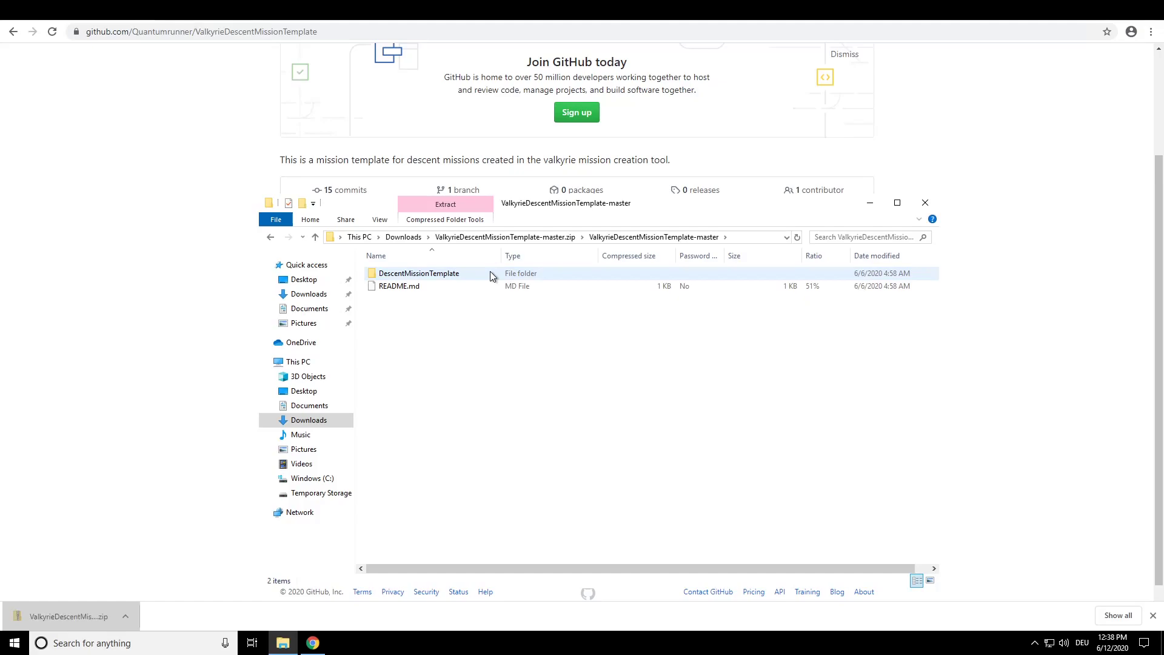
- Copy the DescentMissionTemplate folder from the downloaded archive and open the D2E Editor folder inside the Valkyrie application data
key(alt+Left)
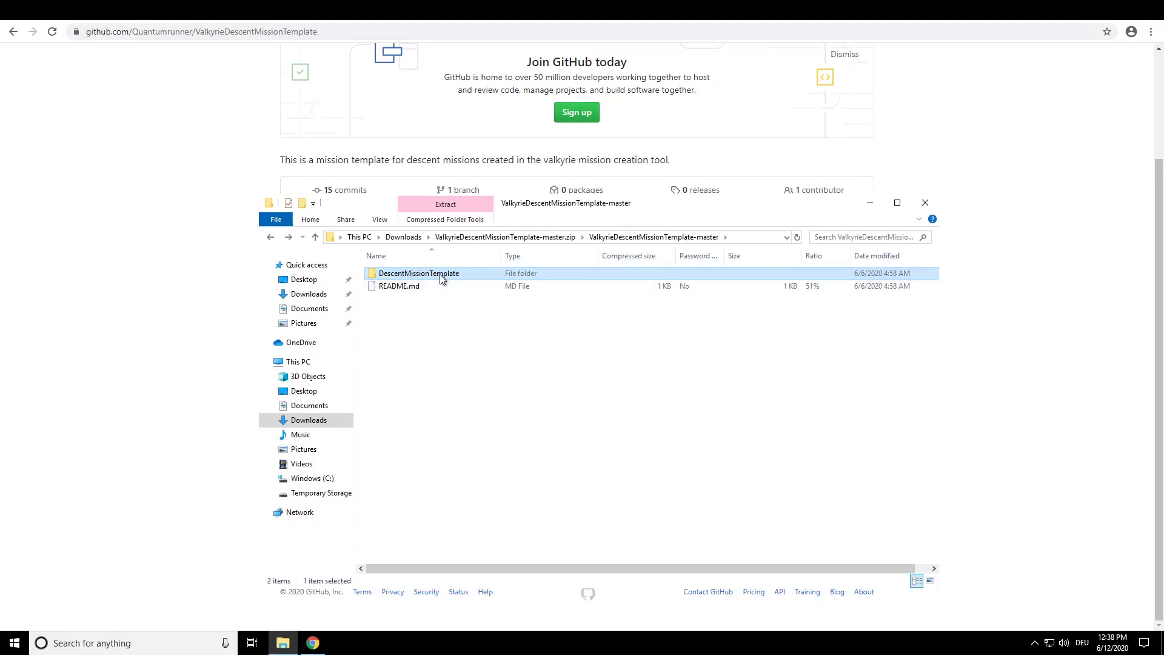
click(1093, 8)
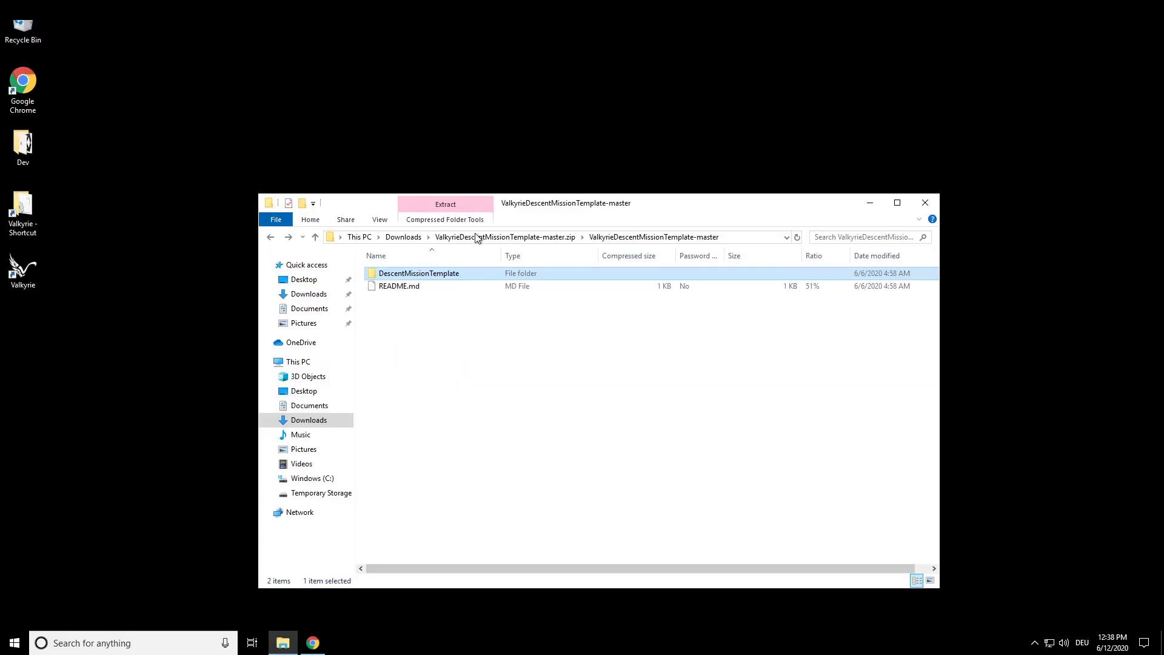
double_click(19, 233)
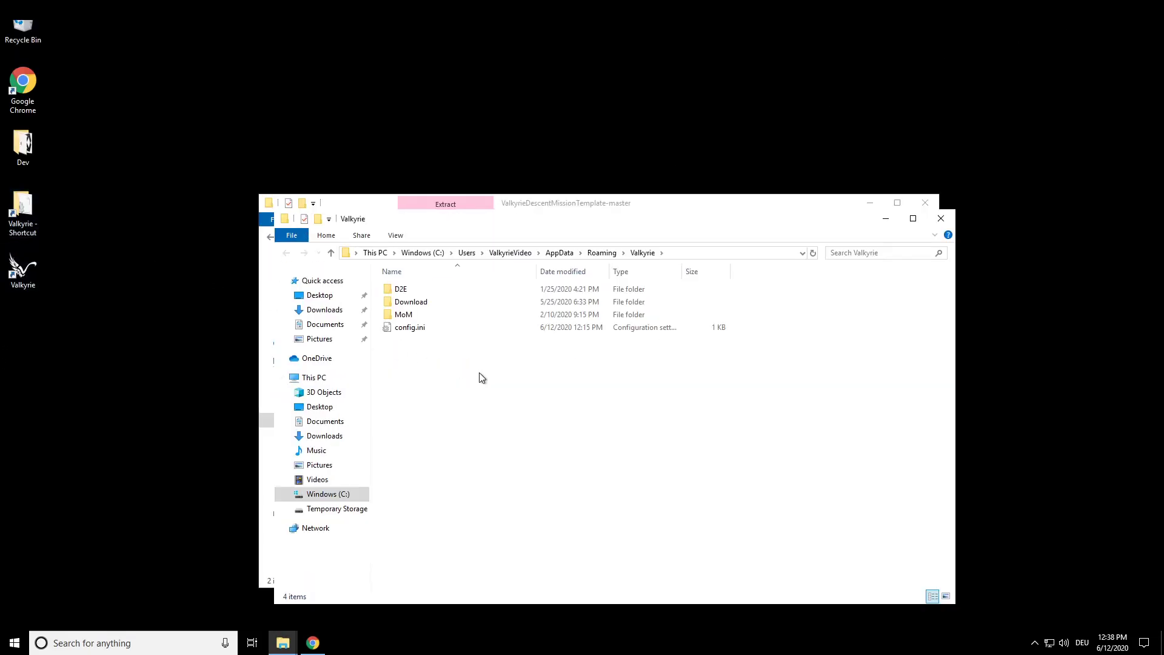
double_click(458, 291)
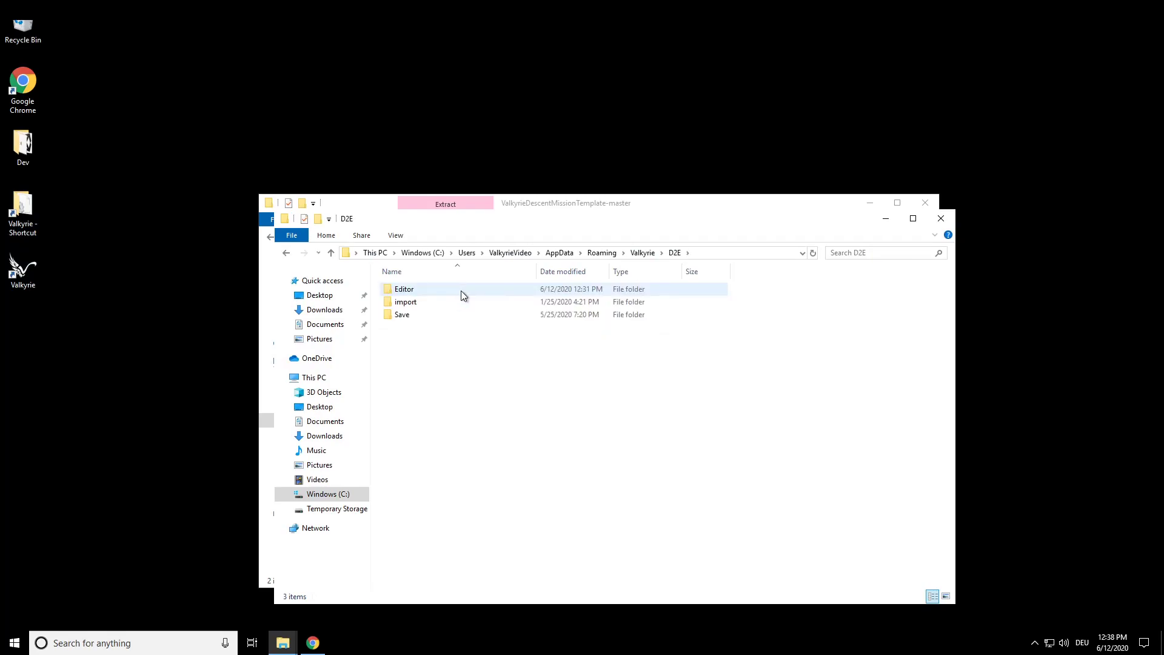
double_click(461, 290)
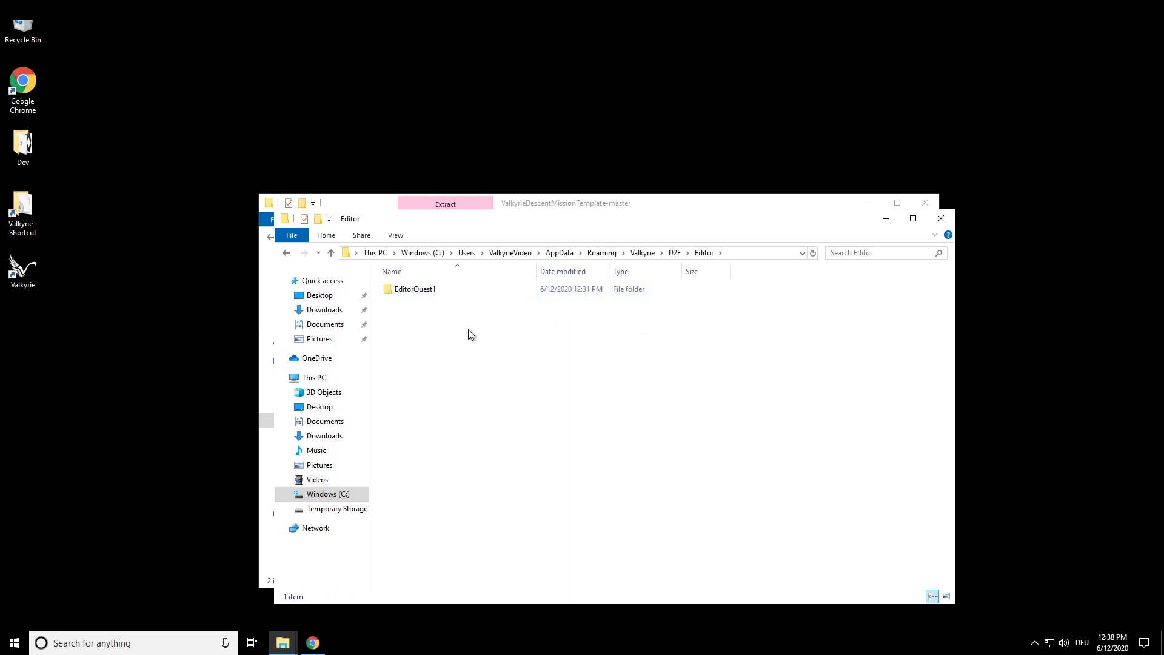
- Delete the EditorQuest1 folder and paste the copied DescentMissionTemplate folder into the Editor folder
click(468, 294)
key(Delete)
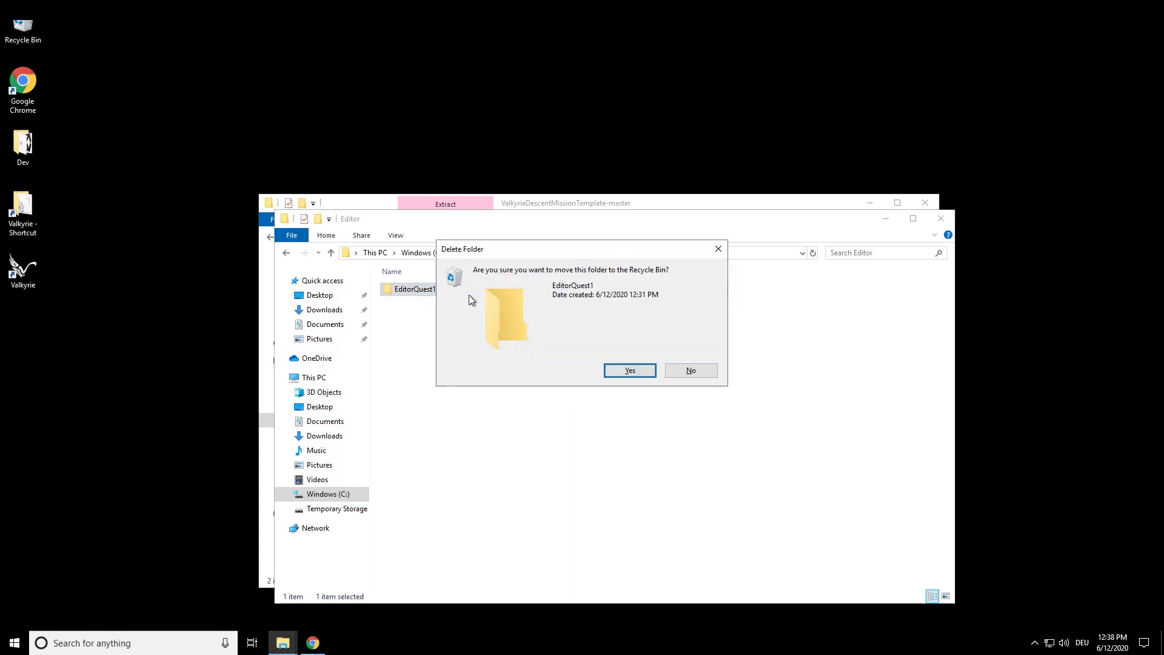
key(Return)
key(ctrl+v)
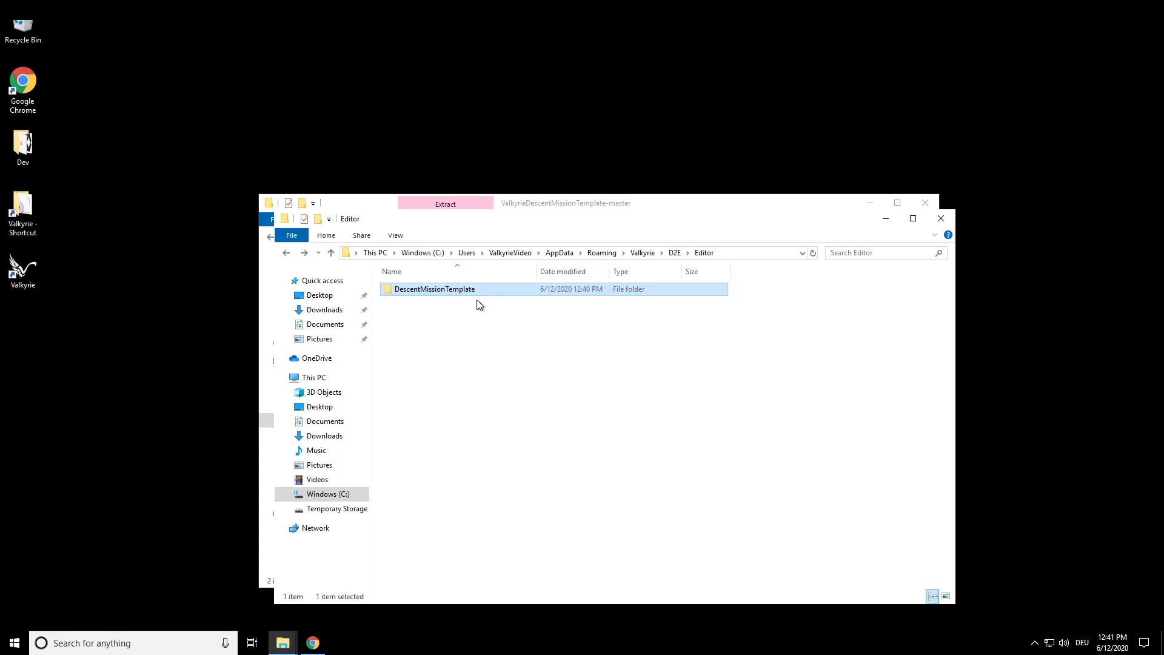
- Rename the DescentMissionTemplate folder to MyNewQuest123
key(F2)
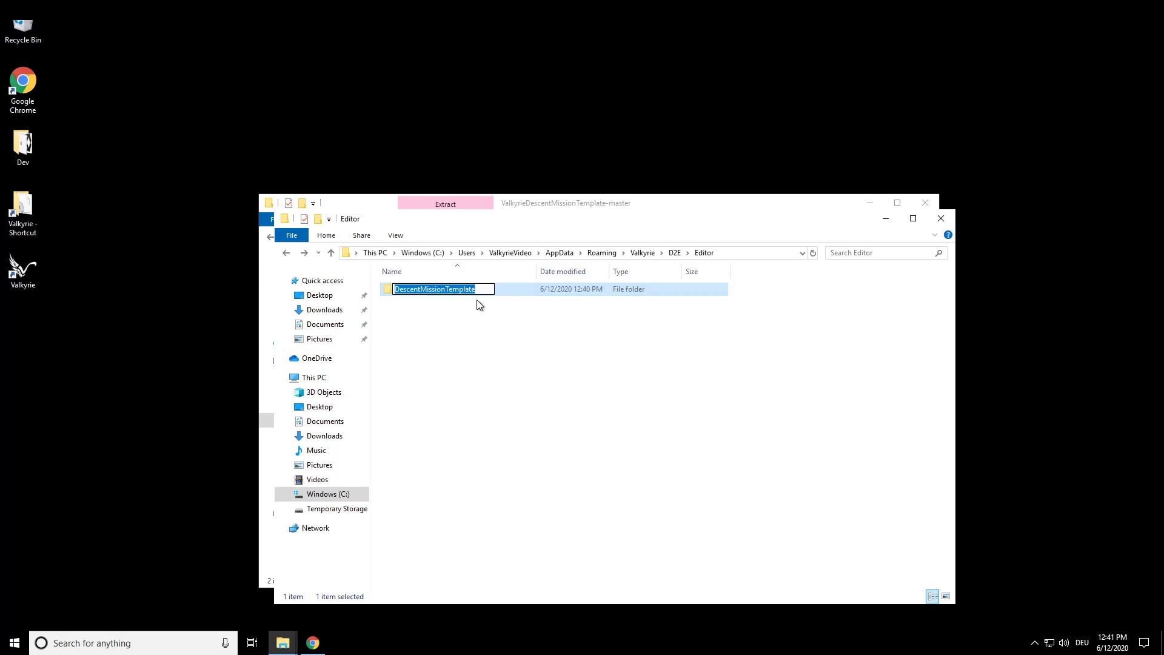
text(My)
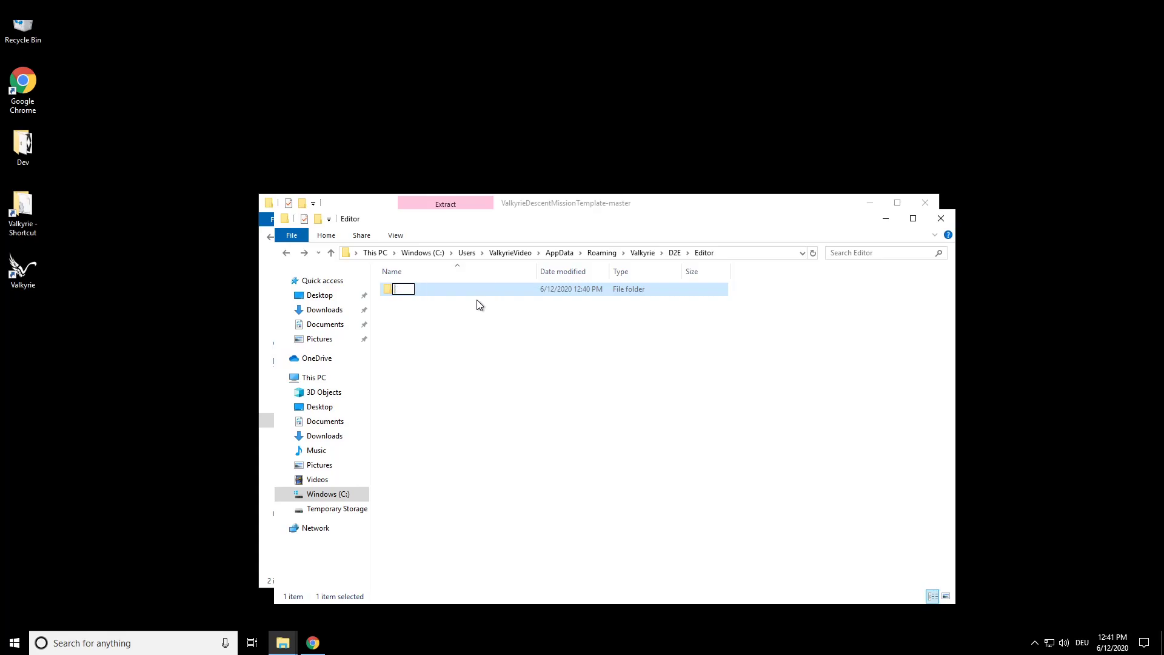
text(NewQuest123)
key(Return)
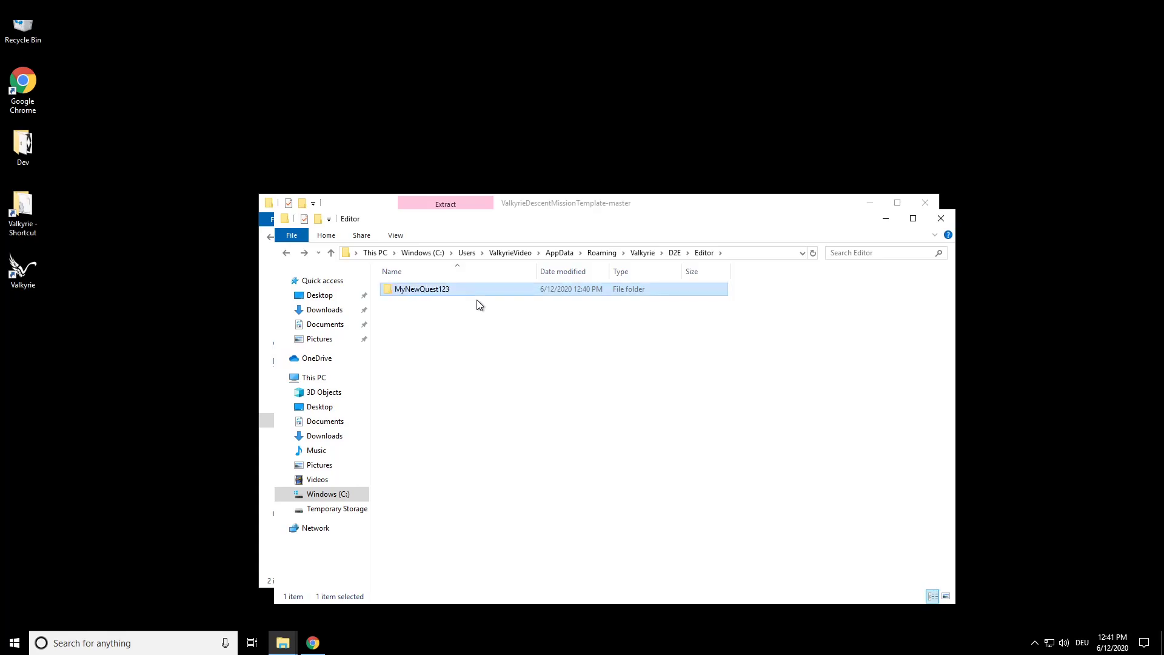
click(476, 300)
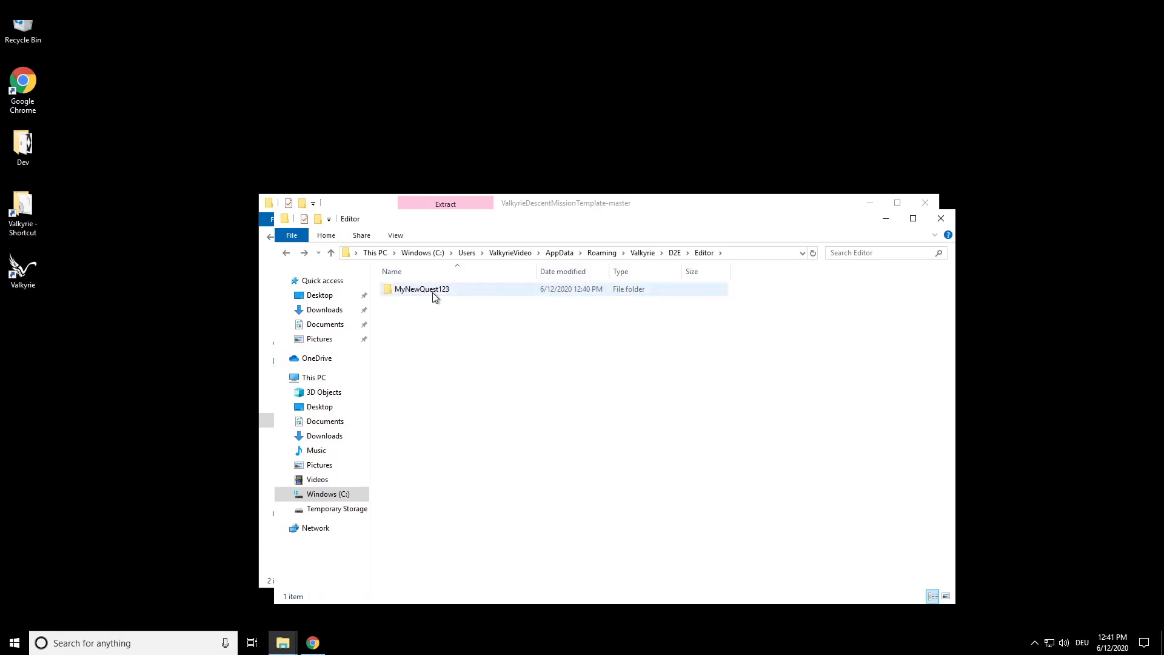
- Launch Valkyrie for Descent: Journeys in the Dark Second Edition and open the Descent - Mission Template quest in the editor
double_click(23, 269)
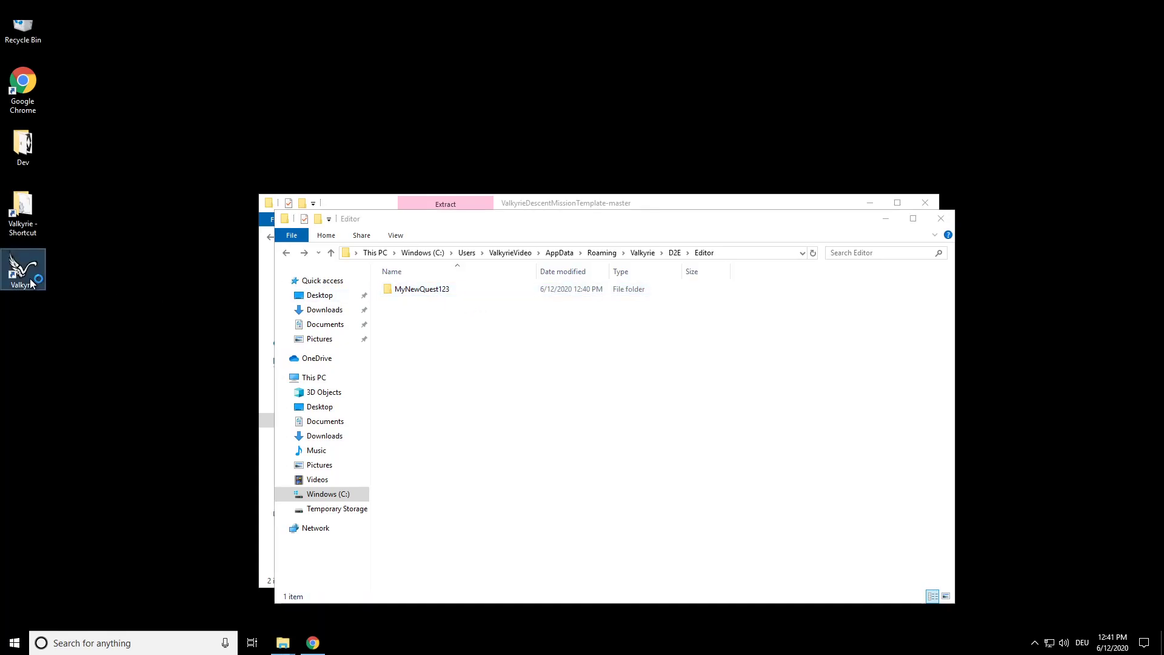
click(640, 443)
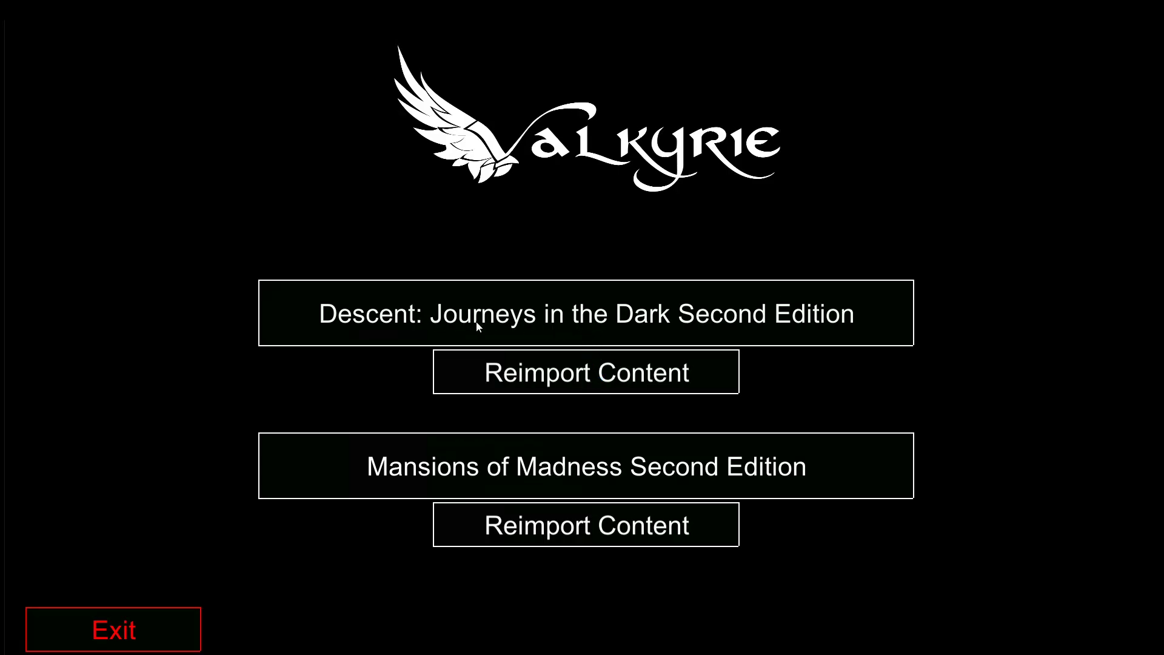
click(580, 316)
click(558, 346)
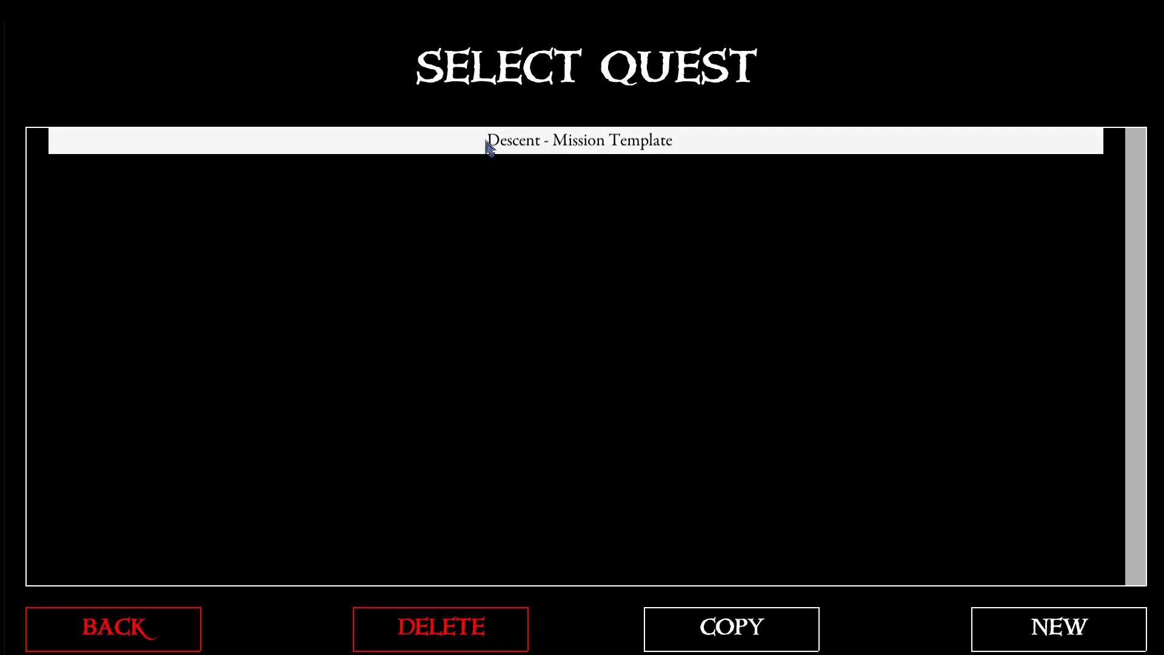
click(608, 150)
- Change the quest's title to "My New Quest 123"
click(318, 81)
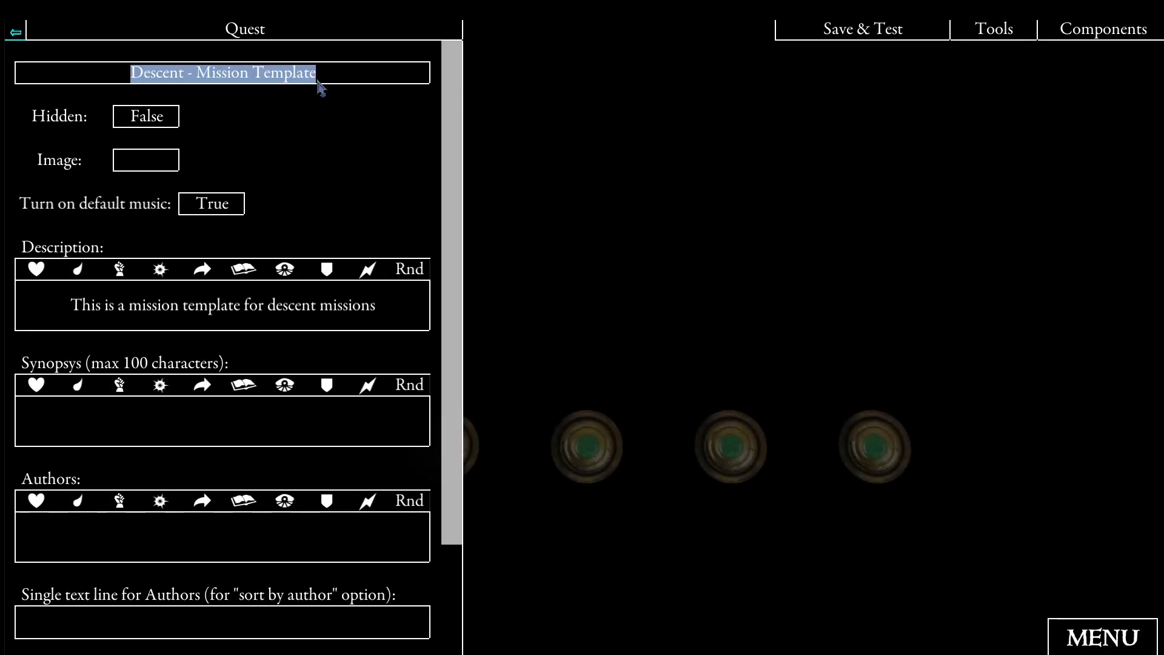
text(Quest)
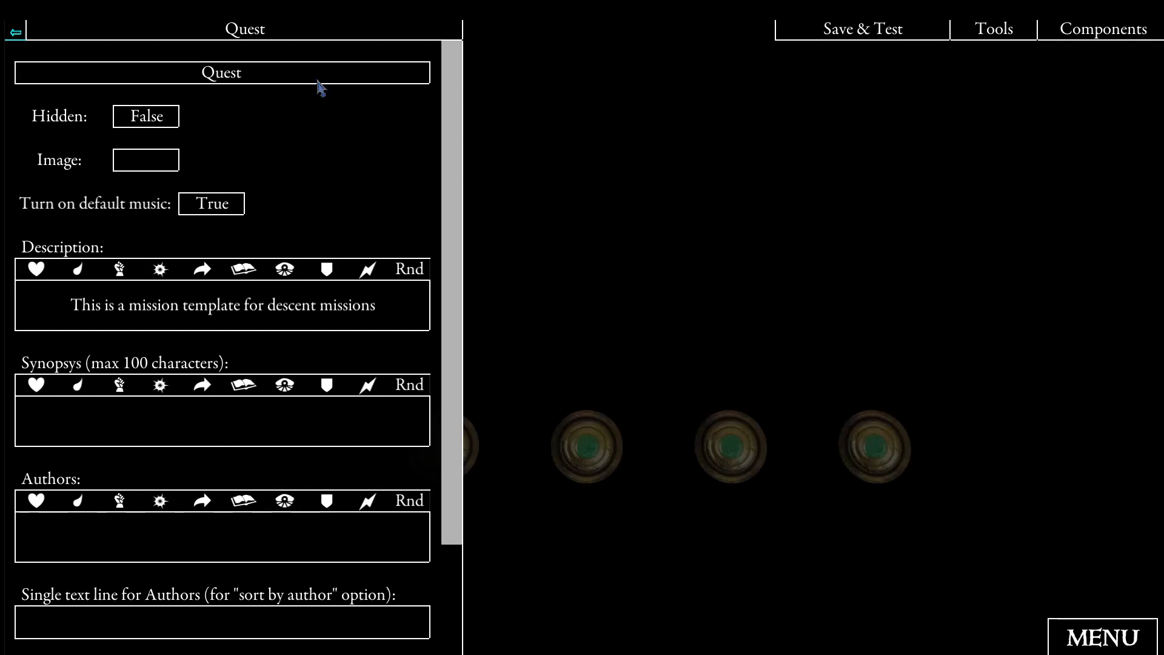
click(317, 81)
text(My New Quest 123)
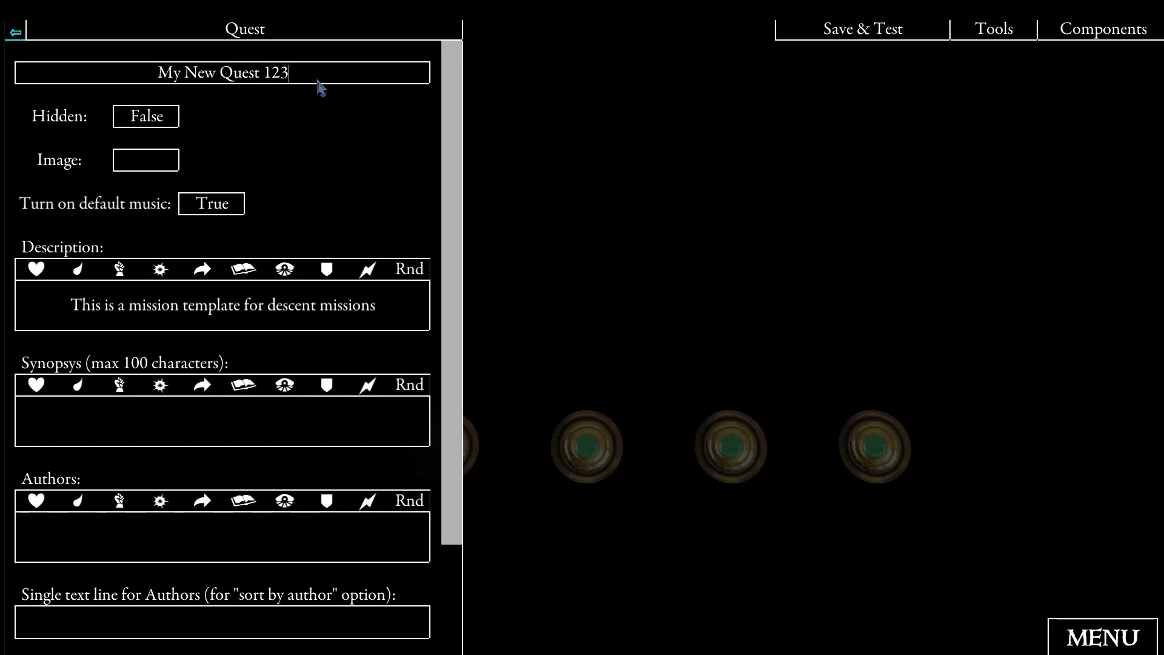
- Replace the quest's description with "My new description" and review the remaining quest settings
click(274, 304)
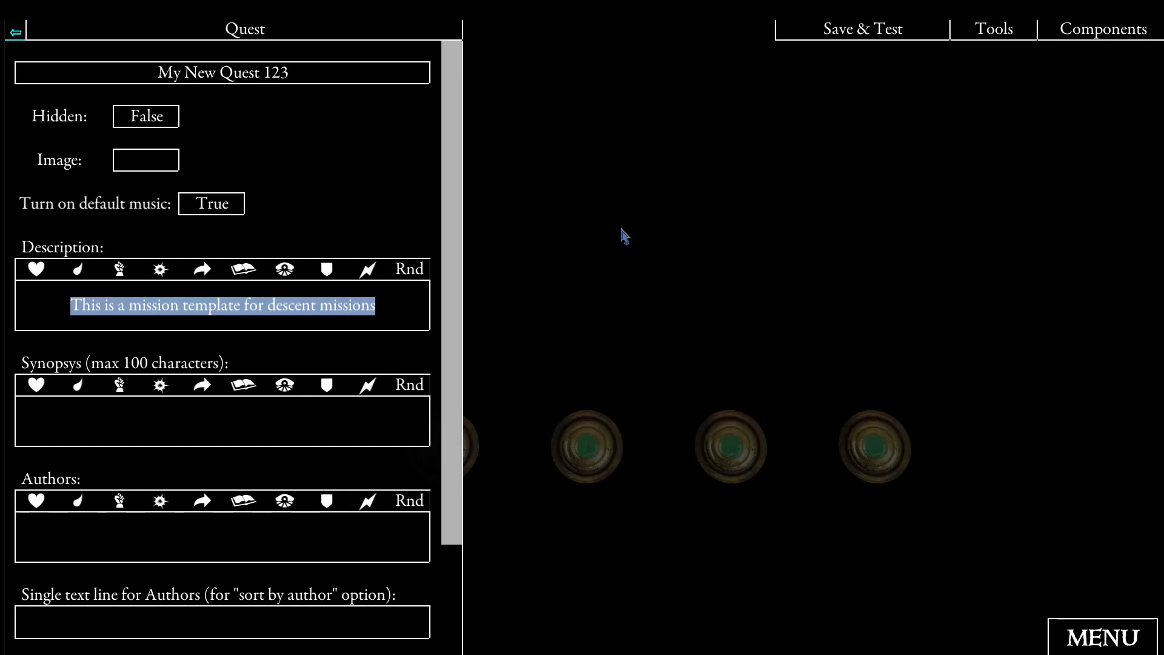
text(My new dws)
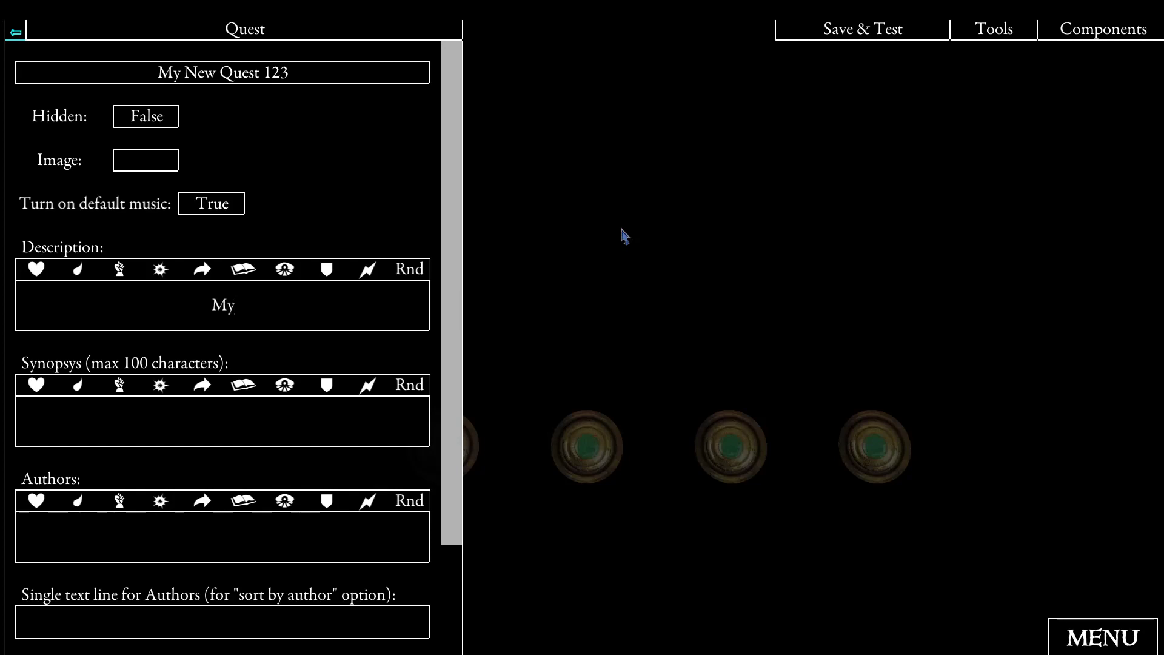
key(BackSpace)
key(BackSpace)
text(escription)
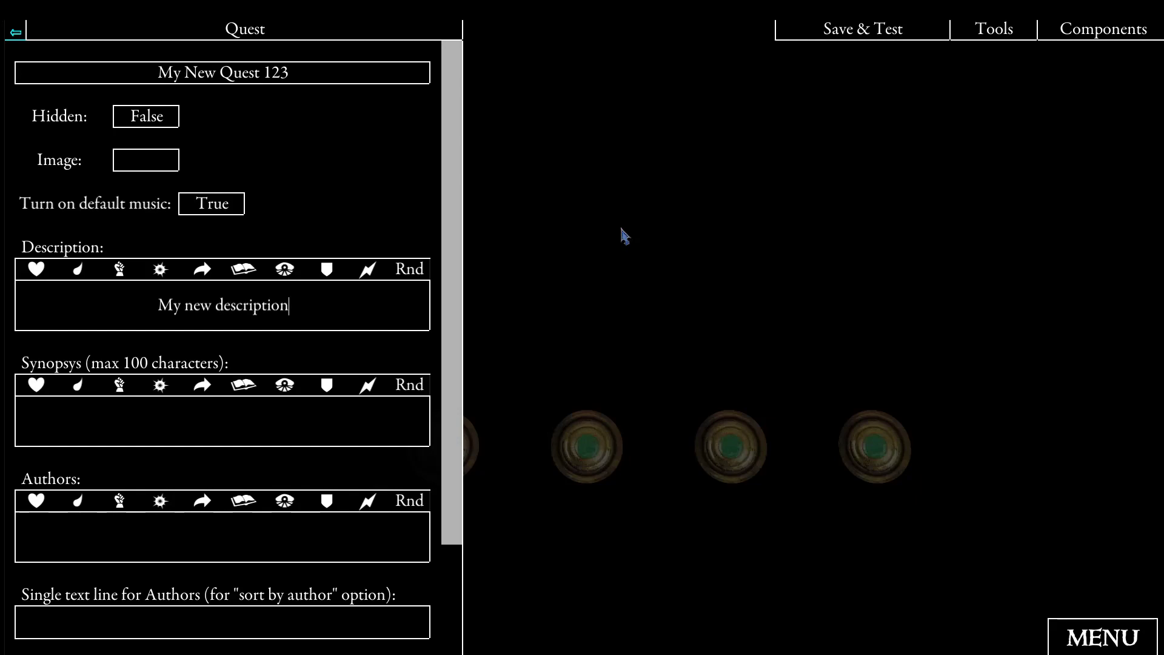
scroll(414, 265, down, 2)
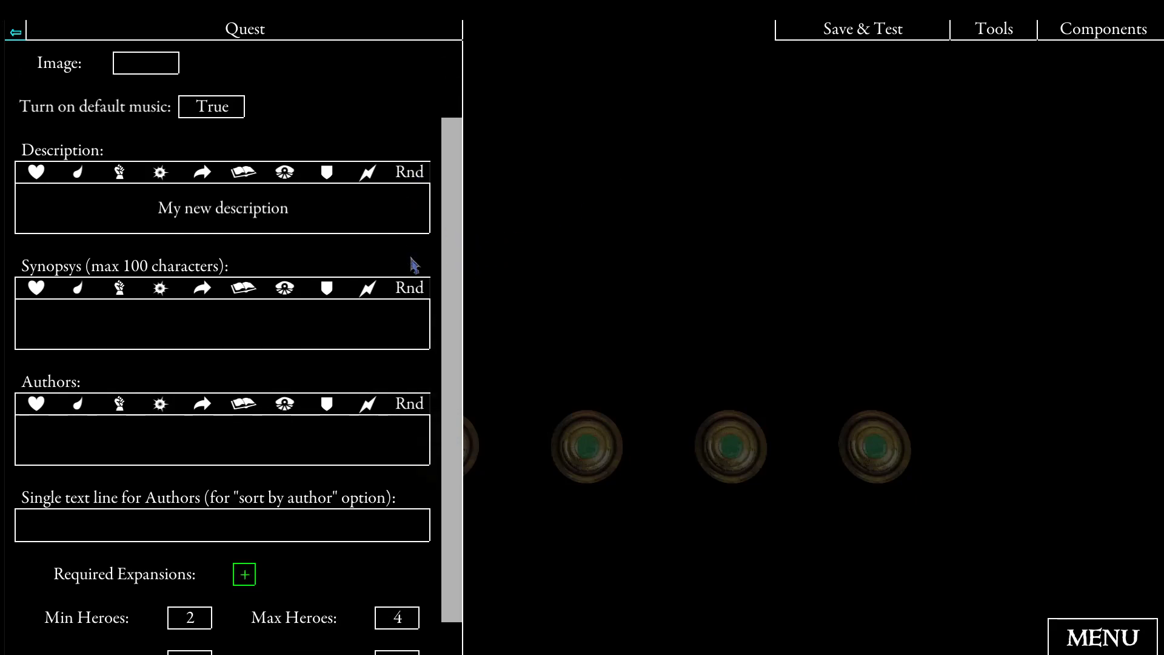
scroll(414, 265, down, 1)
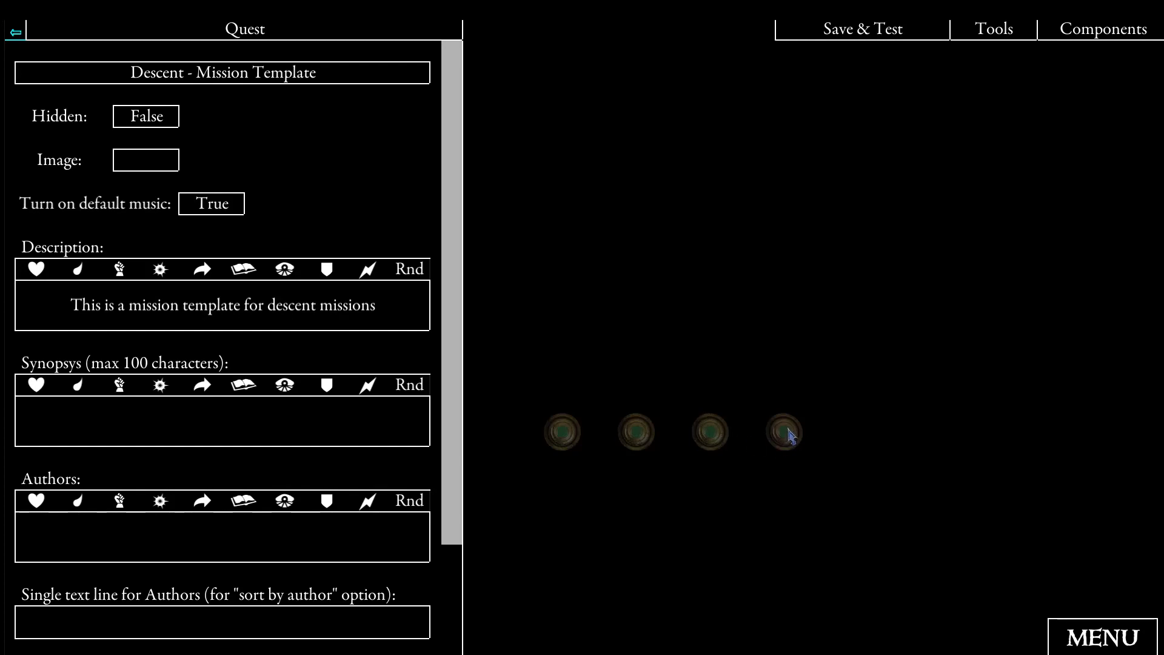
- Examine the settings of the TokenSearch2Players1 search token and the EventTokenSearch2Players1 event linked to its Search button
click(562, 432)
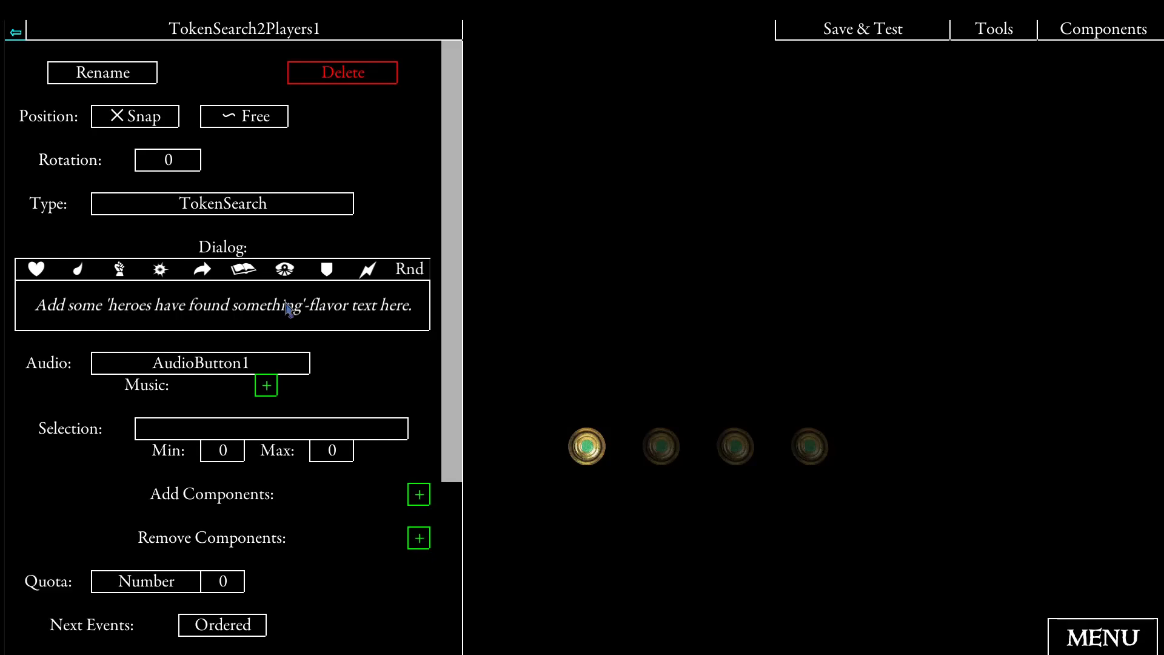
scroll(288, 309, down, 3)
scroll(303, 449, down, 1)
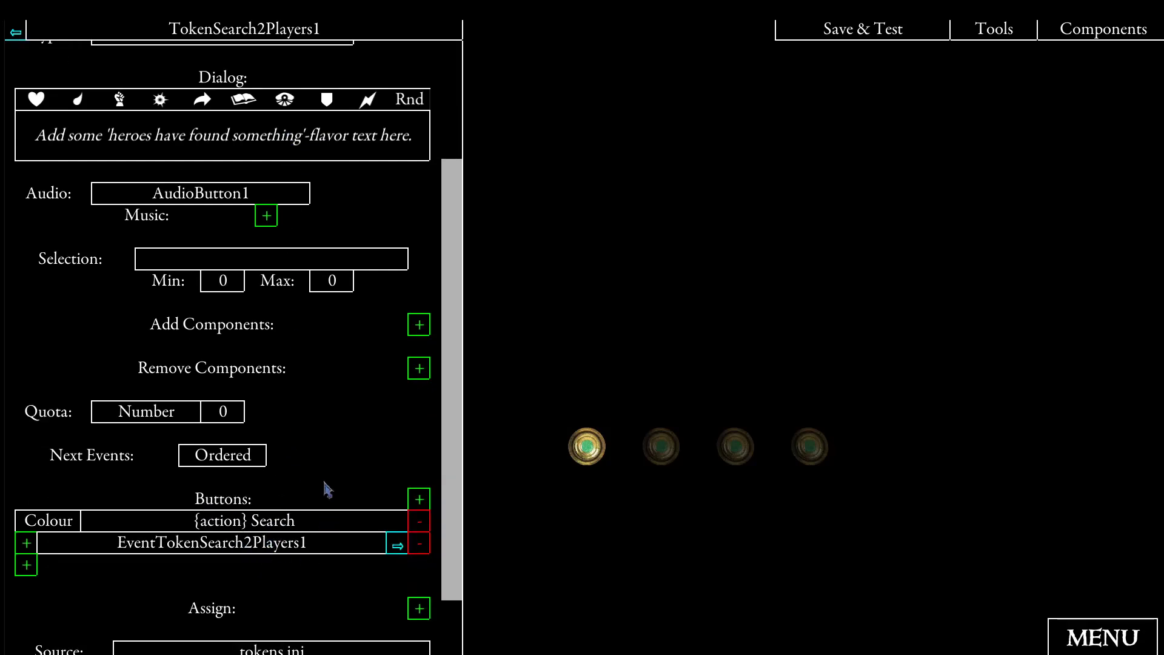
click(397, 545)
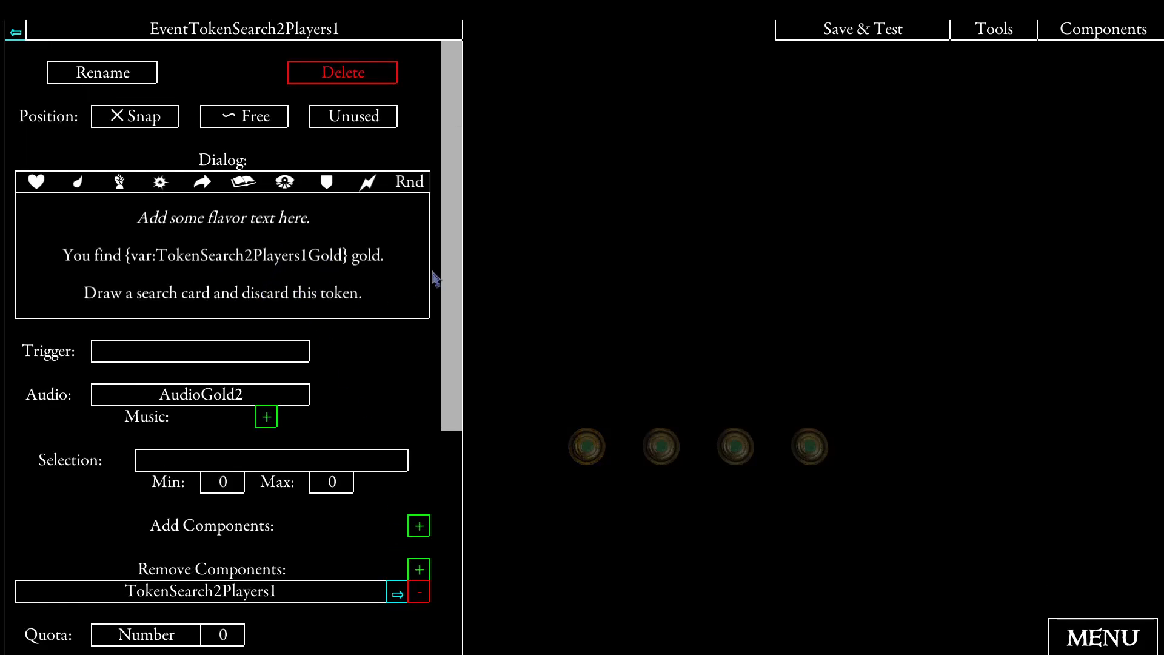
drag(452, 258, 450, 514)
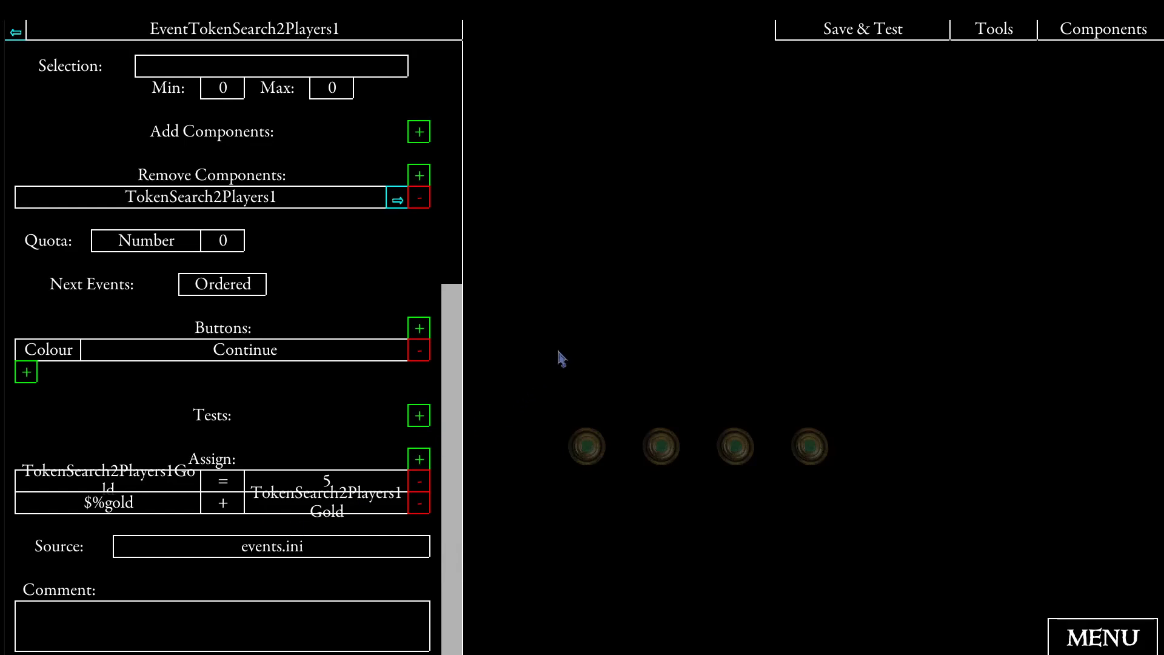
- Filter the quest components to the events in events.ini and examine the settings of EventStart
click(1069, 34)
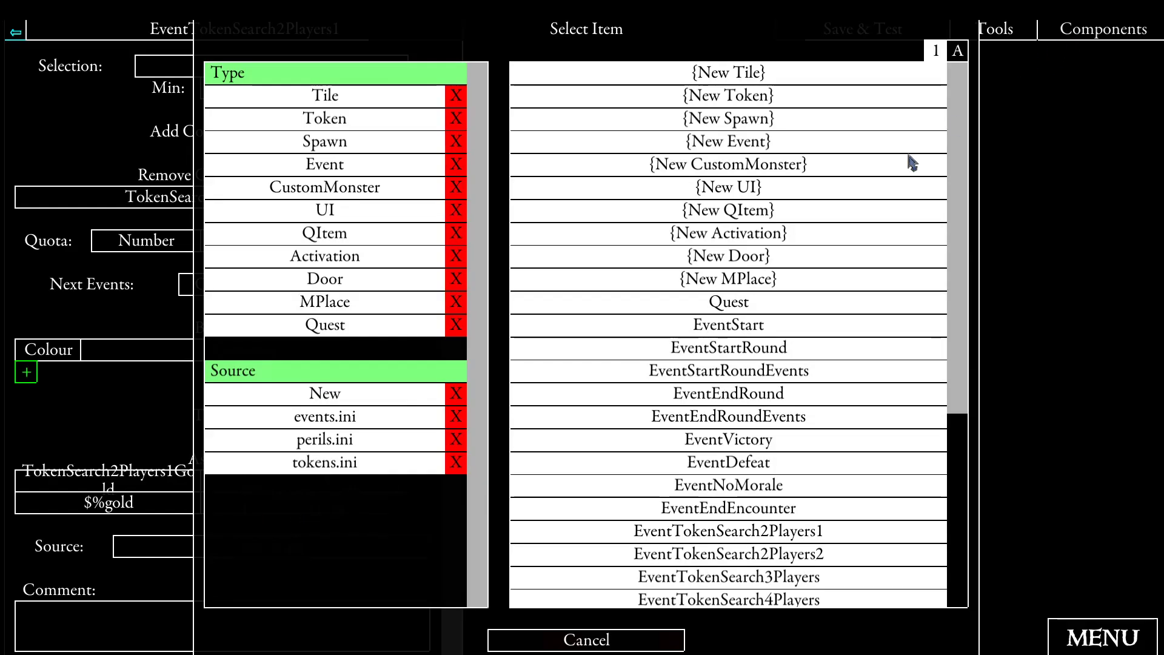
click(390, 427)
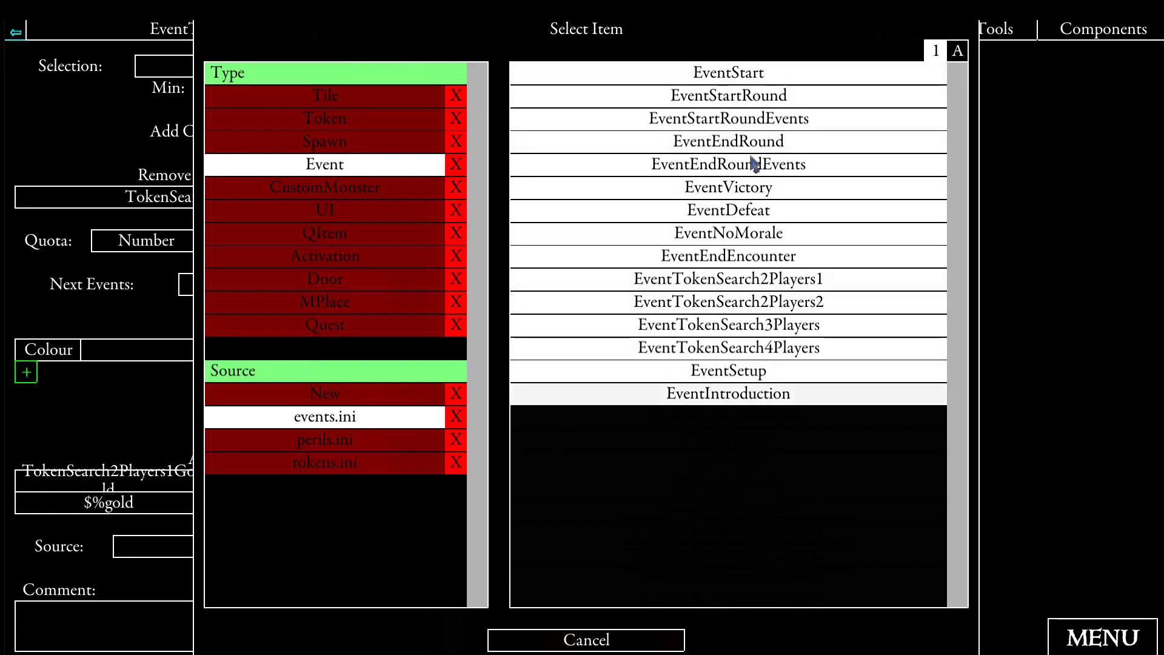
click(771, 82)
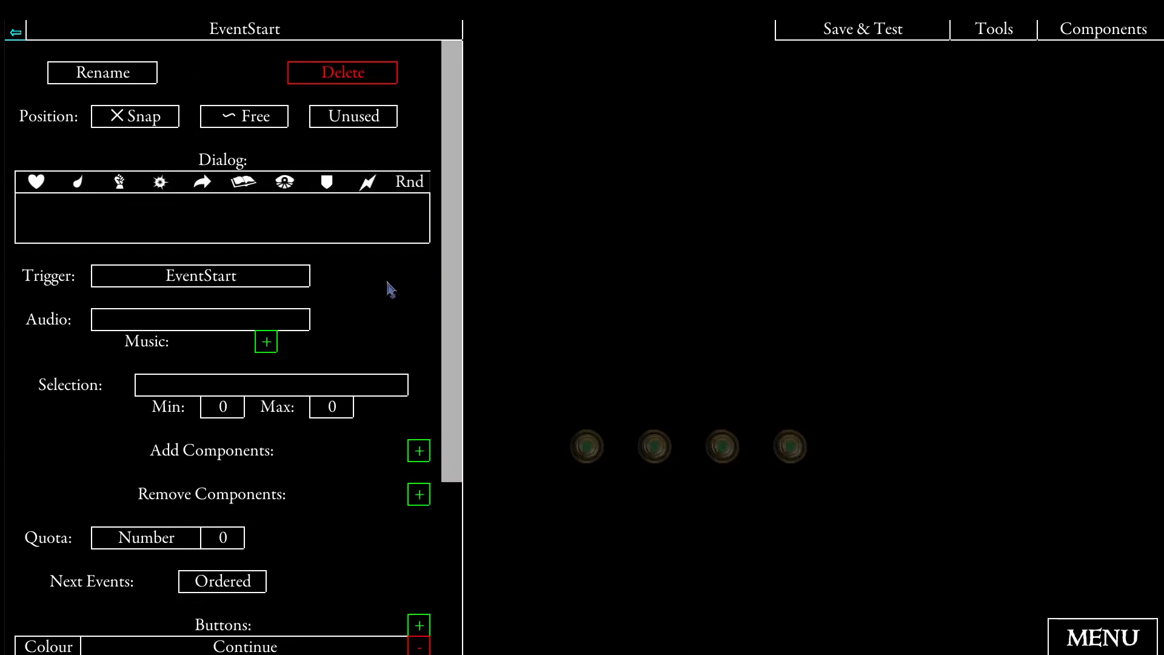
scroll(377, 289, down, 2)
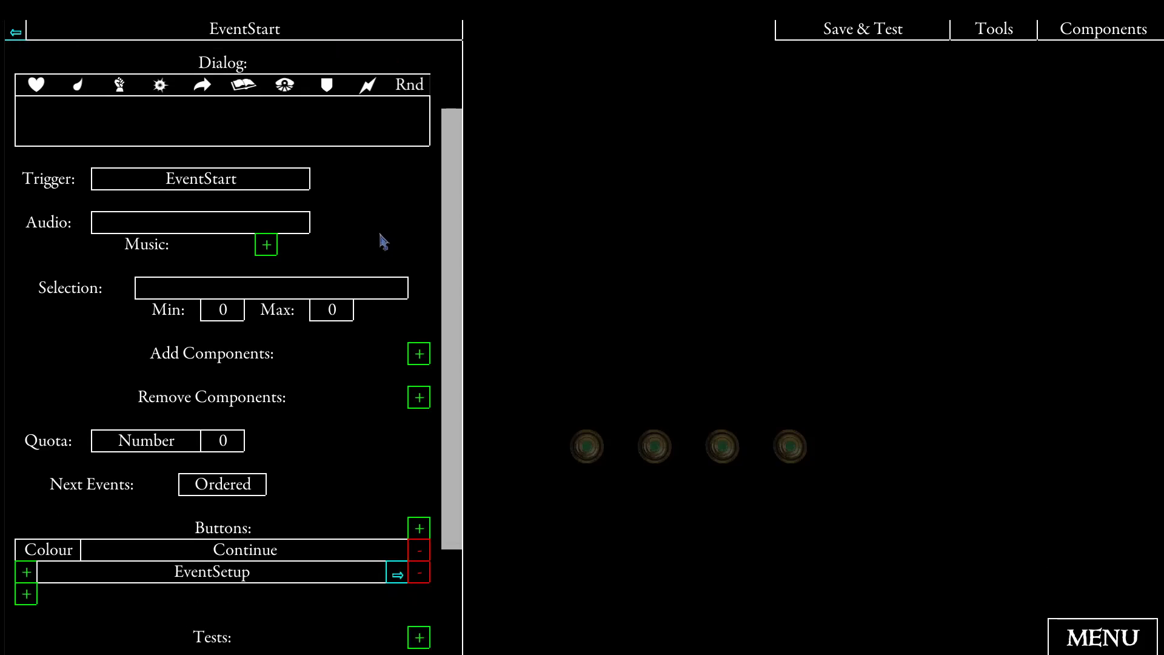
scroll(358, 285, up, 2)
scroll(352, 264, down, 4)
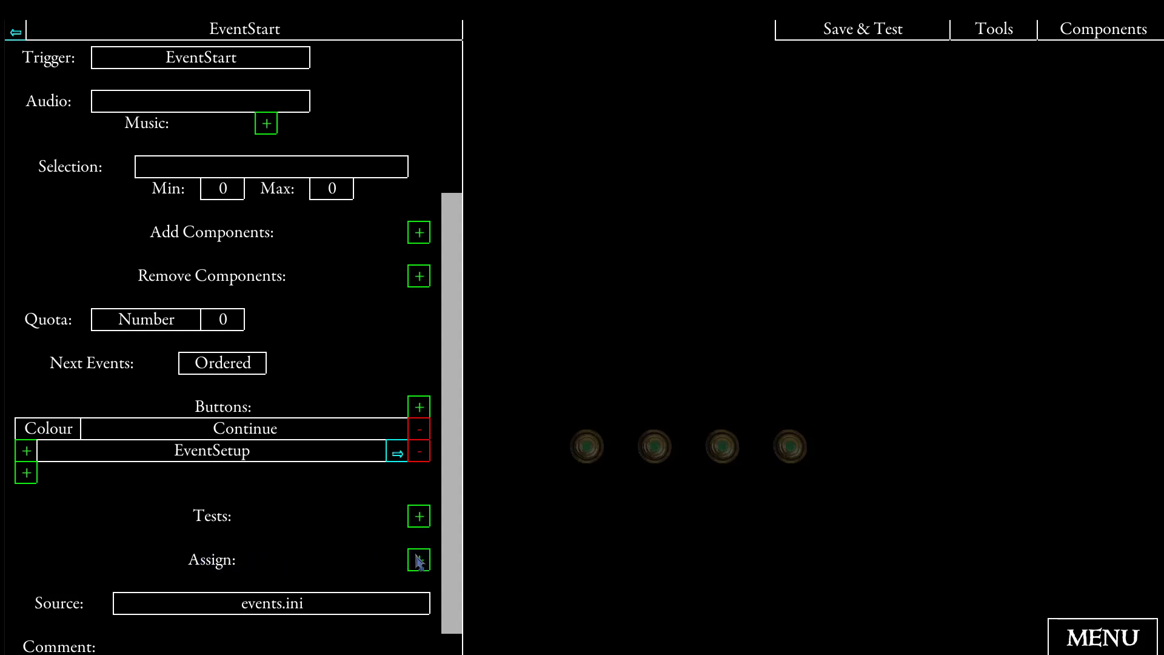
- Follow the event chain from EventStart to EventSetup, check its dialog and buttons, and open EventIntroduction
click(397, 456)
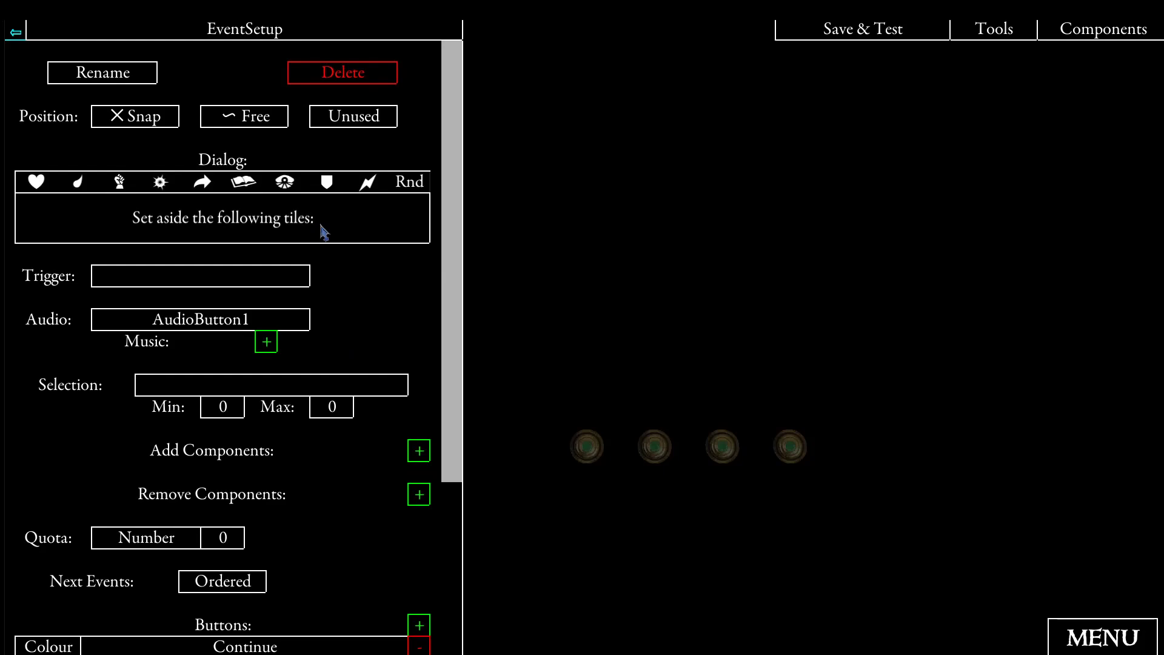
scroll(324, 232, down, 3)
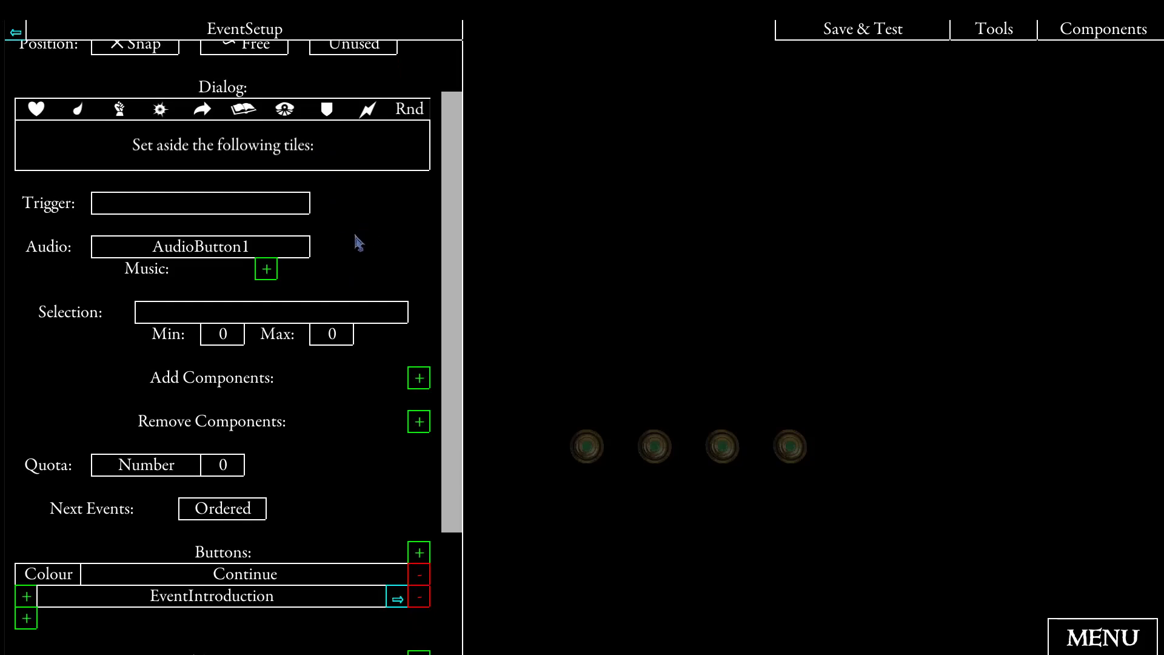
scroll(363, 241, down, 3)
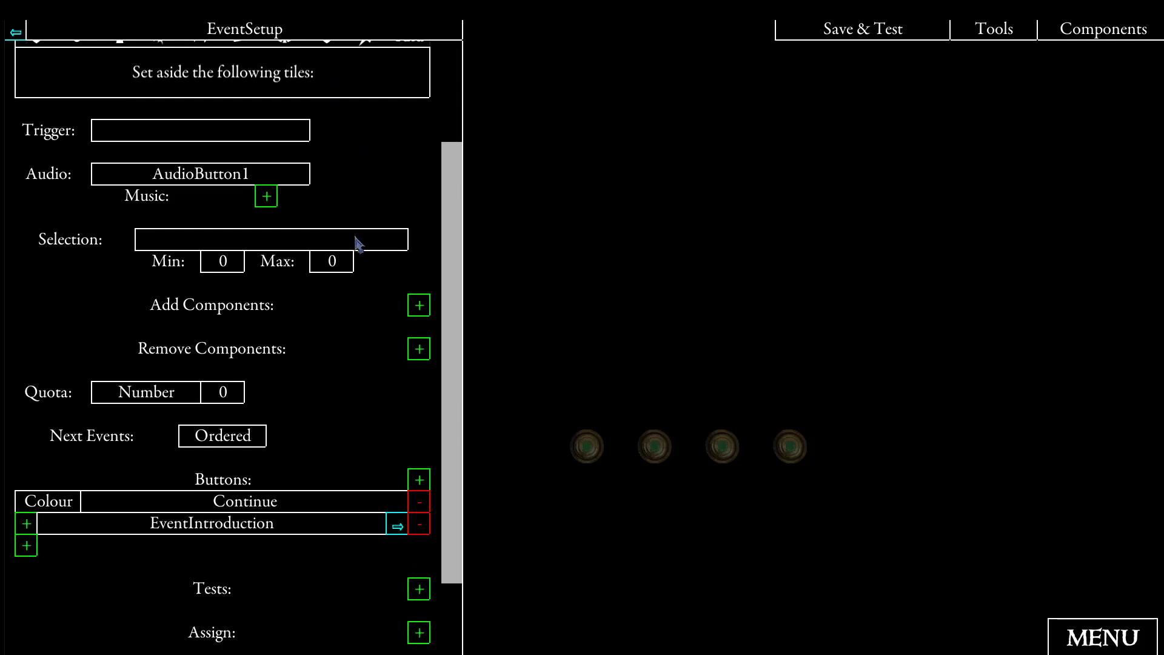
click(397, 525)
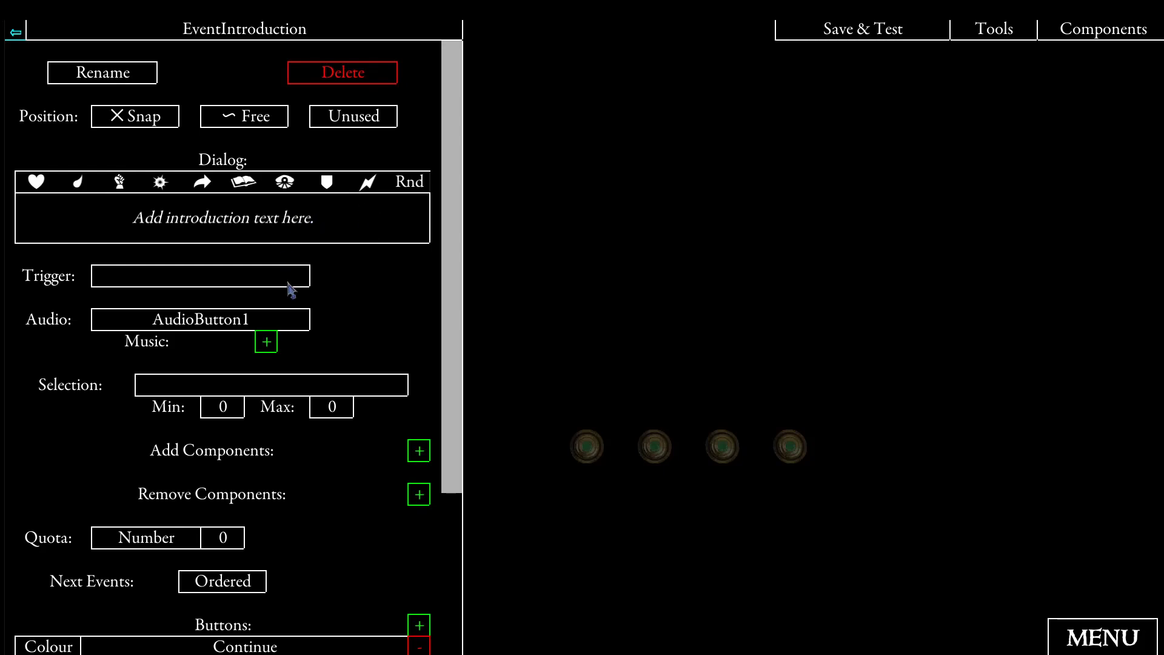
- Review EventIntroduction's settings, open EventStartRound from the events in events.ini, and examine its trigger and Continue button
scroll(315, 381, down, 3)
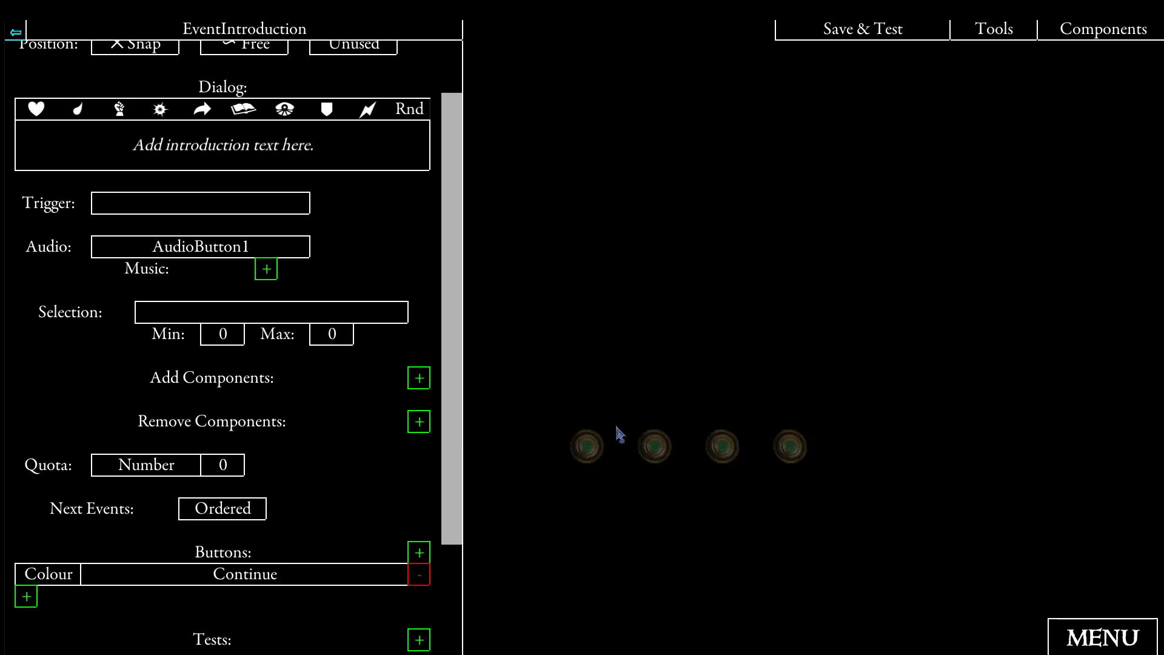
click(1099, 36)
click(351, 418)
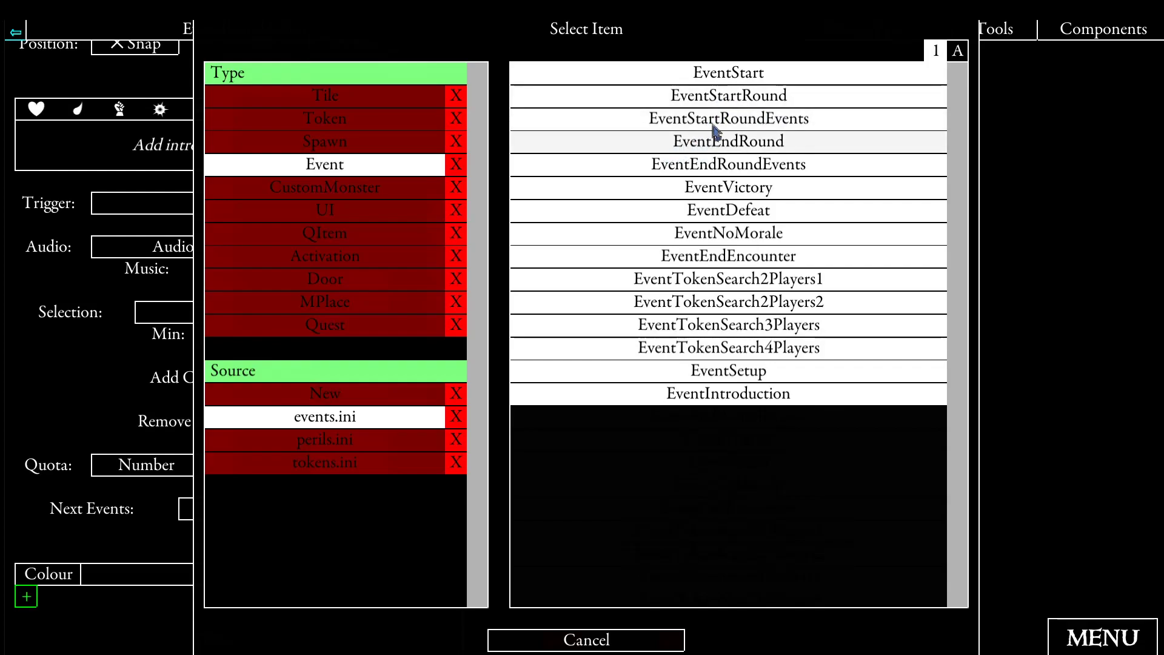
click(725, 100)
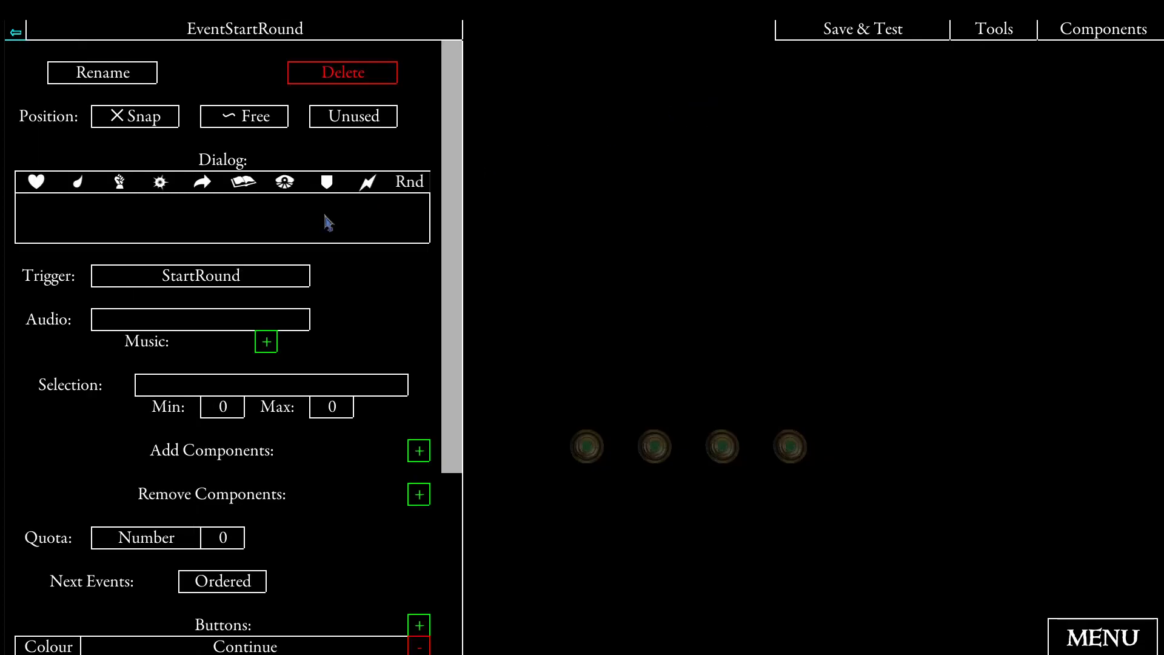
scroll(342, 218, down, 3)
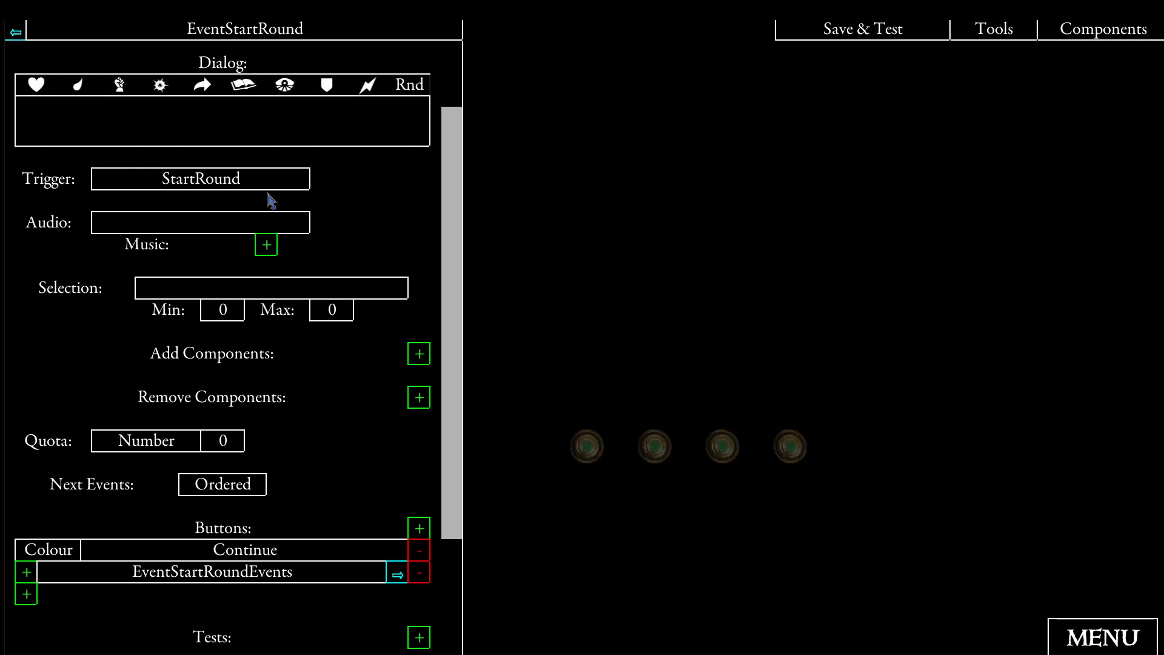
scroll(373, 206, down, 1)
scroll(376, 203, down, 1)
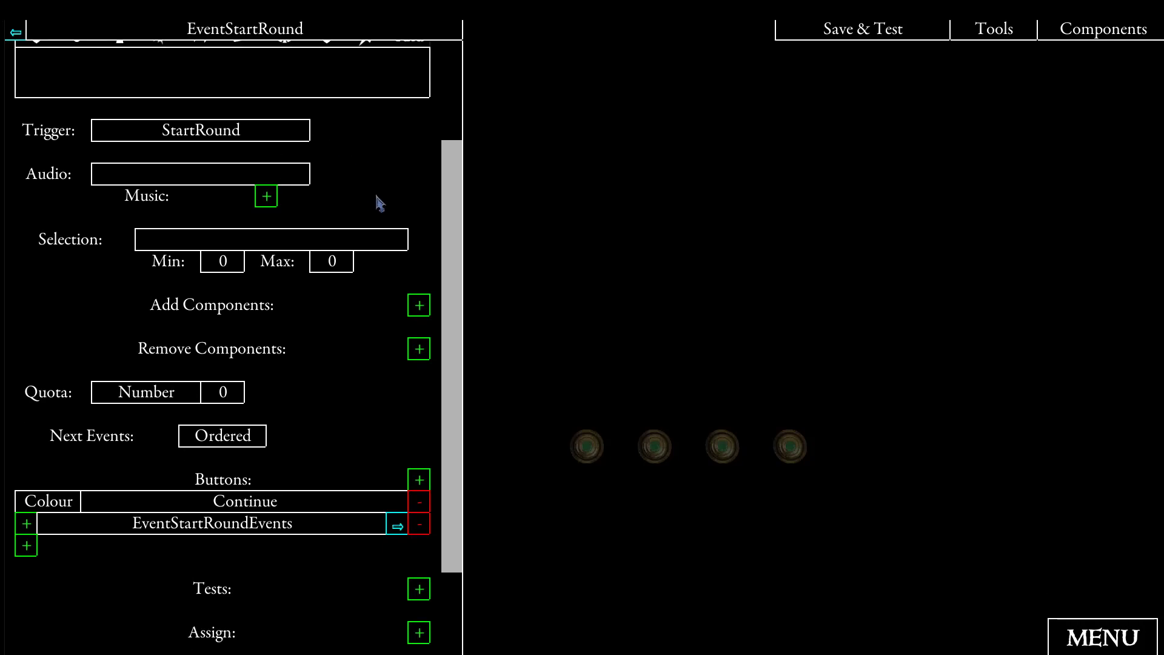
scroll(228, 141, down, 1)
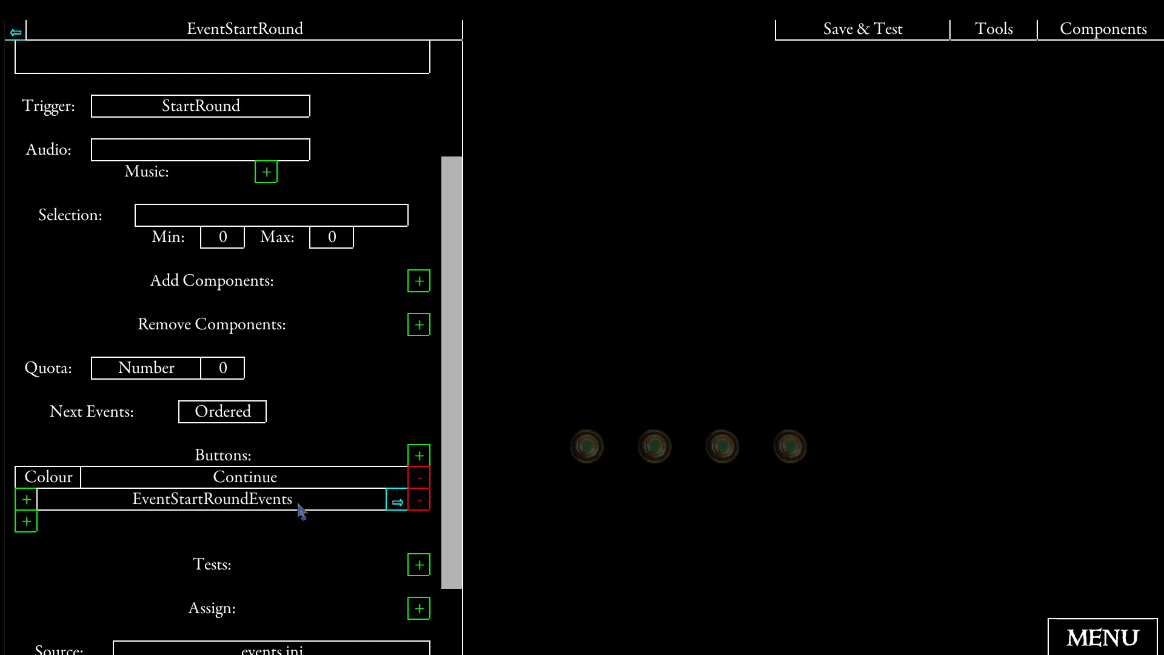
- Open the EventStartRoundEvents event linked to EventStartRound's Continue button and check its settings
click(395, 502)
scroll(335, 288, down, 3)
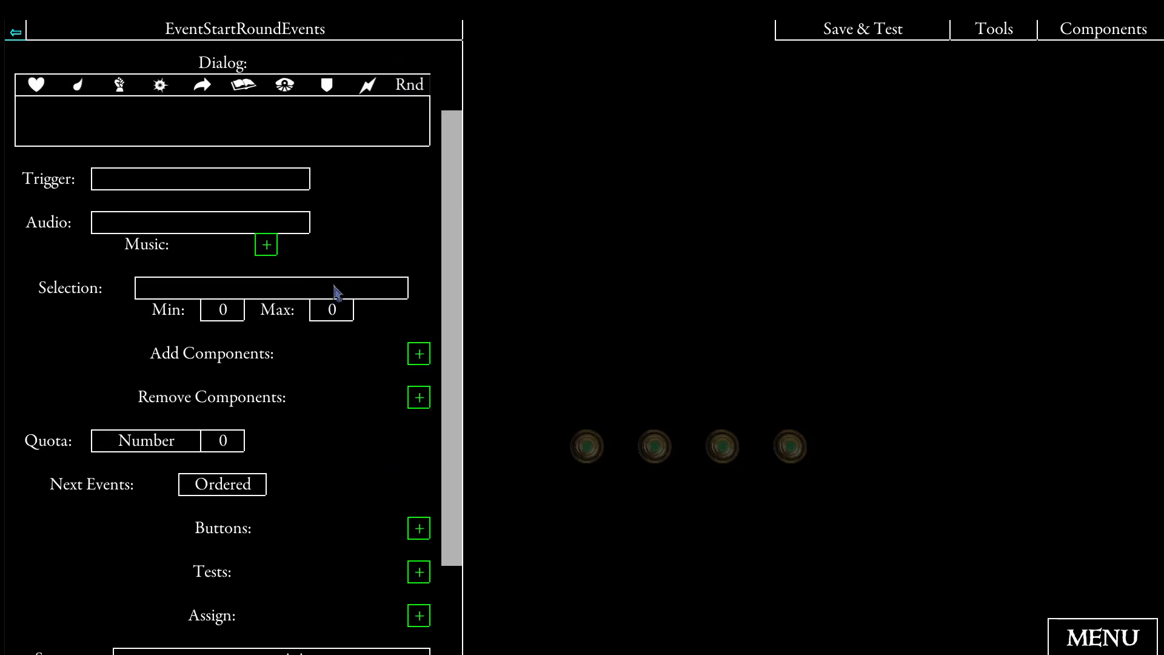
scroll(354, 283, up, 2)
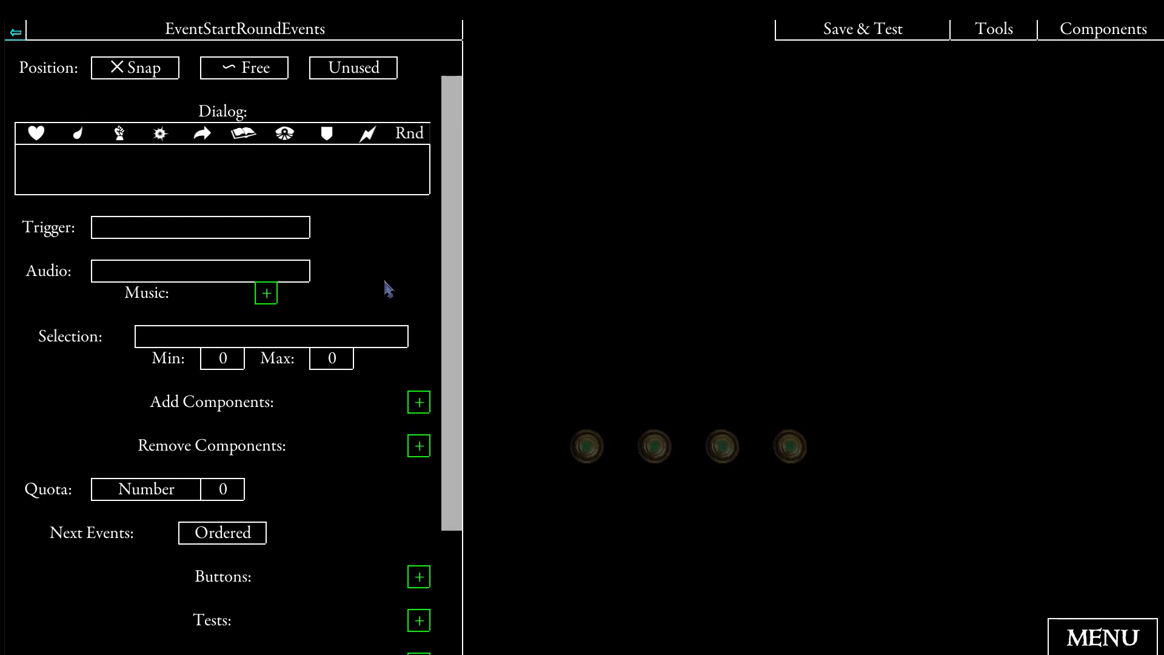
scroll(337, 317, down, 2)
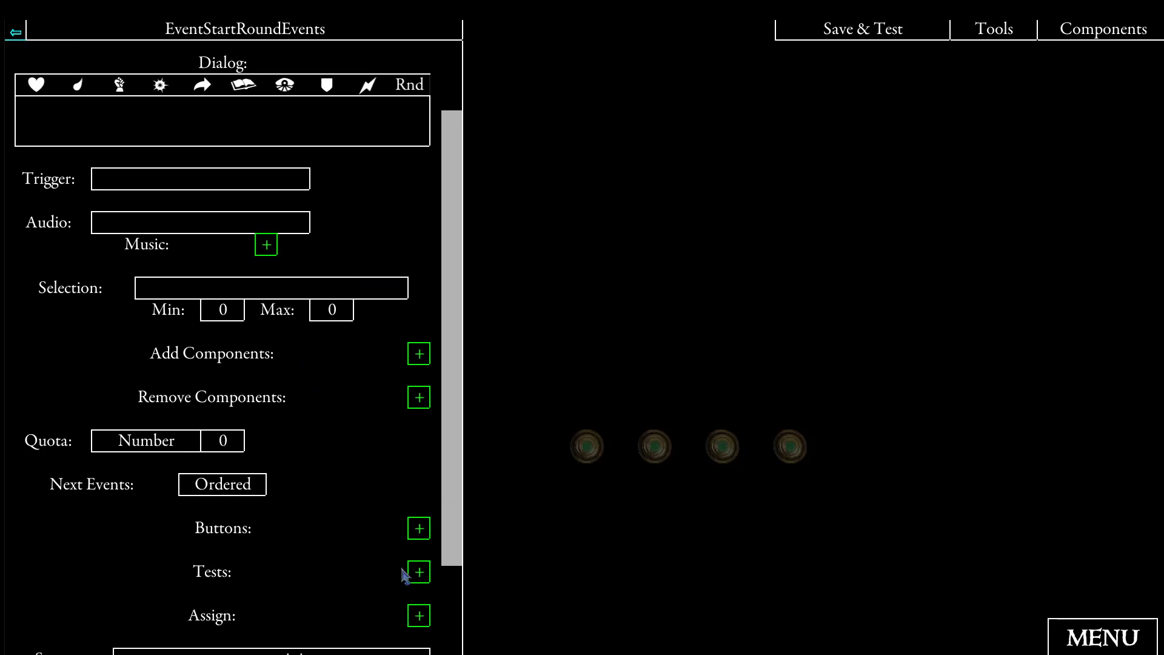
- Add a "Continue" button to EventStartRoundEvents and link it to a newly created spawn
click(421, 530)
click(265, 550)
text(Continue)
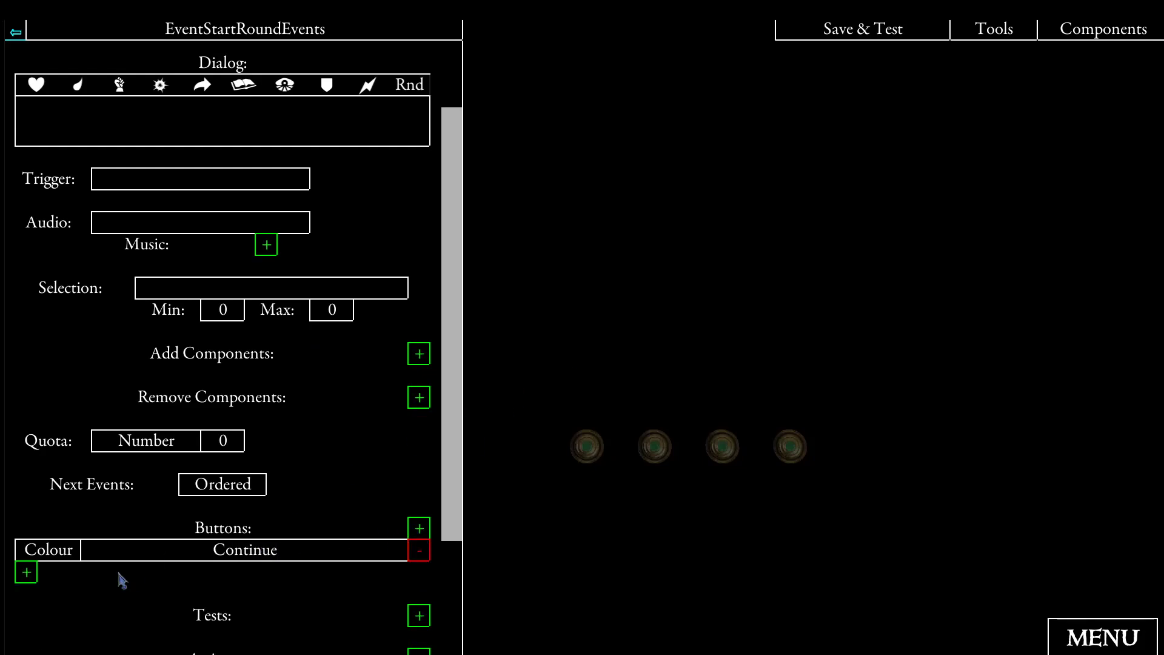
click(27, 575)
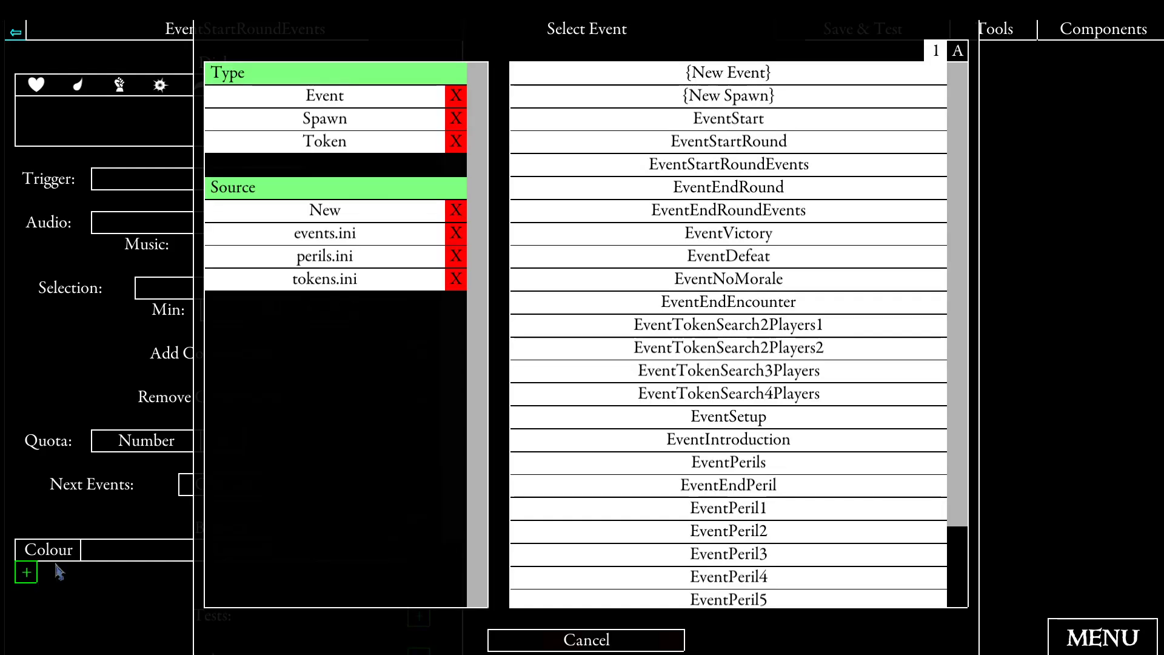
click(709, 100)
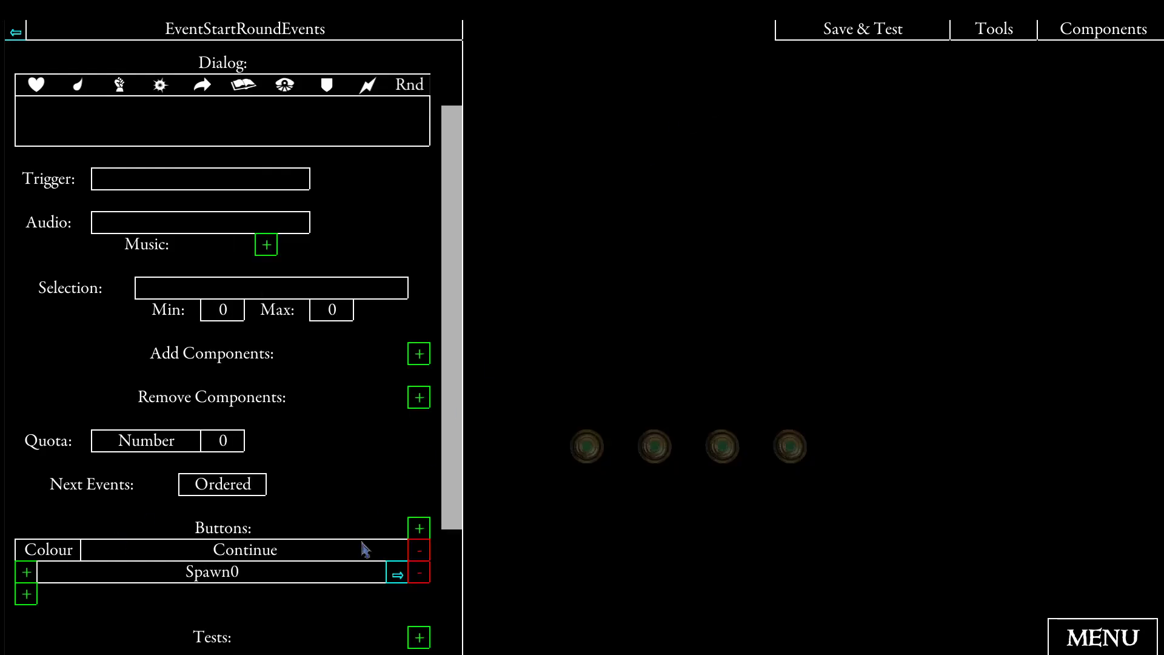
- Open the new spawn linked to the Continue button and rename it as Zombie
click(397, 576)
click(121, 76)
click(445, 92)
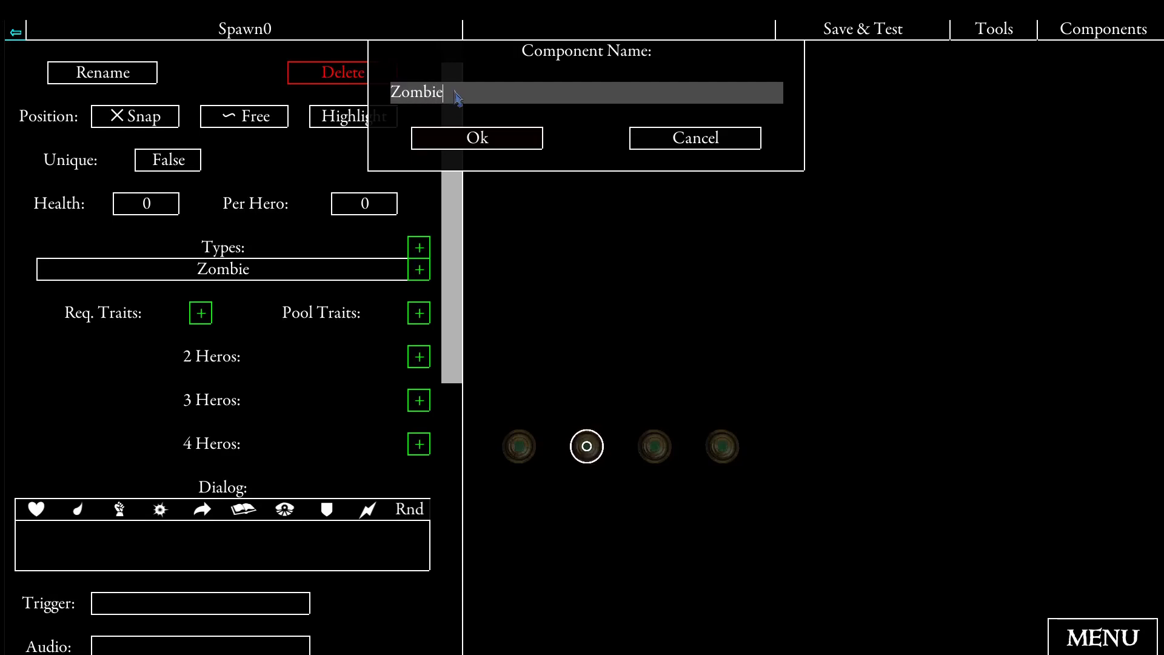
click(462, 140)
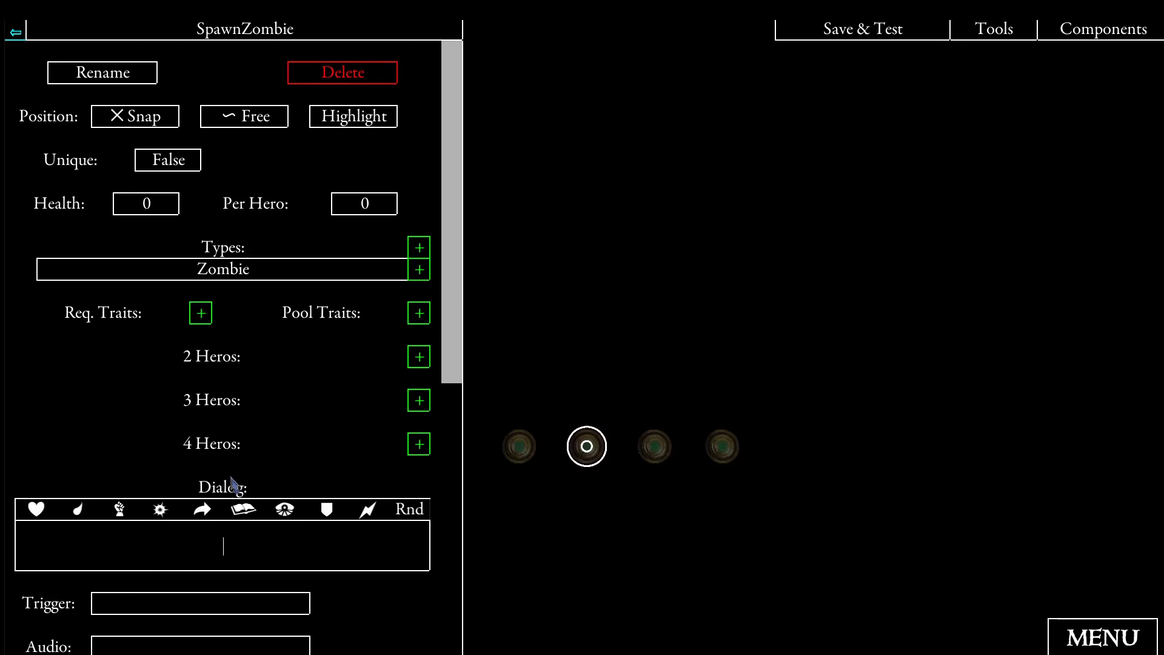
- Enter "Place one monster of the {type} group as shown." as the dialog text of SpawnZombie
text(Place the )
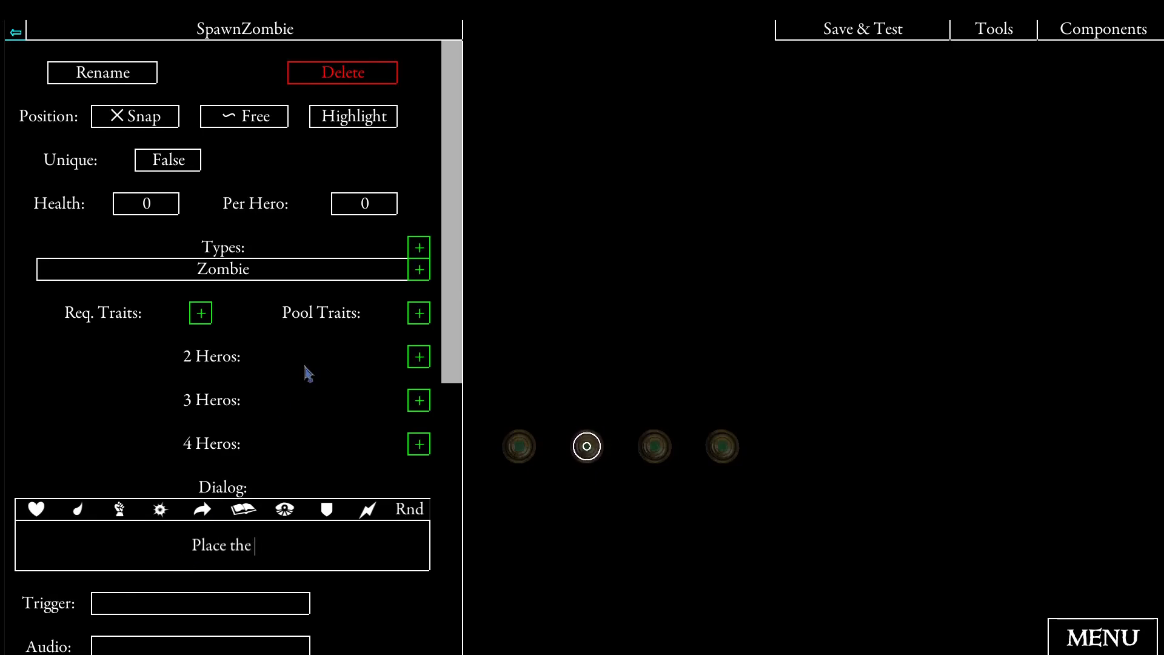
text({type} group as show)
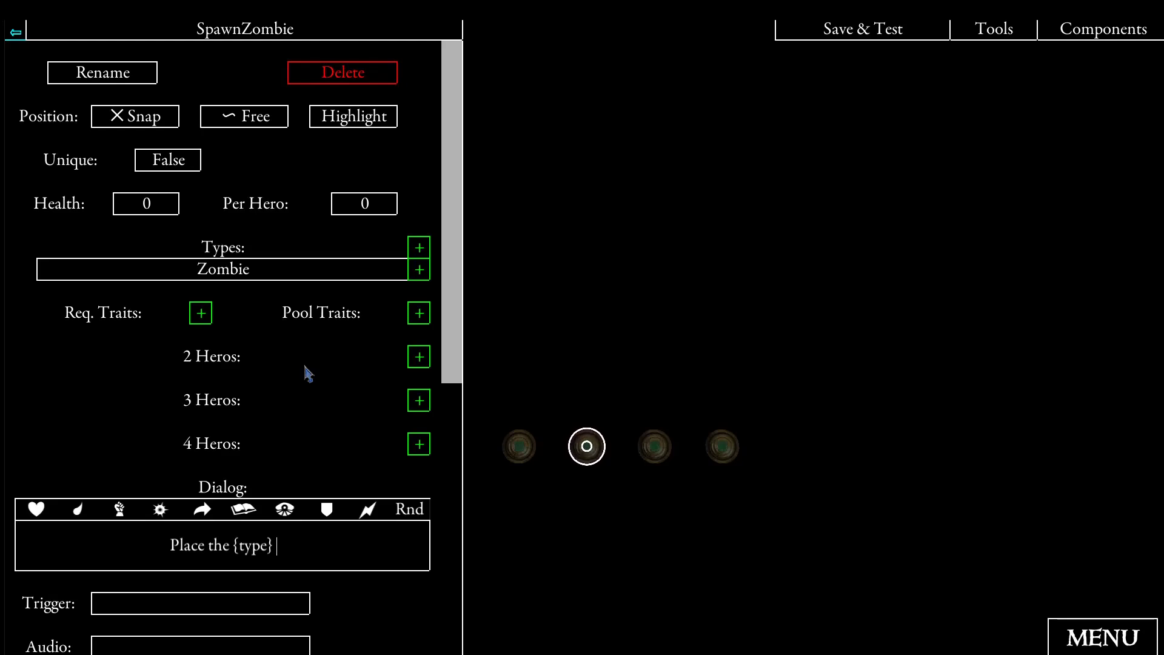
text(n.)
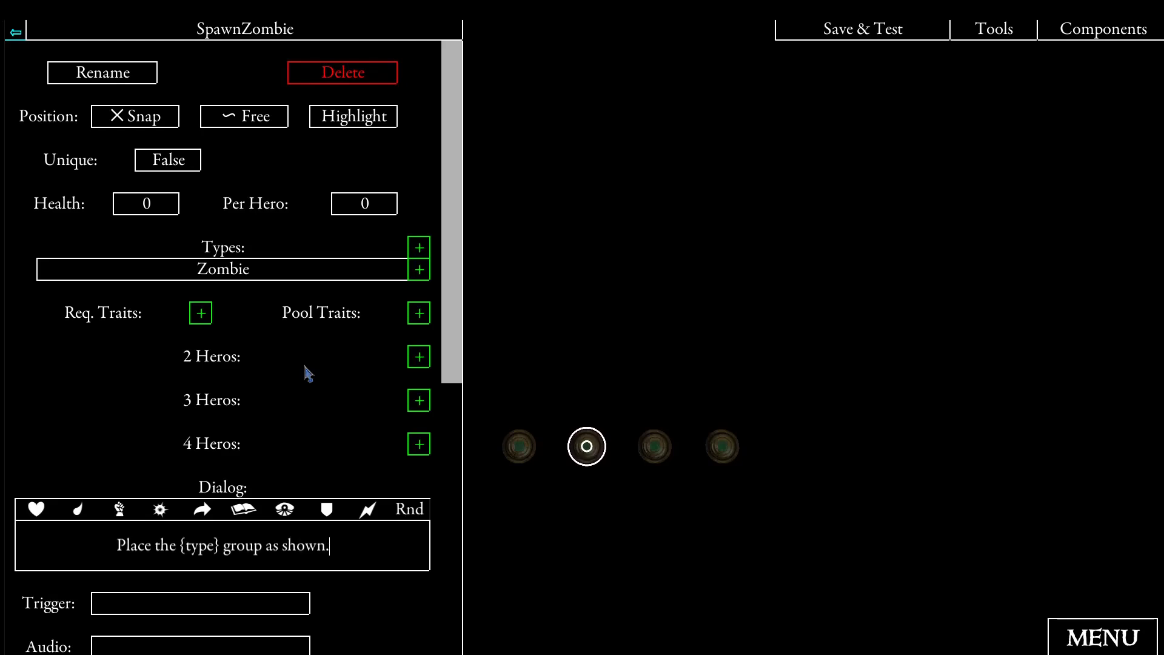
text(on)
key(BackSpace)
text(ne monster of)
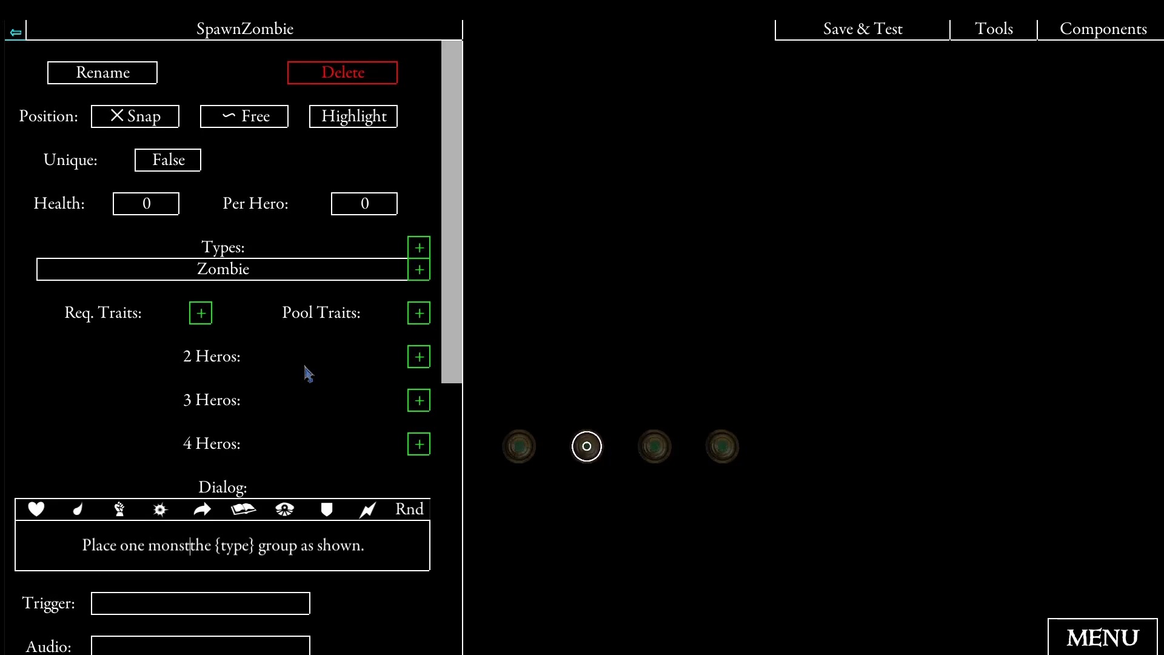
click(510, 326)
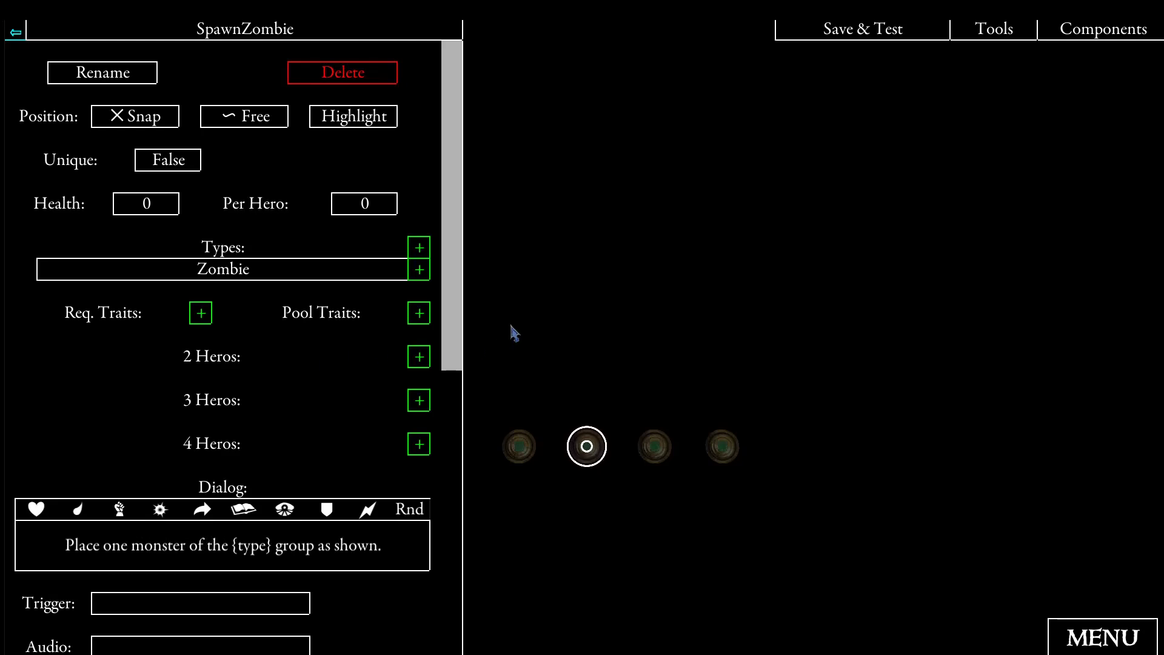
- Position SpawnZombie on the map just above the second search token and set its audio to AudioButton1
click(586, 346)
scroll(376, 337, down, 2)
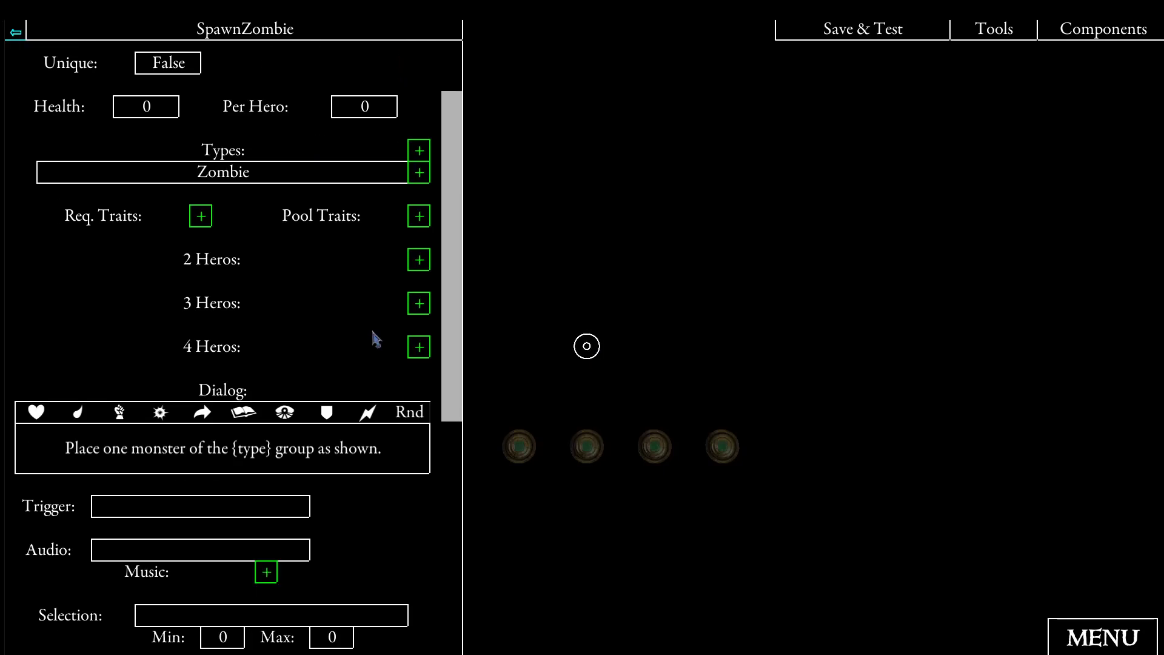
click(164, 550)
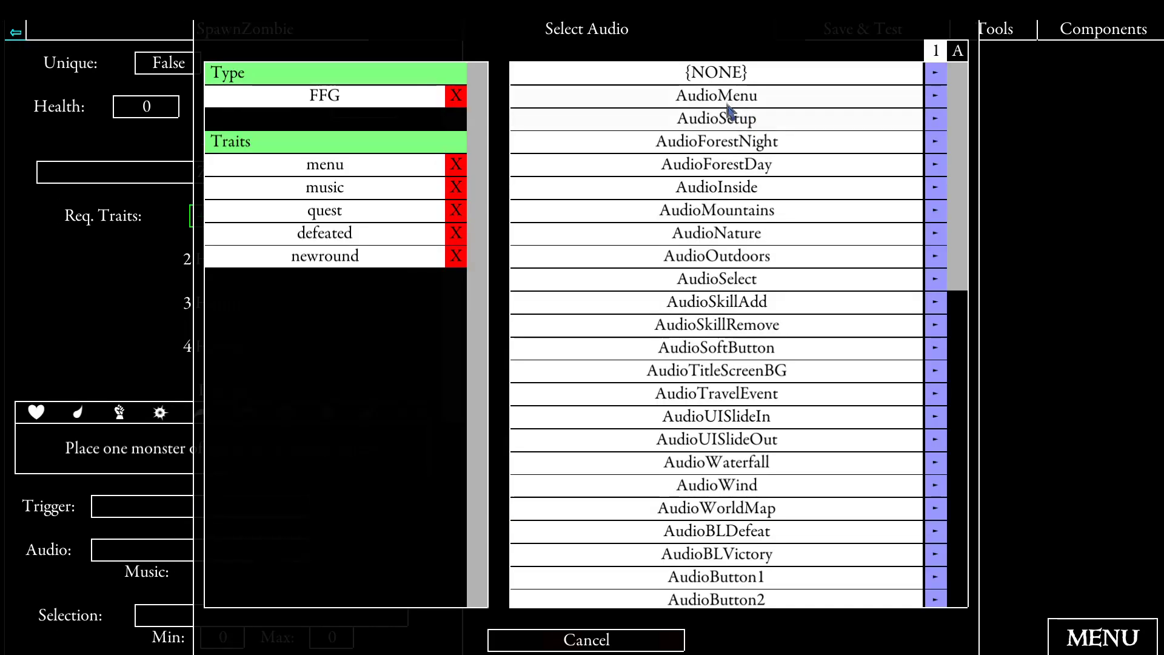
click(957, 51)
click(671, 145)
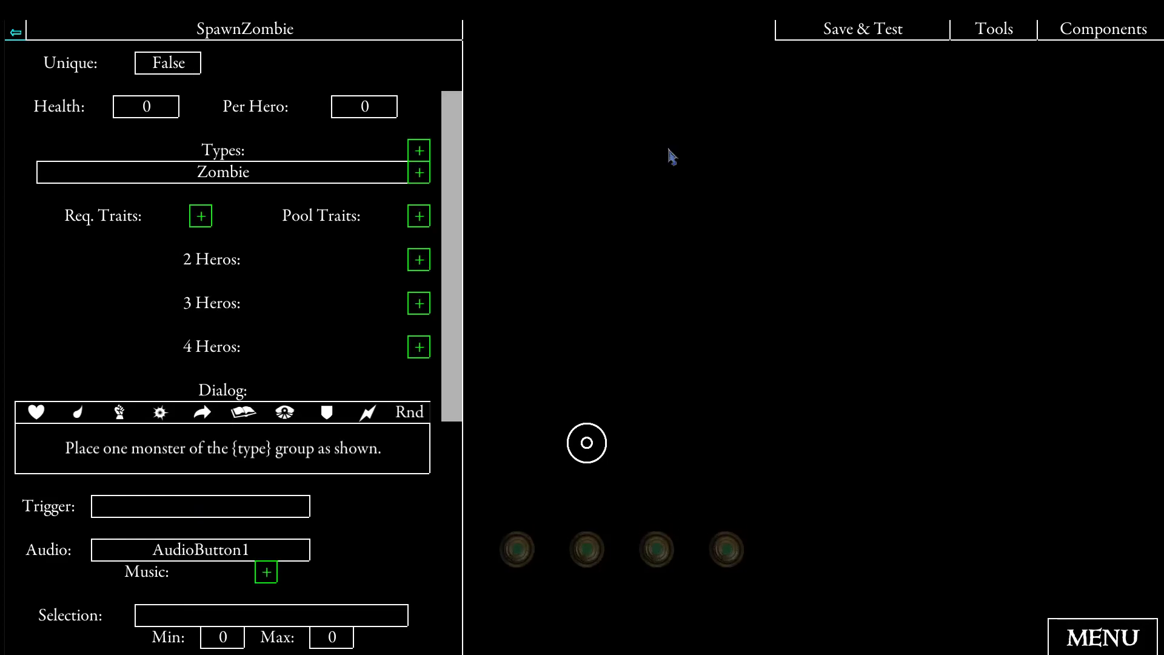
- Link the Continue button of SpawnZombie to the EventStartRoundEvents event from events.ini
scroll(309, 244, down, 2)
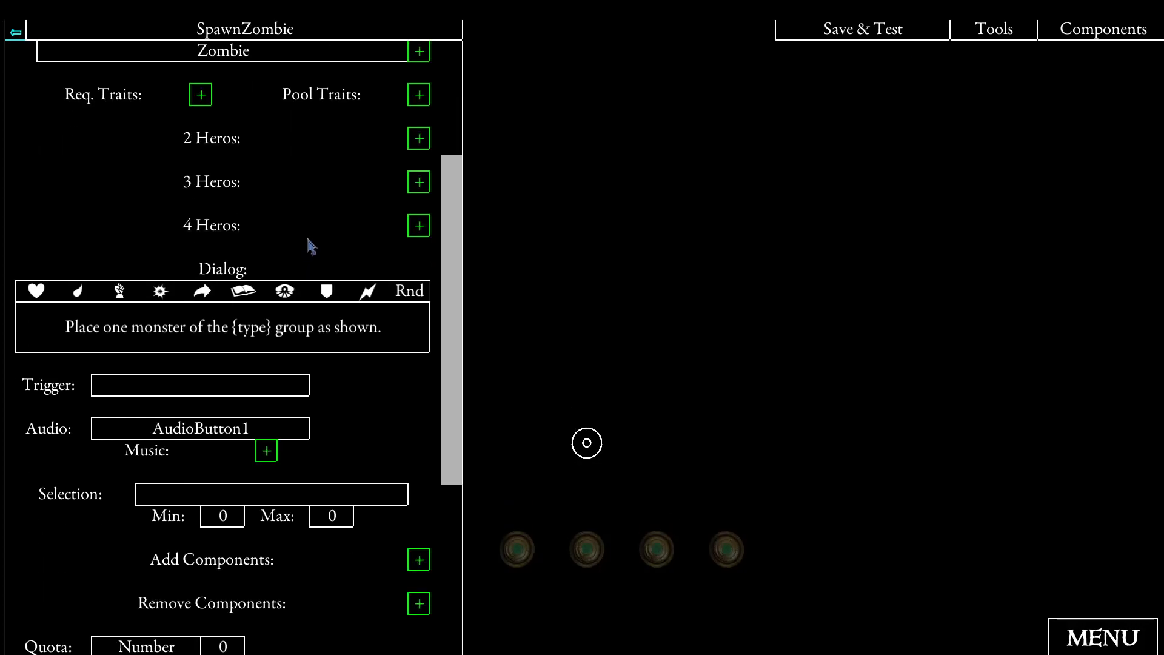
scroll(310, 239, down, 4)
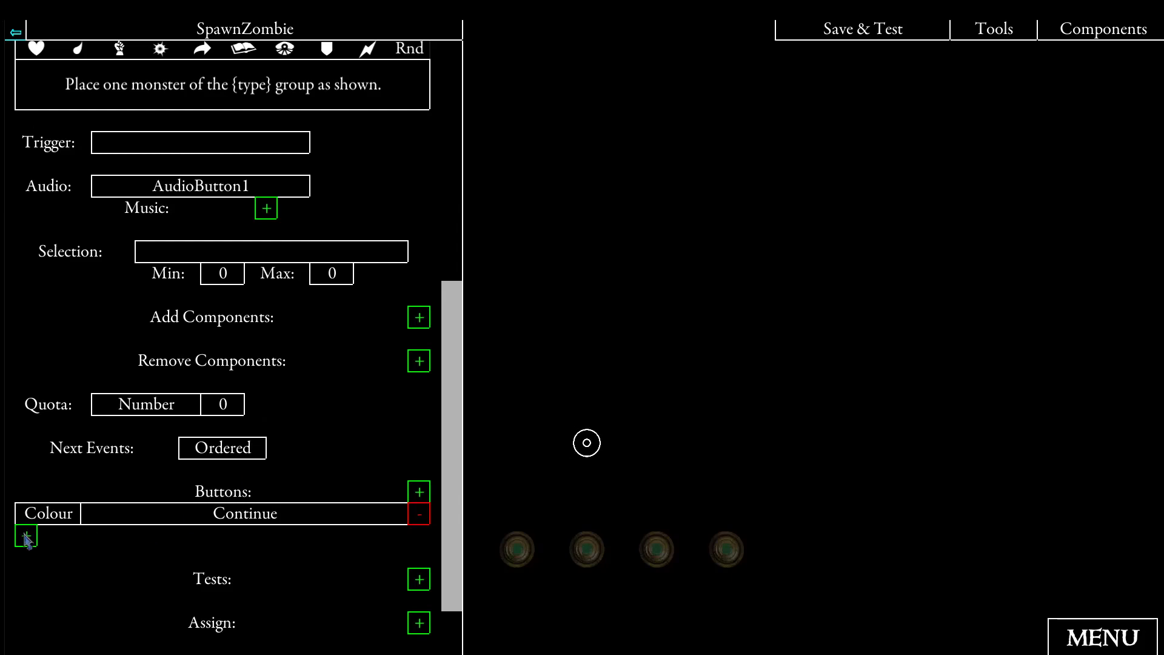
click(27, 535)
click(324, 233)
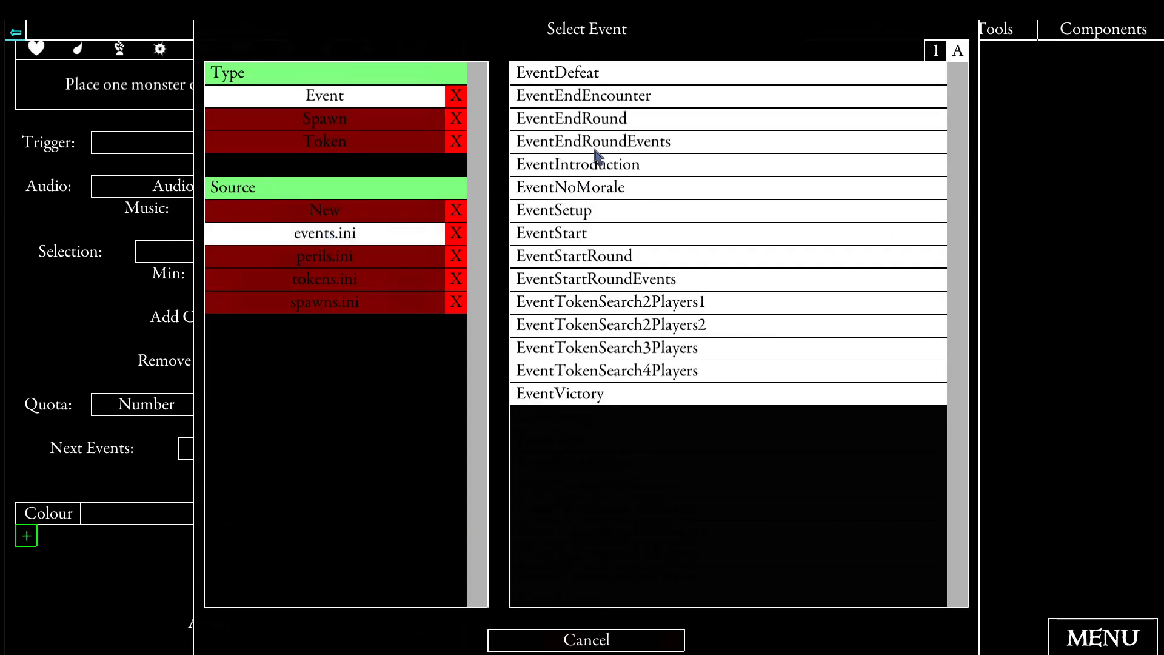
click(621, 282)
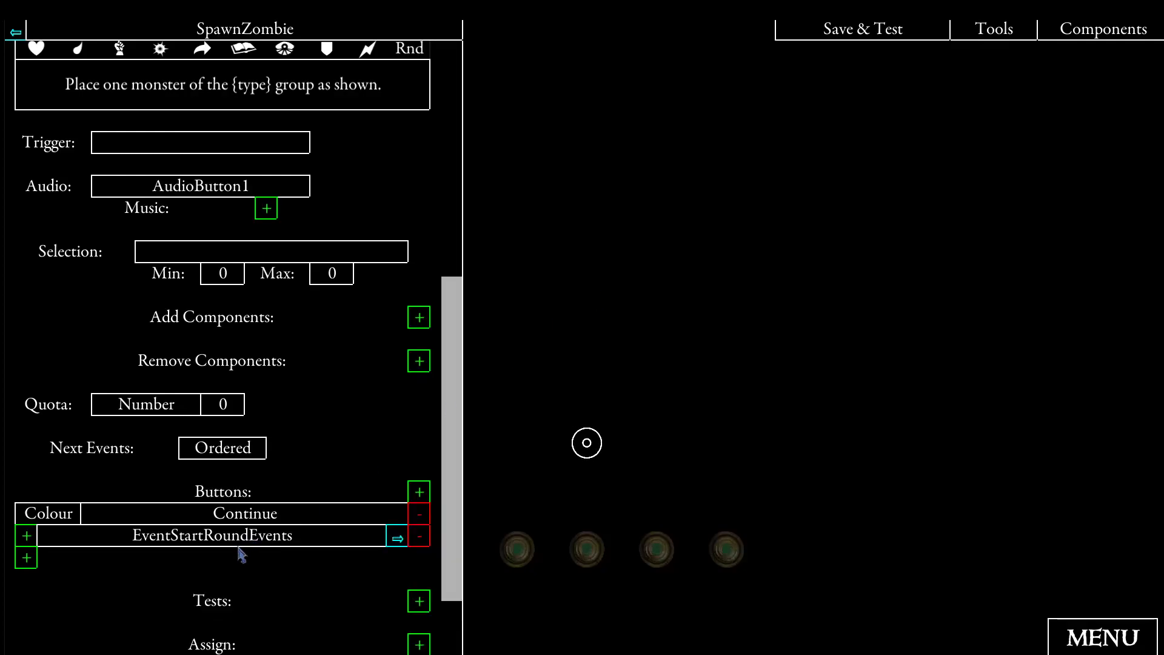
- Add a variable assignment to SpawnZombie using a new quest variable named ZombieSpawned
scroll(249, 548, down, 3)
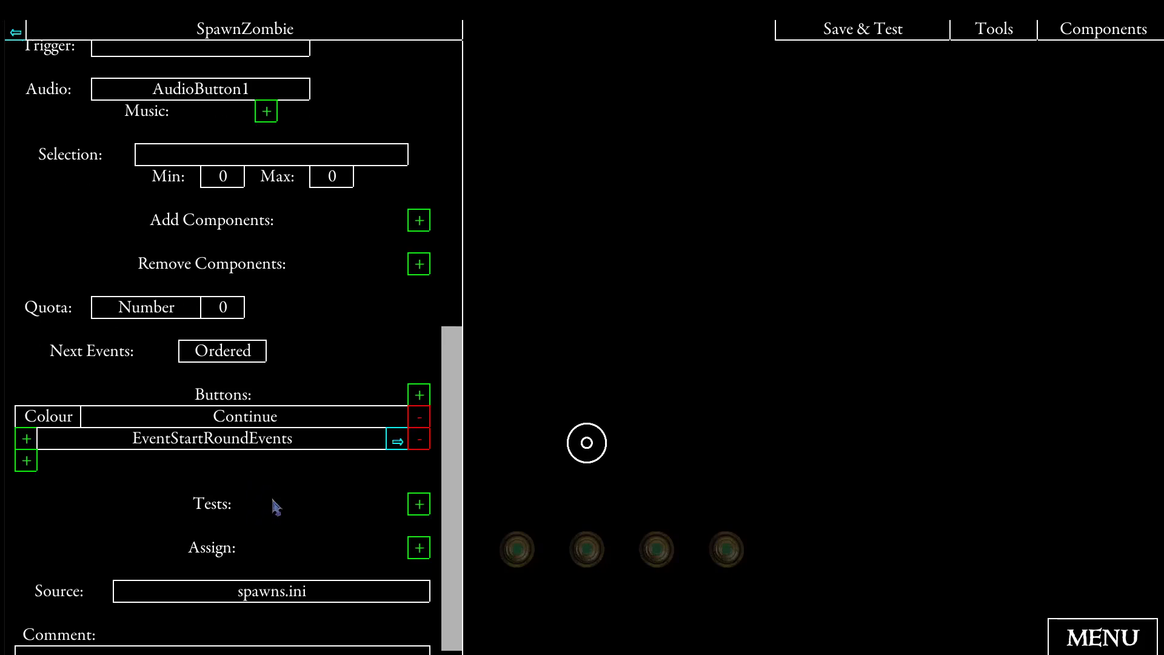
click(419, 547)
click(377, 96)
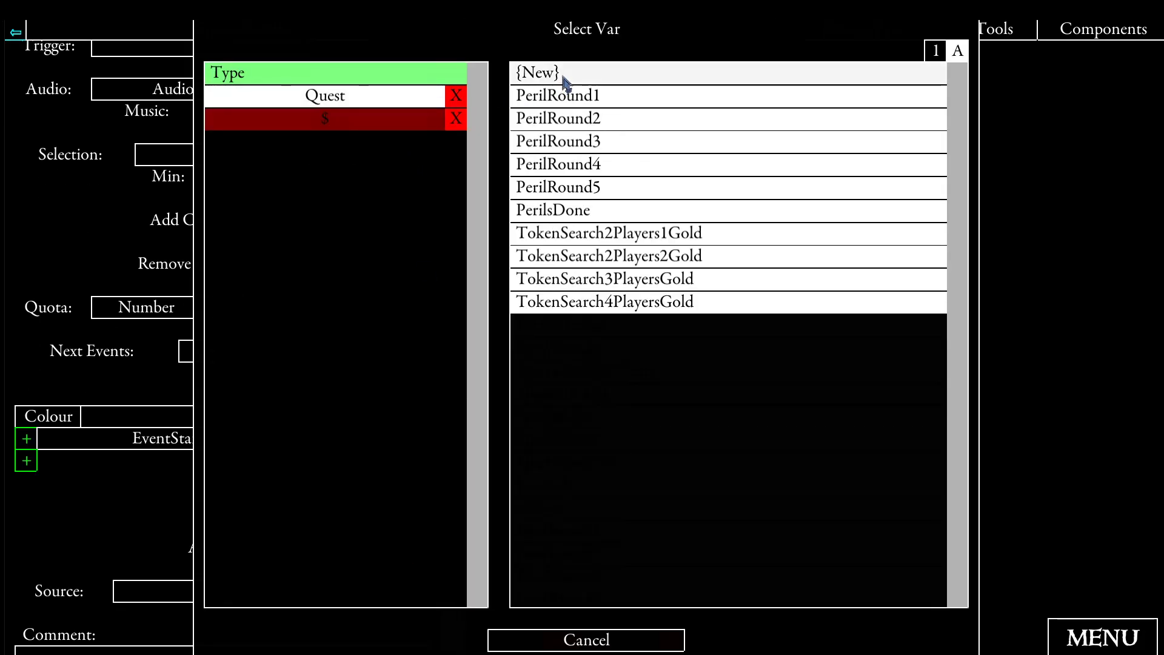
click(565, 82)
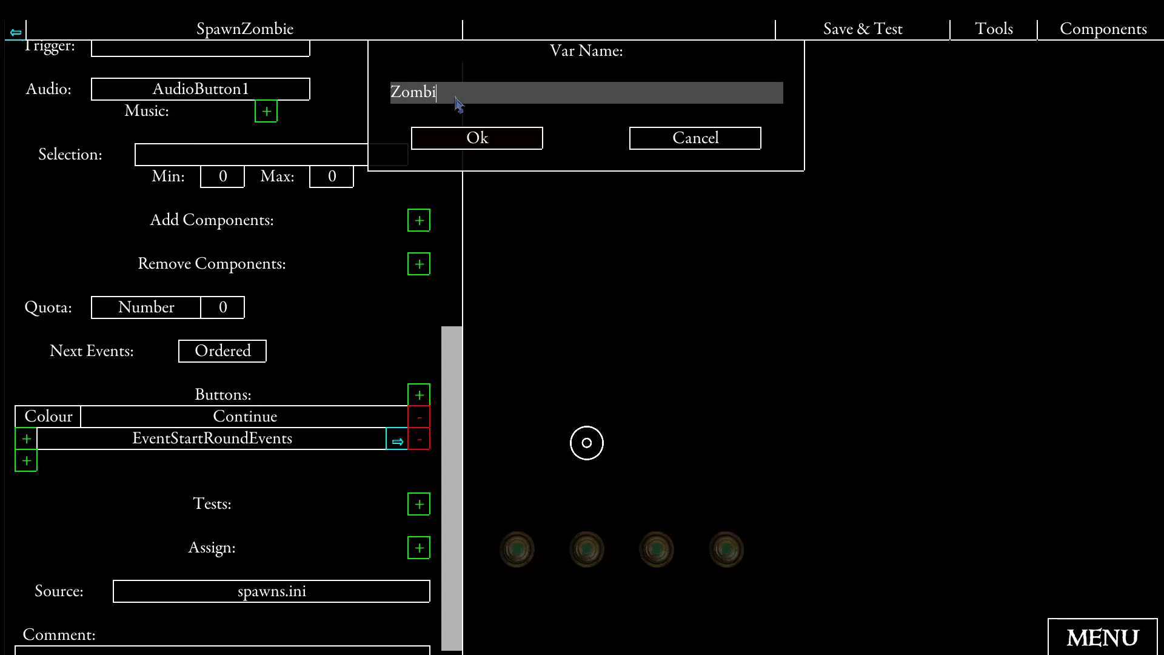
text(ZombieSpawned)
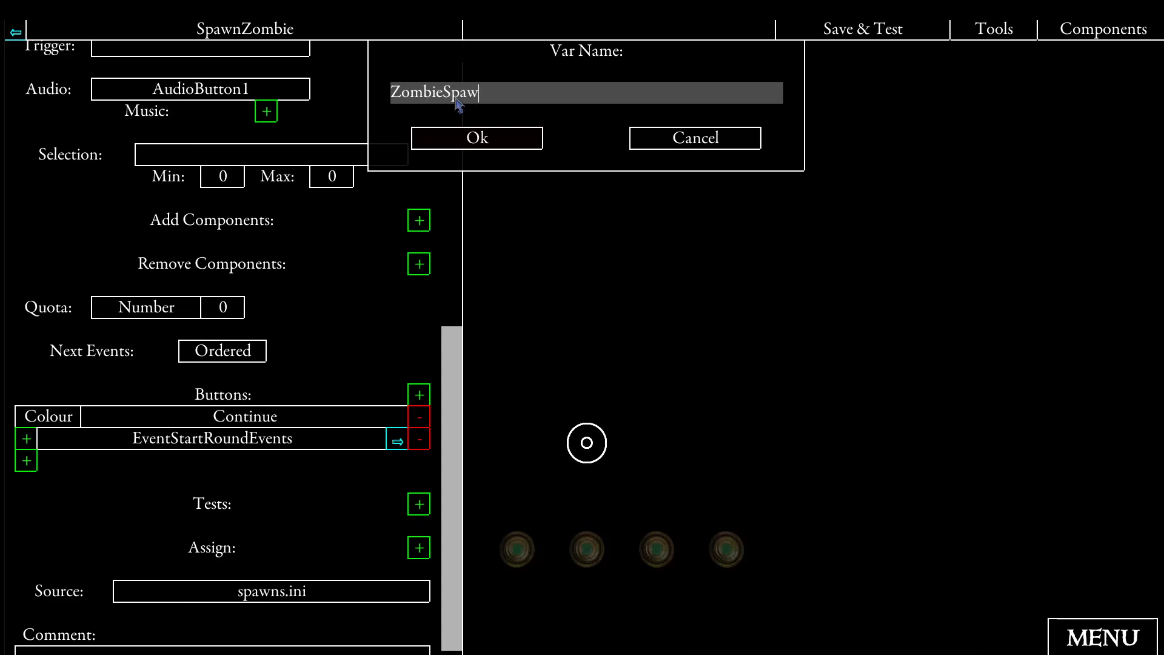
click(471, 137)
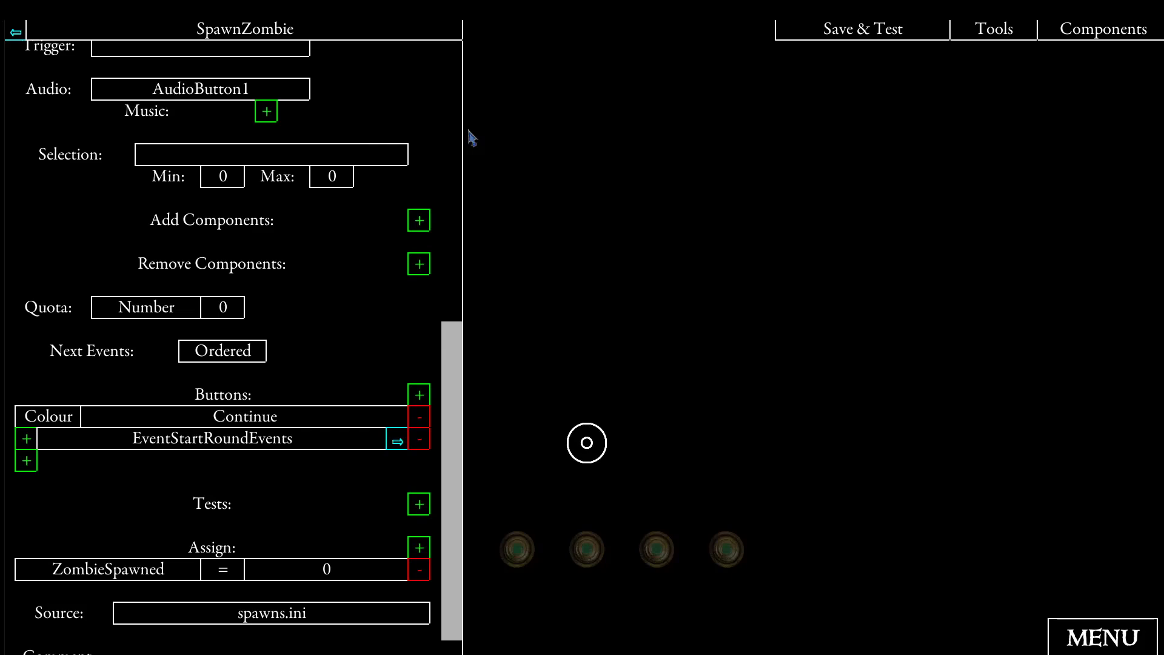
- Set the number assigned to the ZombieSpawned variable to 1
click(326, 569)
click(438, 96)
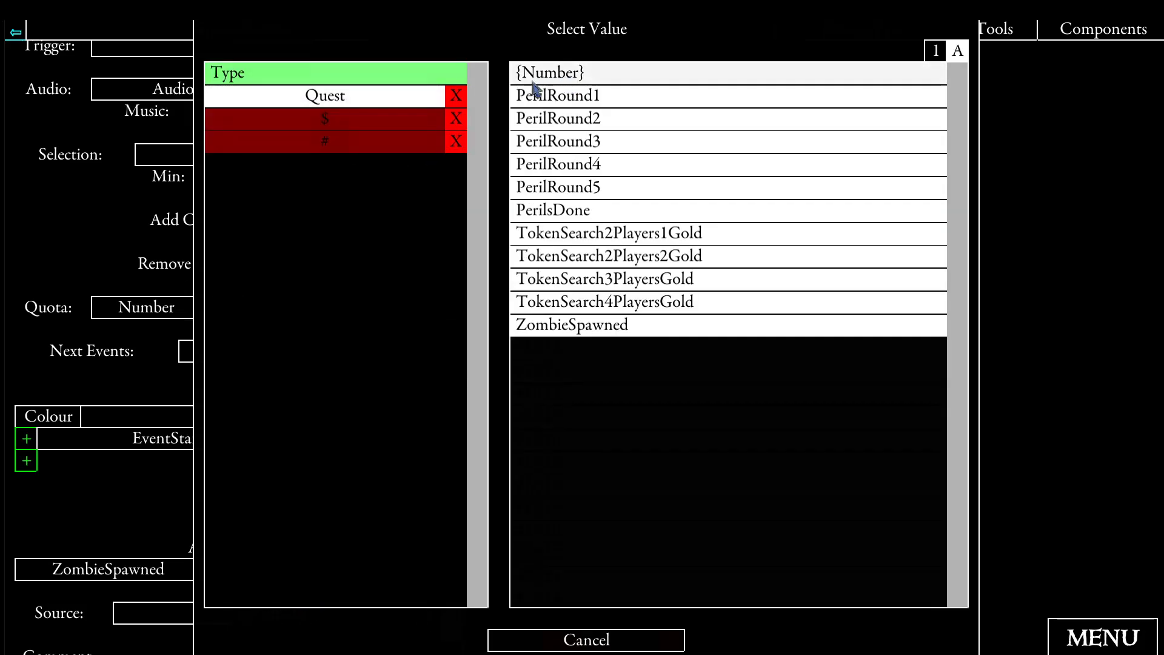
click(567, 81)
text(1)
click(453, 143)
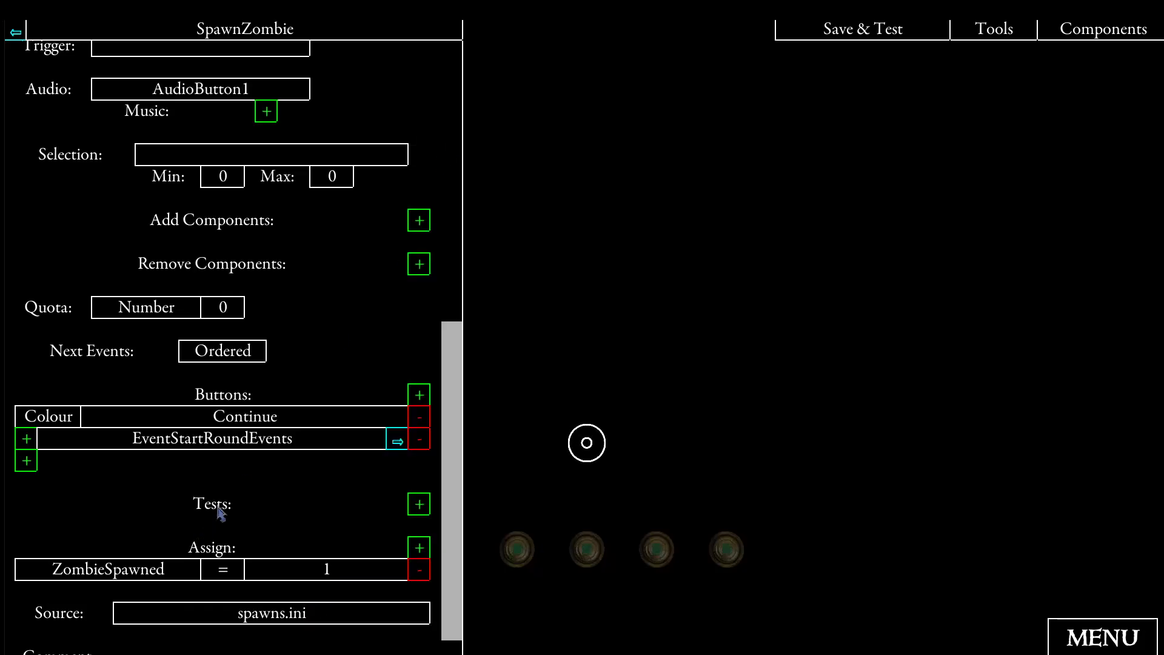
- Add a test on the quest variable ZombieSpawned to SpawnZombie
click(419, 506)
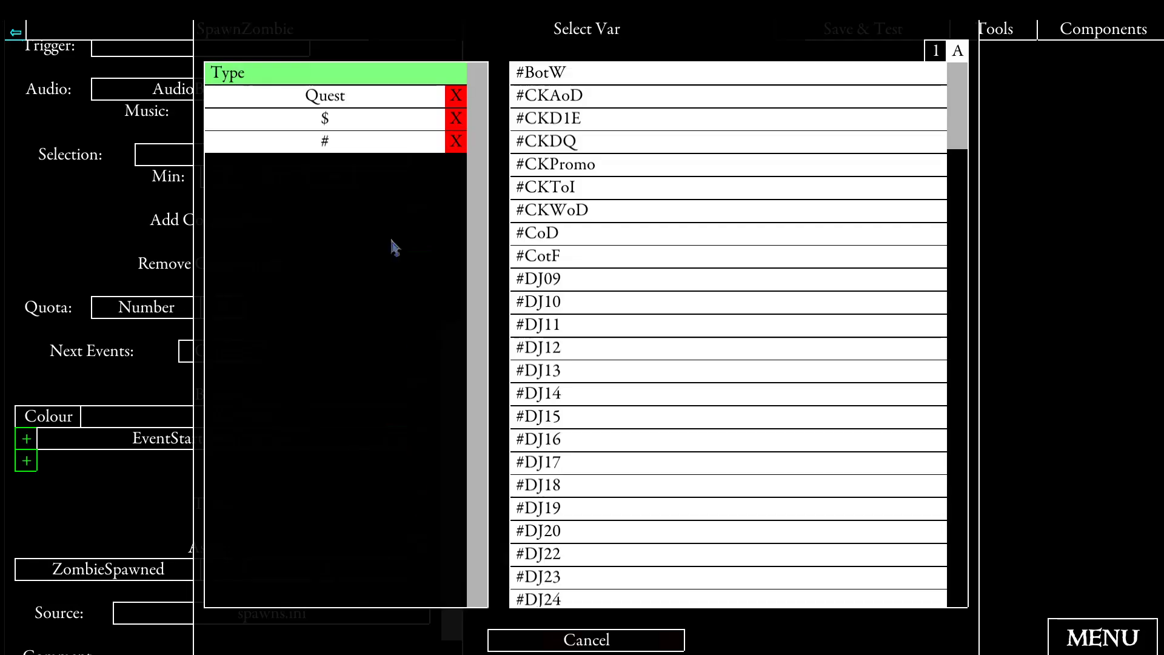
click(386, 95)
click(560, 327)
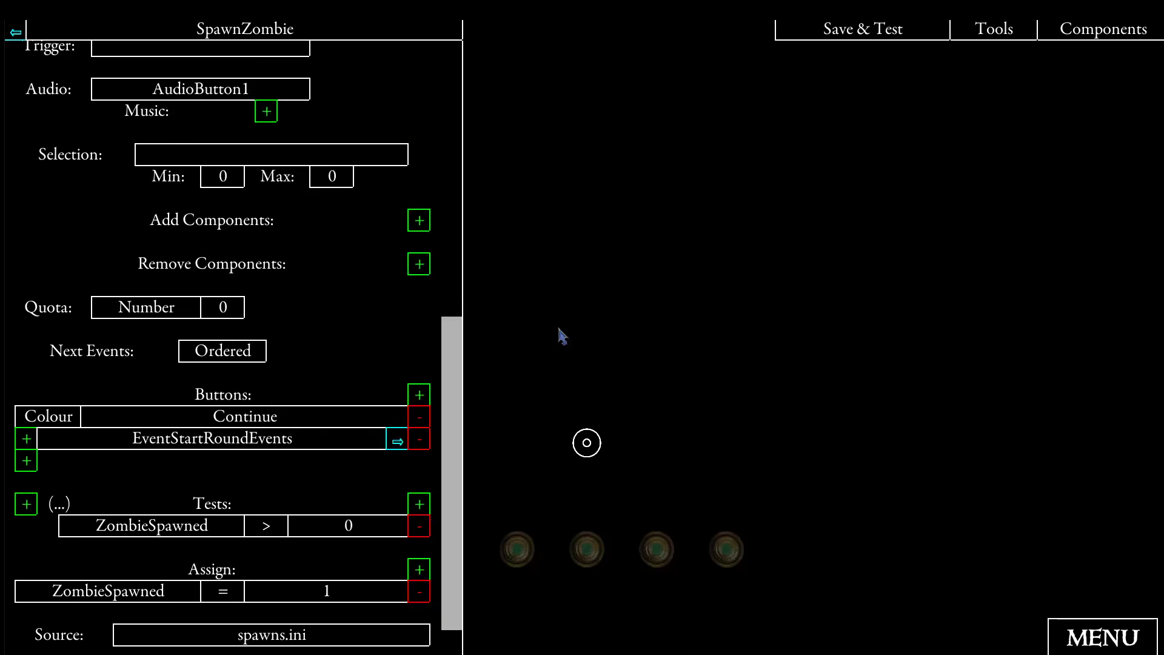
- Set the comparison operator of the ZombieSpawned test in SpawnZombie to ==
click(270, 527)
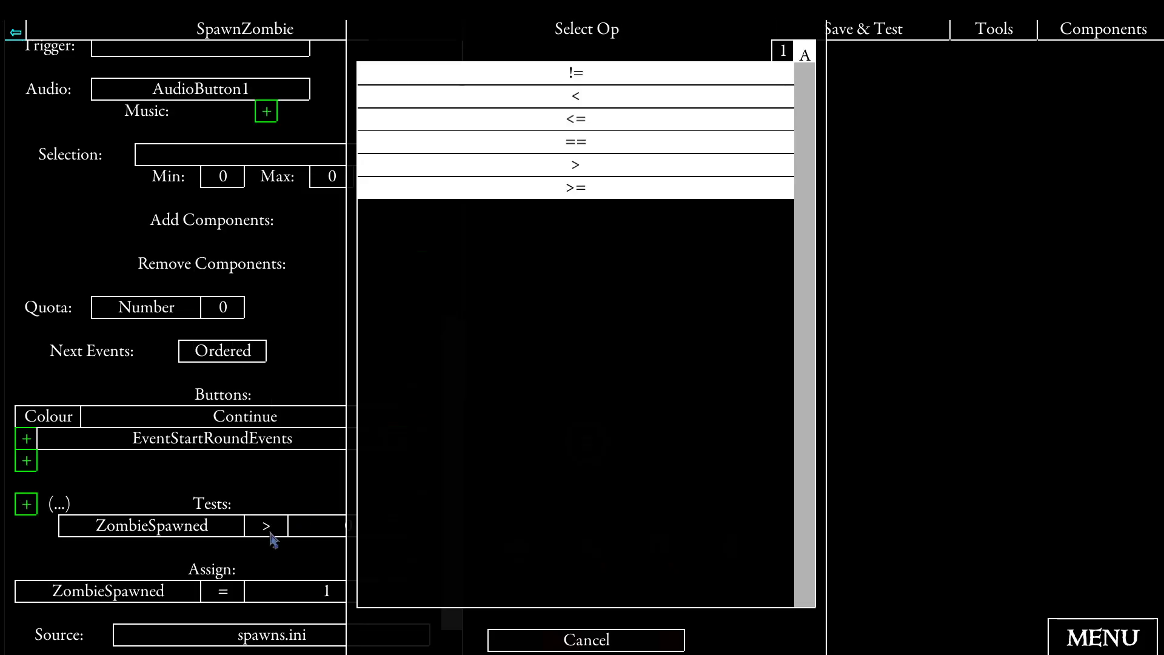
click(546, 145)
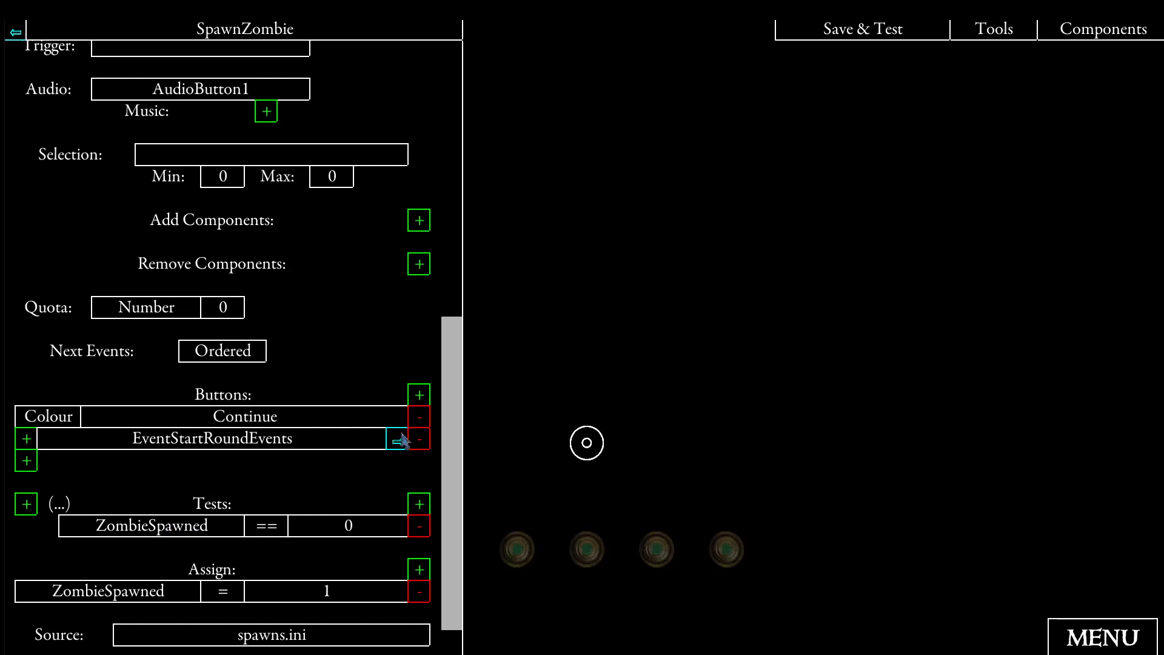
- Open the EventStart event from events.ini and examine its trigger, button target, tests and assignments
click(1069, 33)
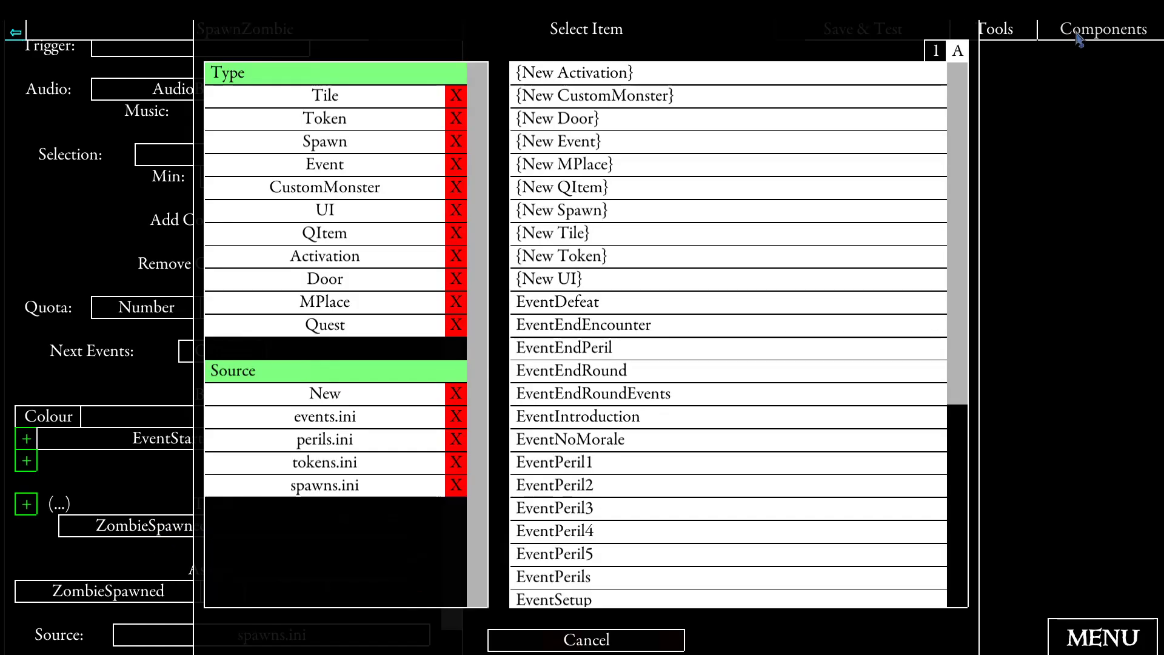
click(290, 416)
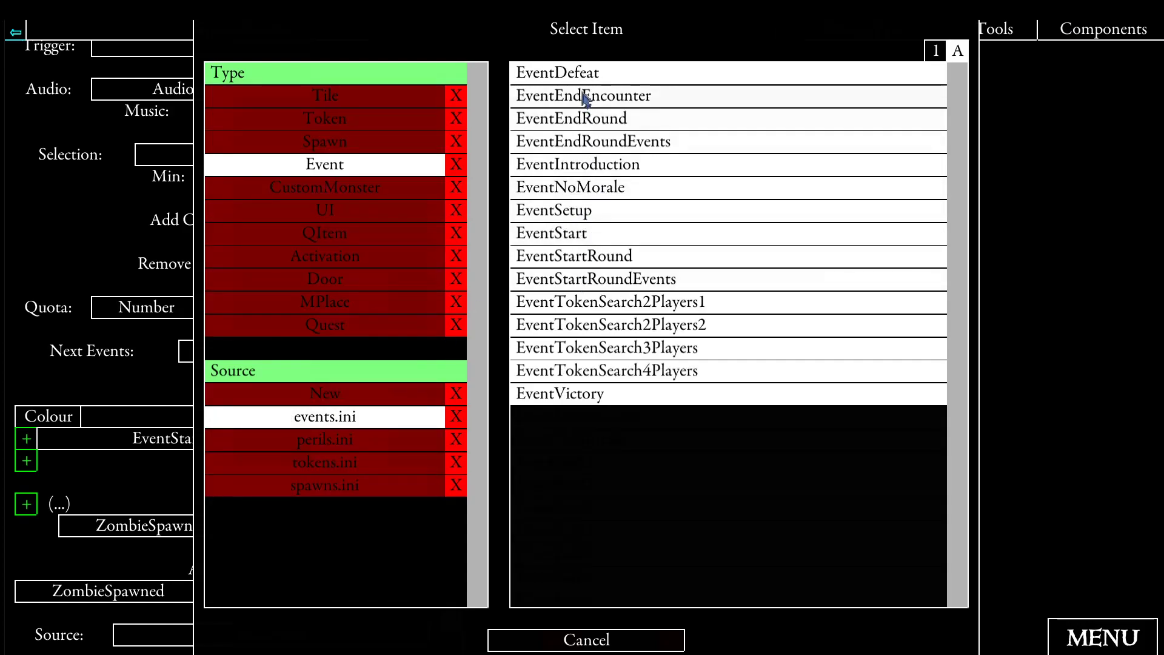
click(579, 234)
scroll(328, 306, down, 3)
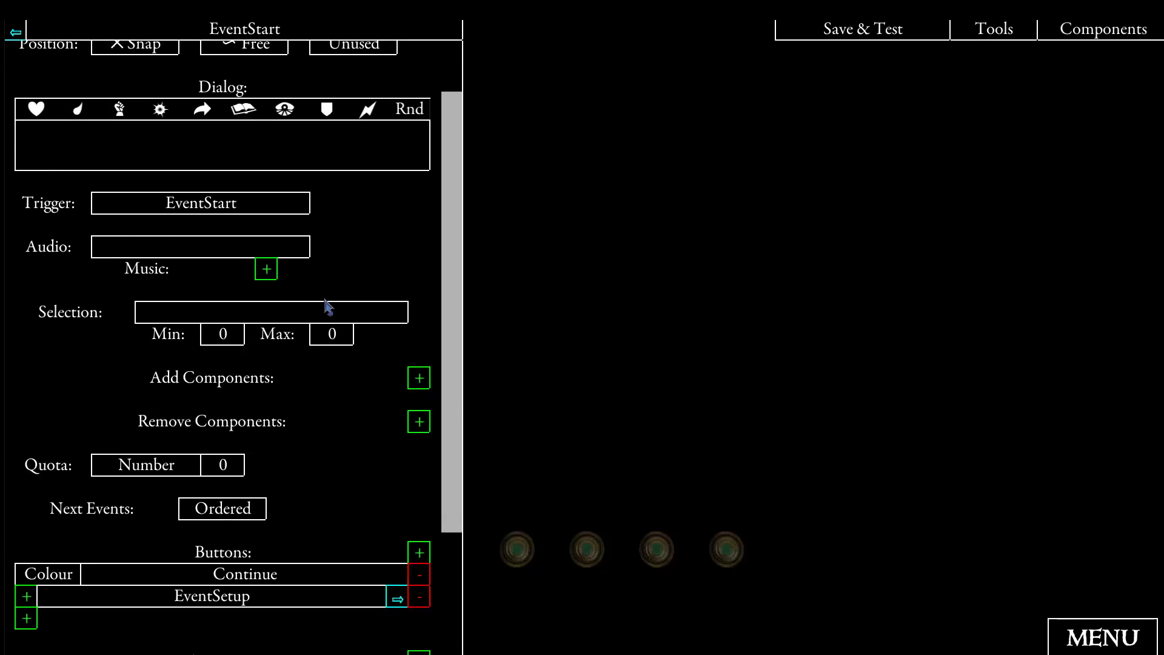
scroll(329, 306, down, 2)
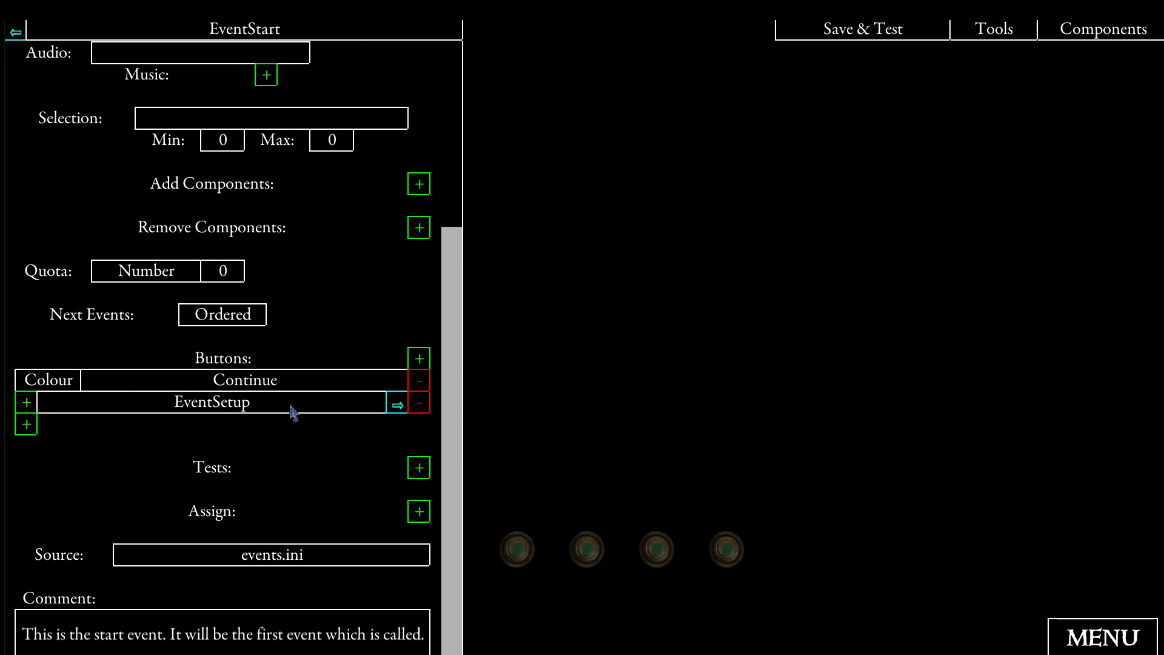
- Add an assignment to the EventStartRound event from events.ini that sets the quest variable ZombieSpawned to 0
click(1065, 36)
click(300, 417)
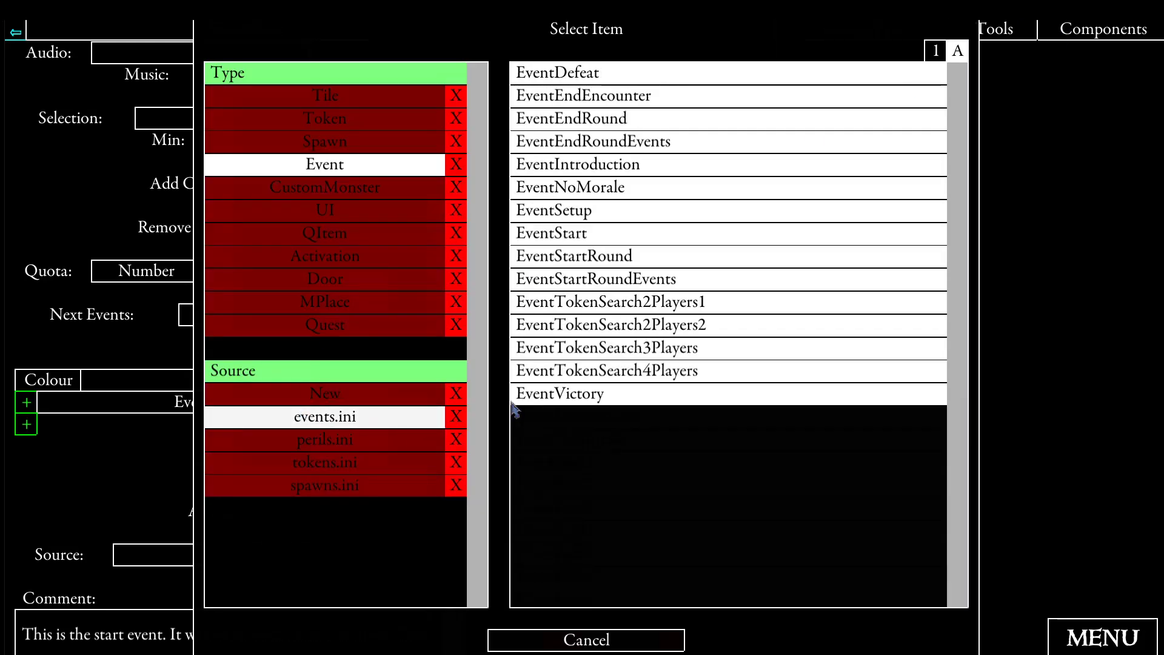
click(541, 258)
scroll(388, 269, down, 4)
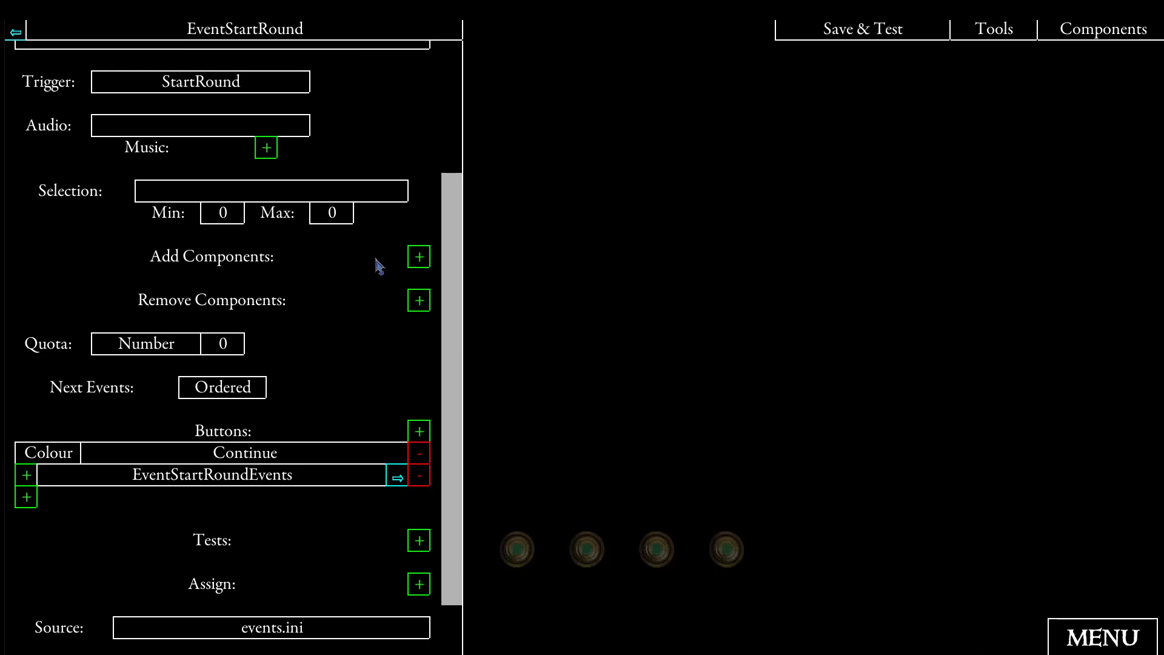
click(418, 585)
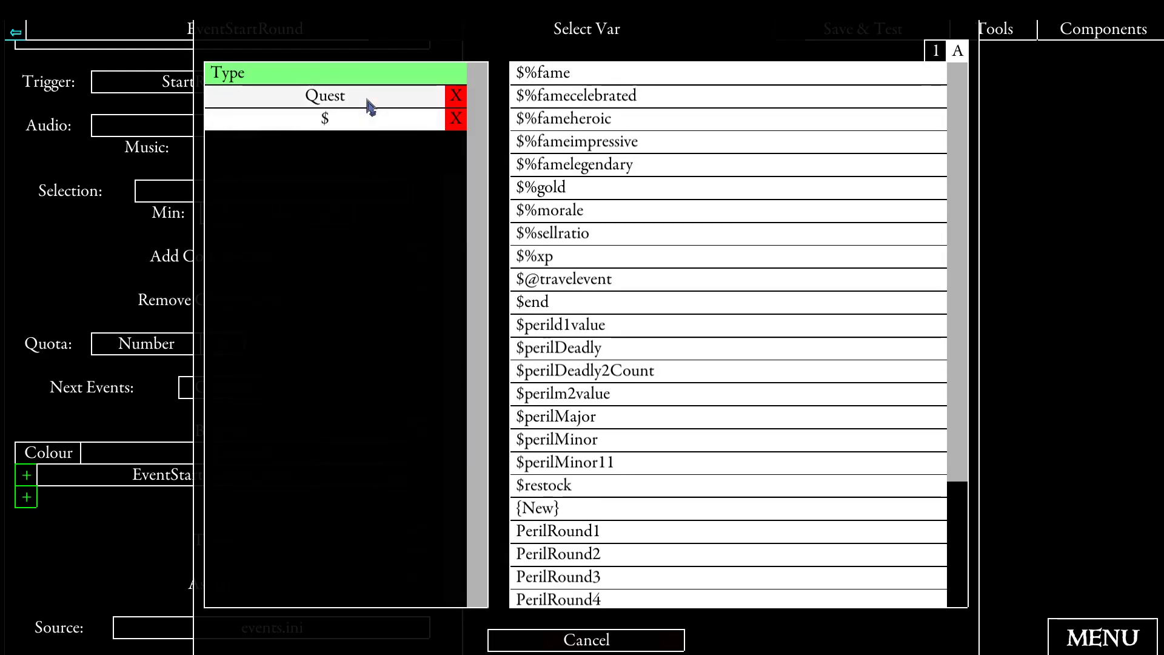
click(458, 118)
click(540, 322)
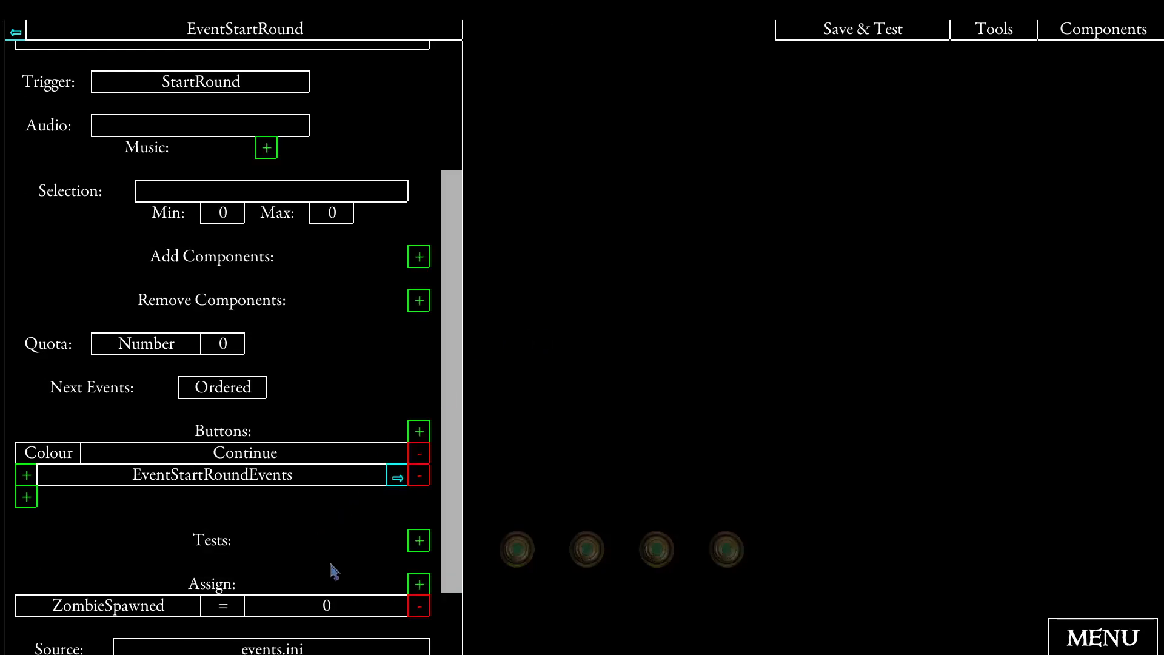
- Follow EventStartRound's Continue link to EventStartRoundEvents and check which event its button calls
scroll(286, 467, down, 1)
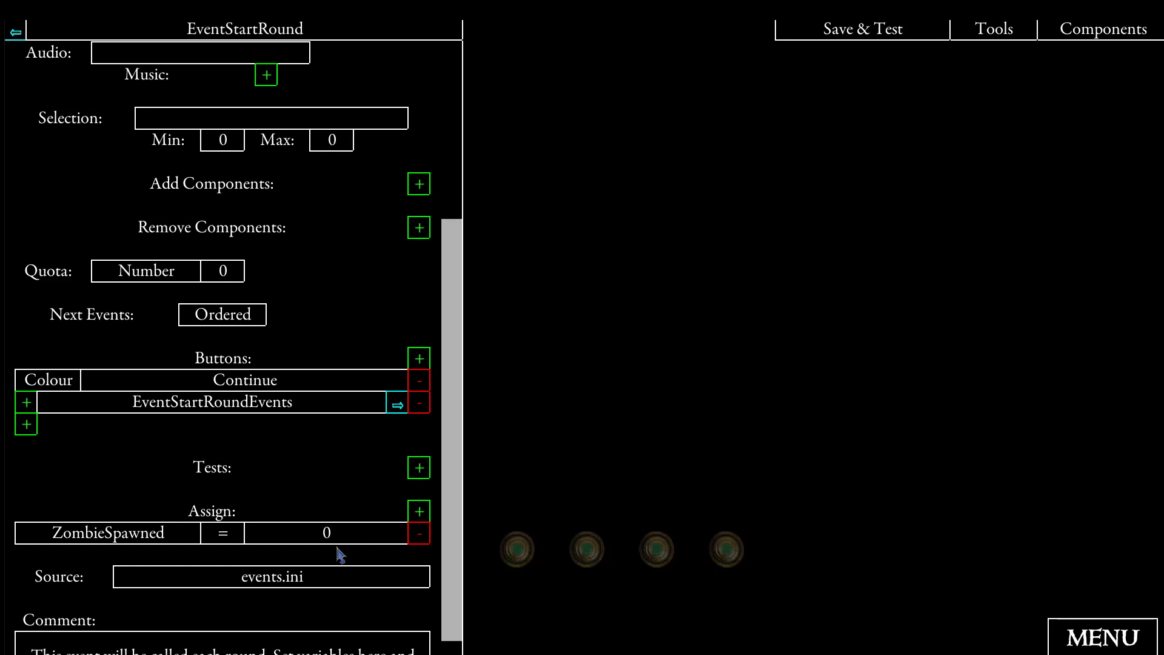
click(397, 404)
scroll(388, 406, down, 2)
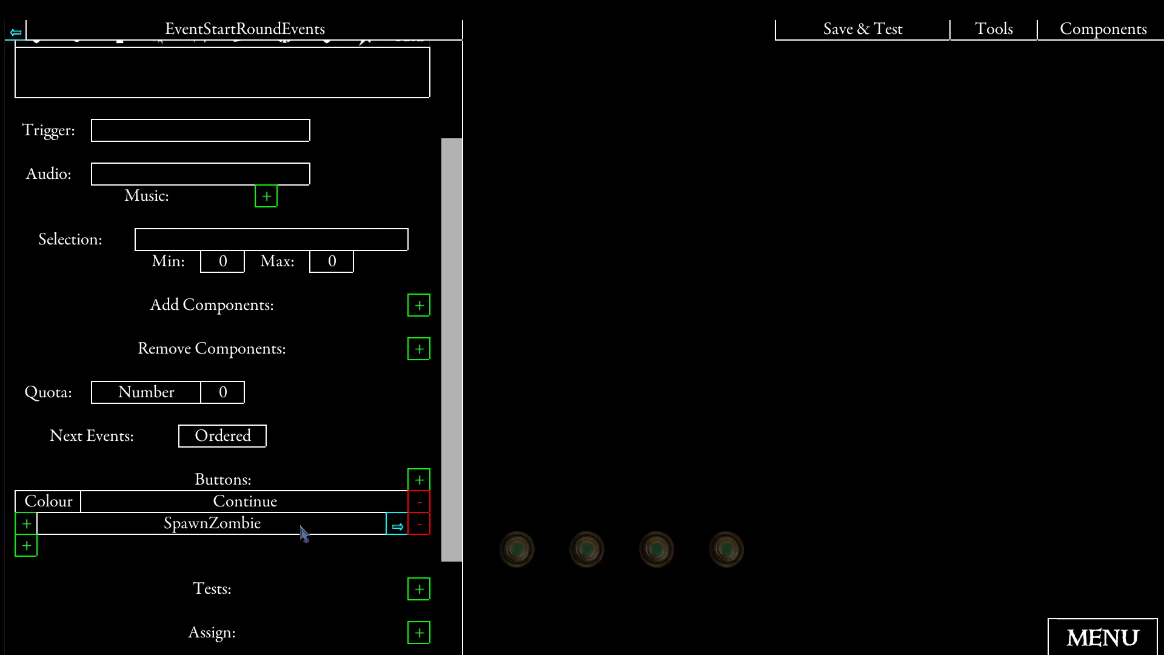
- Save and test the quest with a party of two heroes, continuing through the setup messages
click(846, 34)
click(476, 203)
click(630, 236)
click(1030, 640)
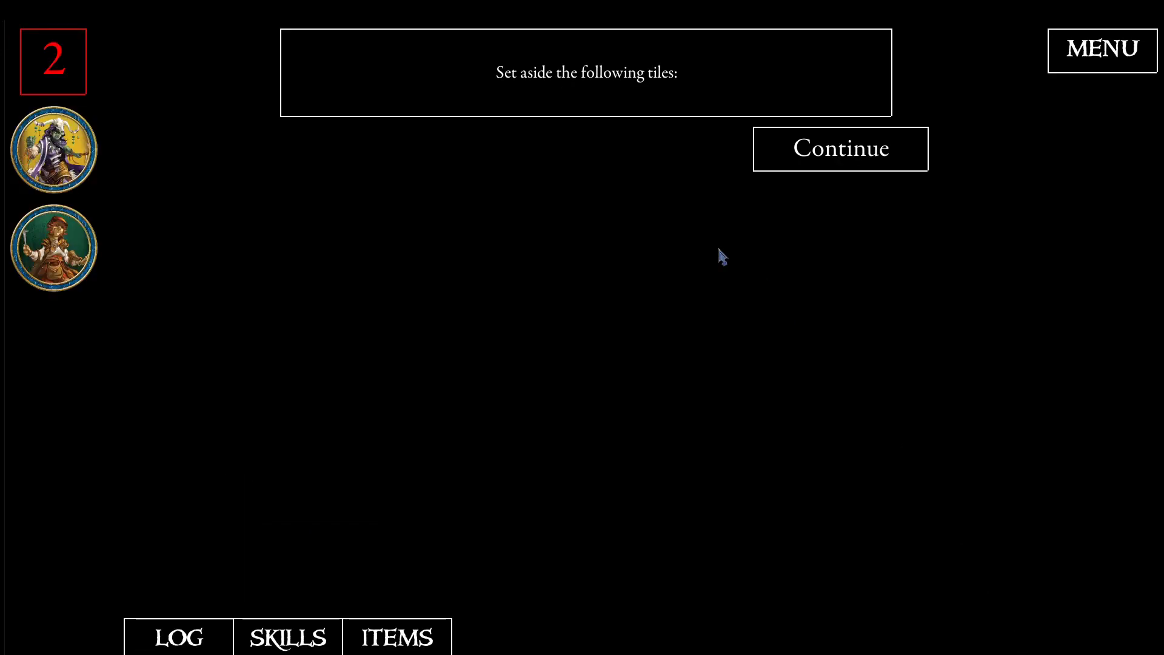
click(798, 160)
click(804, 161)
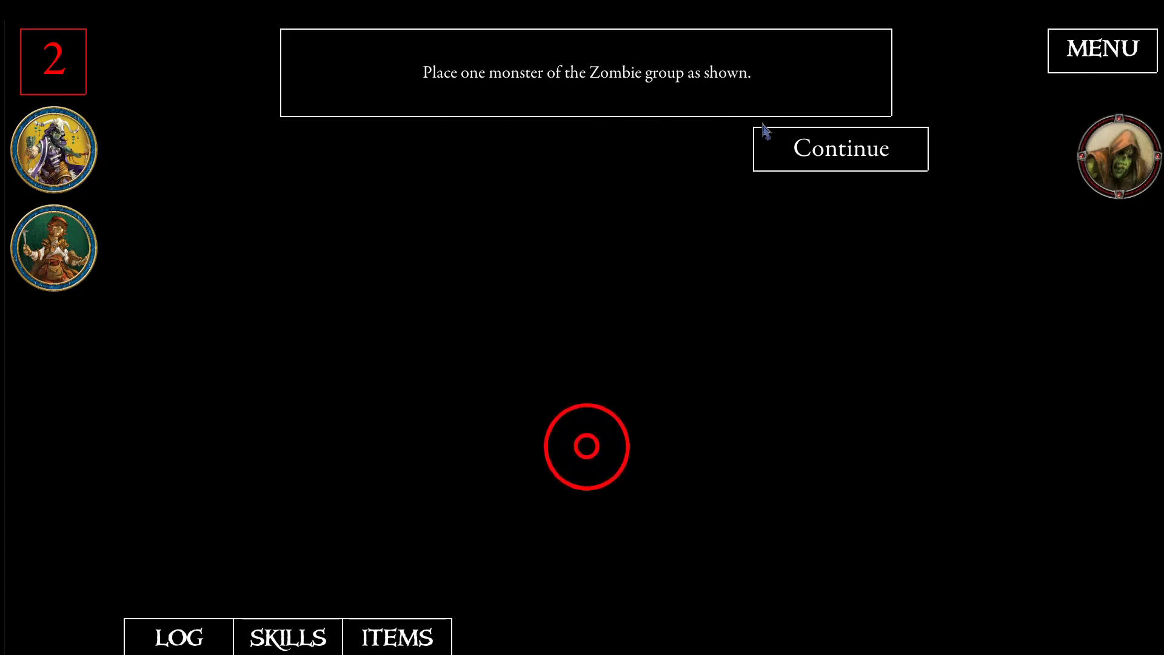
- Play through one round by ending both heroes' turns, completing the zombie activation and acknowledging the zombie placement messages
click(789, 150)
click(73, 147)
click(165, 131)
click(499, 410)
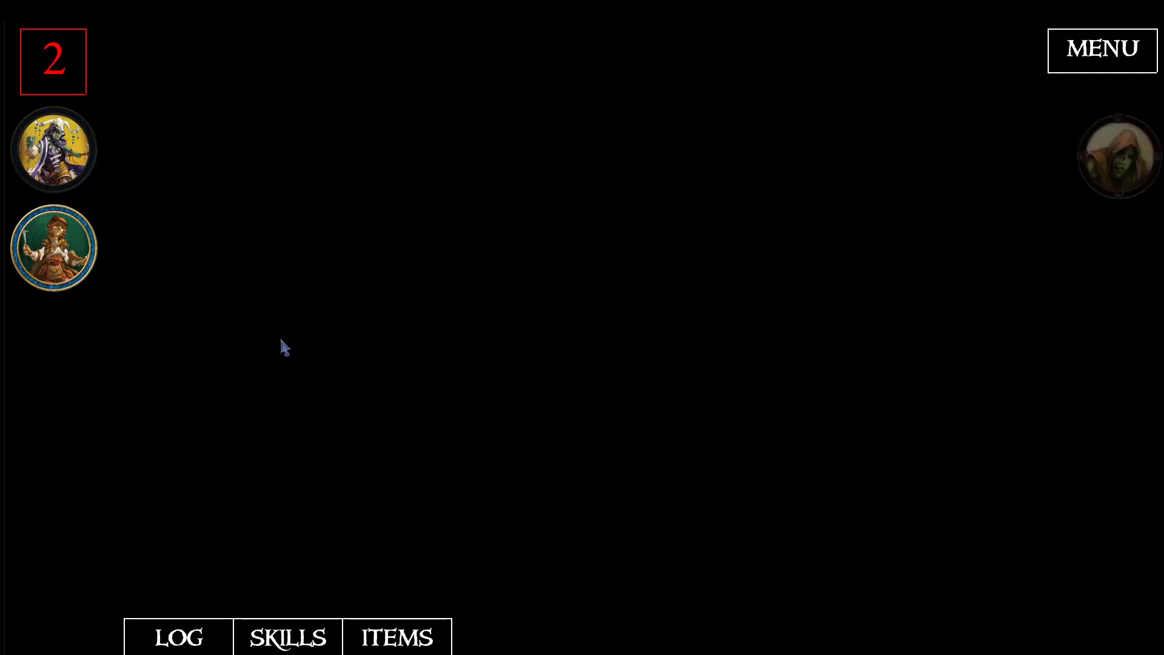
click(55, 249)
click(148, 231)
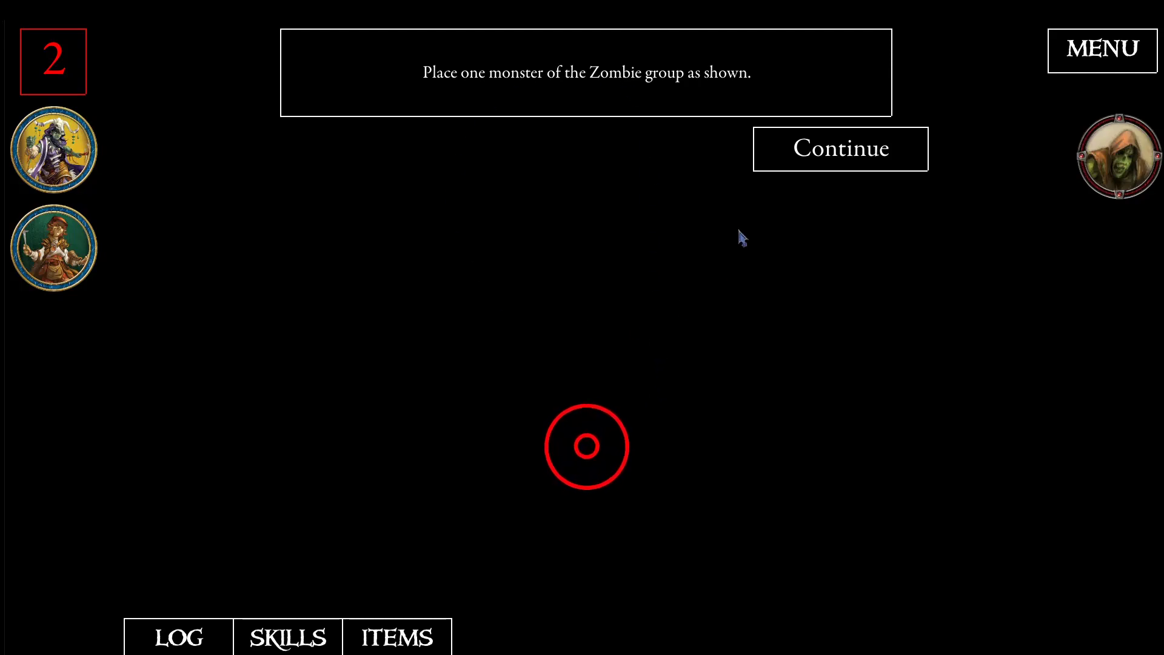
click(862, 151)
- Return to the quest editor and examine the EventEndRound event from events.ini, including its trigger and button target
click(1066, 59)
click(605, 335)
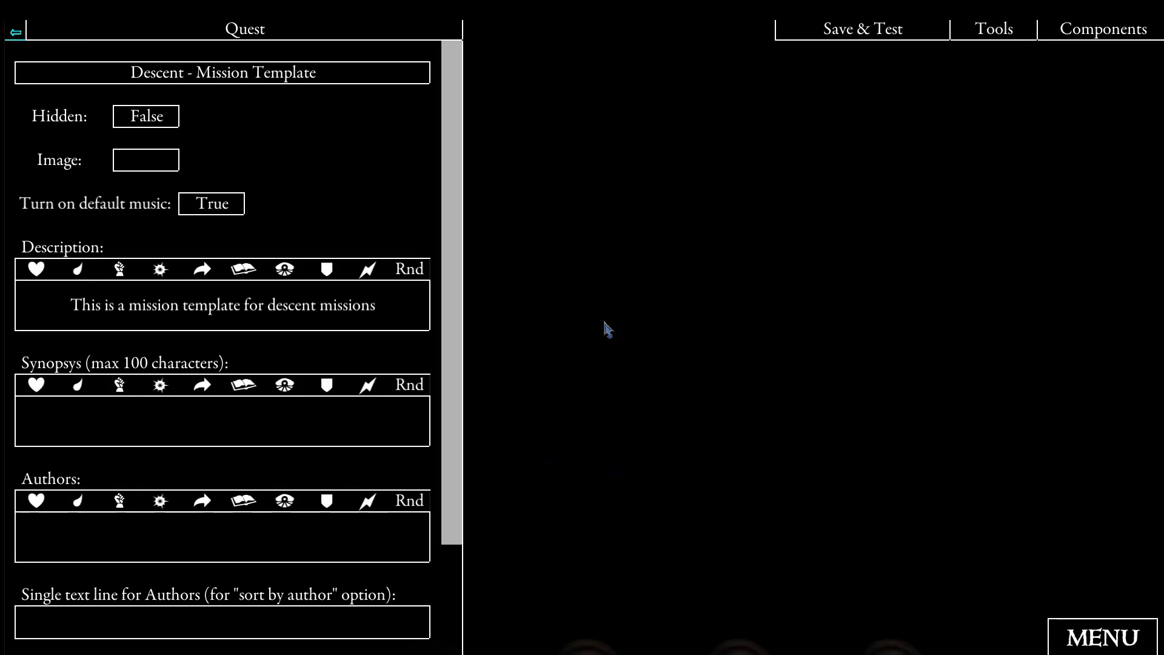
click(1090, 34)
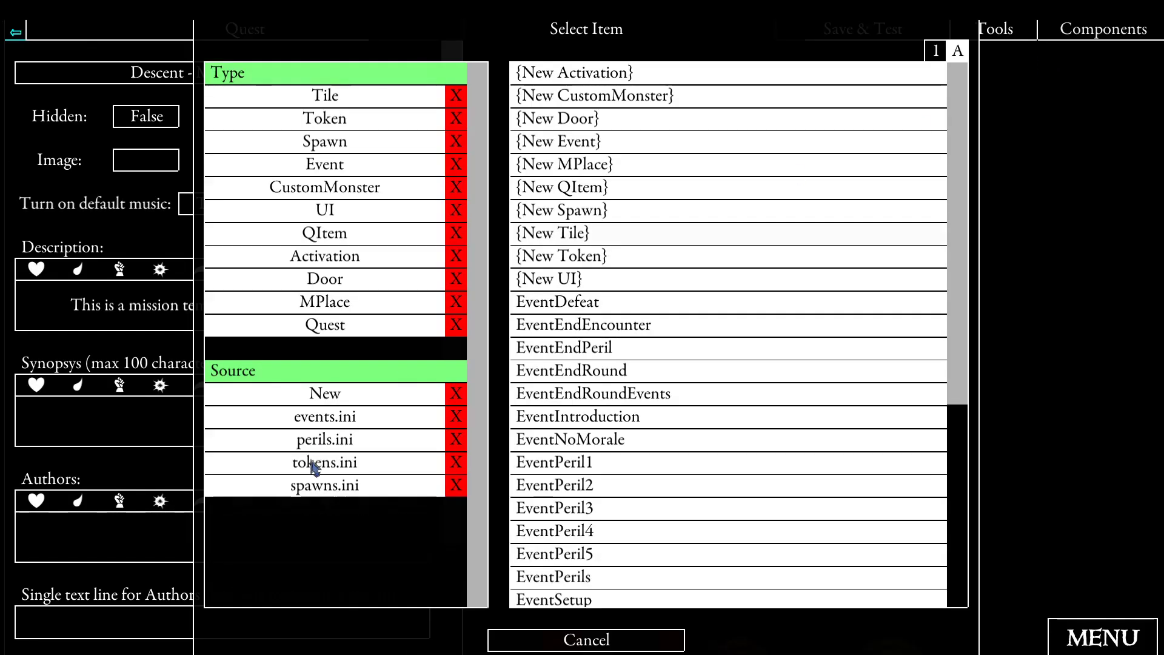
click(353, 415)
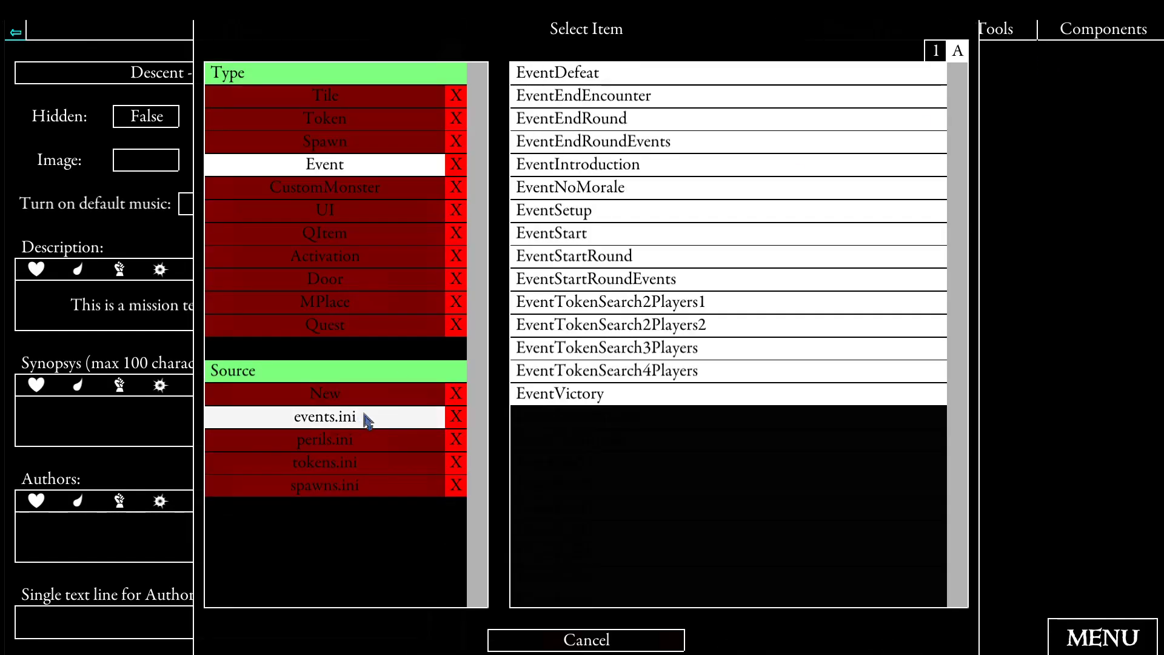
click(589, 122)
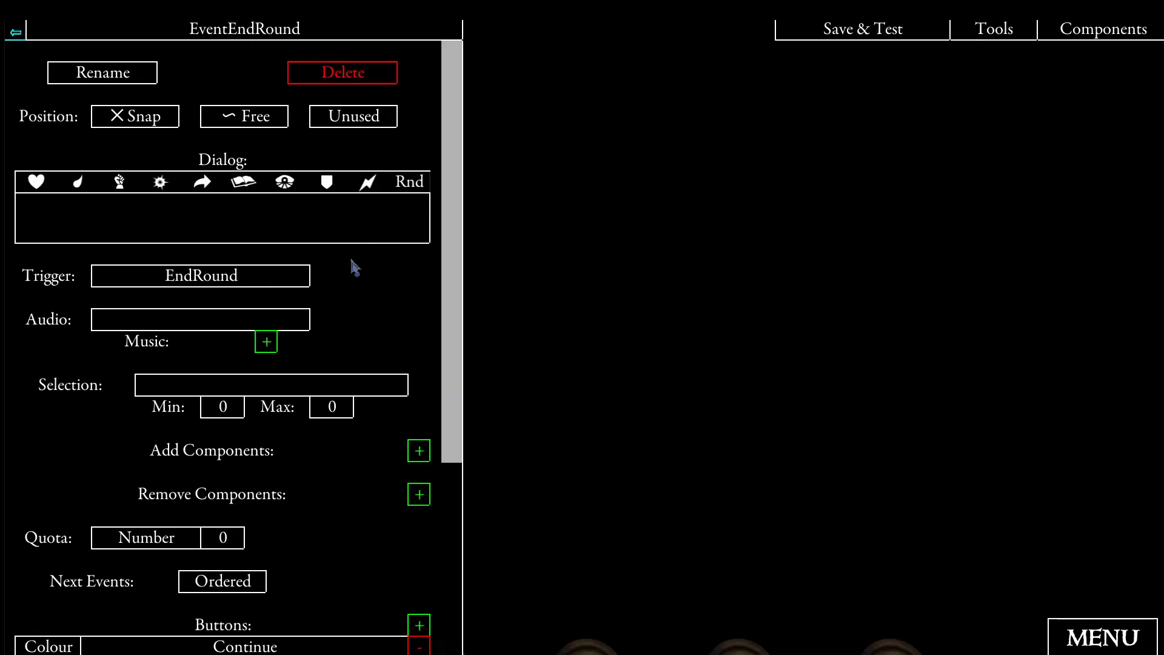
scroll(389, 310, down, 2)
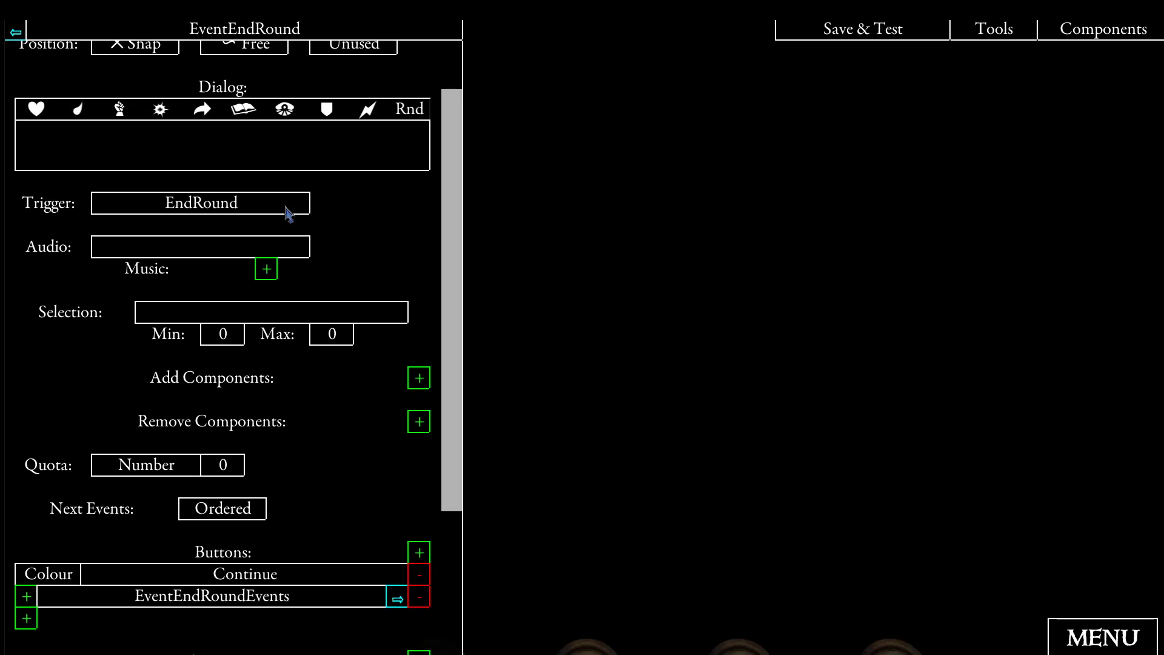
scroll(287, 213, down, 3)
- Follow the linked events through EventEndRoundEvents to EventPerils and examine its peril buttons, test and round assignments
click(397, 479)
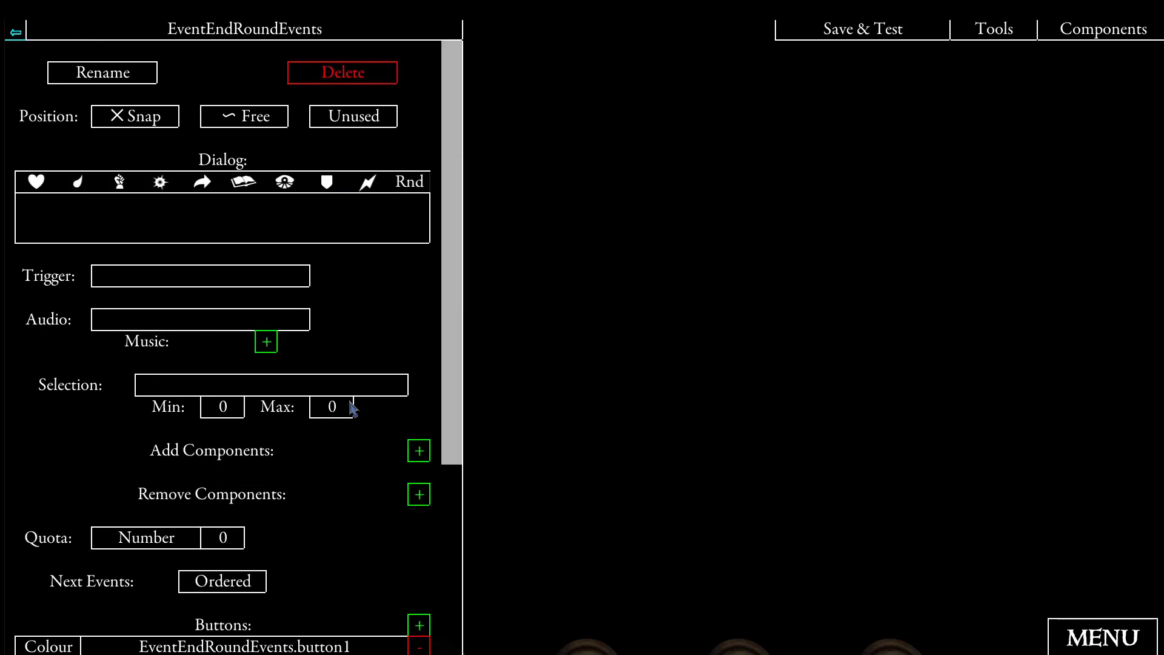
scroll(352, 409, down, 3)
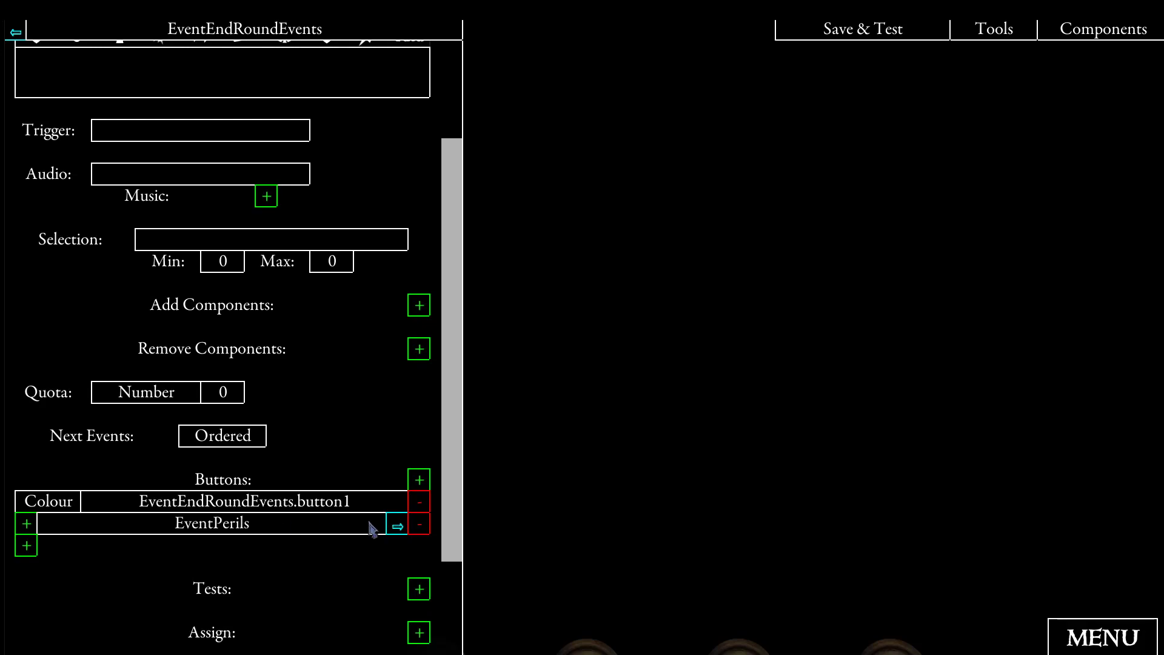
click(395, 527)
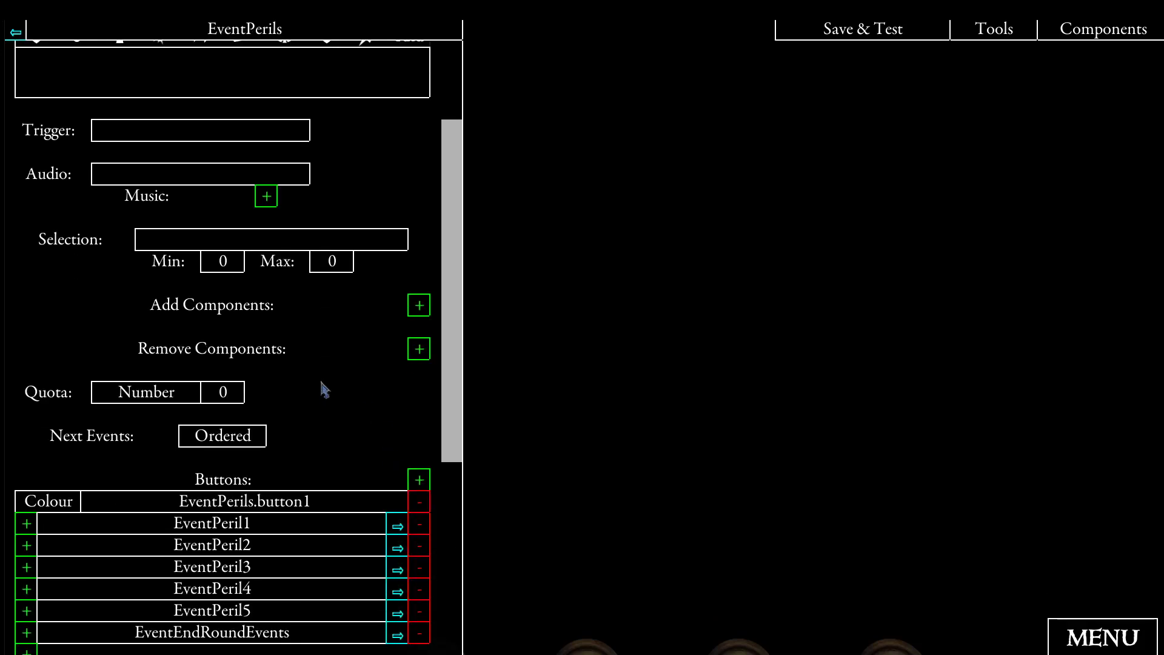
scroll(325, 388, down, 1)
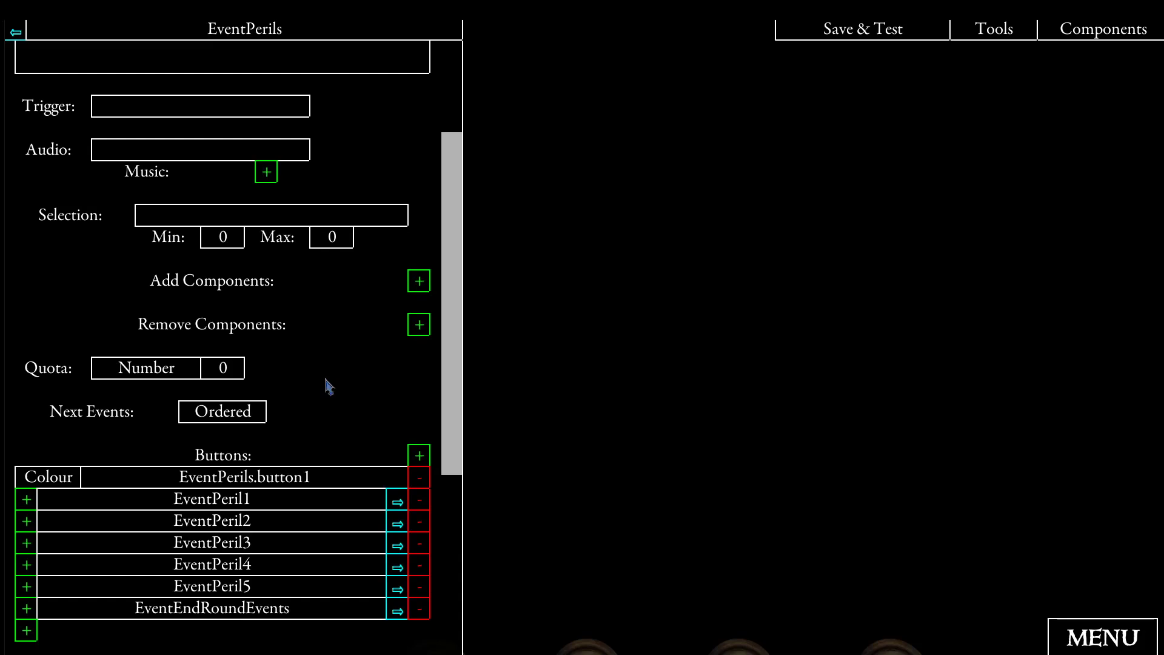
scroll(313, 417, down, 2)
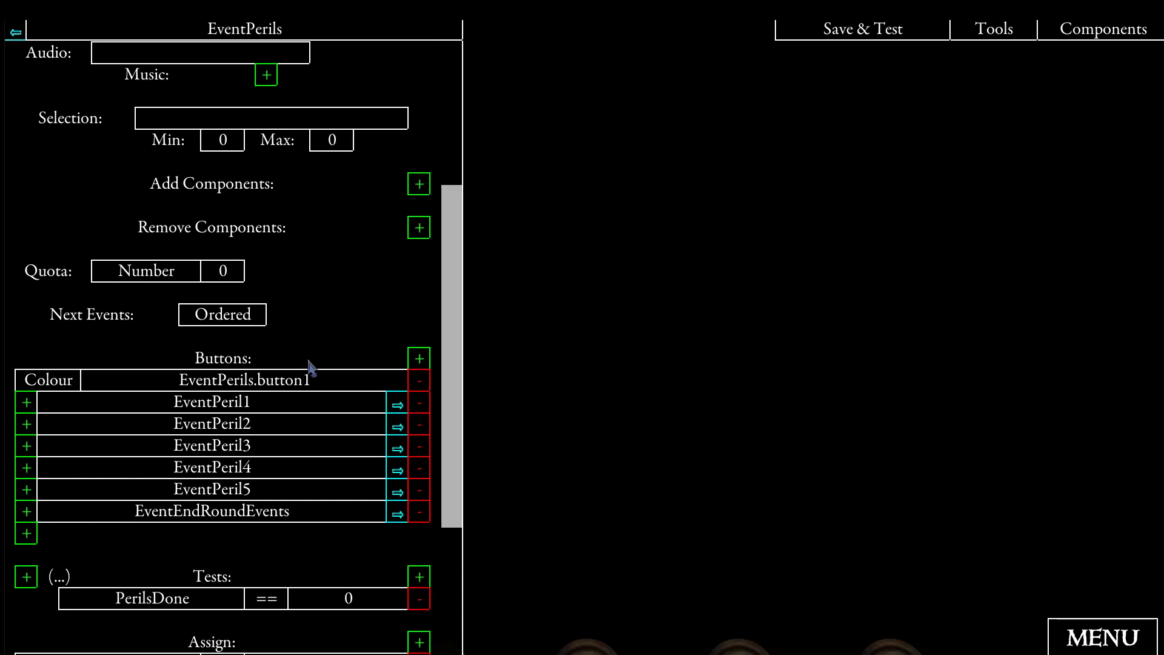
scroll(348, 309, down, 3)
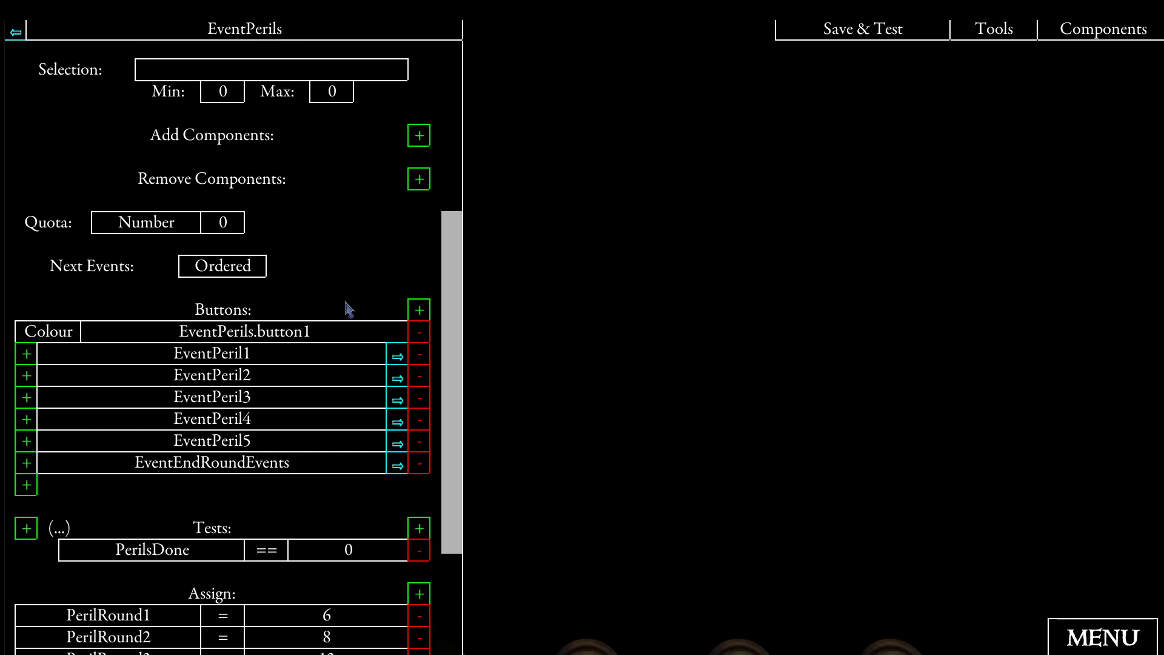
scroll(338, 337, down, 1)
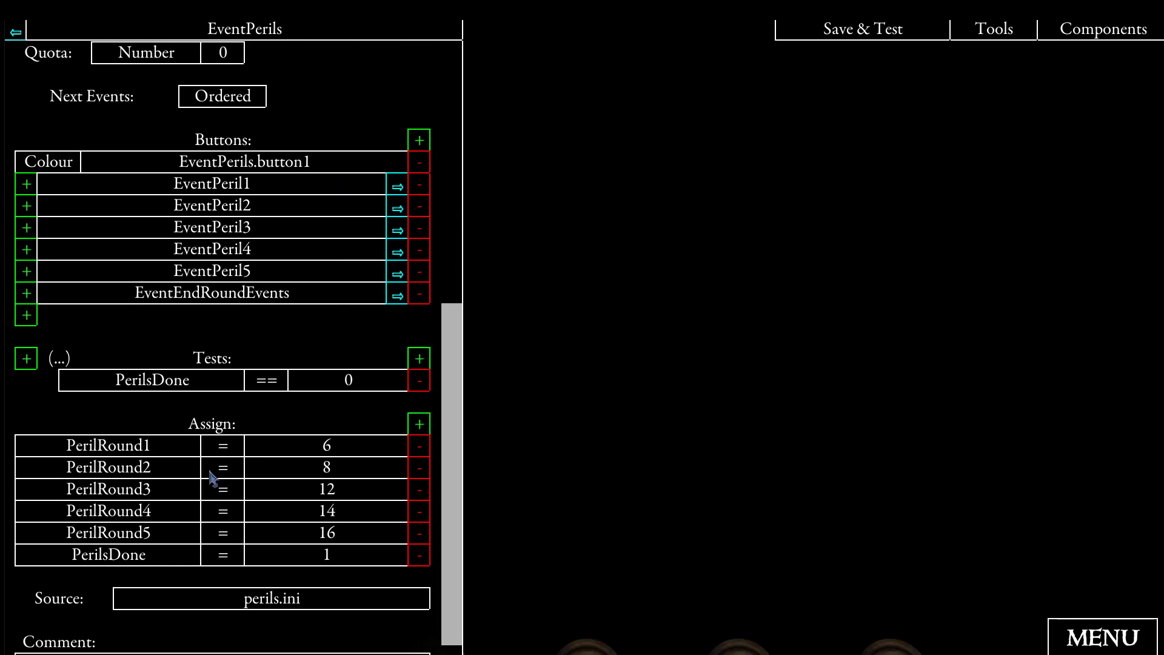
- Set the number assigned to PerilRound1 in EventPerils to 1
click(327, 450)
click(377, 100)
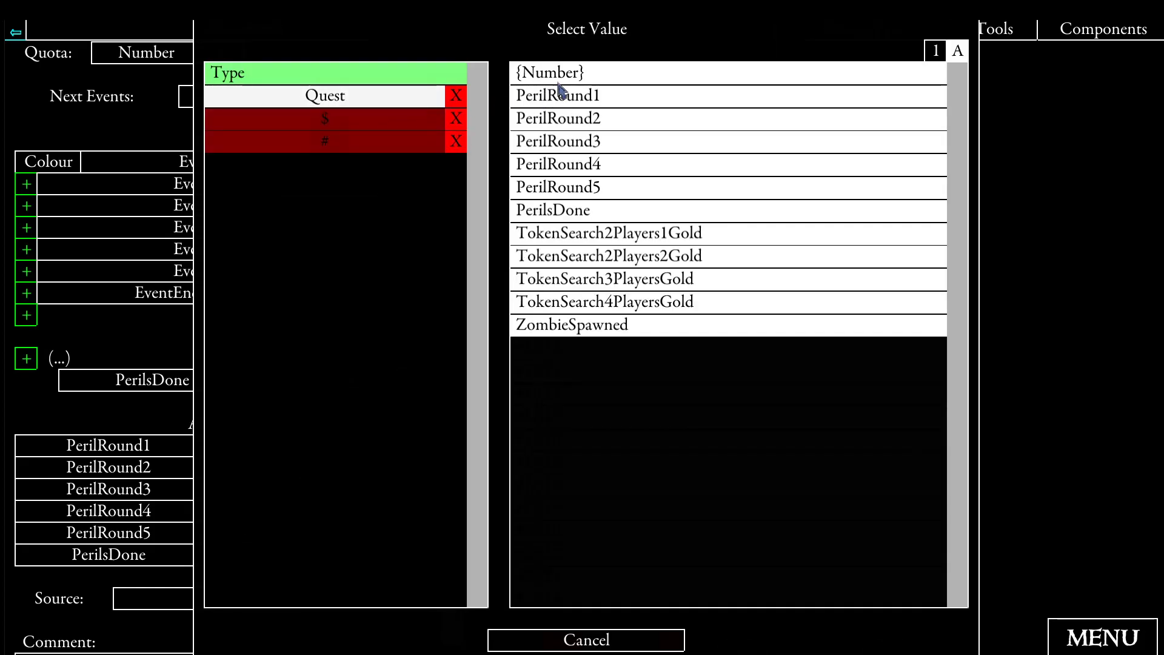
click(557, 84)
text(1)
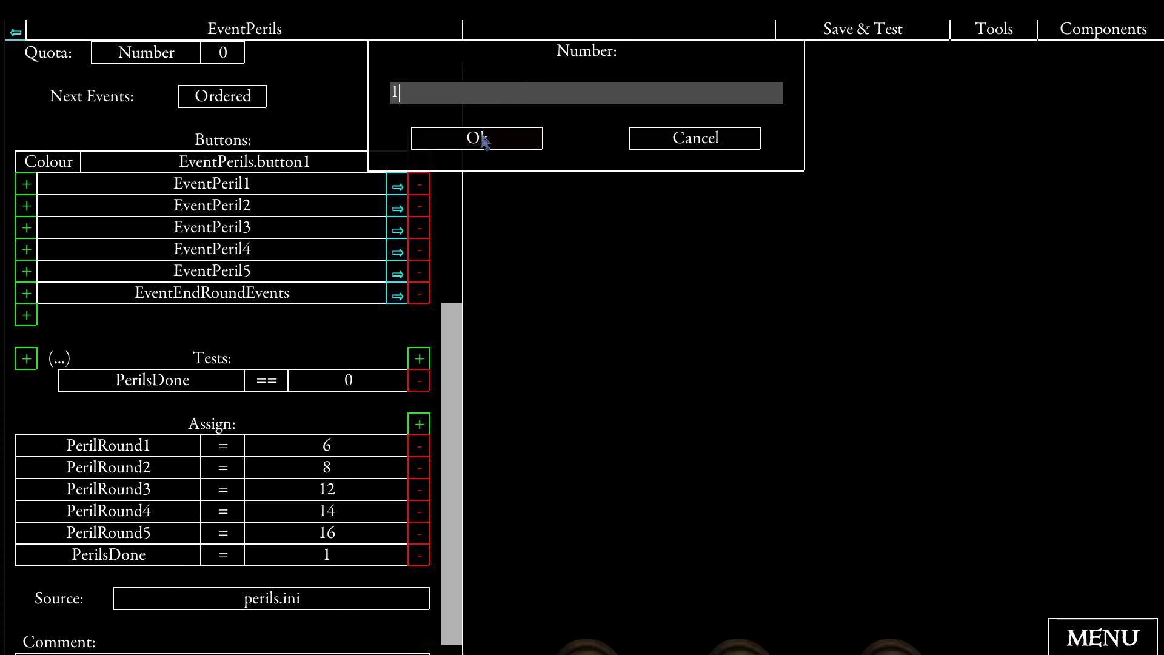
click(483, 139)
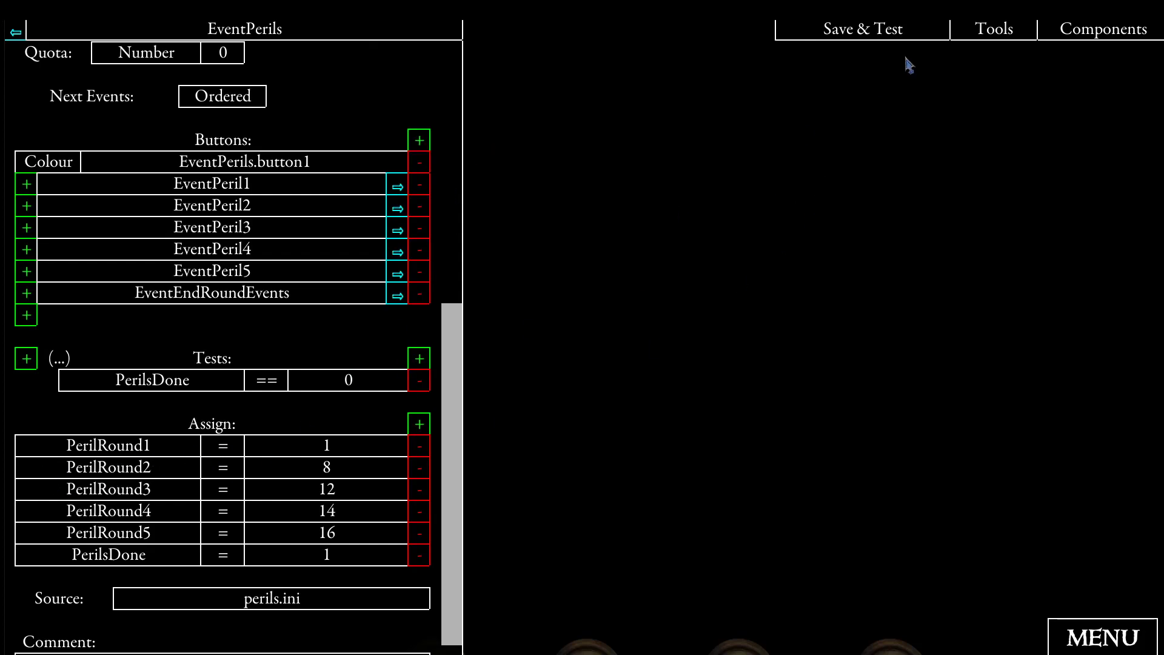
- Save and test the quest with a party of three heroes, continuing through the setup messages
click(852, 31)
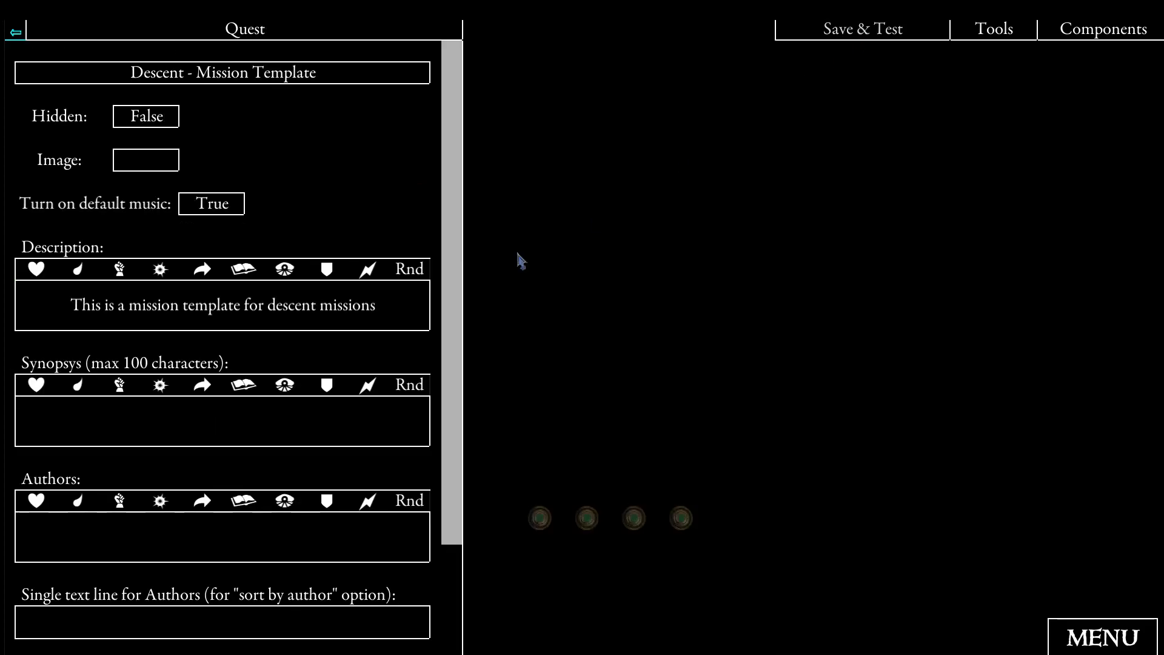
click(389, 270)
click(603, 257)
click(762, 366)
click(1052, 647)
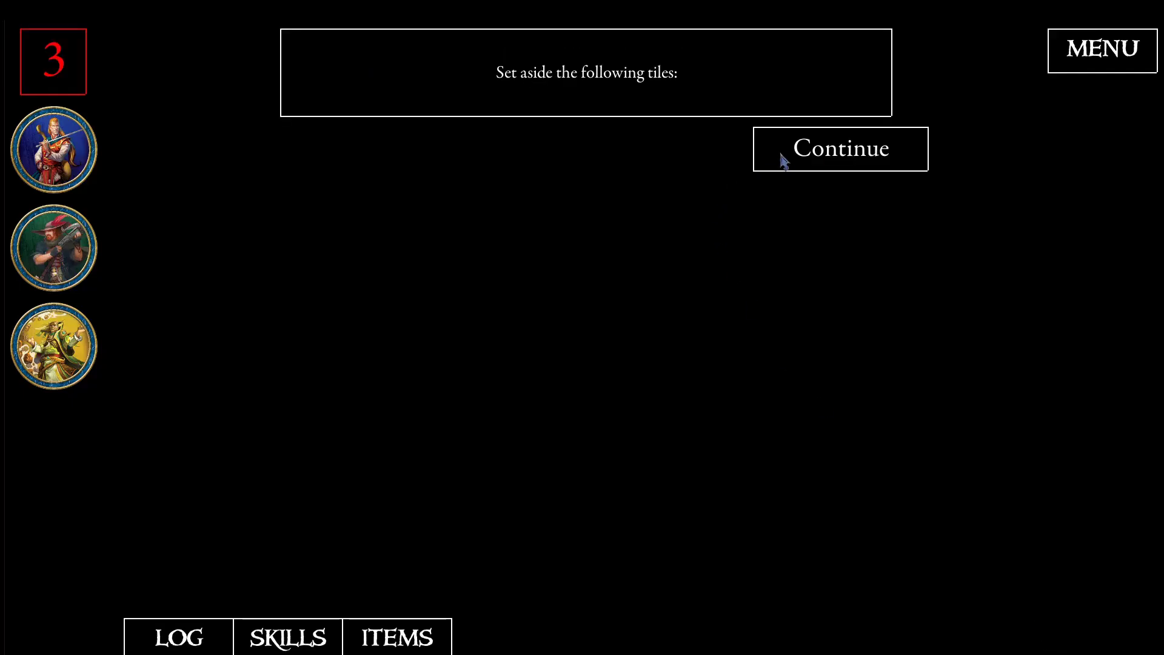
click(800, 158)
click(800, 158)
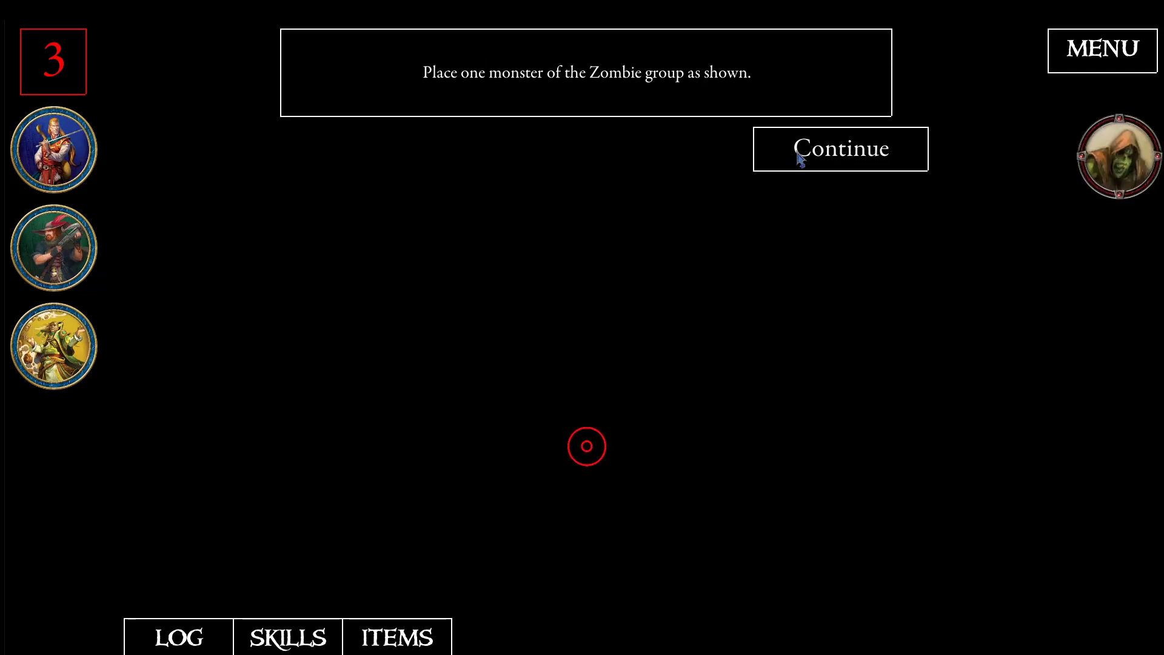
- Play through the first round by confirming the zombie placement, ending all three heroes' turns and resolving the zombie activation
click(800, 158)
click(76, 145)
click(204, 144)
click(478, 405)
click(42, 250)
click(169, 235)
click(41, 371)
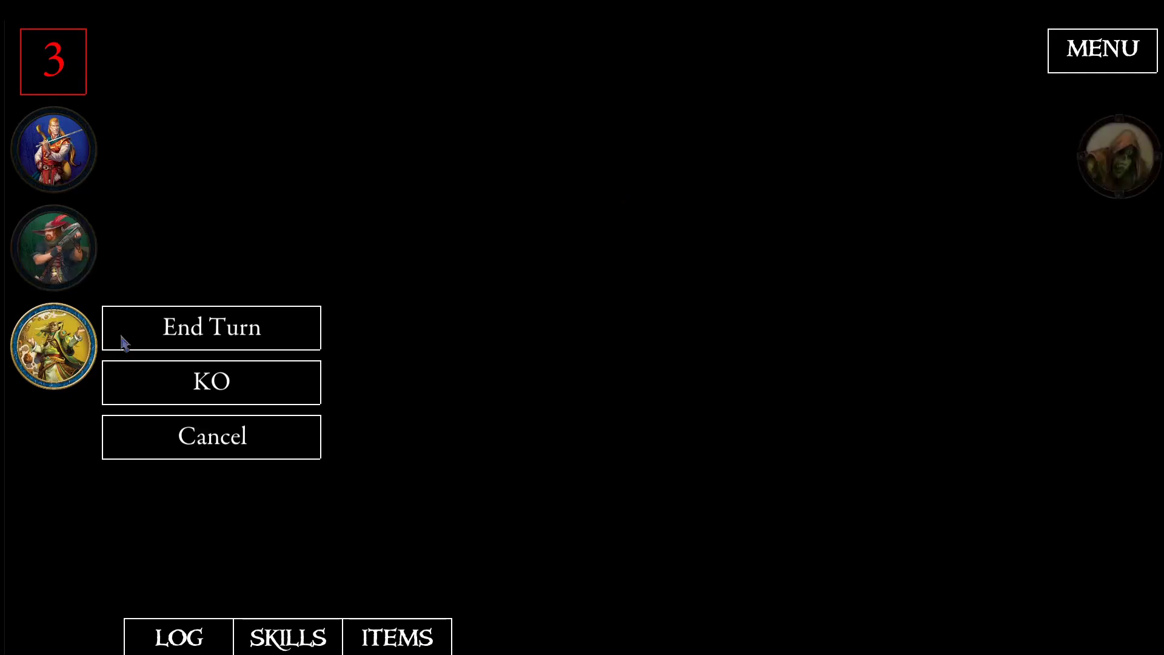
click(181, 338)
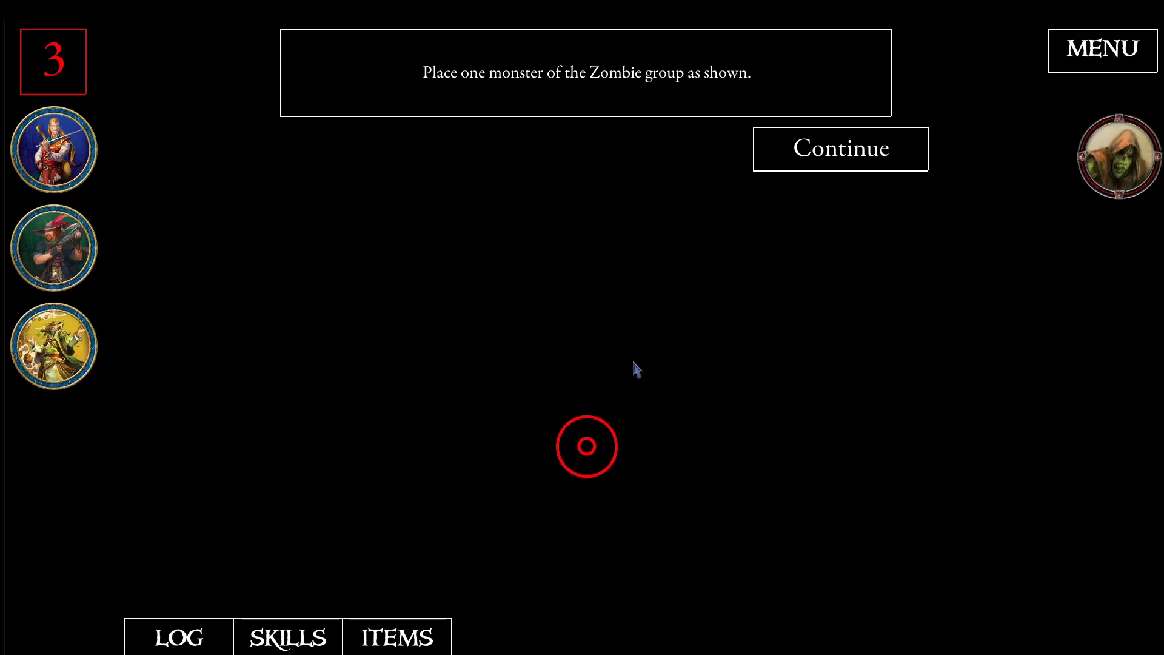
- Play the second round with the zombie group marked as defeated, end all three heroes' turns and continue past the peril
click(804, 155)
click(1114, 185)
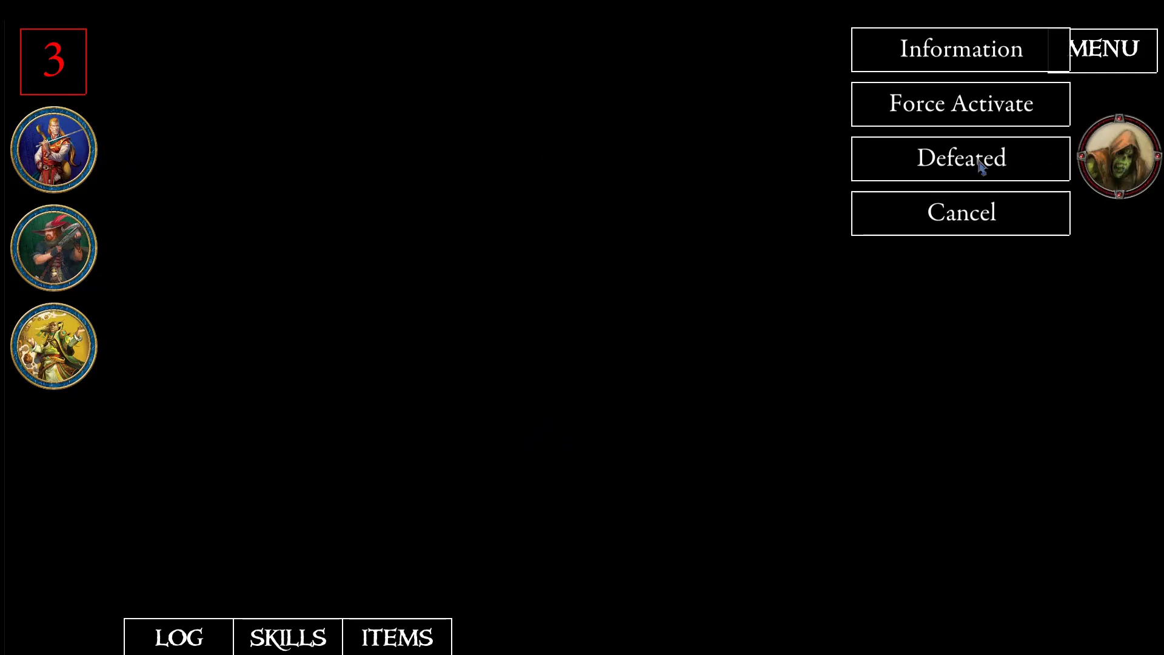
click(977, 158)
click(58, 143)
click(148, 145)
click(64, 246)
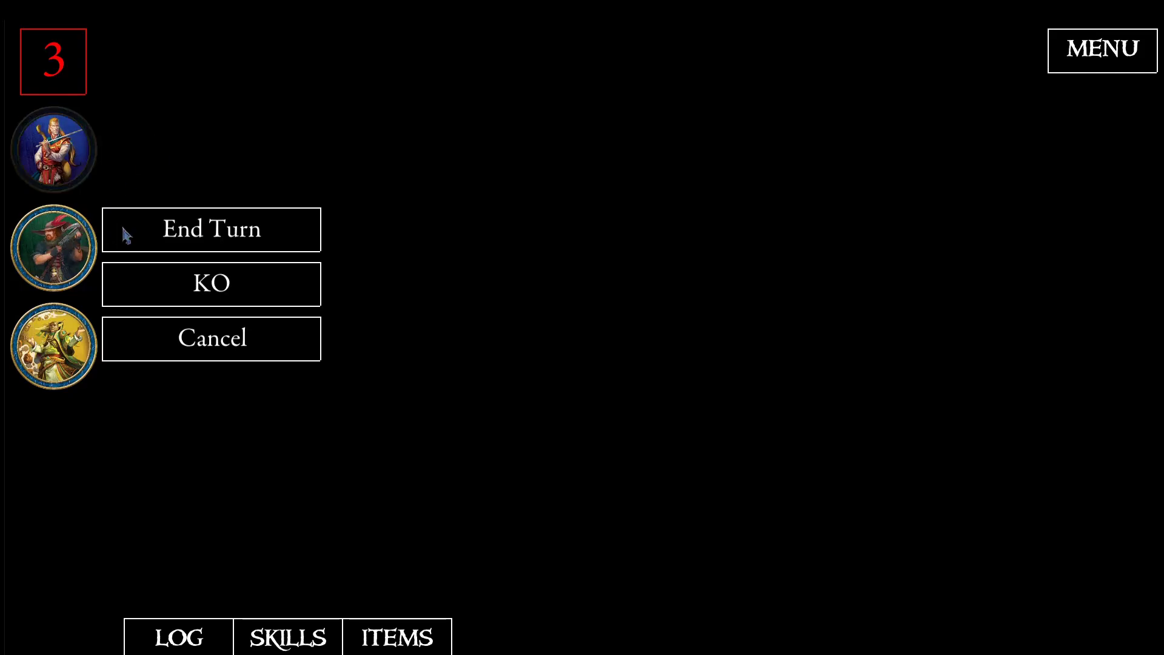
click(156, 235)
click(60, 350)
click(156, 331)
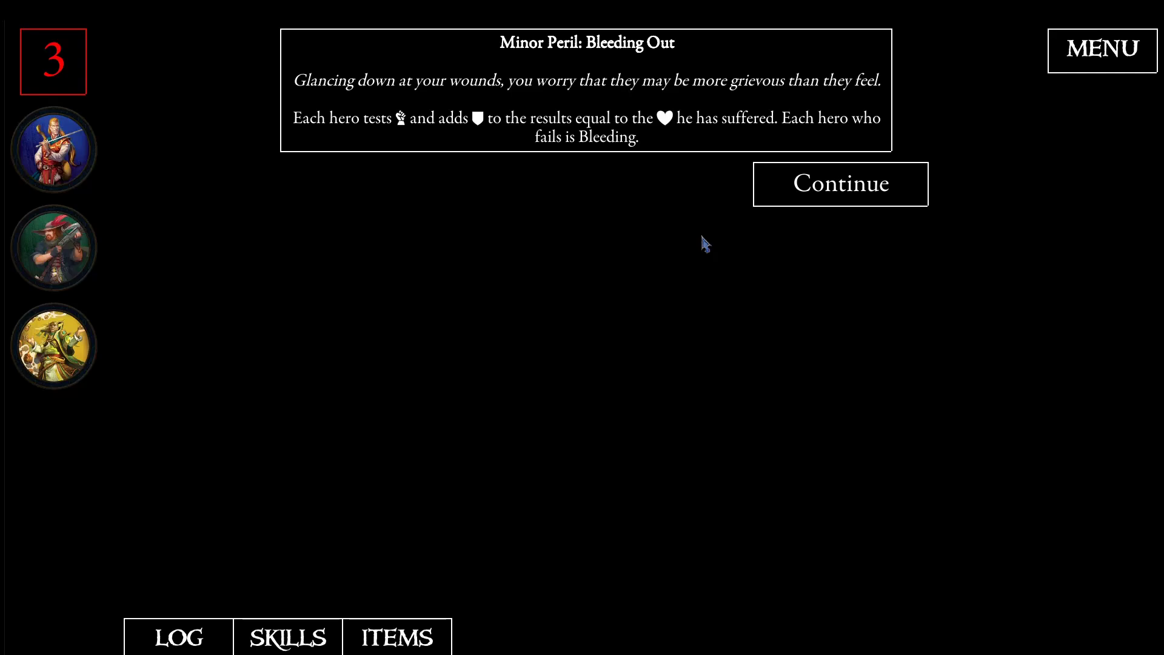
click(787, 185)
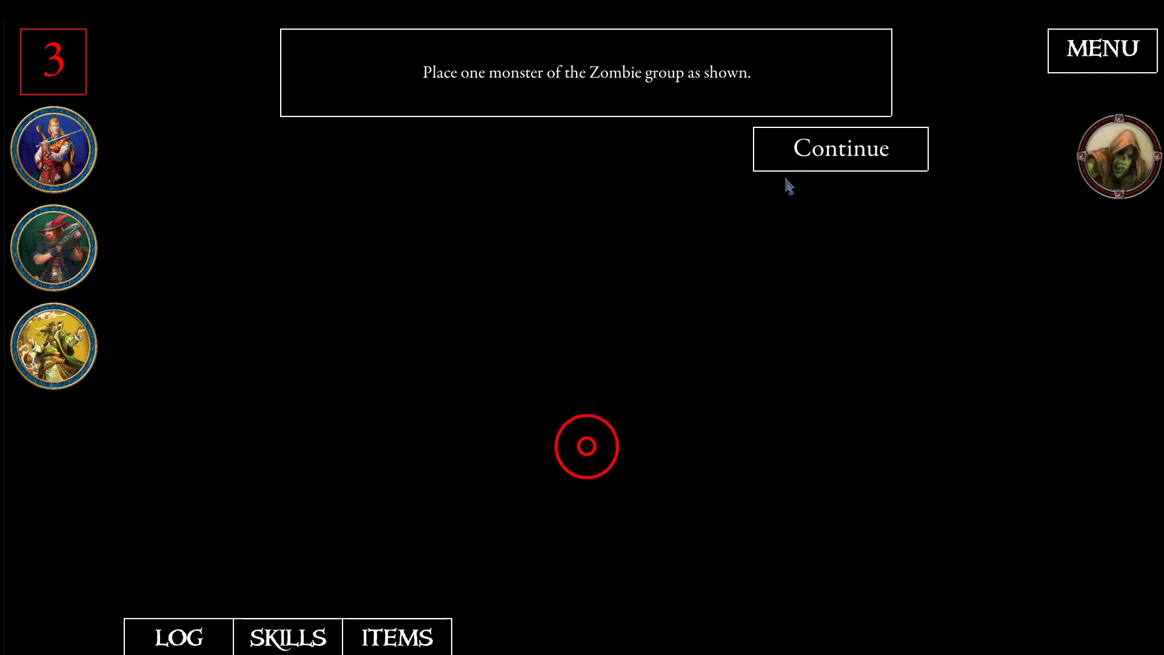
- Return to the quest editor and open the EventVictory event from events.ini
click(843, 159)
click(1100, 61)
click(624, 322)
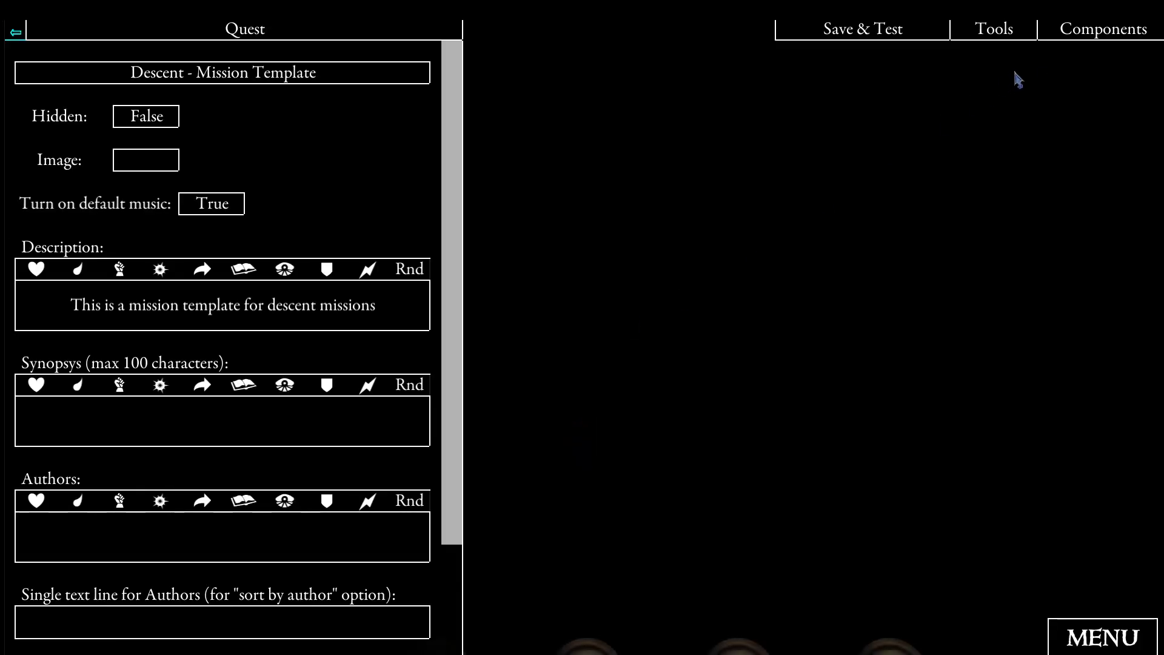
click(1100, 32)
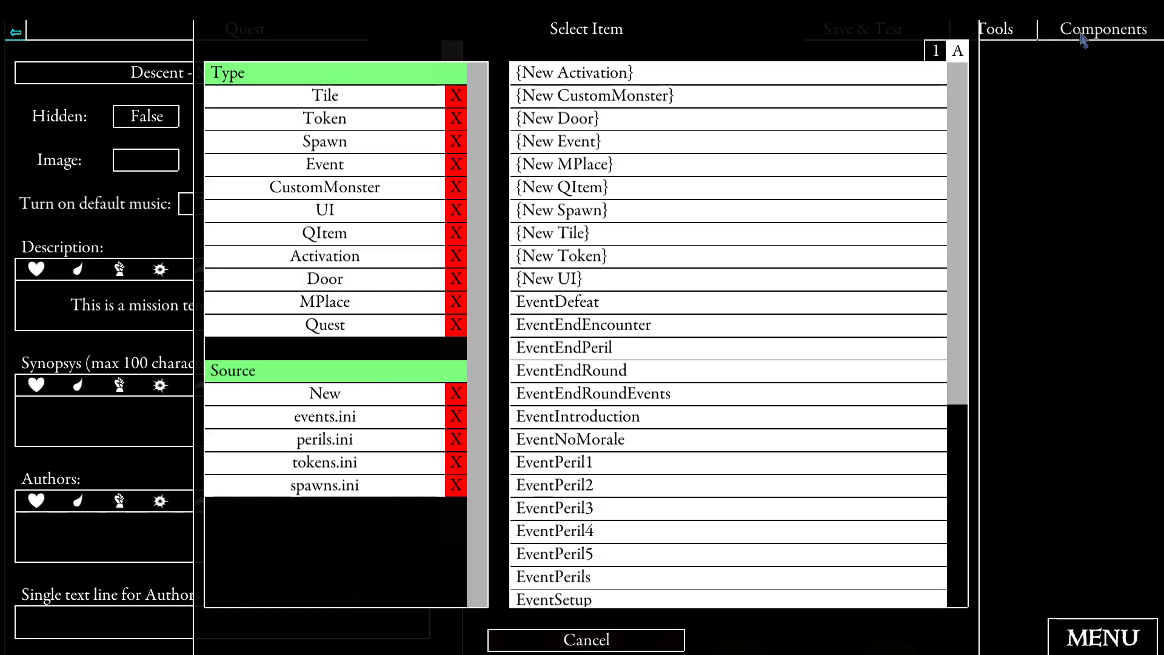
click(337, 424)
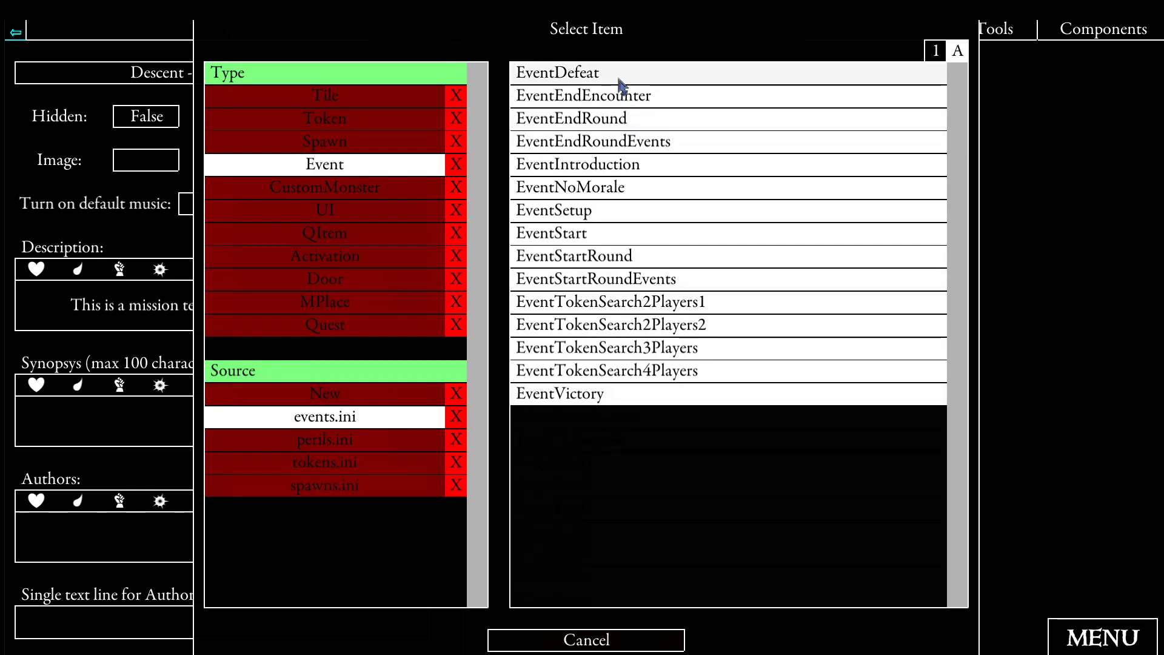
click(568, 397)
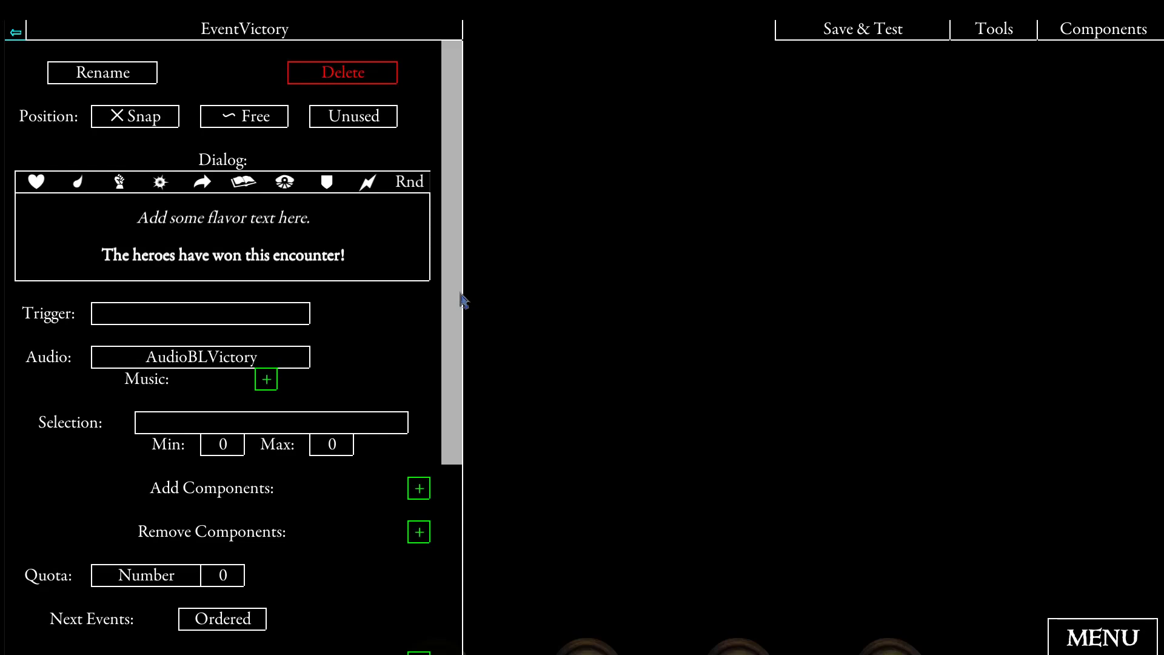
- Follow EventVictory's linked event to EventEndEncounter and examine its assignment and comment
drag(457, 284, 459, 389)
click(397, 549)
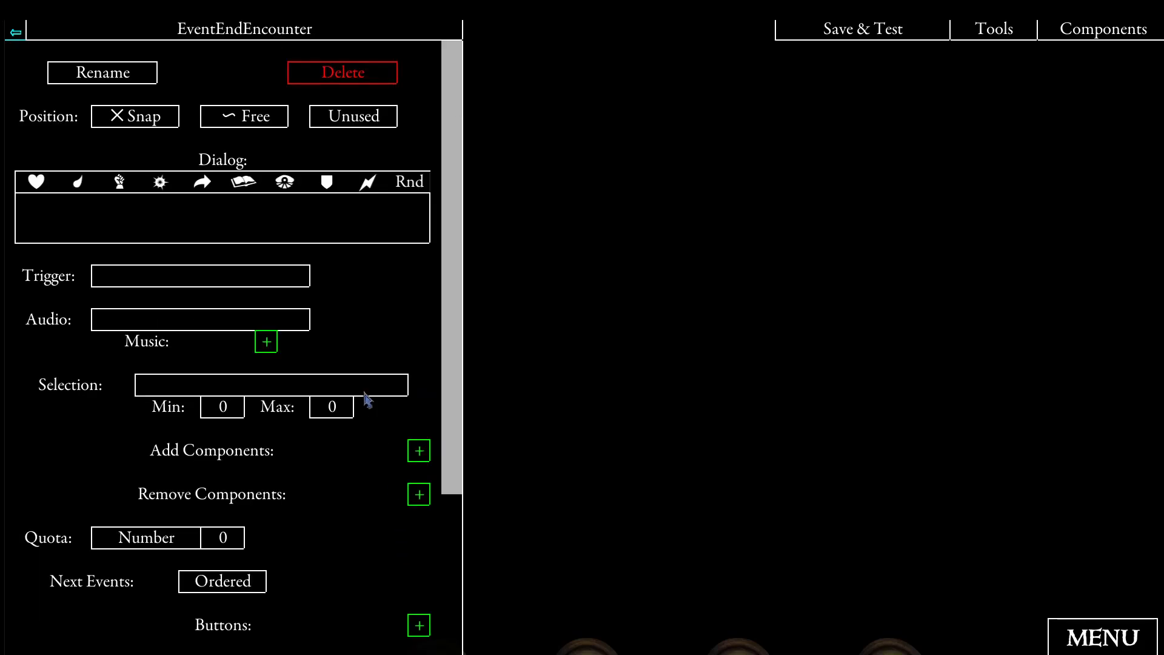
drag(458, 250, 452, 402)
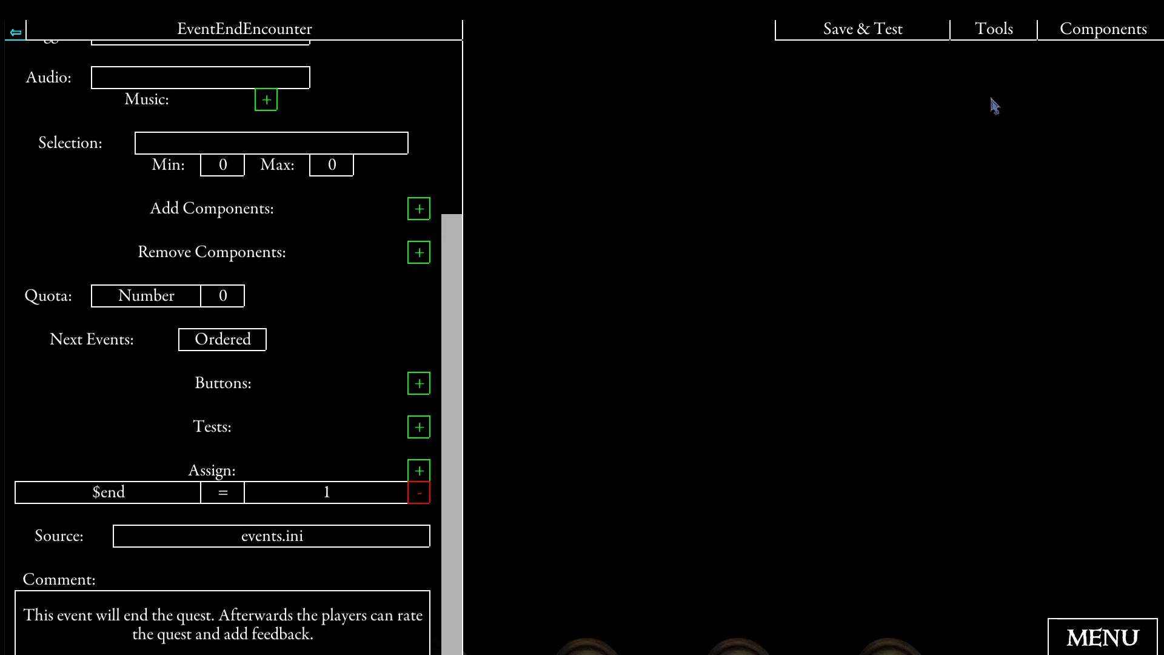
- Open EventNoMorale from events.ini and examine its trigger and the event linked to its Continue button
click(1088, 35)
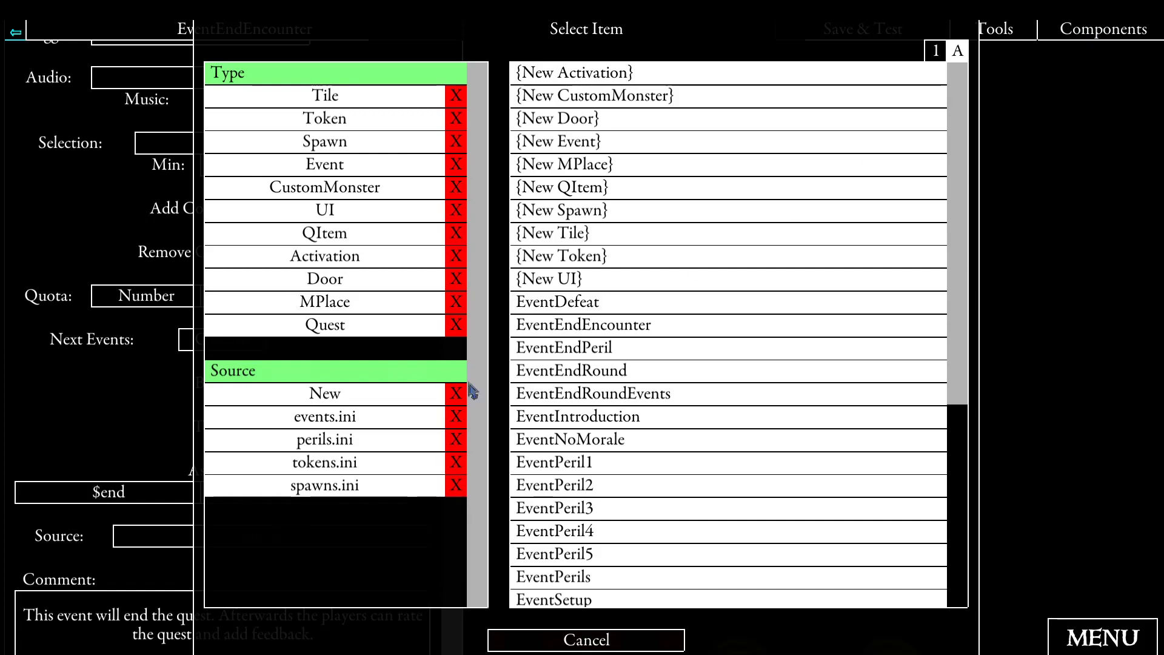
click(377, 416)
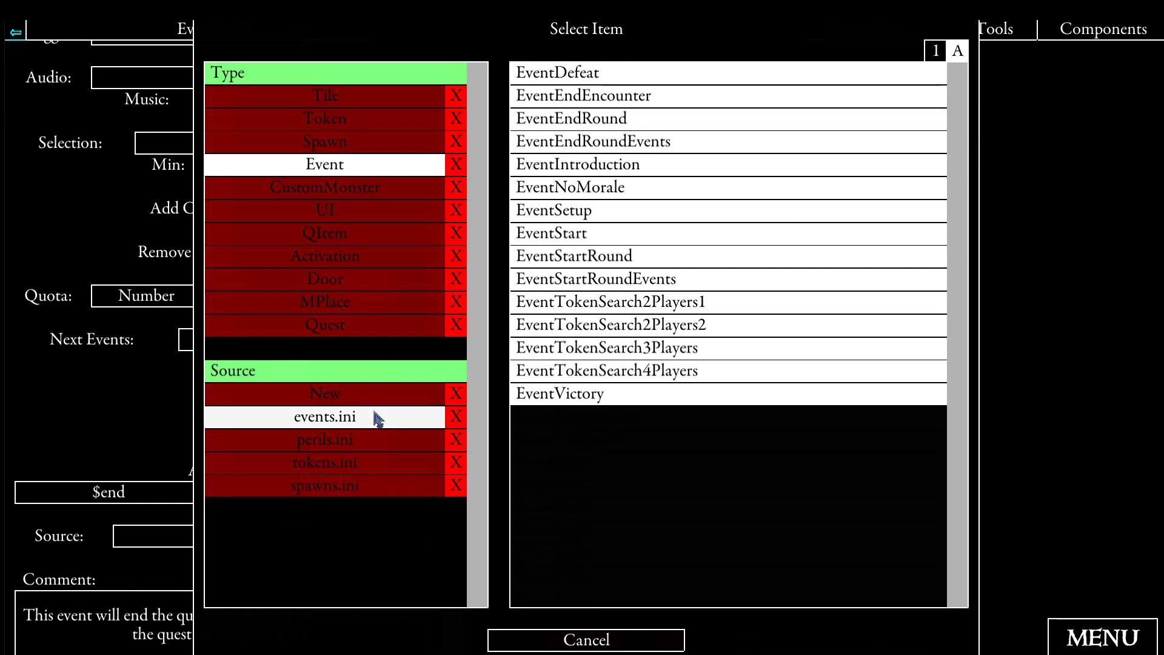
click(644, 193)
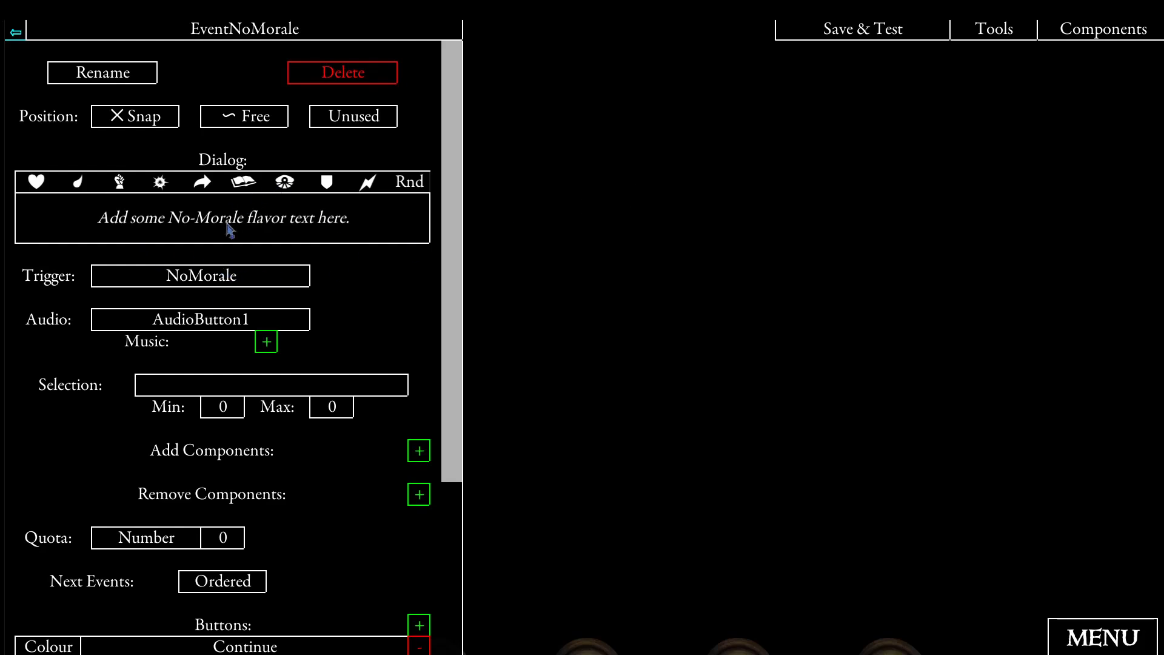
scroll(228, 224, down, 3)
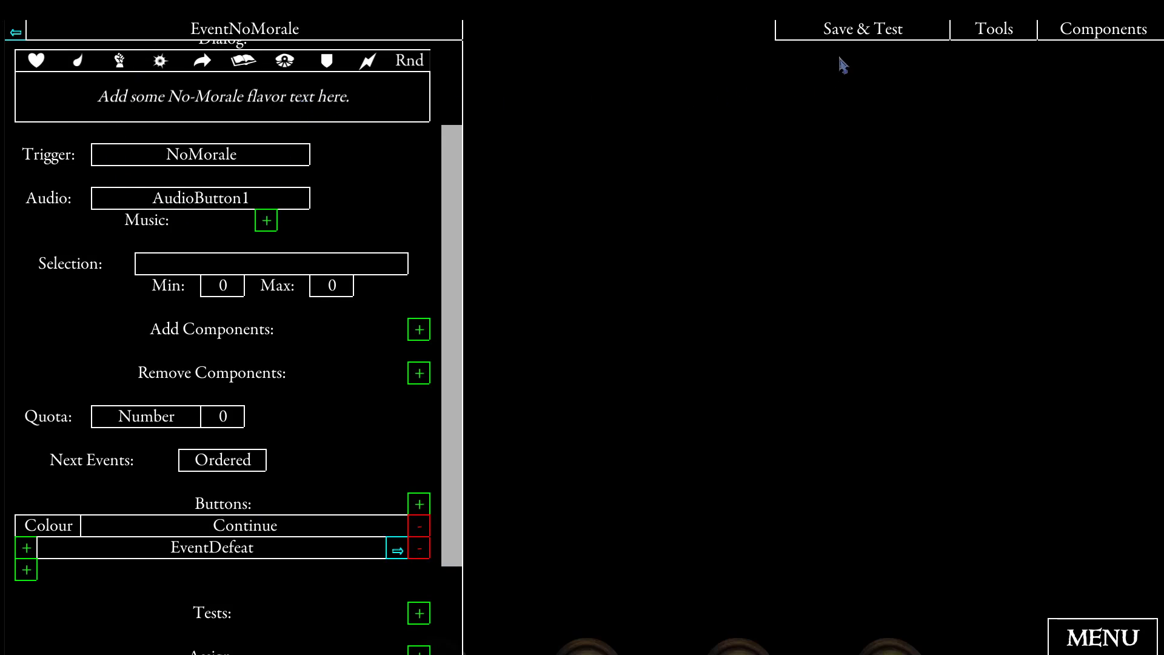
- Save and test the quest with a party of two heroes, continuing through the setup messages
click(852, 35)
click(463, 234)
click(644, 234)
click(1077, 645)
click(808, 162)
click(809, 163)
click(809, 164)
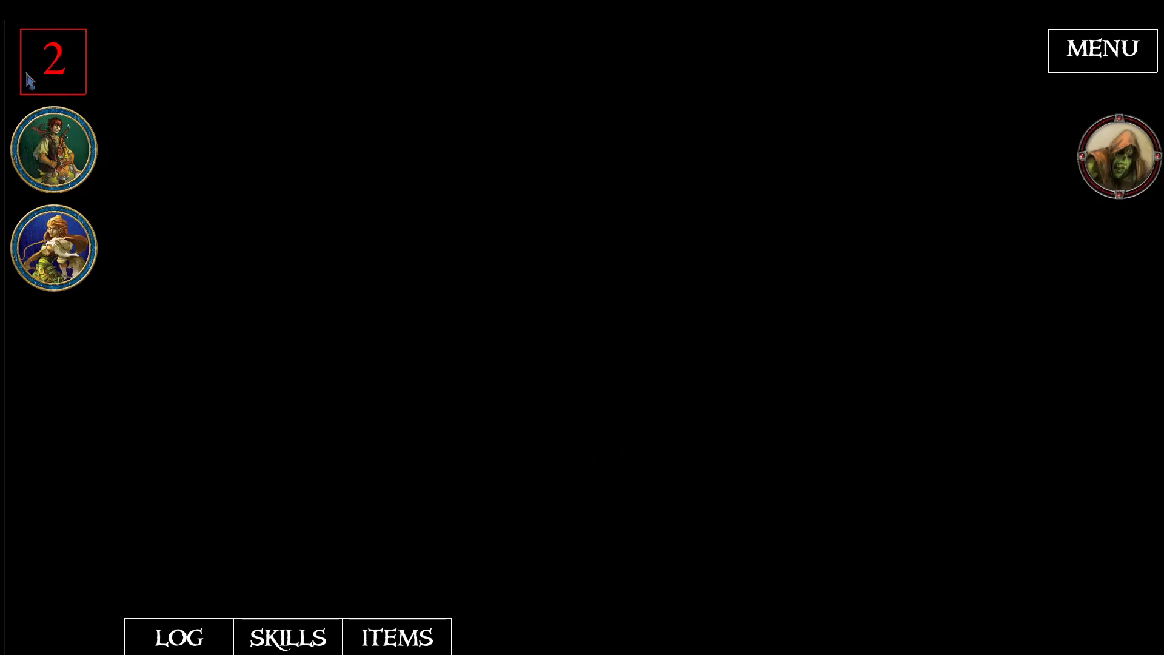
- Knock out both heroes until morale is exhausted, continuing through the no-morale and defeat messages to finish the quest
click(73, 179)
click(172, 189)
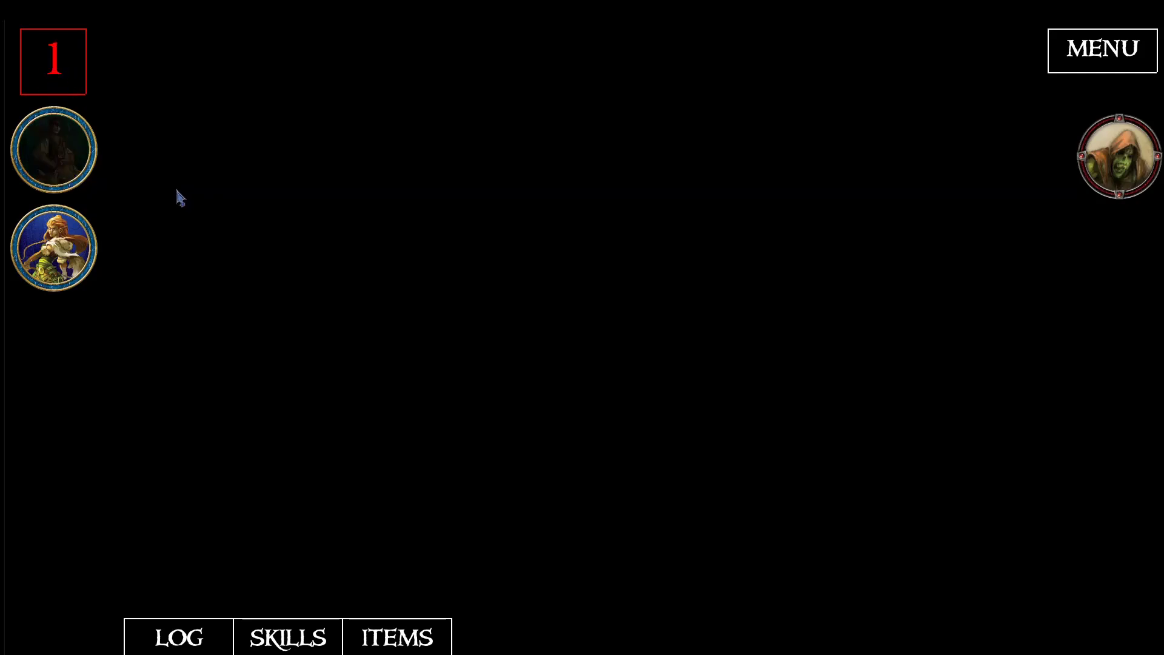
click(91, 247)
click(167, 298)
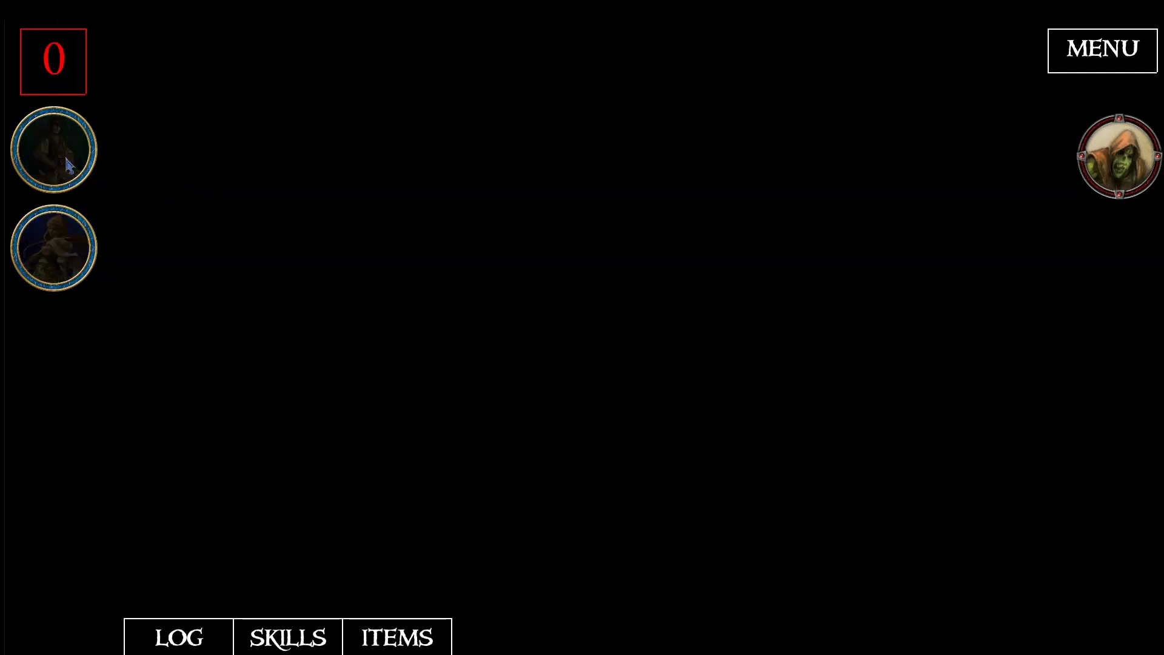
click(64, 250)
click(184, 290)
click(65, 255)
click(189, 280)
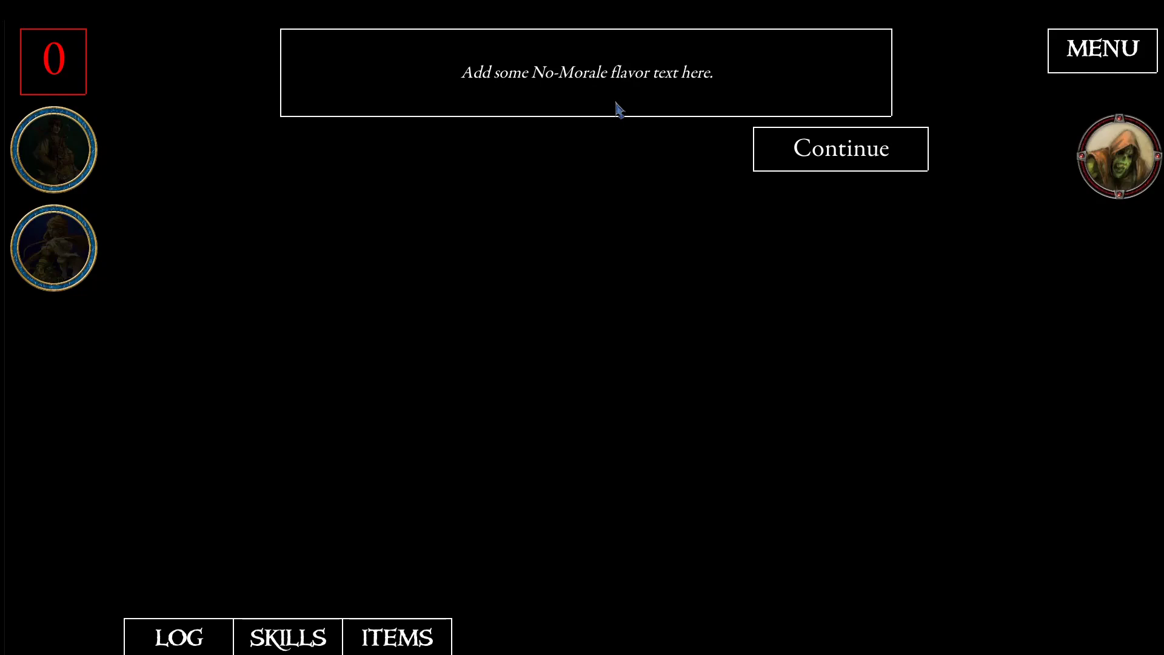
click(810, 153)
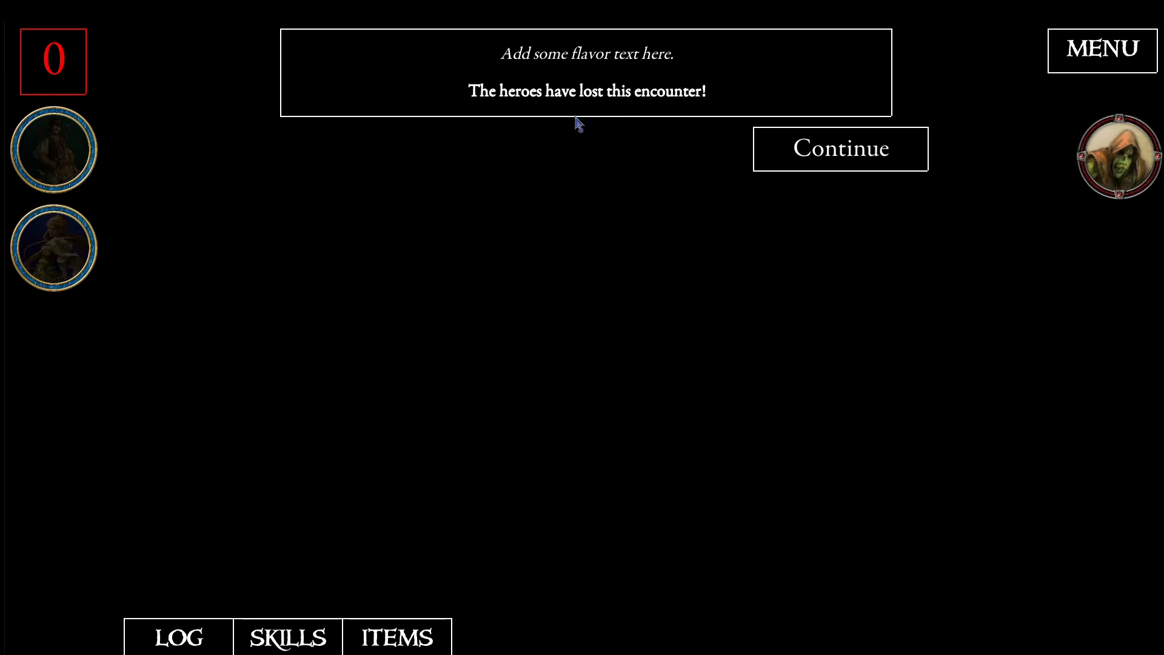
click(803, 163)
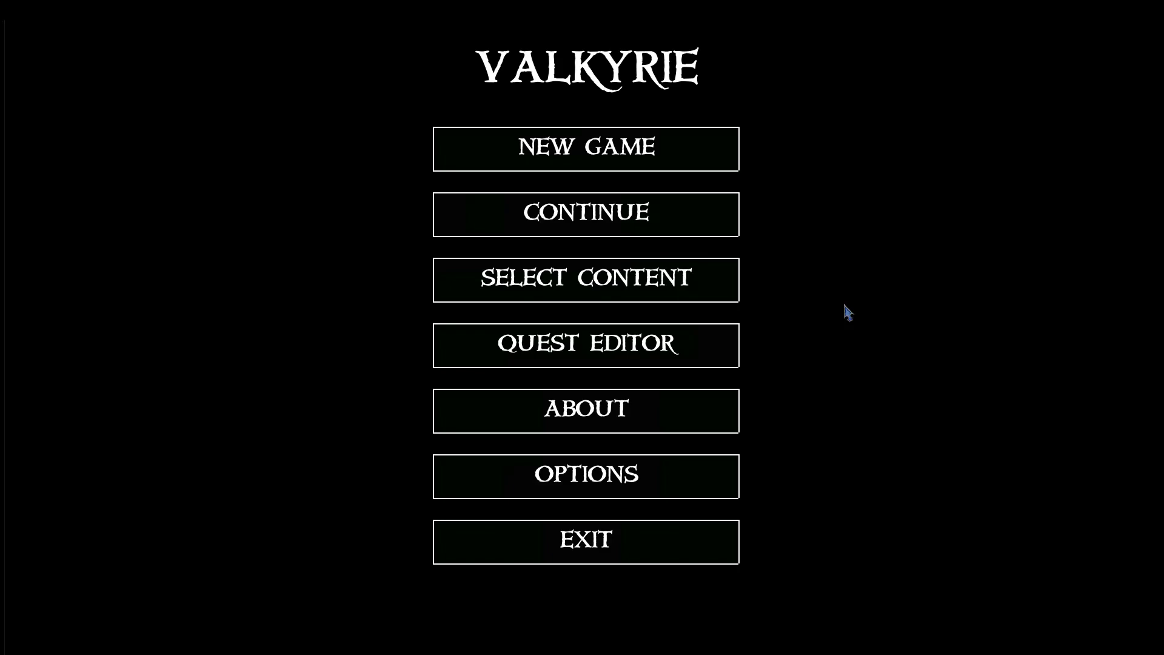
- Switch to Chrome and download the ValkyrieDescentCampaignTemplate repository from GitHub as a ZIP
key(super)
click(312, 643)
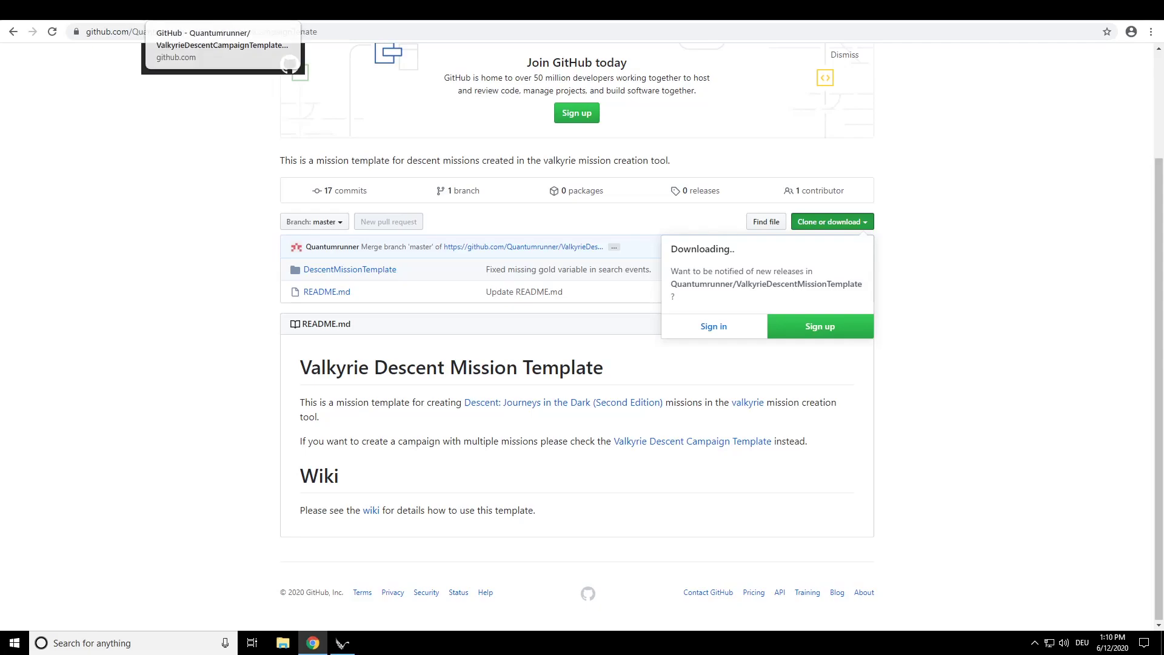
click(218, 10)
scroll(936, 363, down, 2)
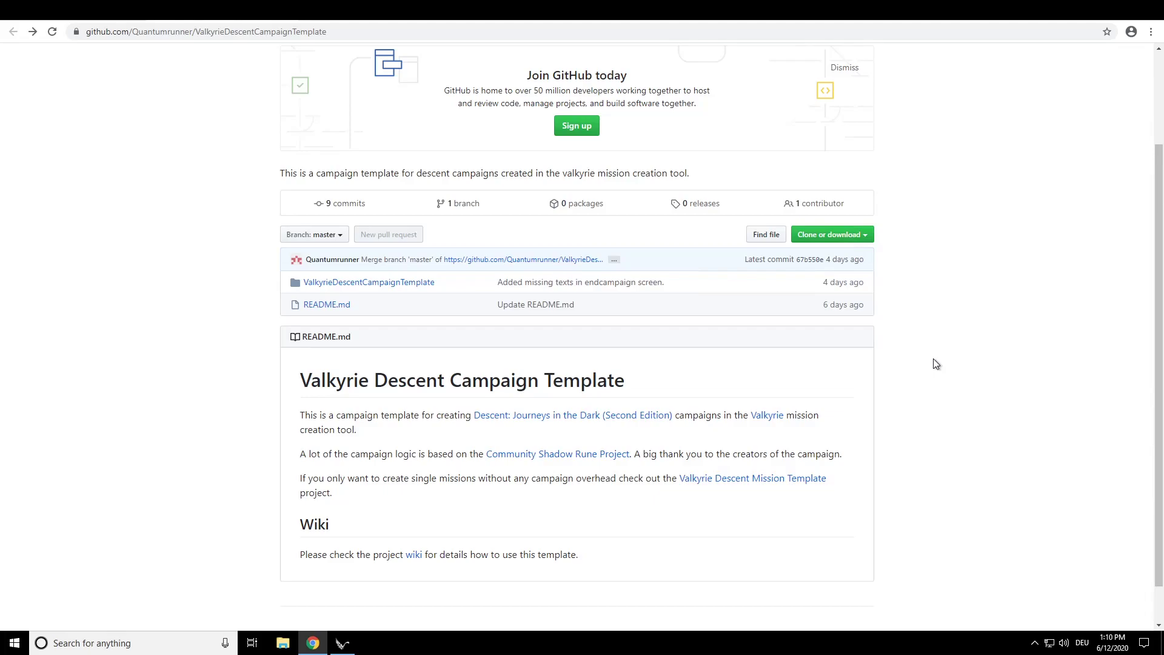
click(840, 241)
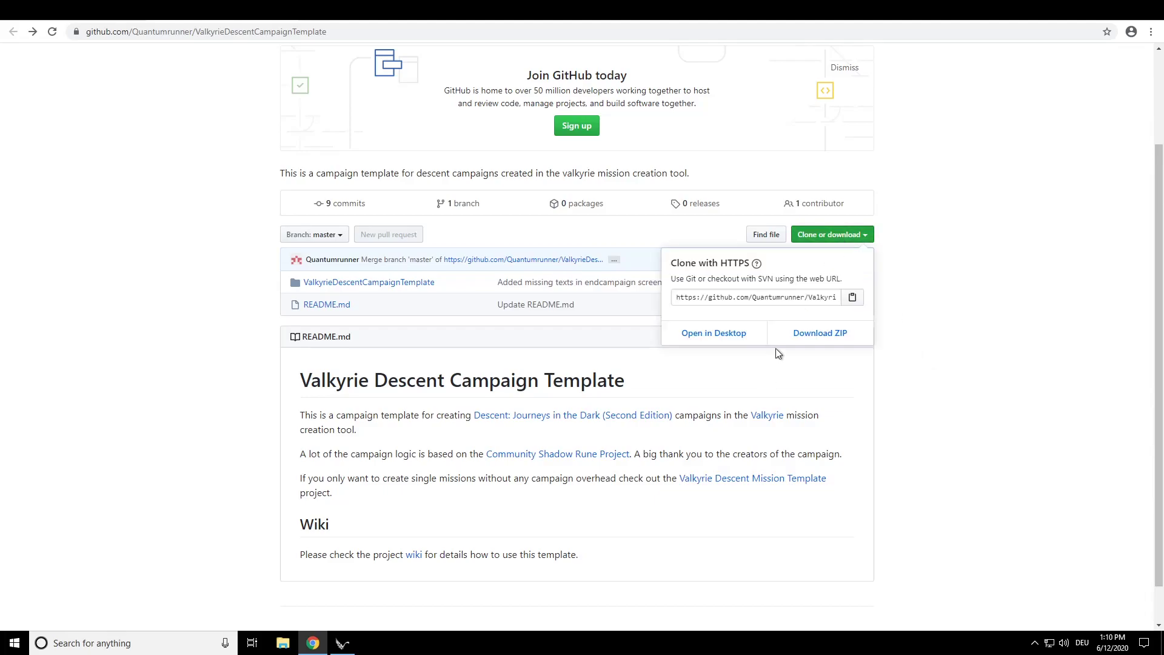
click(794, 333)
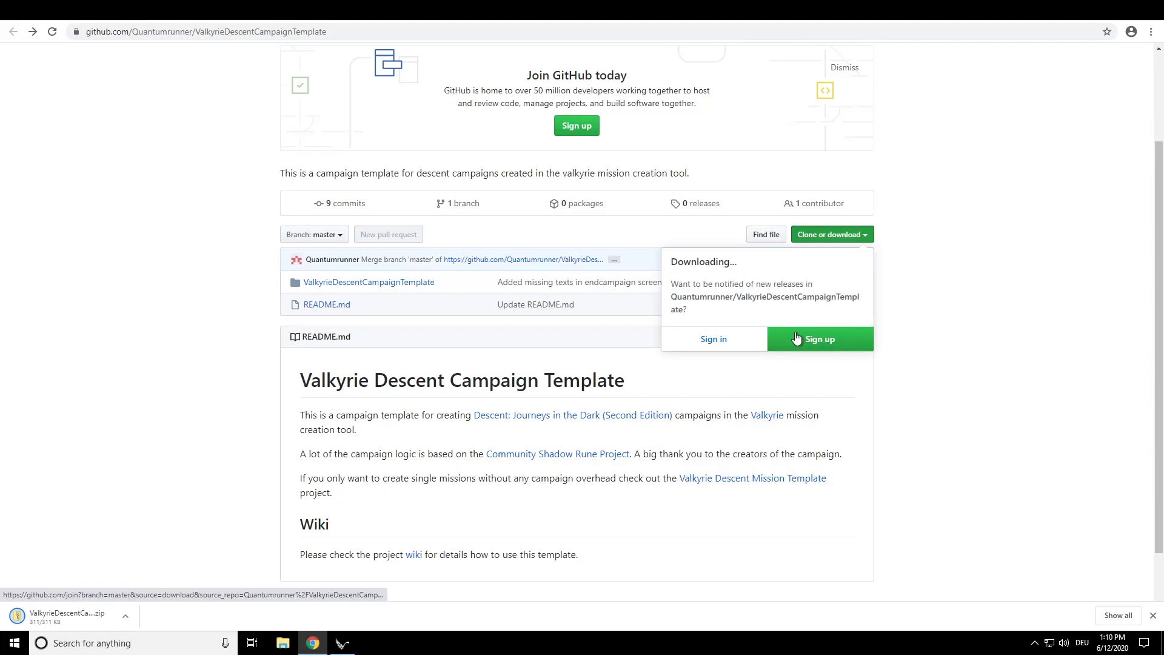
- In File Explorer, copy ValkyrieDescentCampaignTemplate-master.zip from Downloads into Valkyrie's D2E Editor folder
click(283, 644)
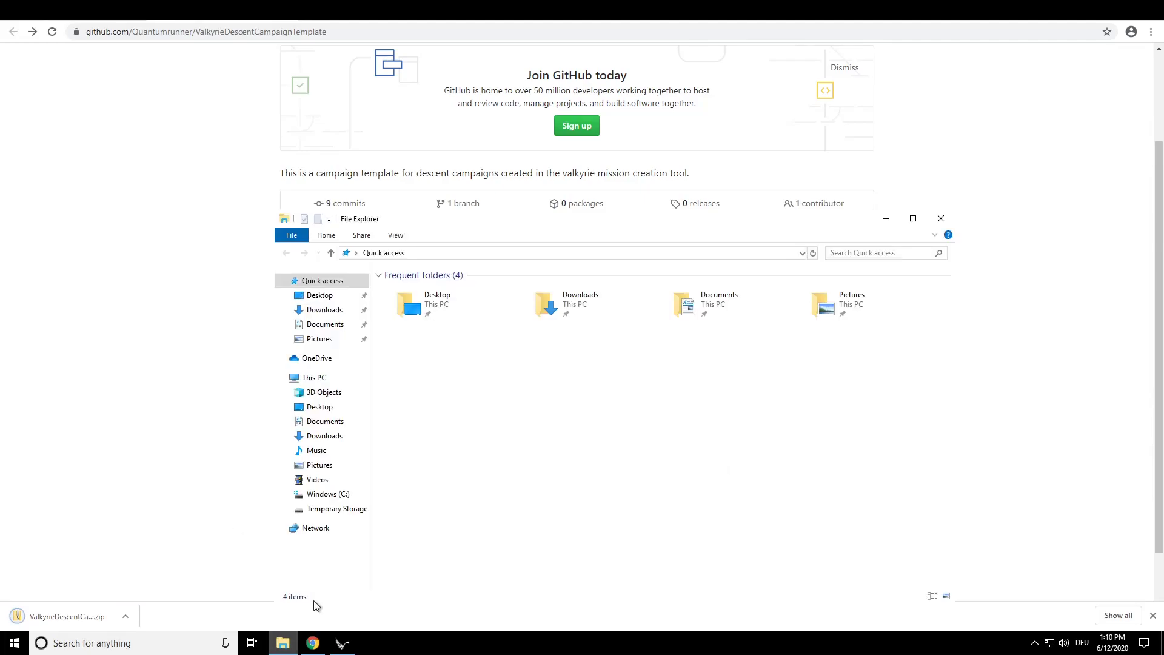
click(324, 435)
double_click(469, 271)
click(493, 293)
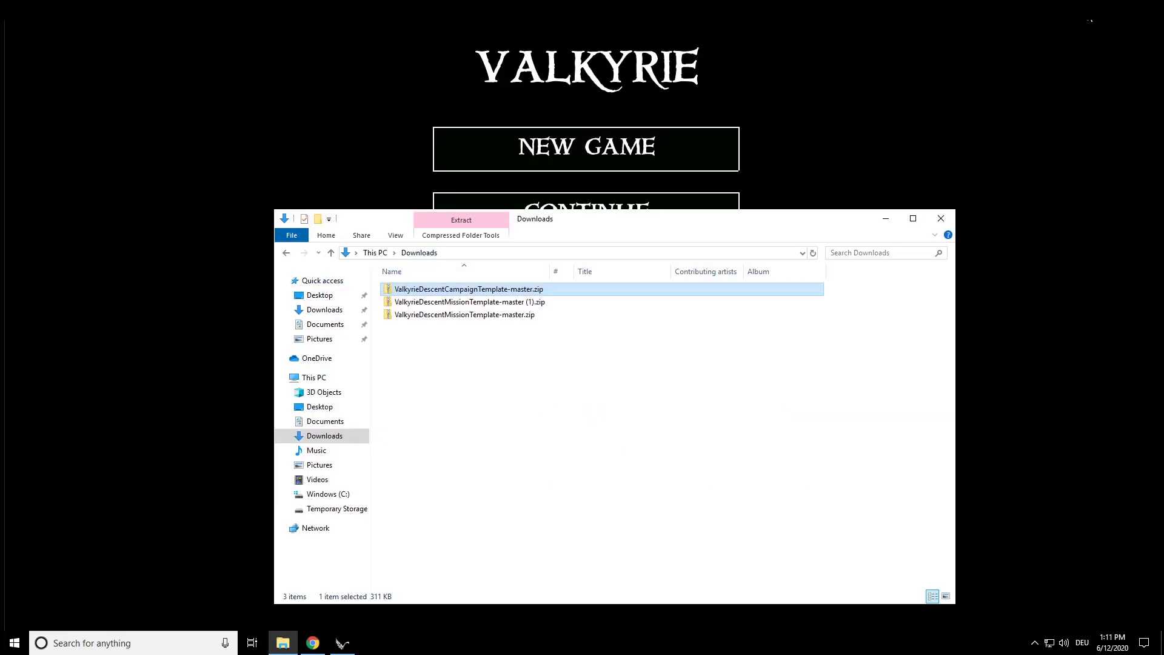
click(885, 218)
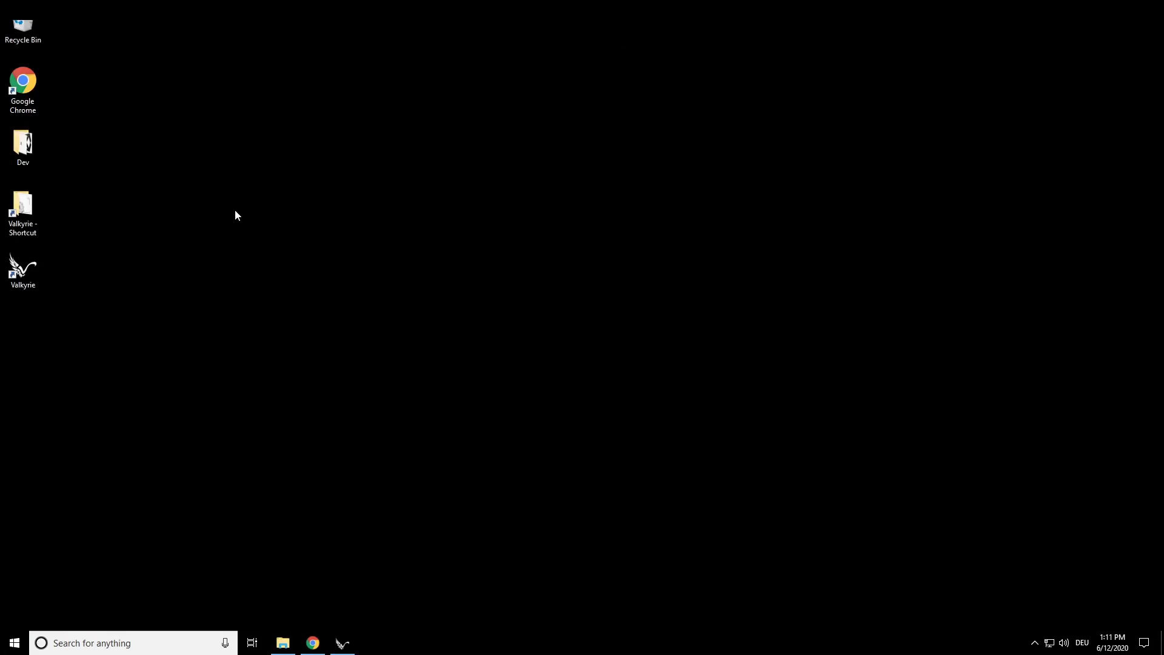
double_click(22, 206)
double_click(445, 306)
double_click(449, 304)
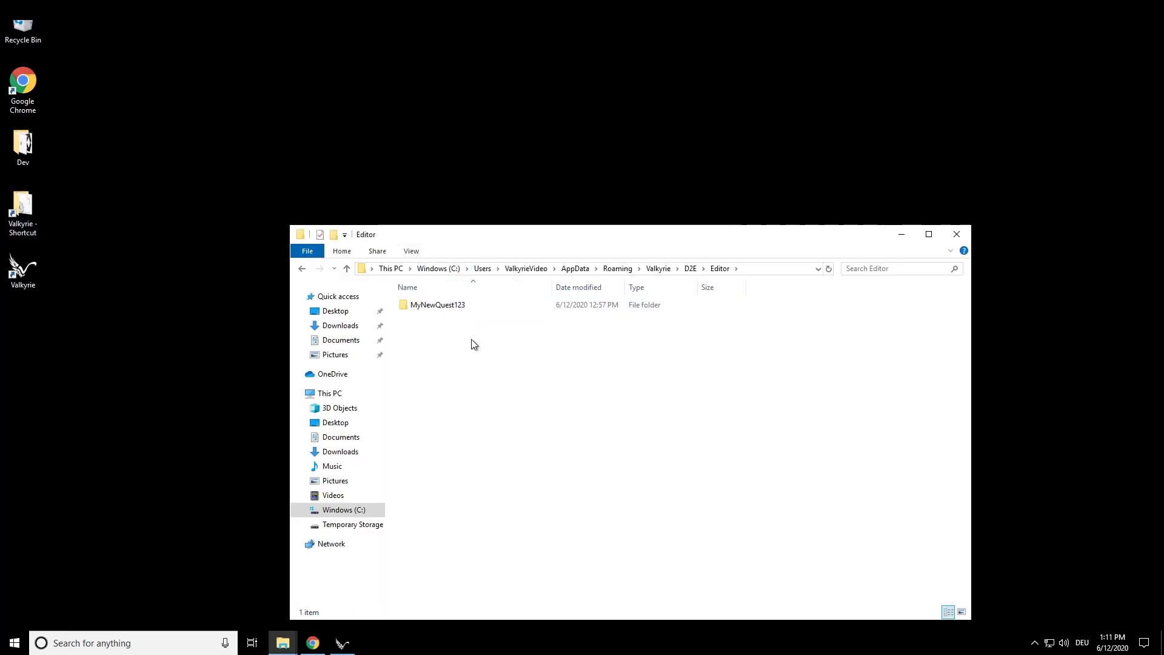
key(ctrl+v)
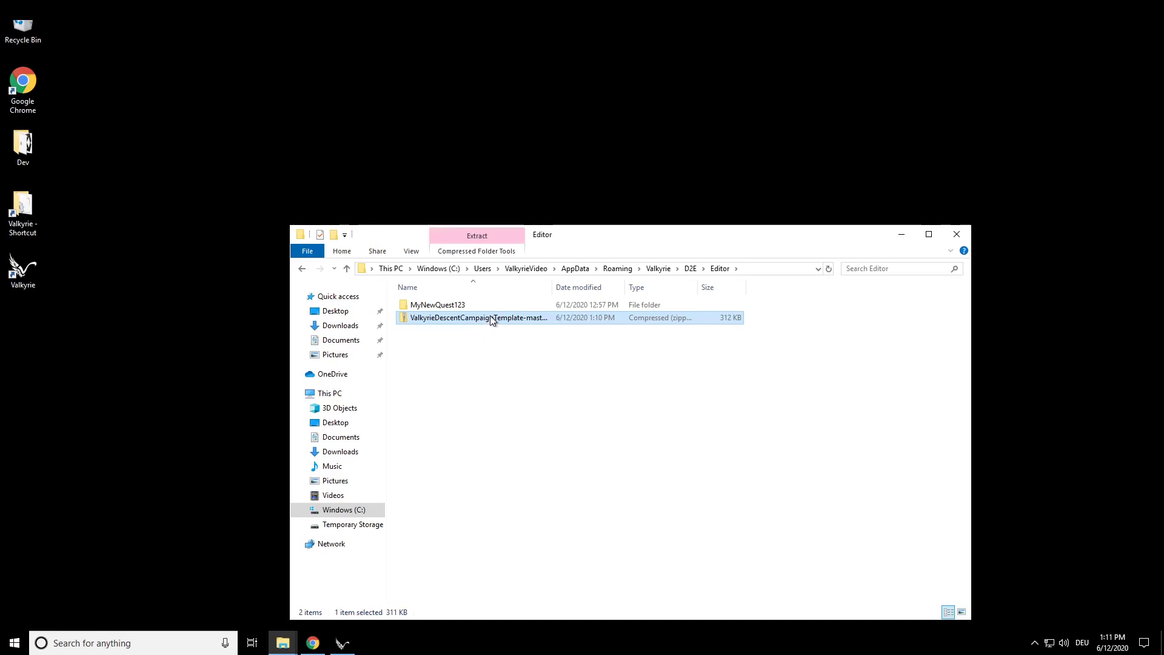
- Copy the inner ValkyrieDescentCampaignTemplate folder out of the archive into the Editor folder
double_click(480, 317)
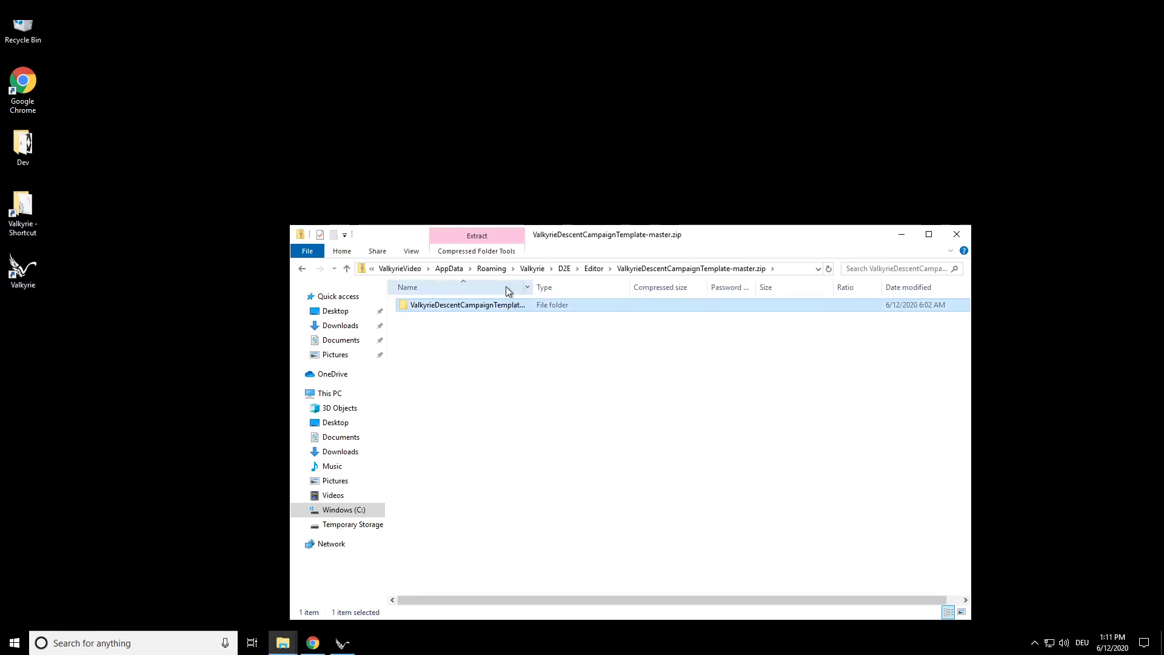
double_click(479, 306)
click(492, 307)
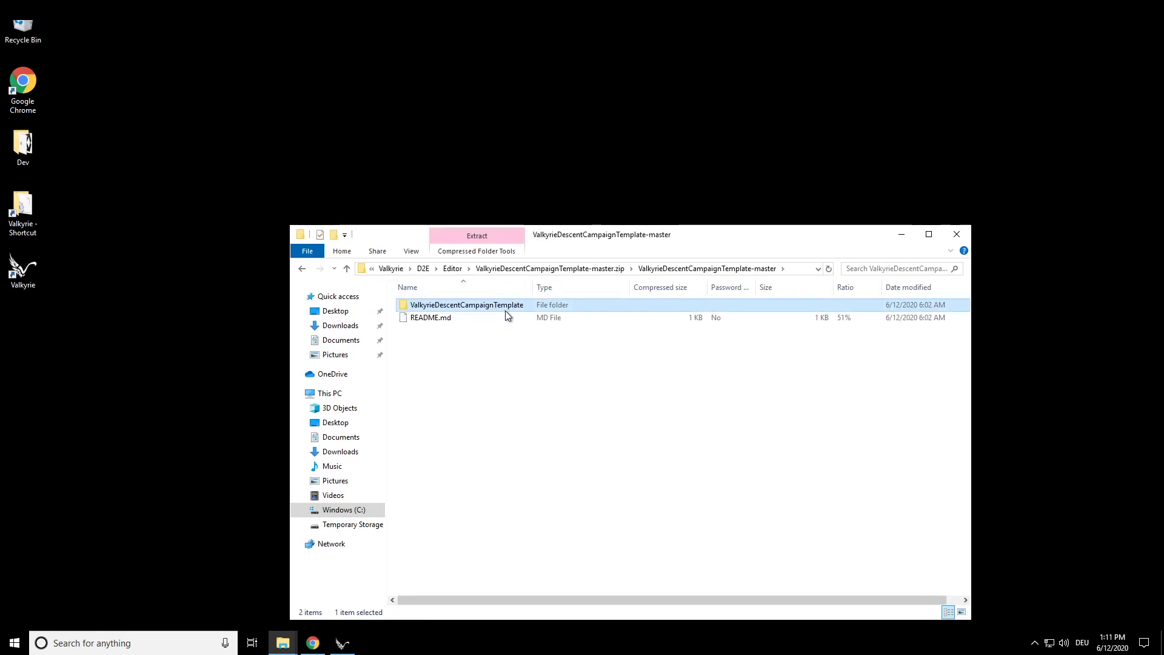
key(alt+Left)
key(alt+Left)
click(449, 352)
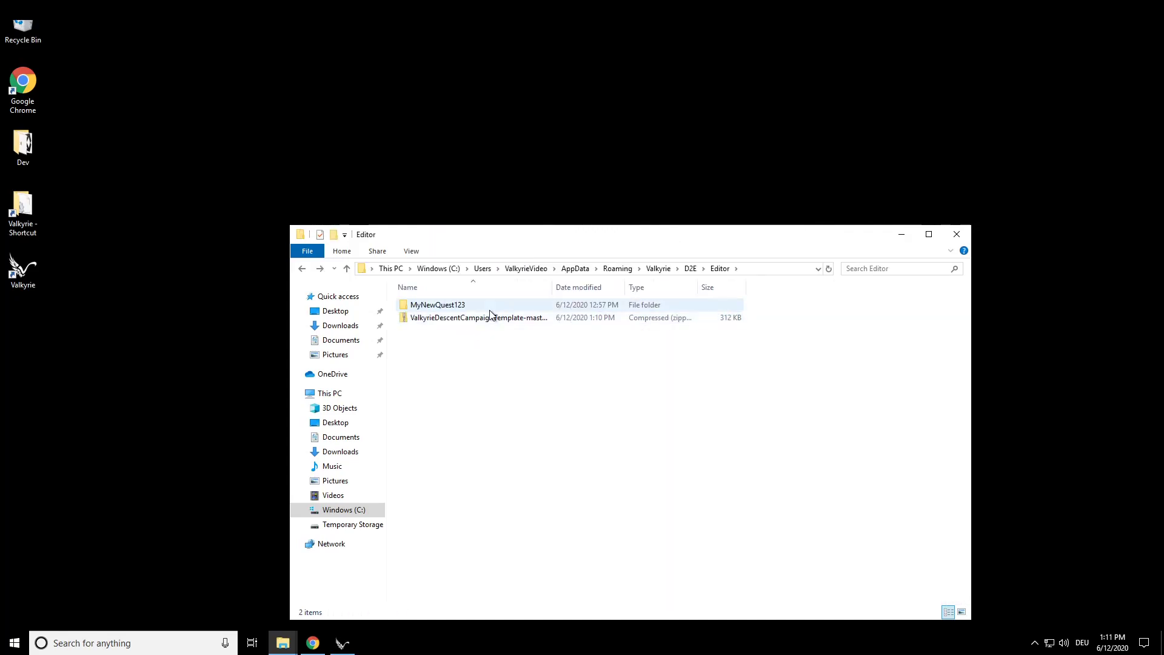
key(ctrl+v)
- Delete the campaign template ZIP from the Editor folder and select the extracted ValkyrieDescentCampaignTemplate folder
click(471, 331)
key(Delete)
key(Return)
click(480, 322)
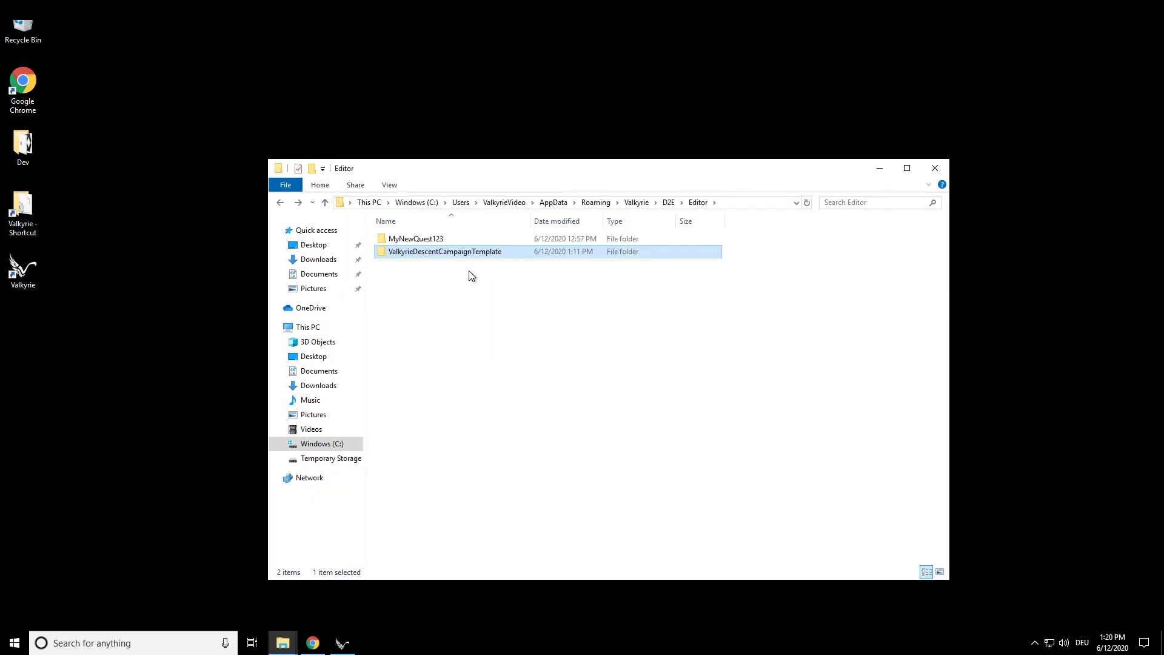
- Rename the ValkyrieDescentCampaignTemplate folder as MyNewCampaign123
key(F2)
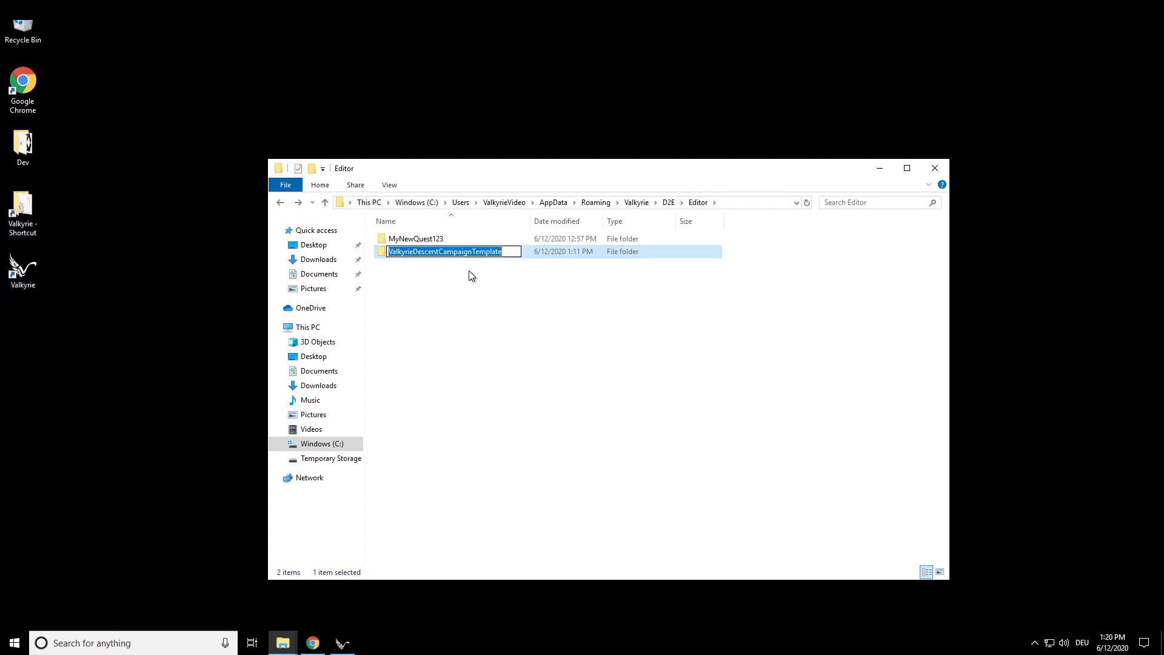
text(MyNewCampaign123)
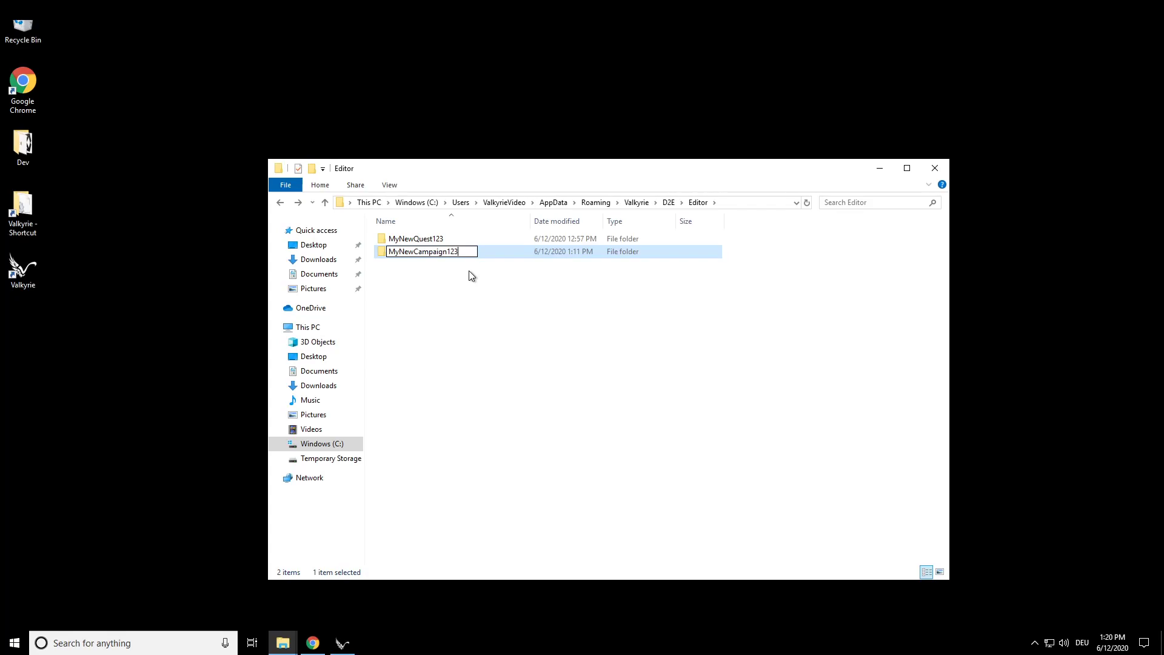
key(Return)
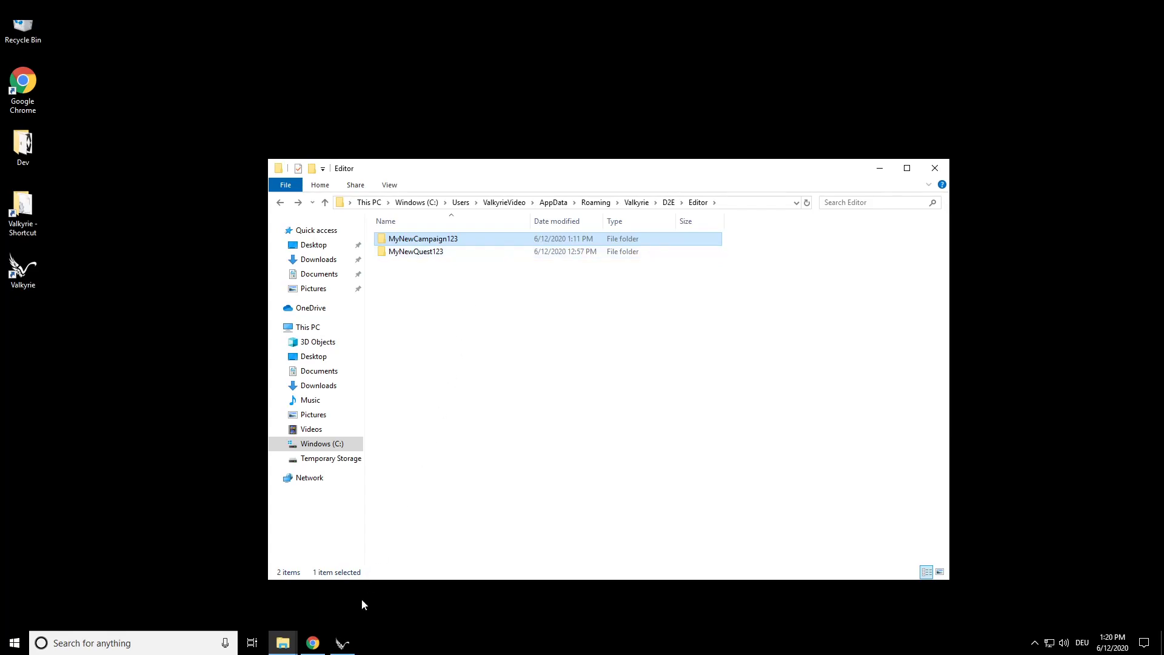
- Switch to Valkyrie, load Descent: Journeys in the Dark Second Edition, and open Valkyrie - Descent - Campaign Template from the quest editor
click(344, 641)
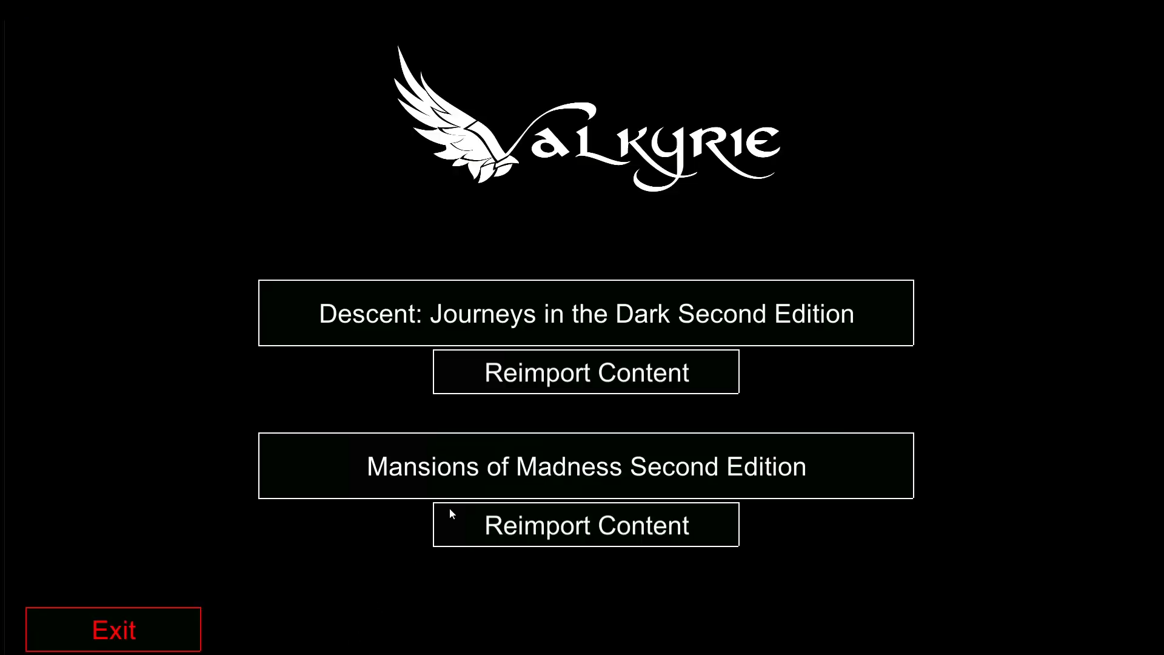
click(504, 311)
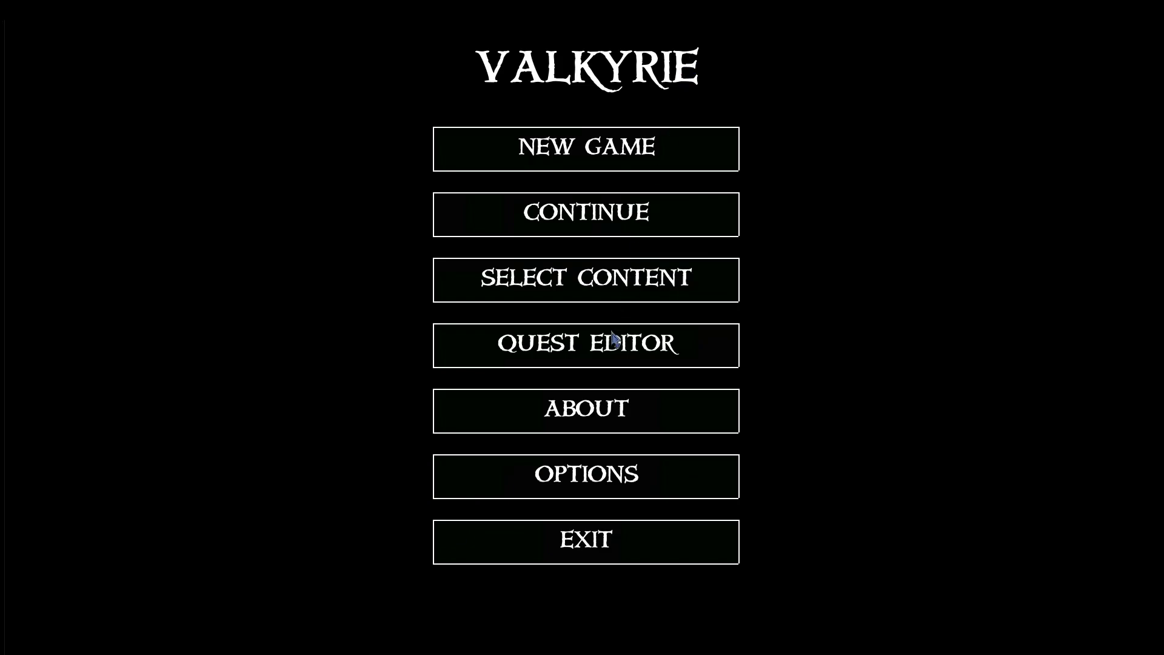
click(587, 360)
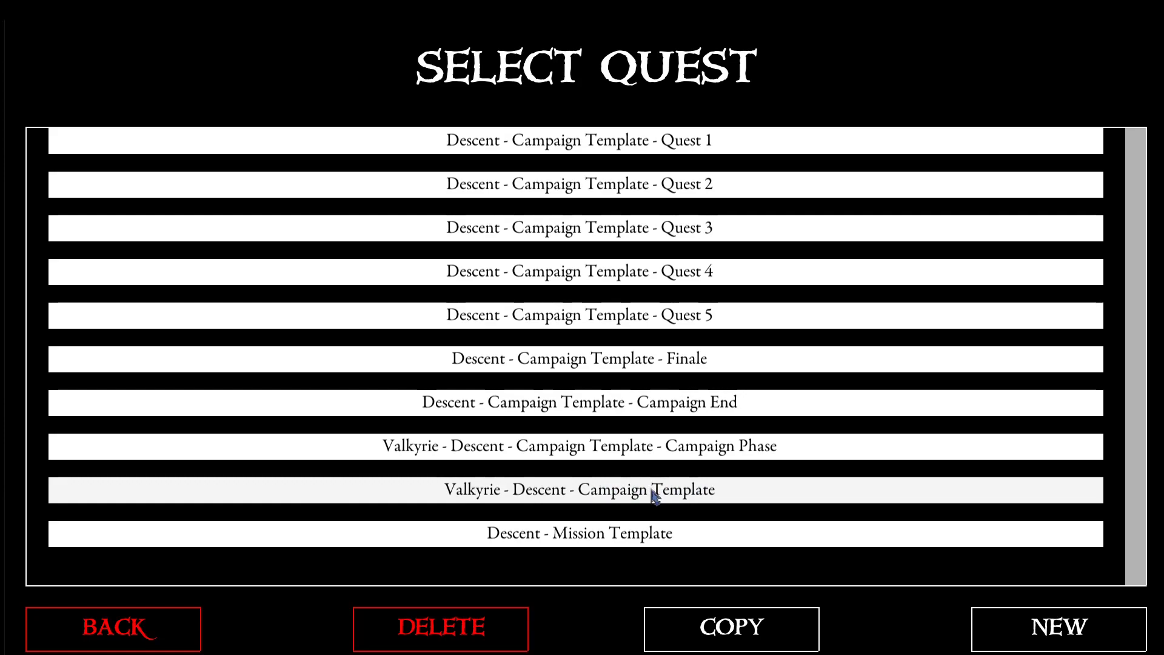
click(729, 492)
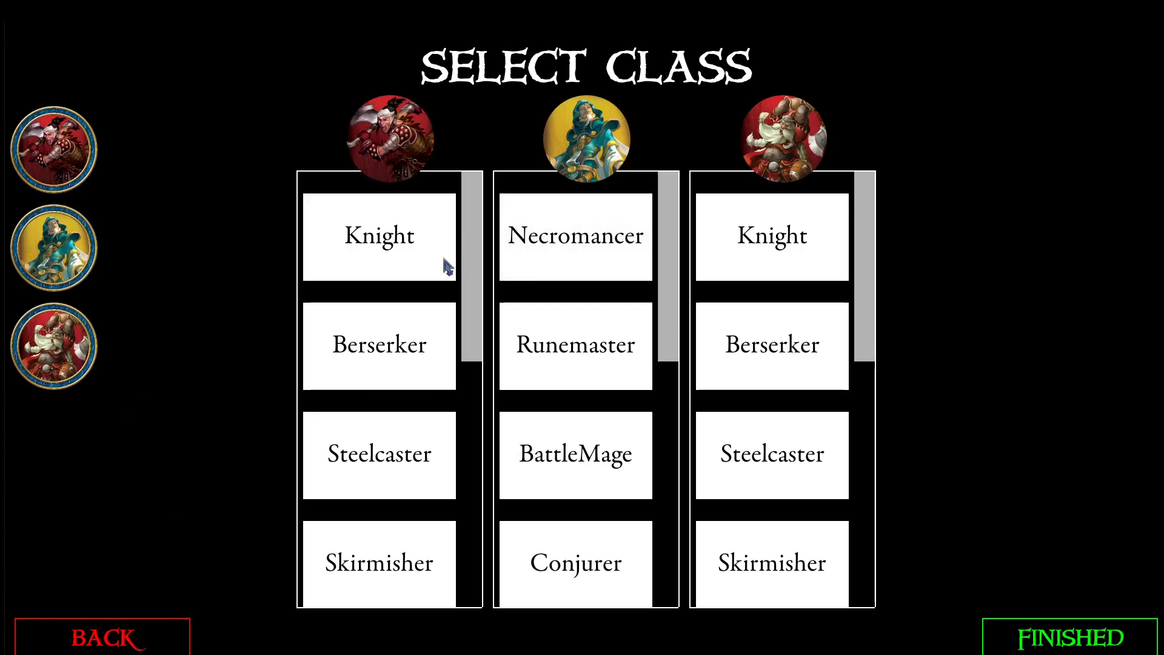
- Assign the Knight, Necromancer and Berserker classes to the three heroes and start the campaign past its intro
click(417, 272)
click(546, 271)
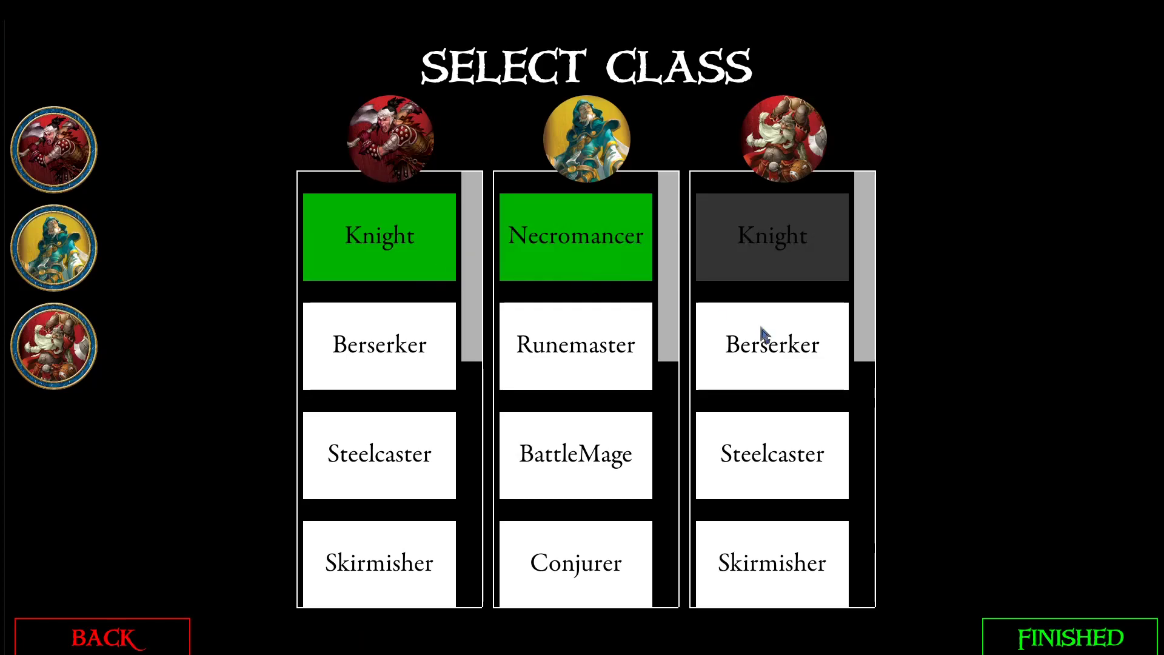
click(746, 328)
click(1044, 637)
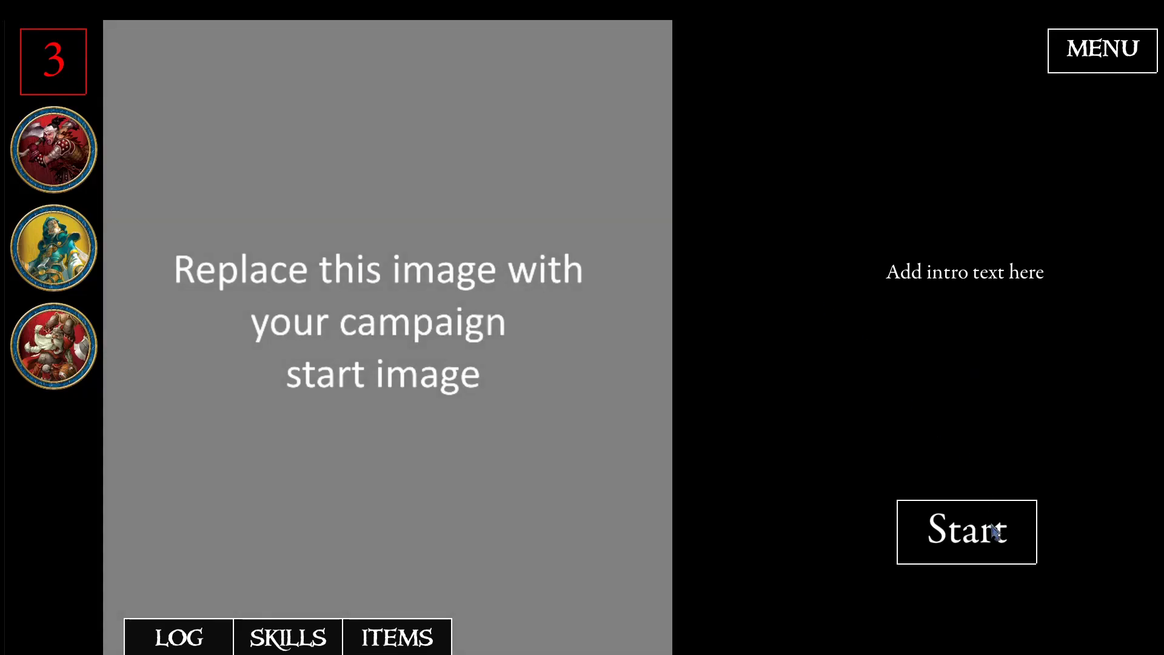
click(965, 540)
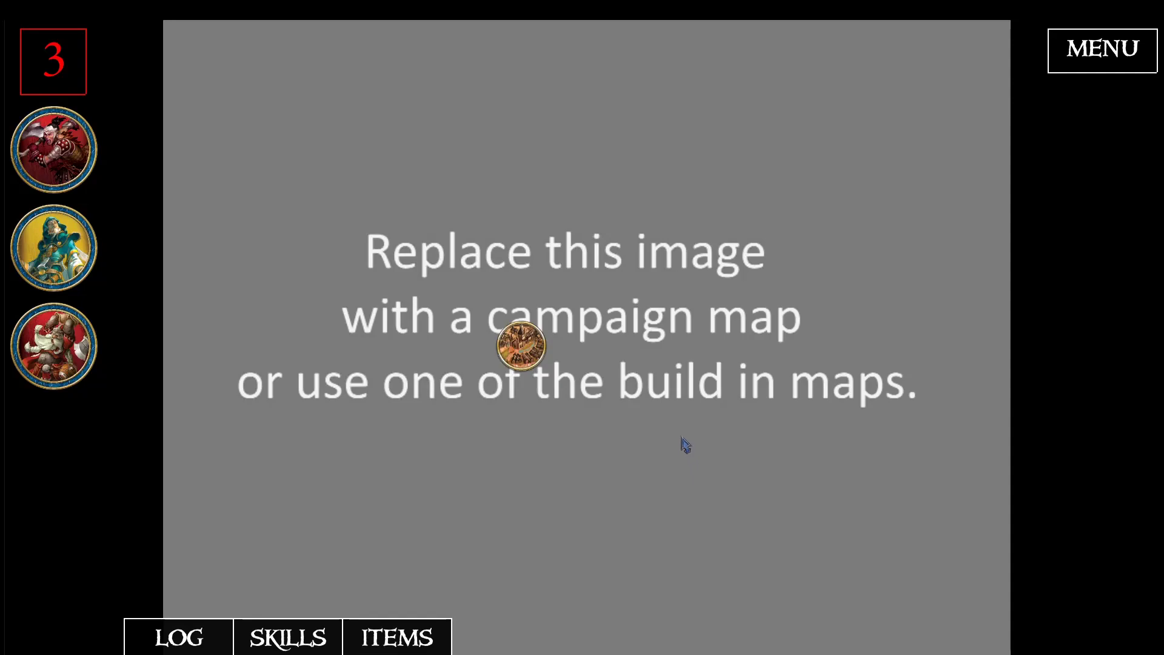
- Enter the starting city from the campaign map and browse the items the shop has for sale
click(528, 357)
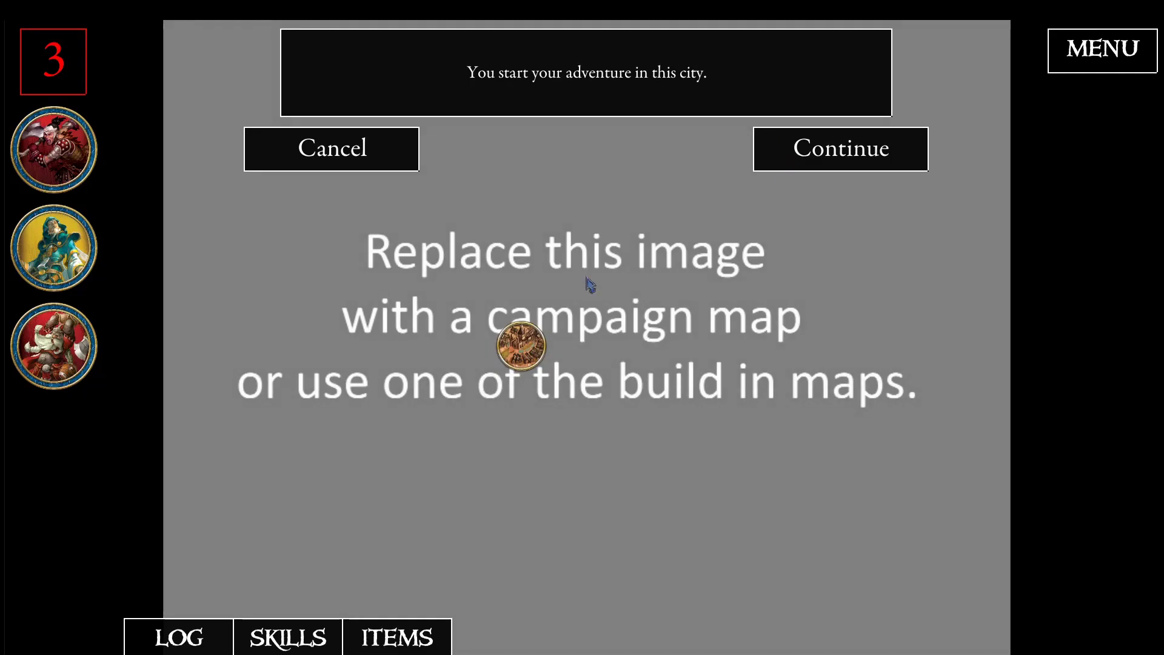
click(836, 160)
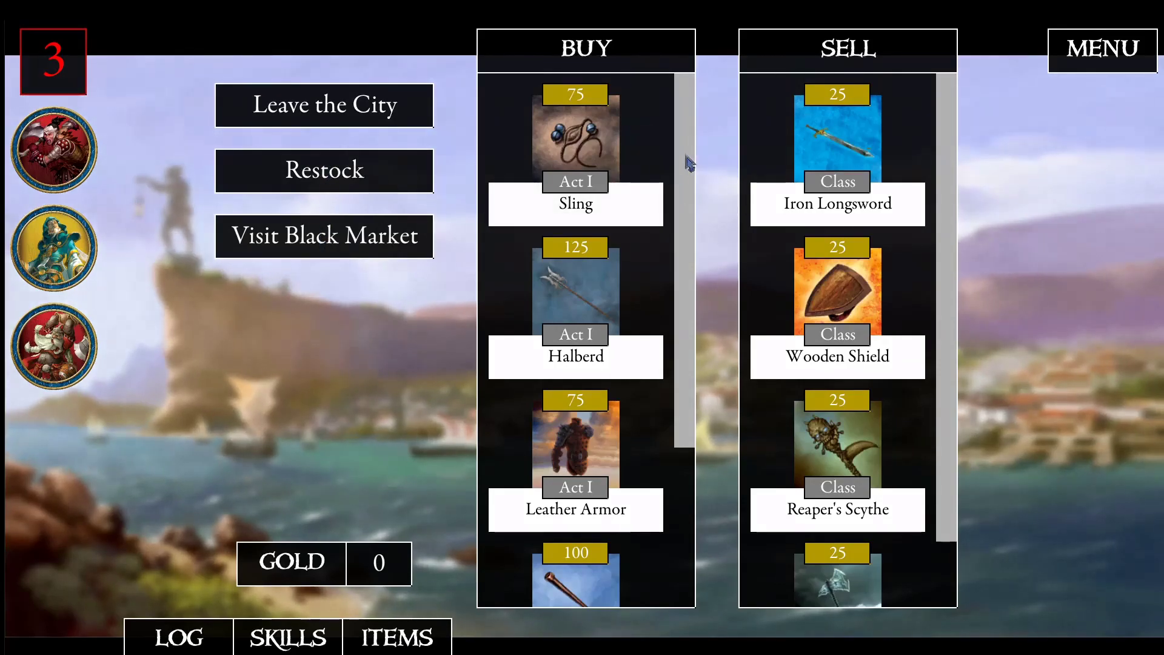
scroll(678, 291, down, 1)
scroll(678, 291, down, 3)
scroll(558, 295, up, 2)
scroll(582, 209, up, 2)
scroll(579, 424, down, 3)
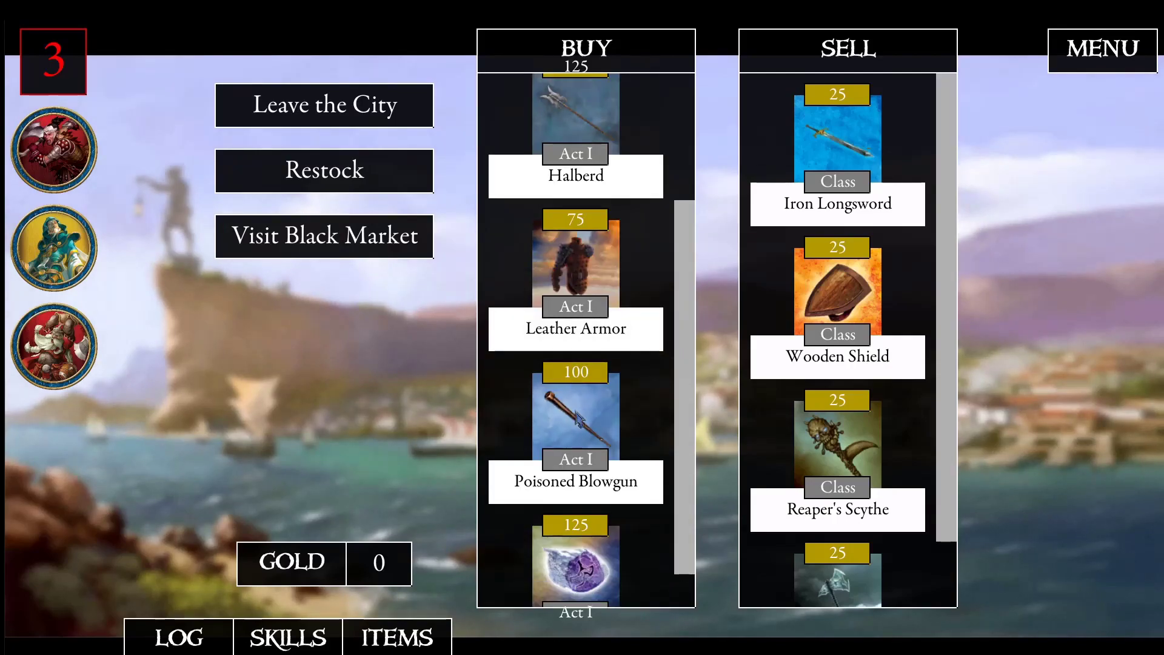
scroll(579, 418, down, 1)
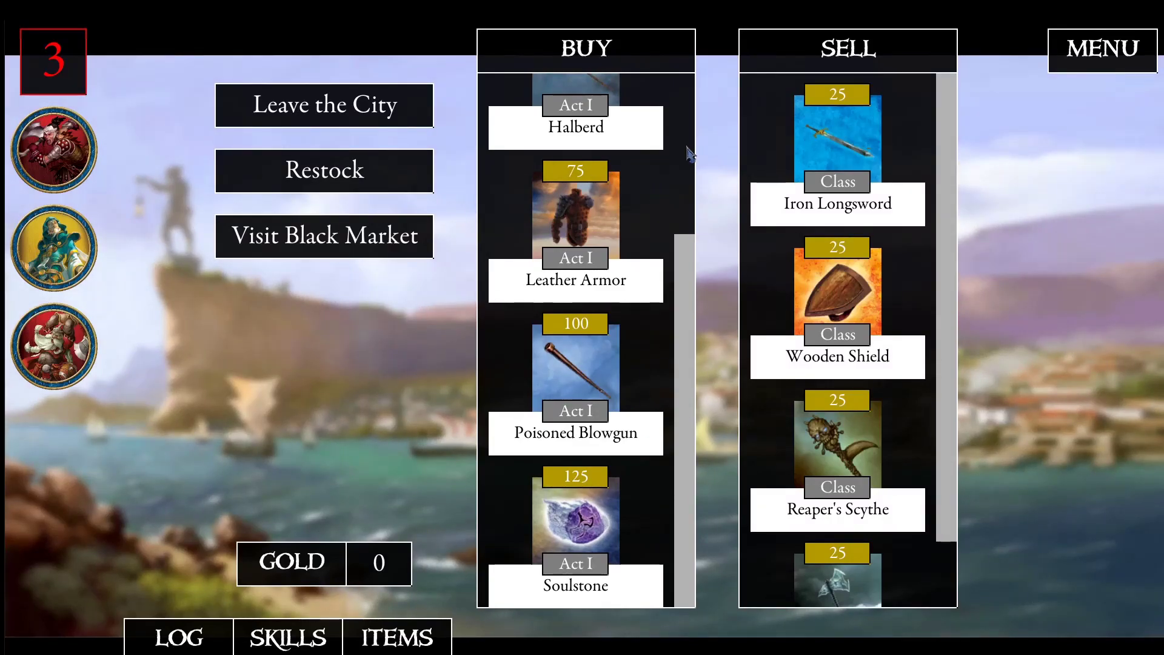
- Decline the city's paid black market access and try to restock the merchants' wares
click(333, 256)
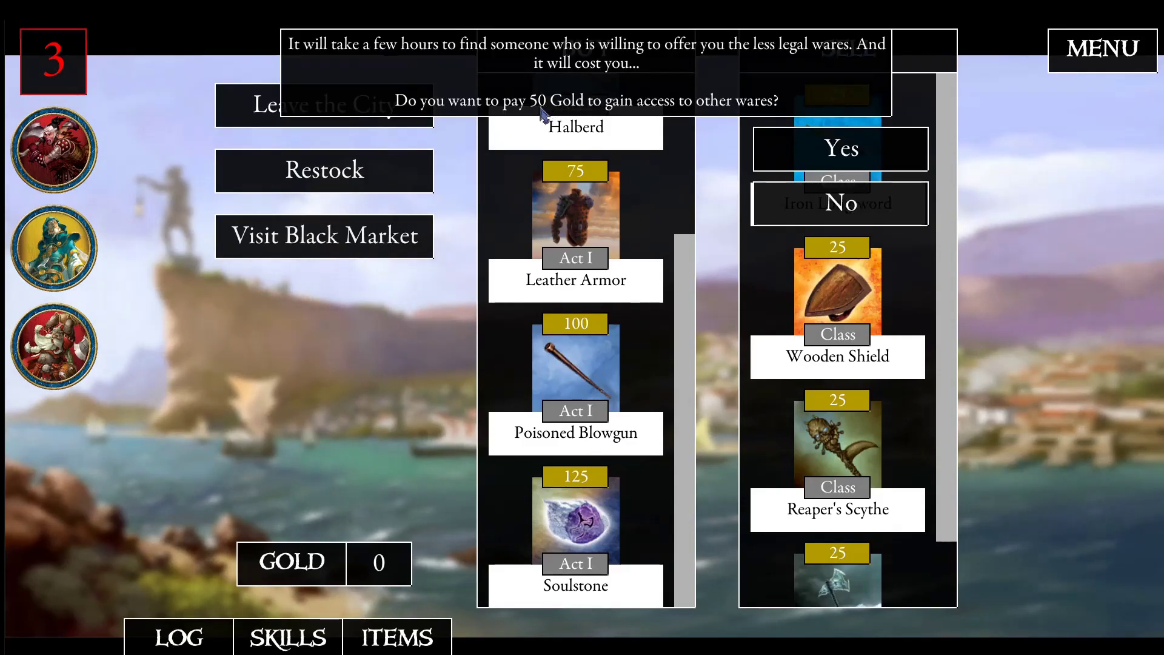
click(806, 212)
click(365, 172)
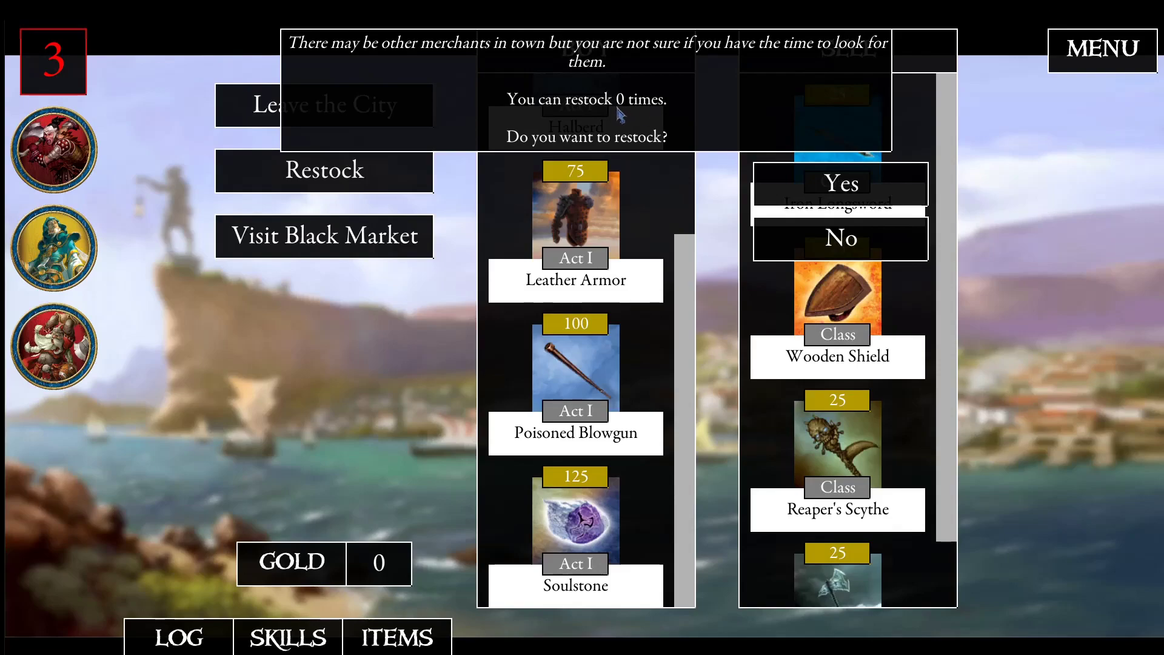
click(813, 180)
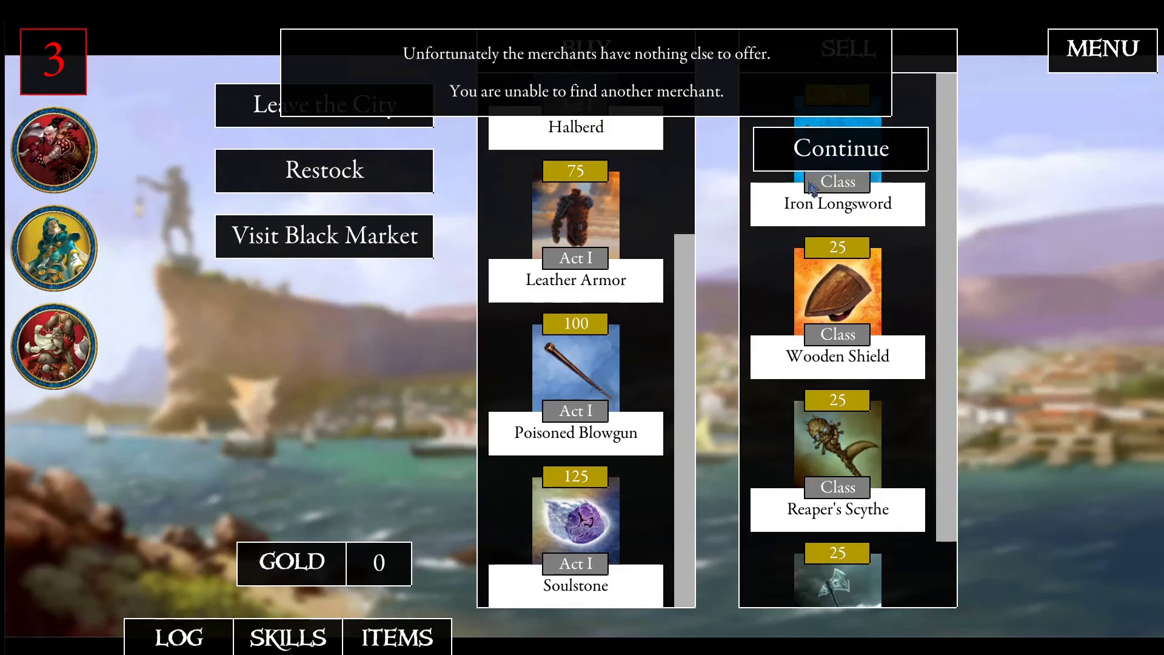
click(841, 151)
- Leave the city for another adventure and start the Quest 1 encounter from the campaign map
click(388, 106)
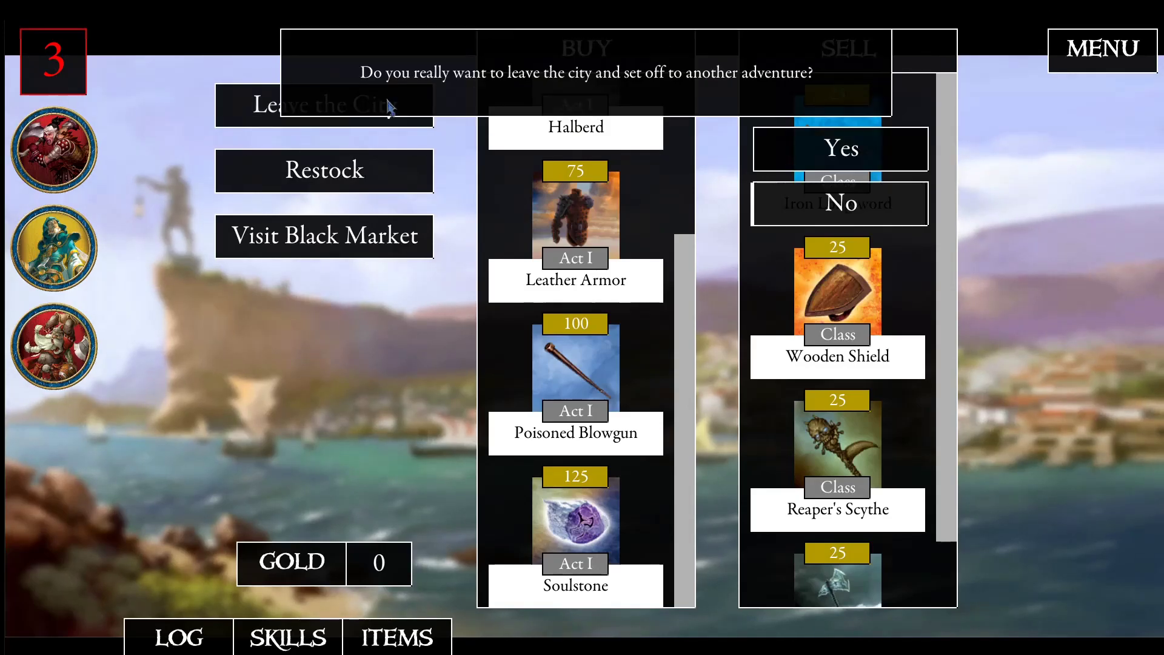
click(838, 149)
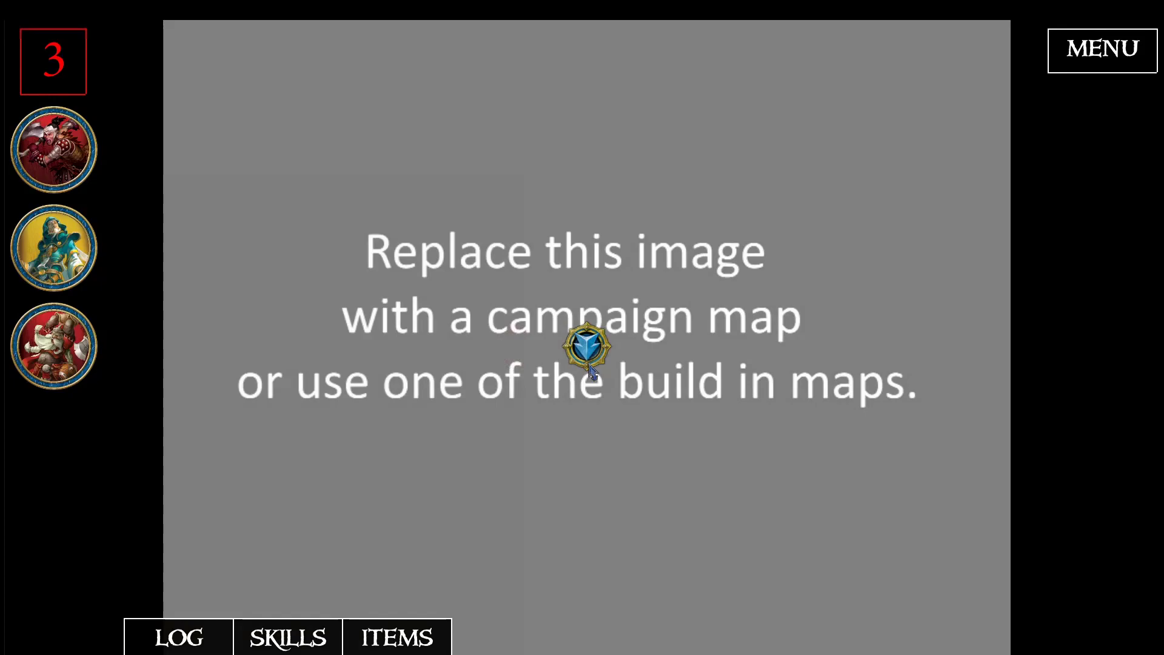
click(590, 366)
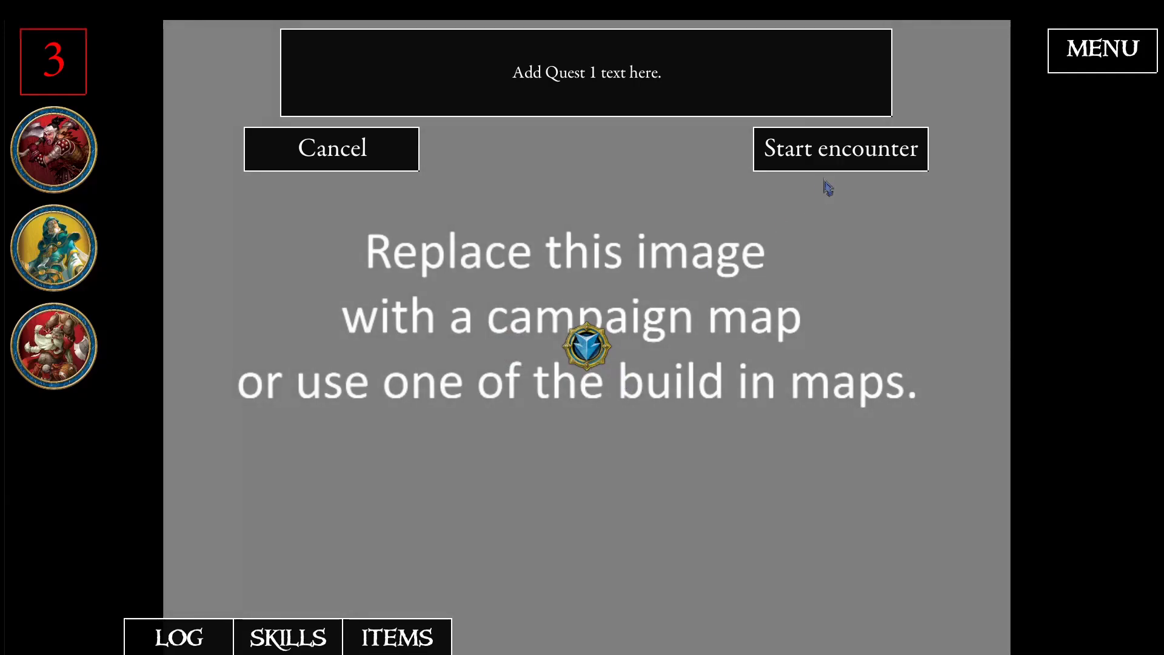
click(833, 160)
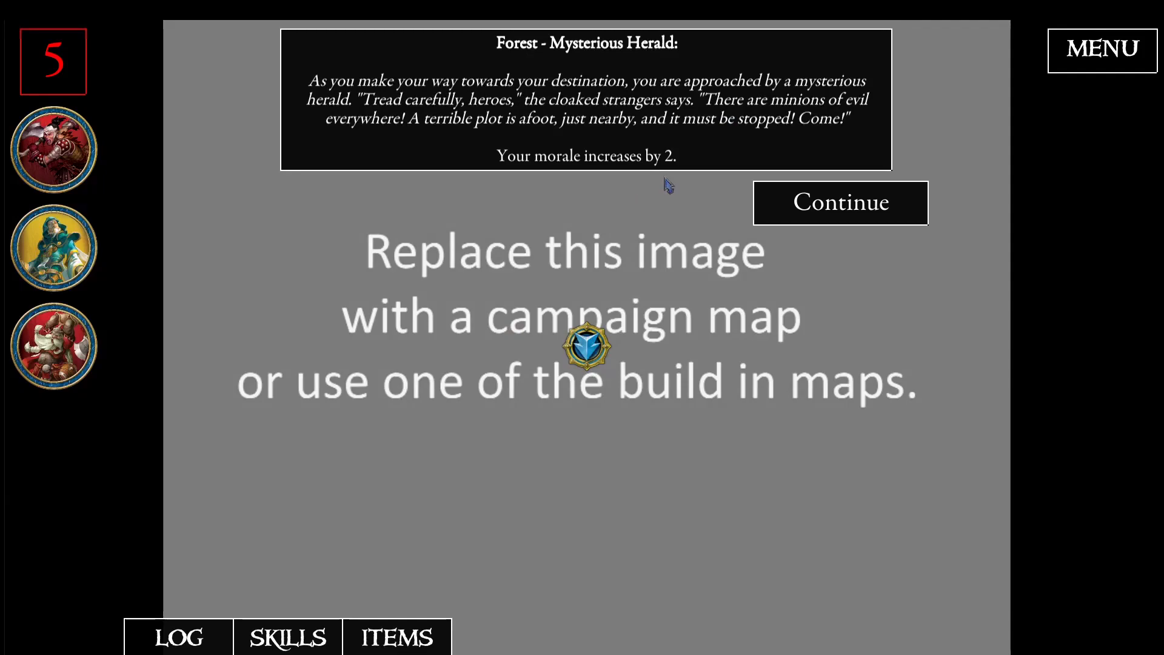
- Continue through the forest and water travel events, then through Quest 1's tile setup and introduction
click(818, 209)
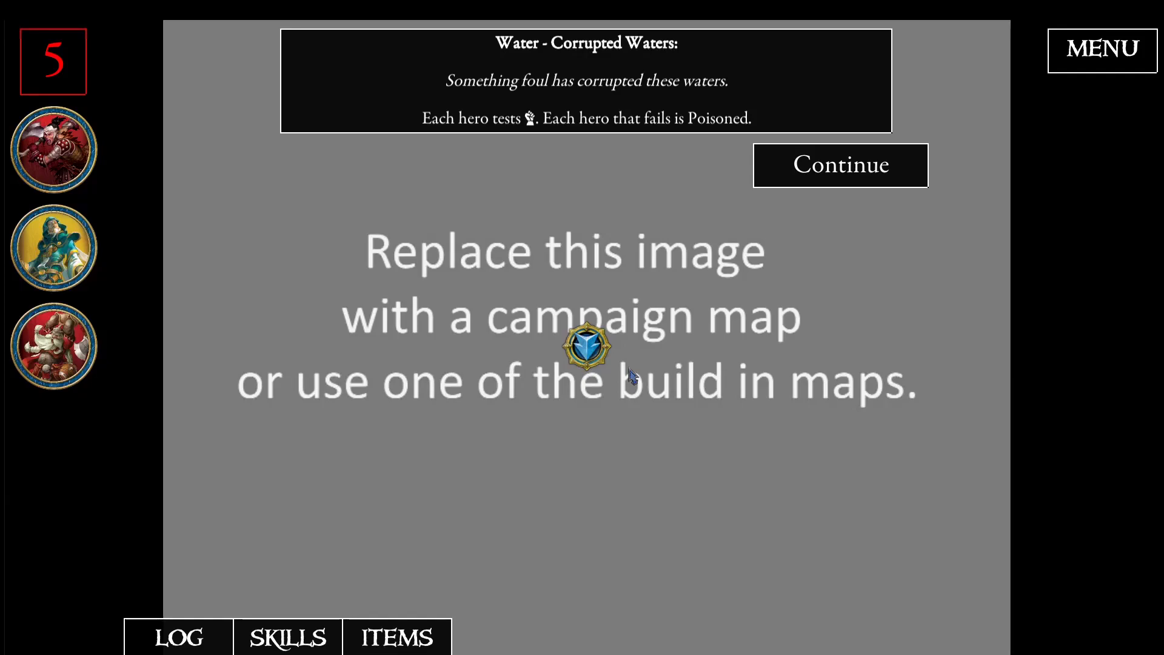
click(847, 162)
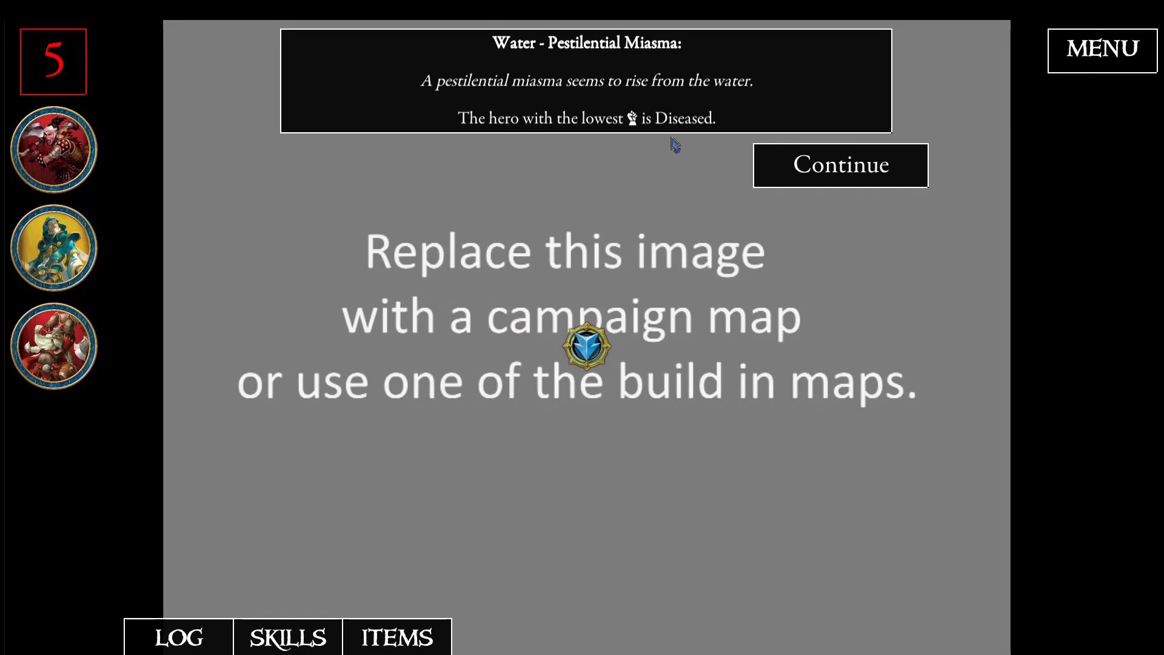
click(818, 181)
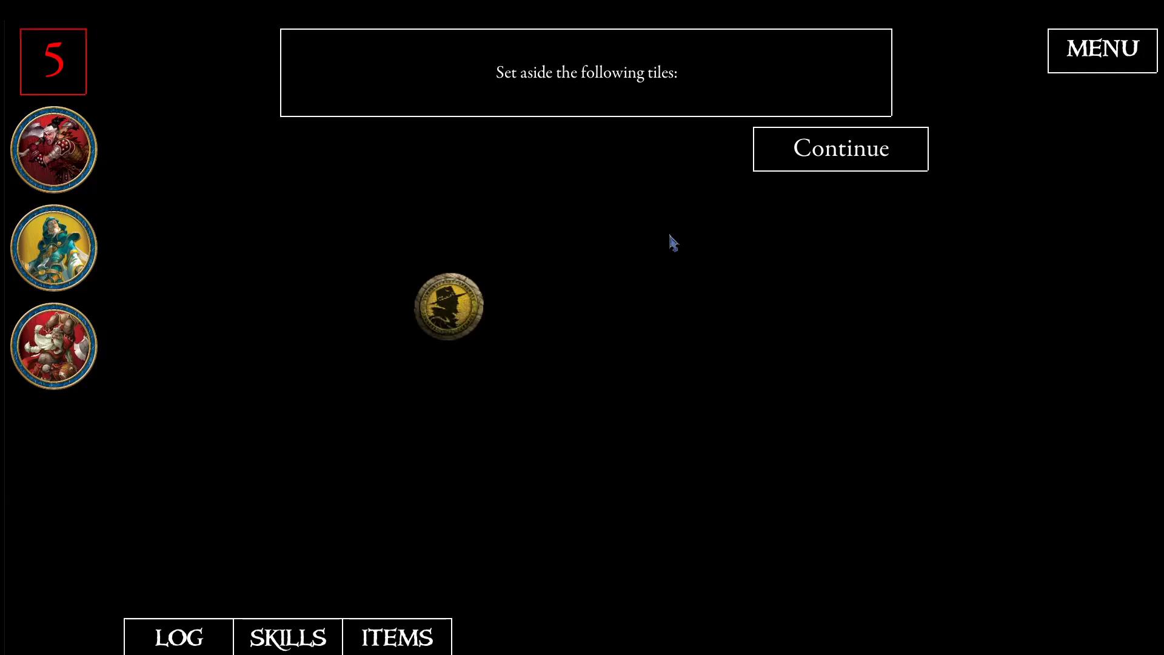
click(823, 152)
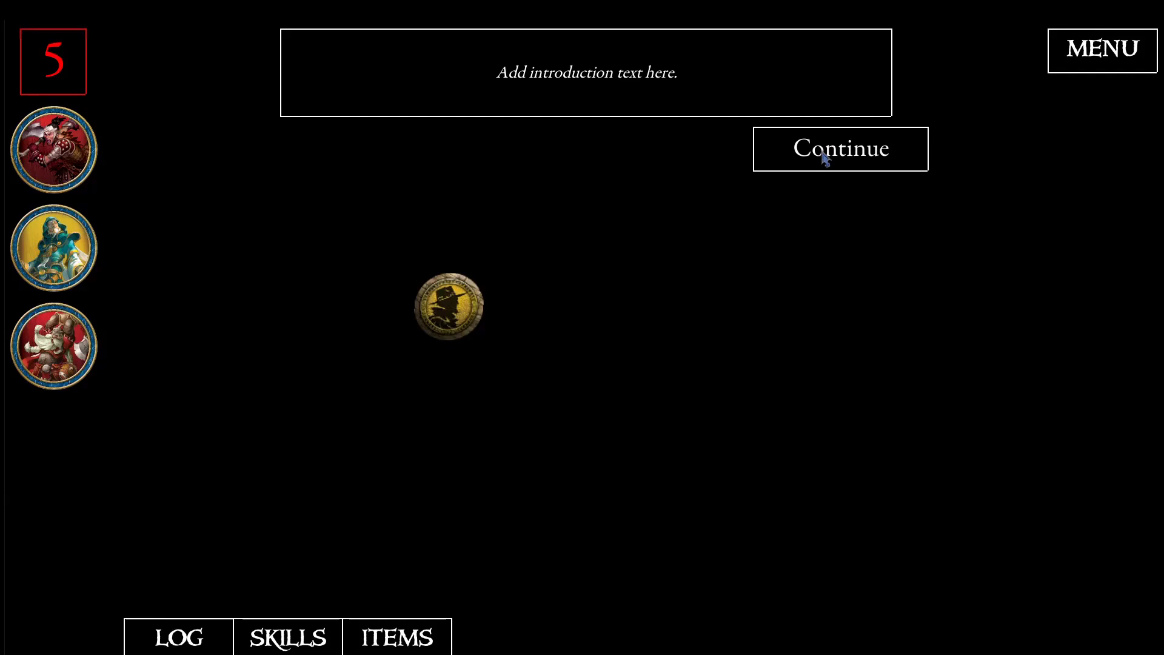
click(824, 156)
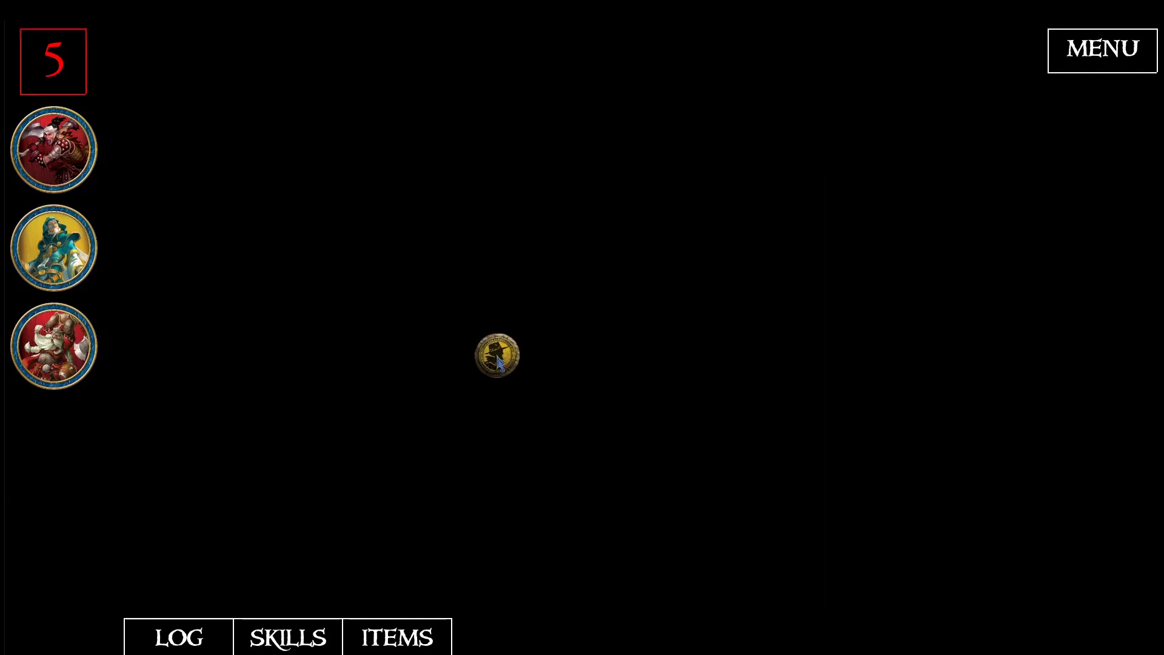
- Simulate a defeat in the Quest 1 encounter and continue through its outcome and rewards back to the campaign map
click(497, 360)
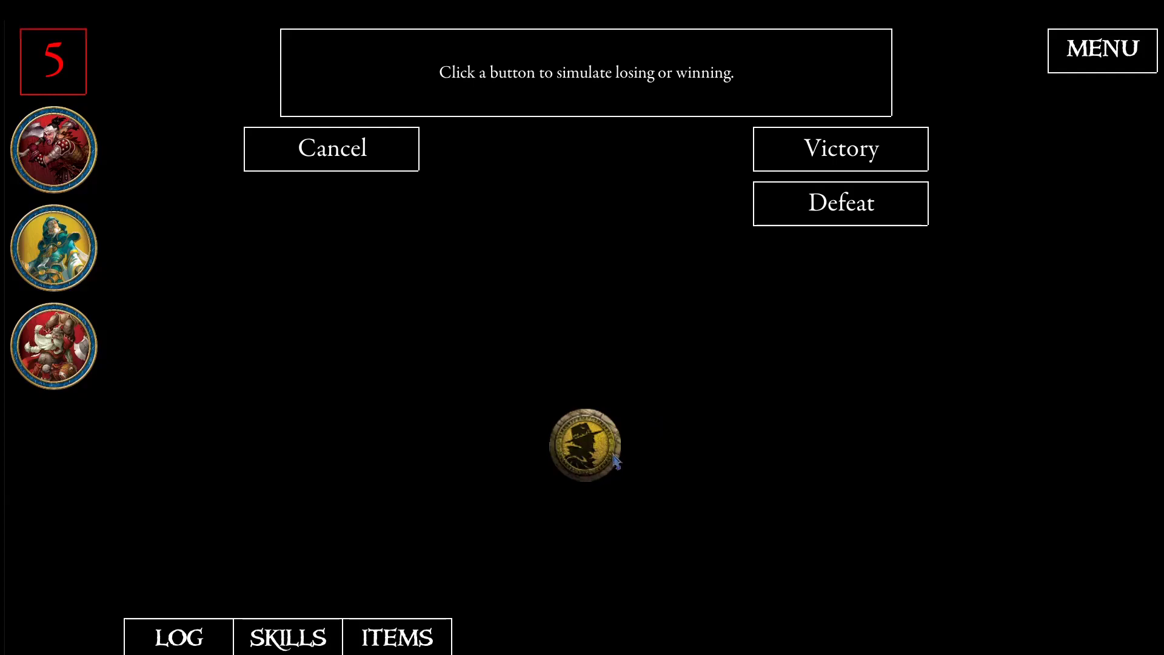
click(836, 212)
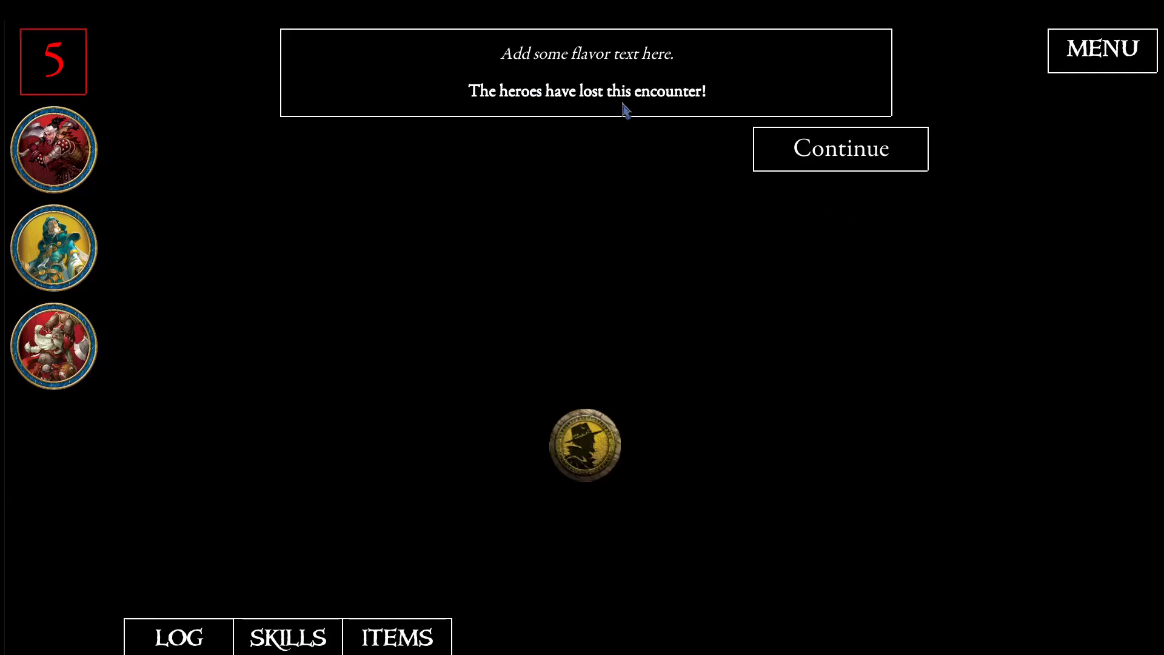
click(805, 150)
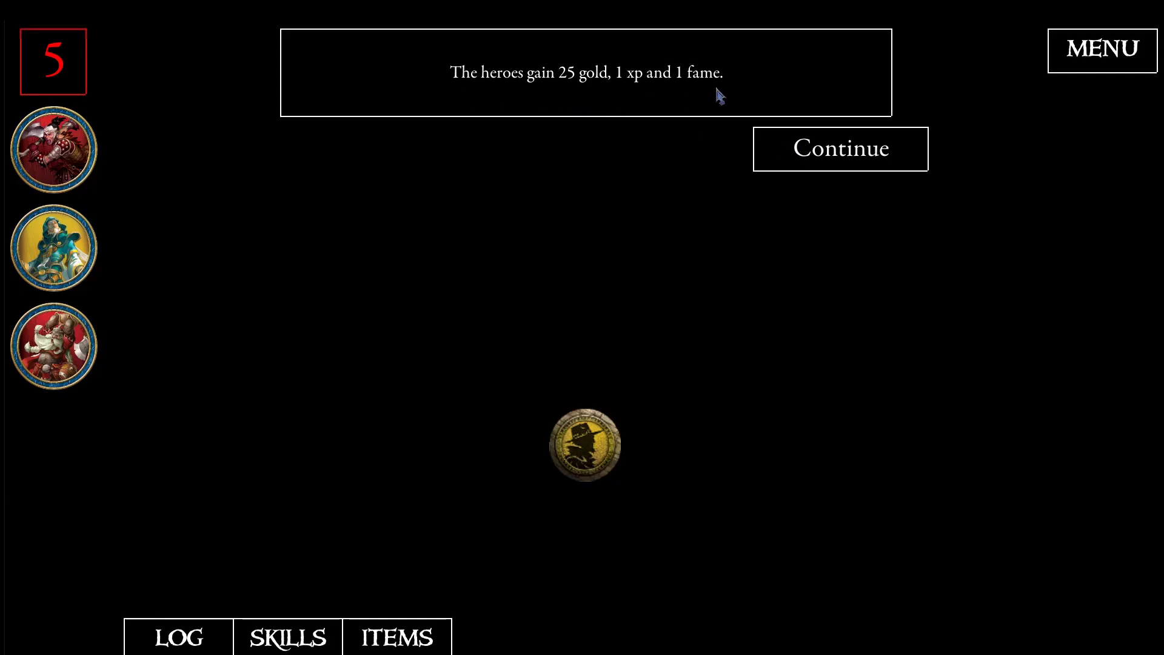
click(777, 157)
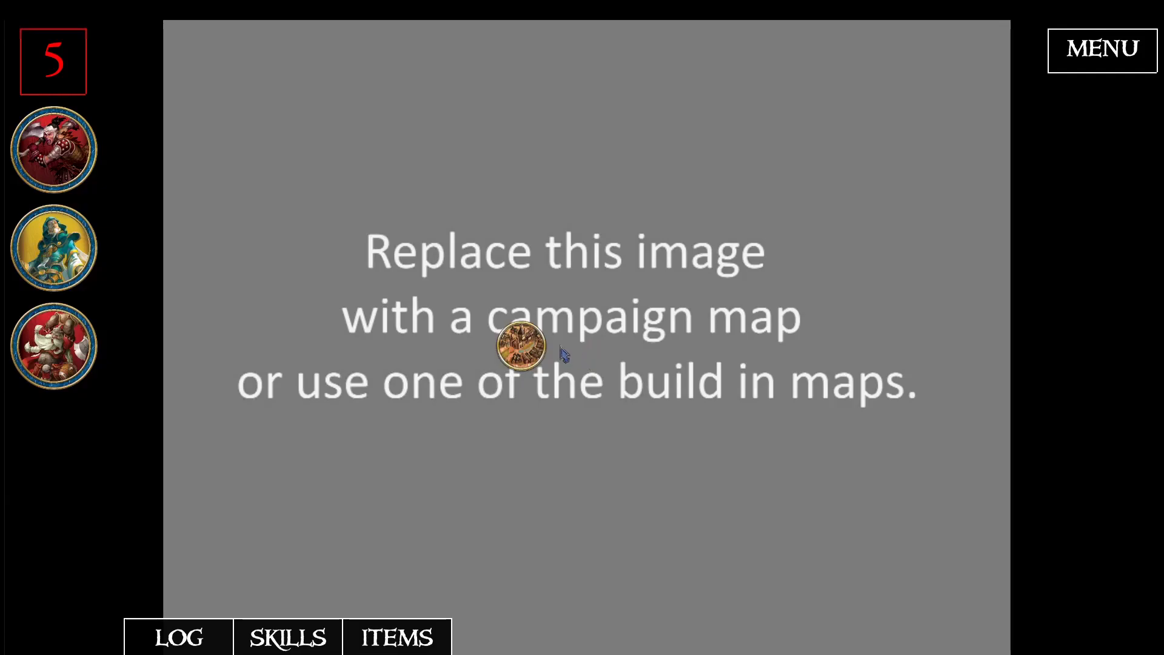
- Revisit the city from the campaign map and leave it for another adventure
click(525, 351)
click(792, 156)
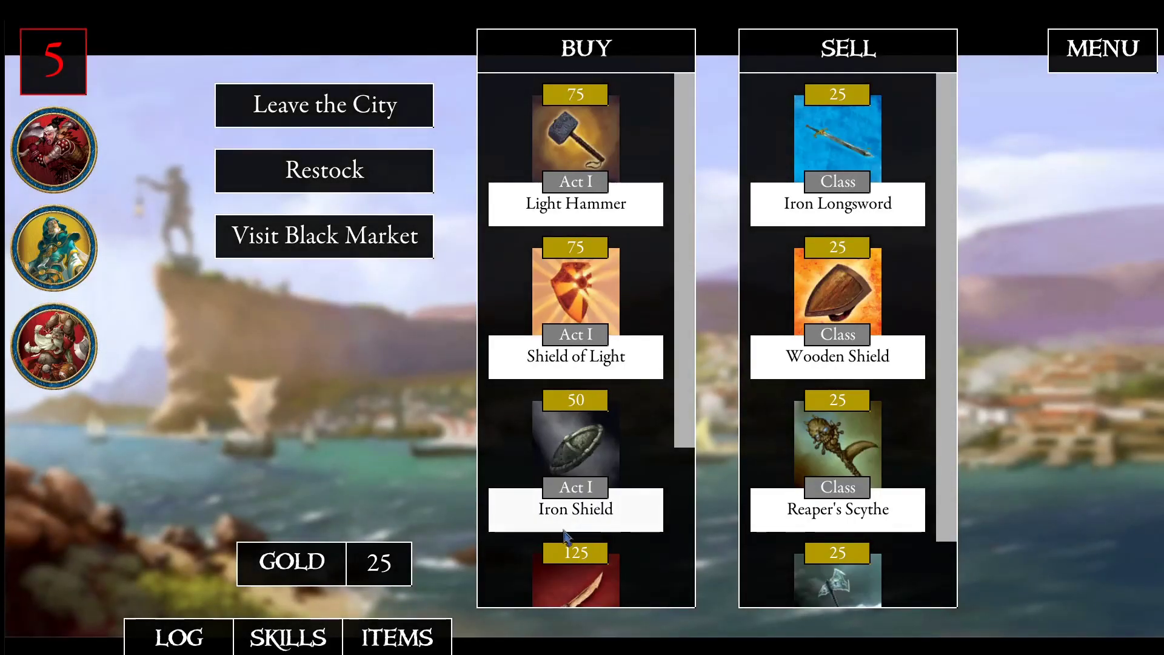
click(305, 112)
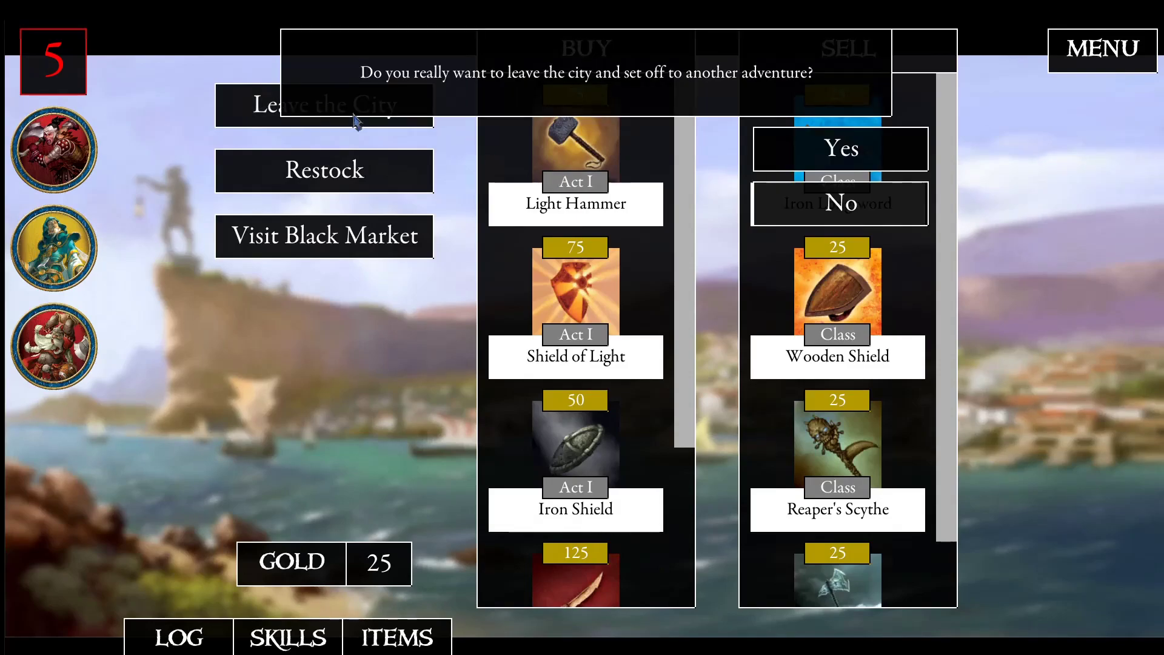
click(812, 150)
- Cancel the Quest 2 encounter prompt and give the three heroes the skills Defend, Fury of Undeath and Brute
click(656, 341)
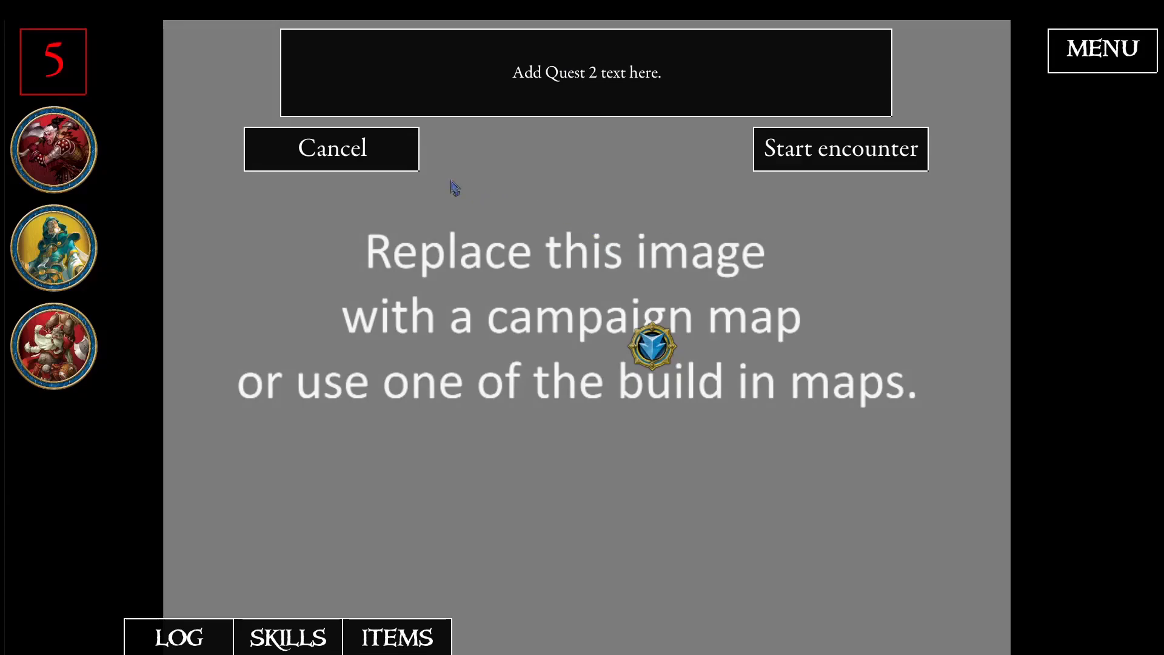
click(395, 163)
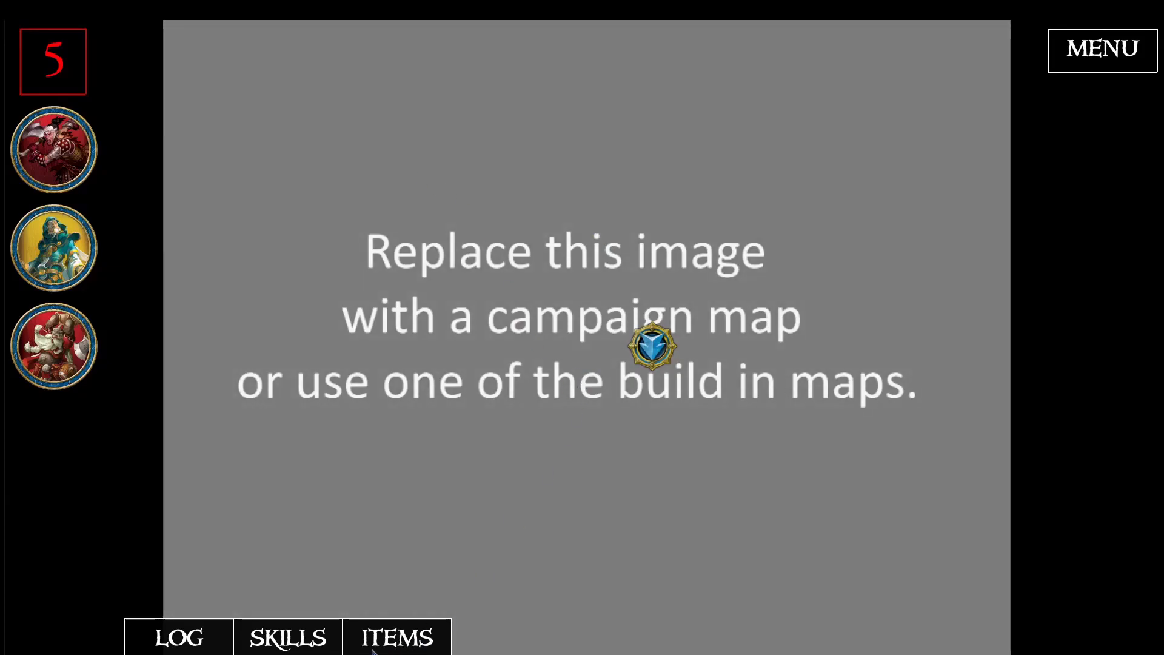
click(279, 644)
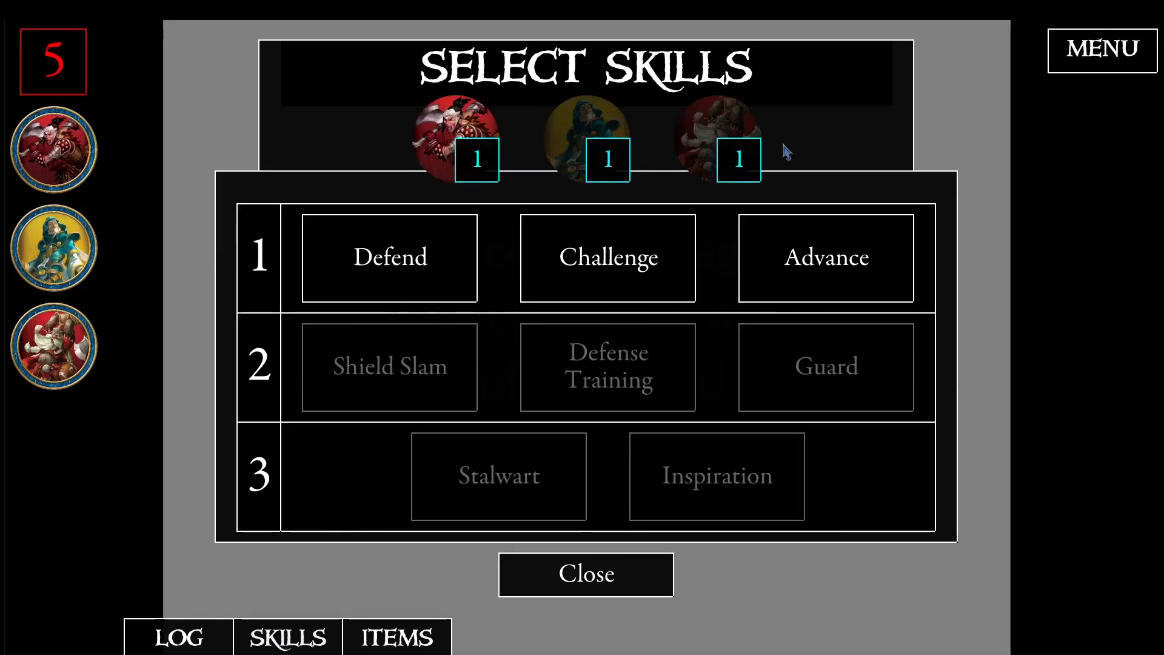
click(411, 267)
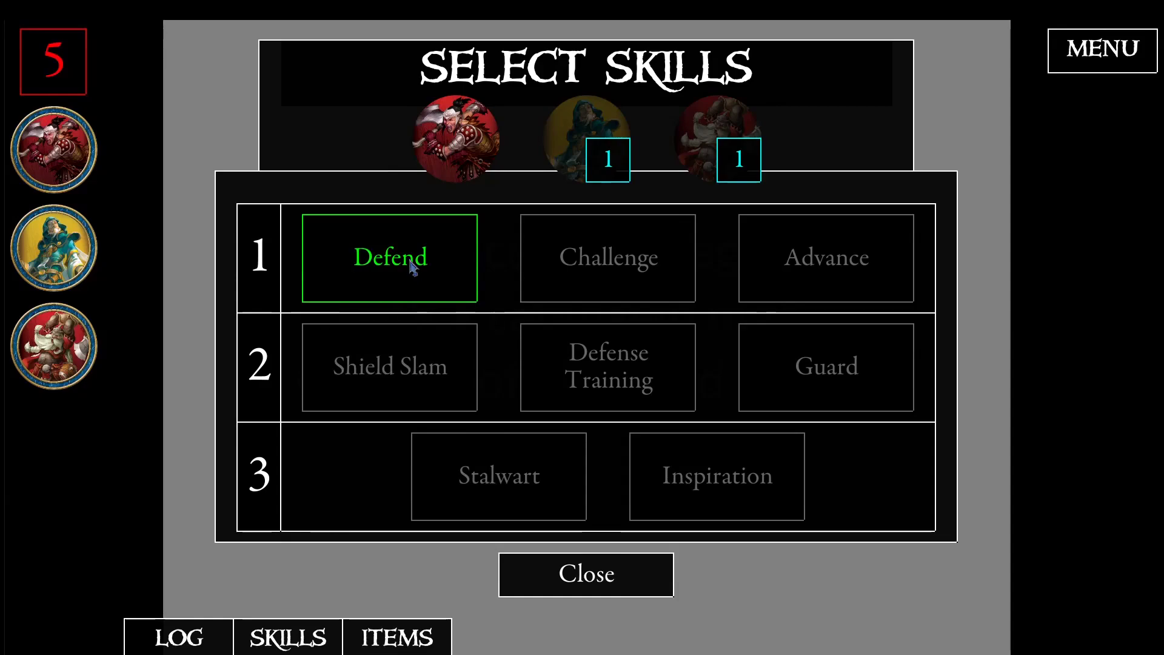
click(627, 140)
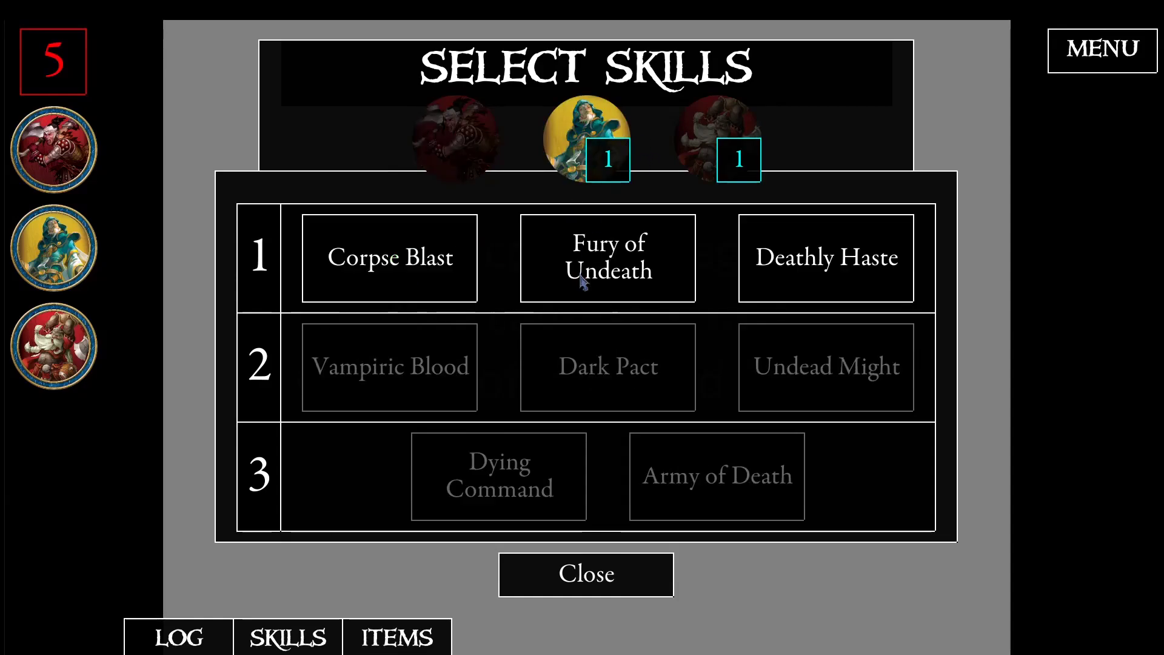
click(584, 275)
click(717, 140)
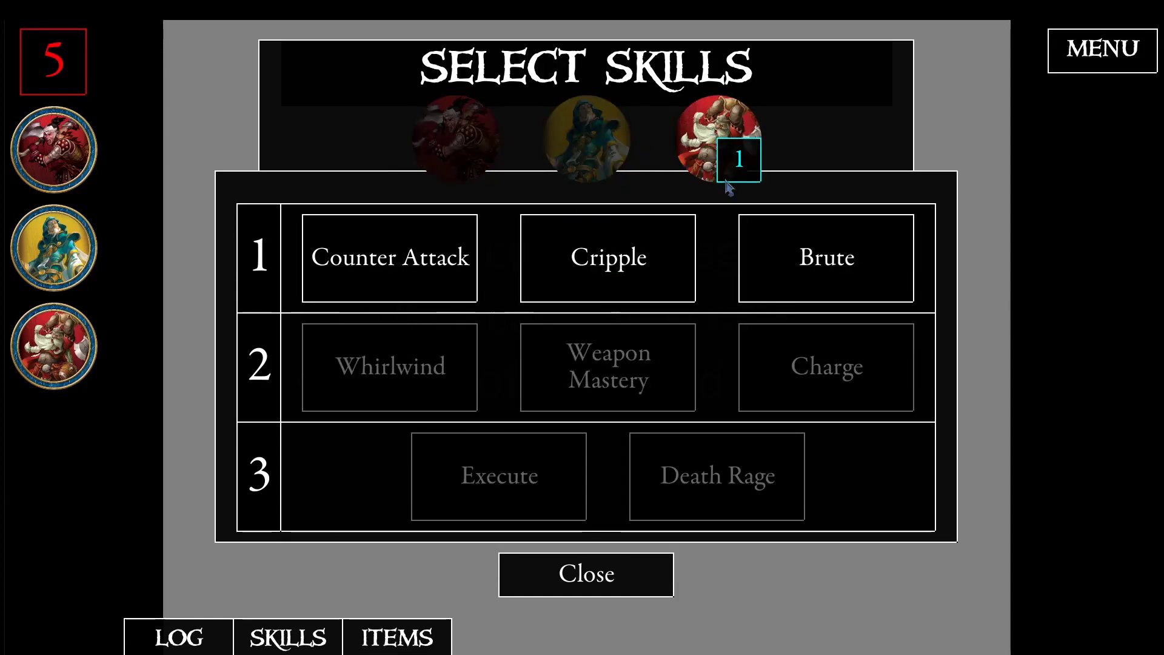
click(771, 284)
click(601, 586)
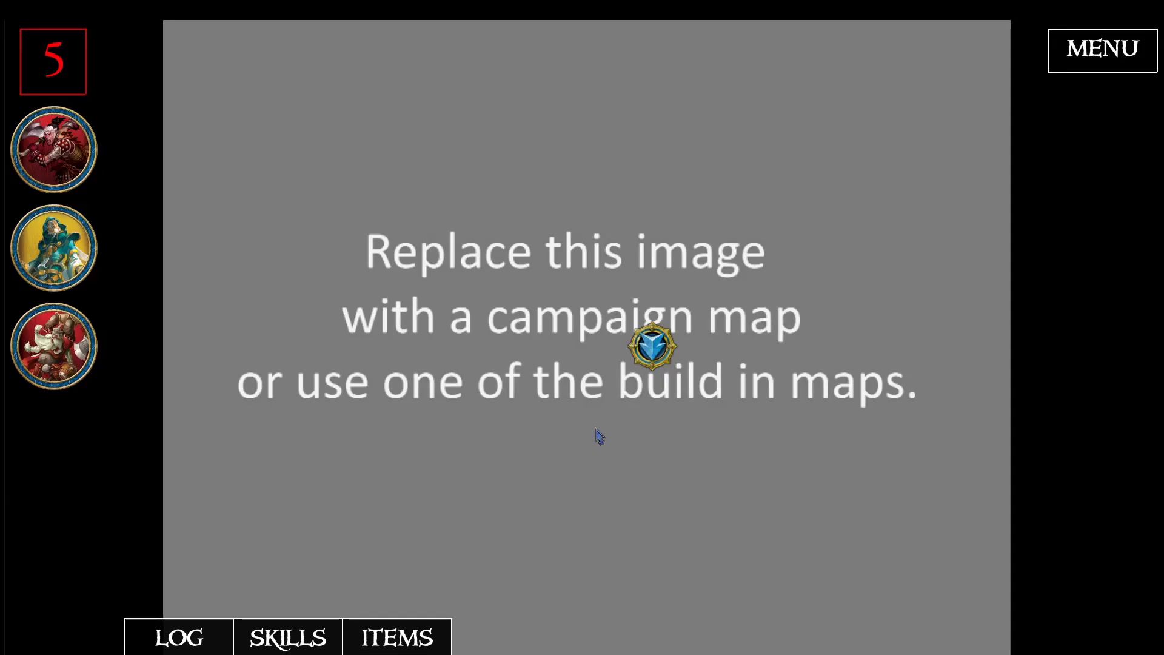
- Start the Quest 2 encounter and continue through its travel events, declining the crystal's power in the Ancient Graveyard event
click(664, 359)
click(797, 160)
click(798, 163)
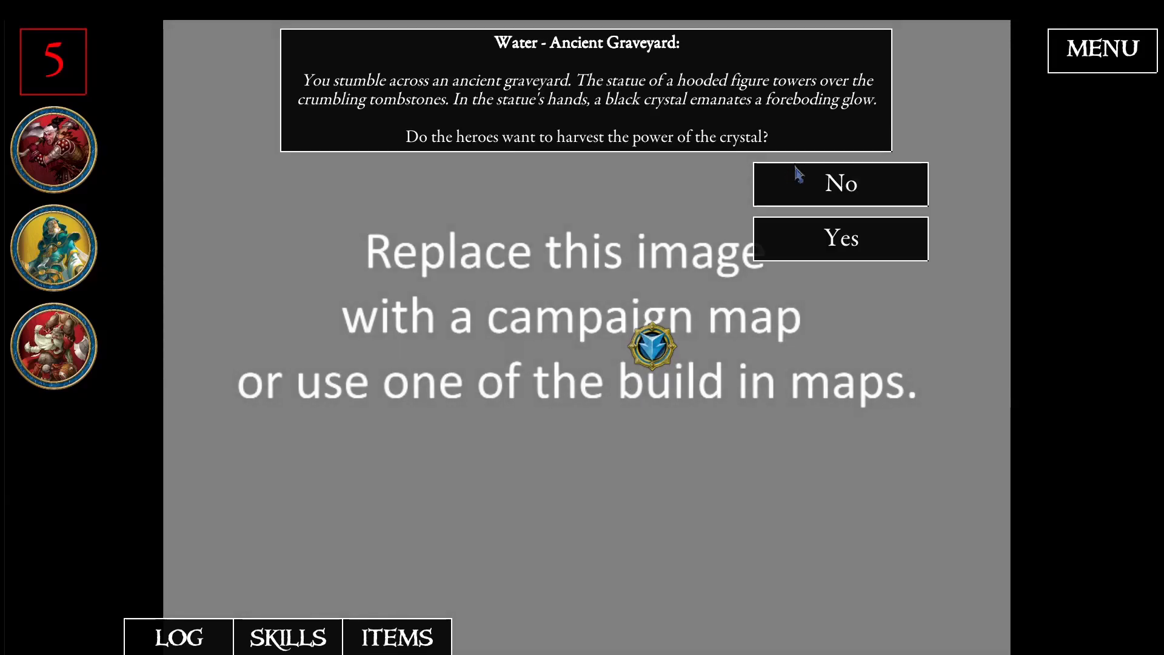
click(798, 180)
click(801, 165)
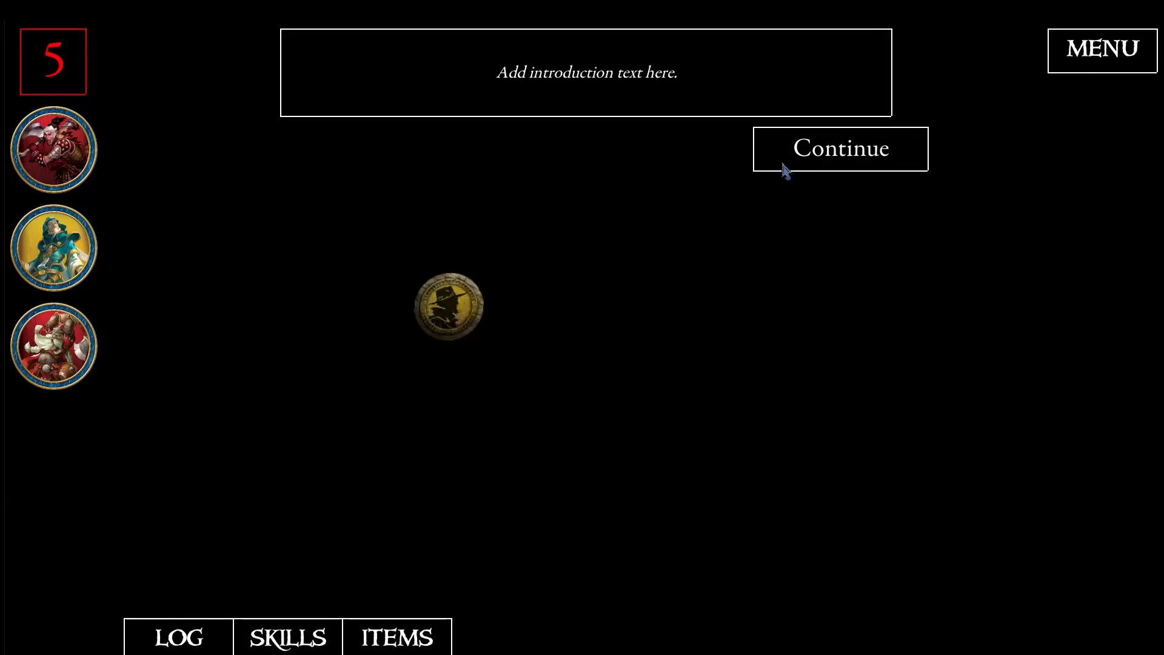
- Simulate a defeat in Quest 2 and continue through its outcome, visiting the city and leaving it for another adventure
click(789, 169)
click(802, 200)
click(828, 162)
click(828, 163)
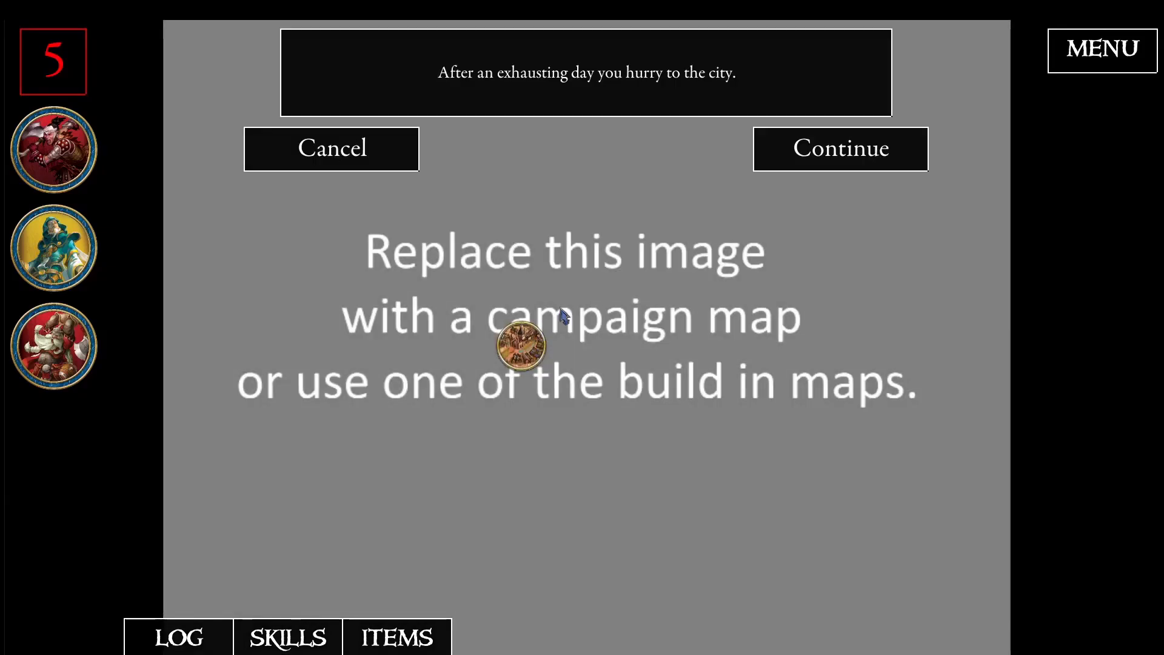
click(793, 163)
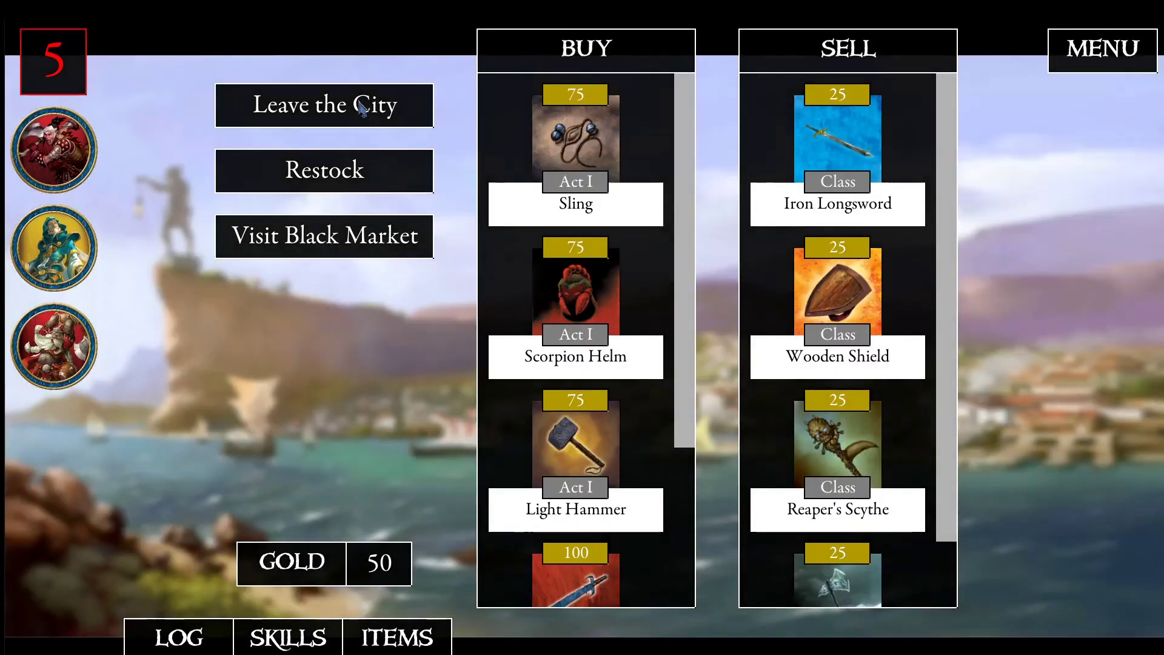
click(808, 147)
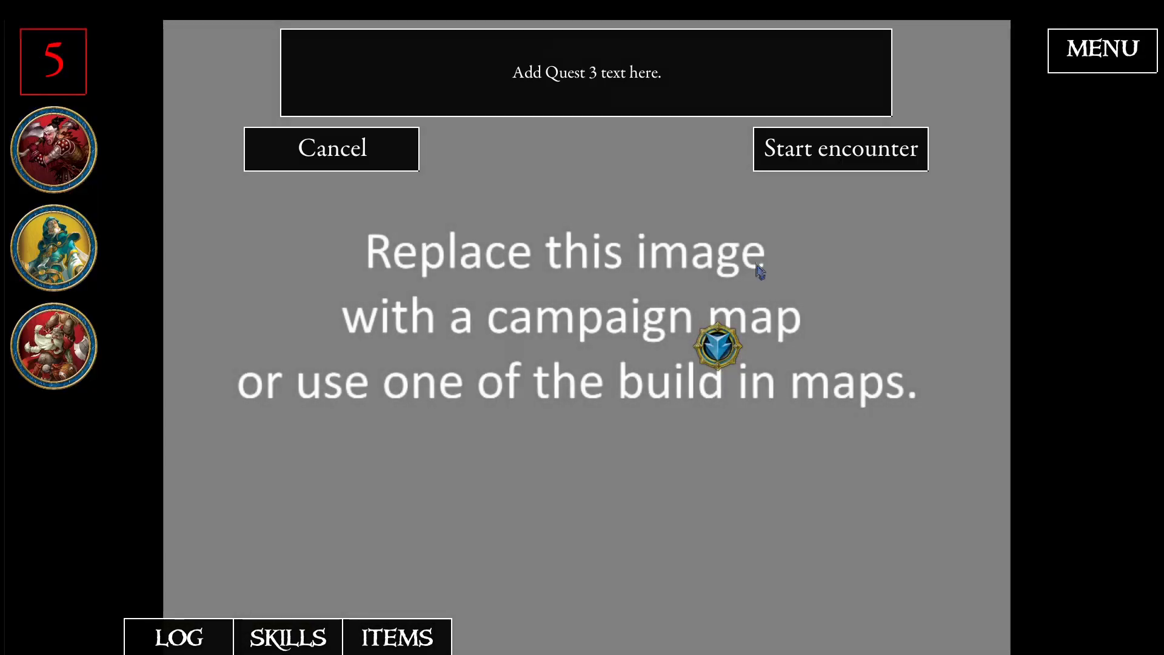
- Start the Quest 3 encounter and play through its travel events, introduction and simulated outcome back to the campaign map
click(761, 169)
click(761, 169)
click(763, 170)
click(808, 167)
click(799, 169)
click(797, 161)
click(809, 150)
click(815, 155)
click(813, 151)
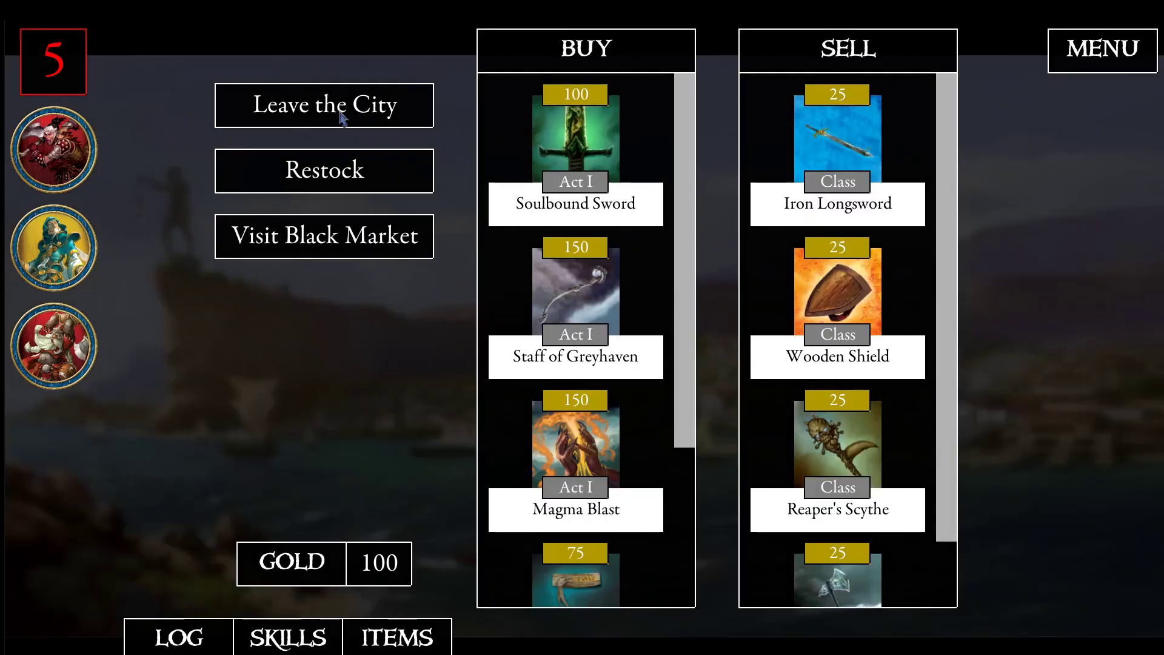
- Leave the city for another adventure, start the Quest 4 encounter and continue through its travel events and introduction
click(339, 110)
click(799, 151)
click(783, 348)
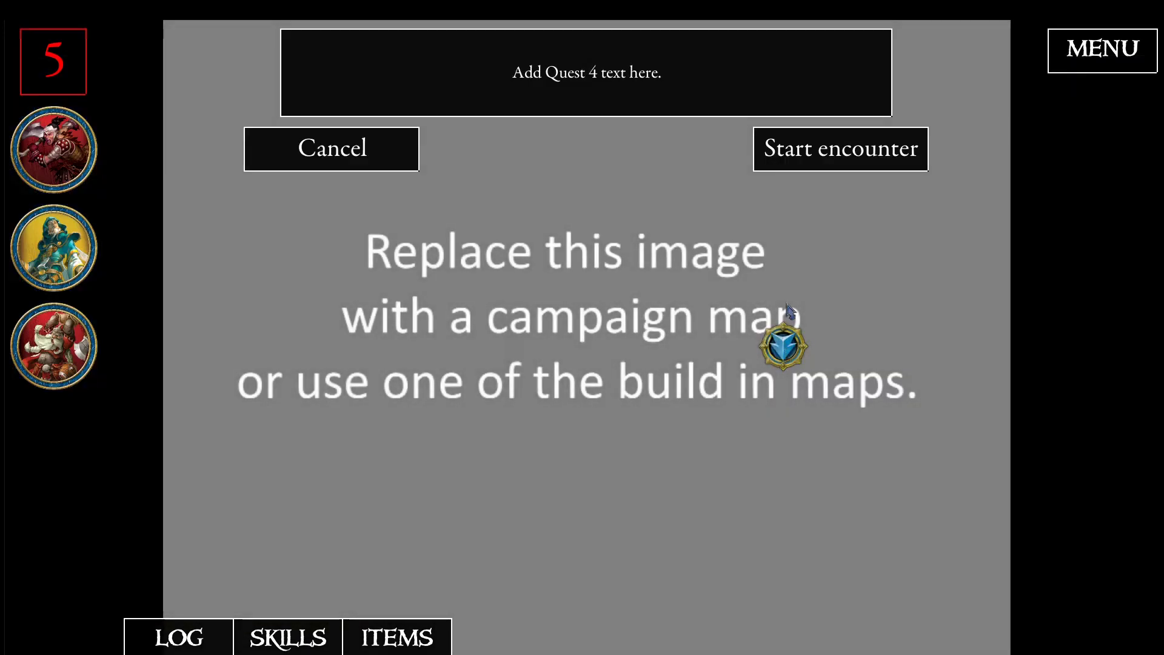
click(805, 156)
click(803, 161)
click(816, 174)
click(819, 172)
click(821, 174)
click(817, 180)
click(818, 155)
click(814, 155)
- Simulate a victory in Quest 4 and continue through its outcome, visiting the city and leaving it again
click(479, 286)
click(858, 151)
click(843, 158)
click(839, 160)
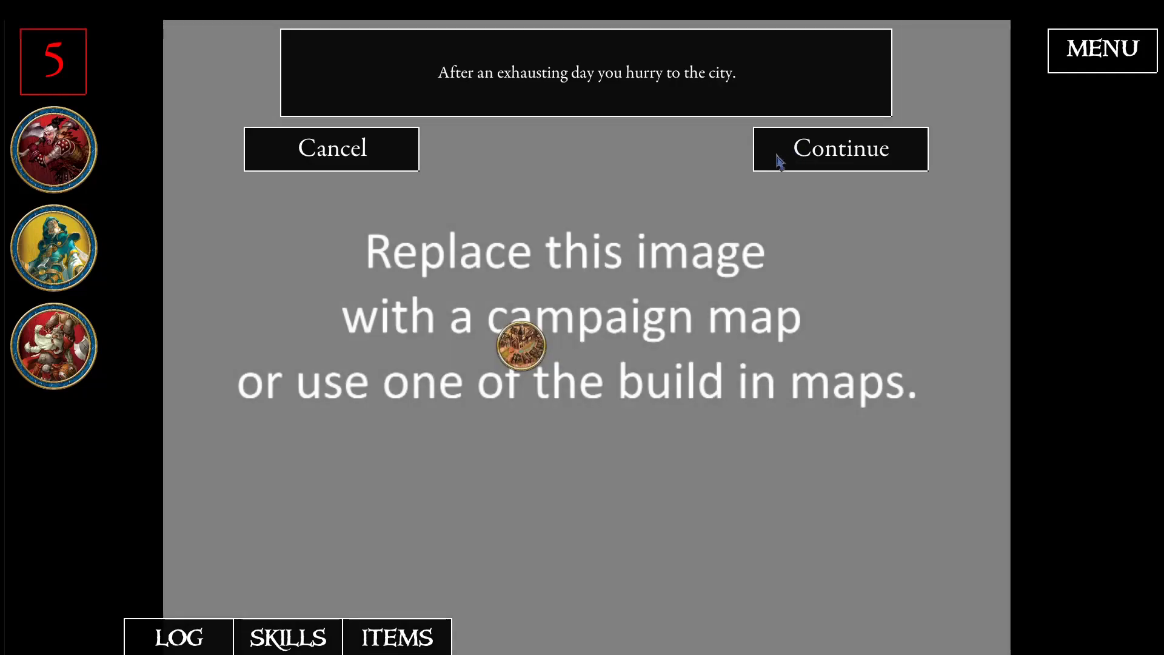
click(780, 163)
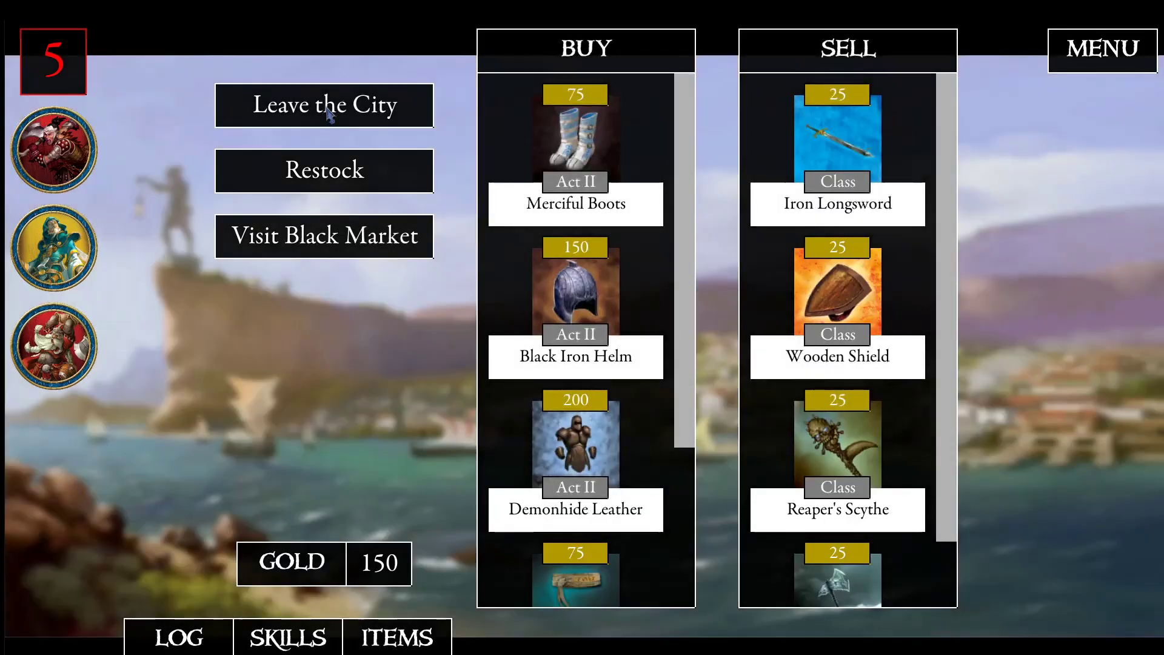
click(810, 145)
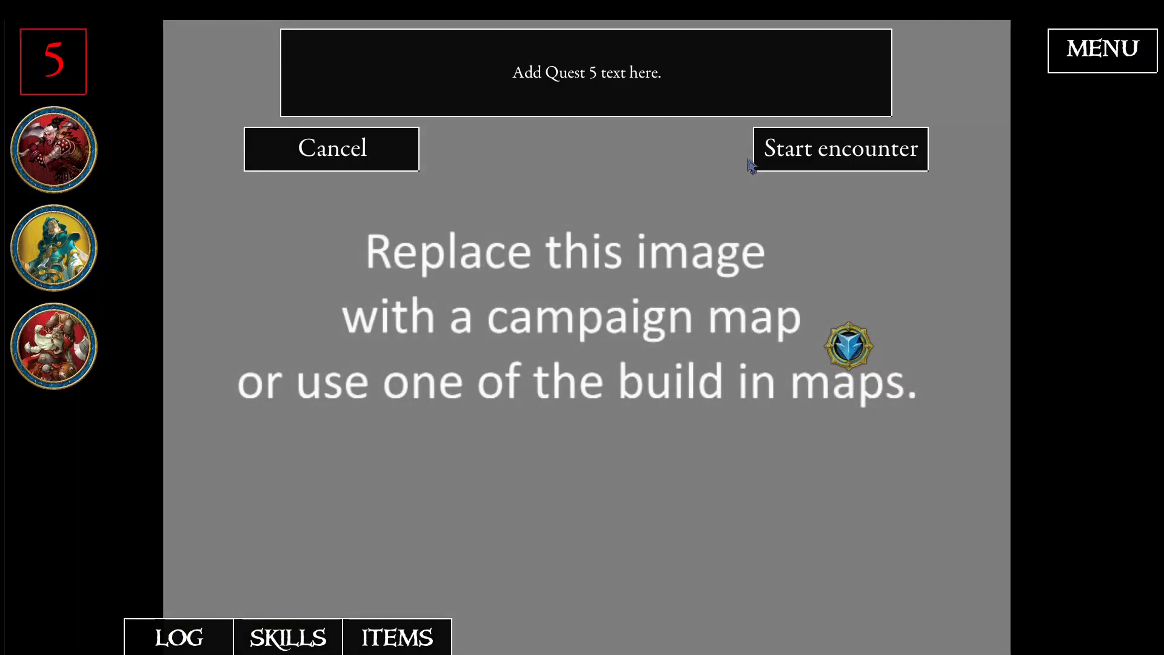
- Start the Quest 5 encounter and play through its travel events, tile setup, introduction and simulated outcome
click(781, 165)
click(794, 167)
click(797, 168)
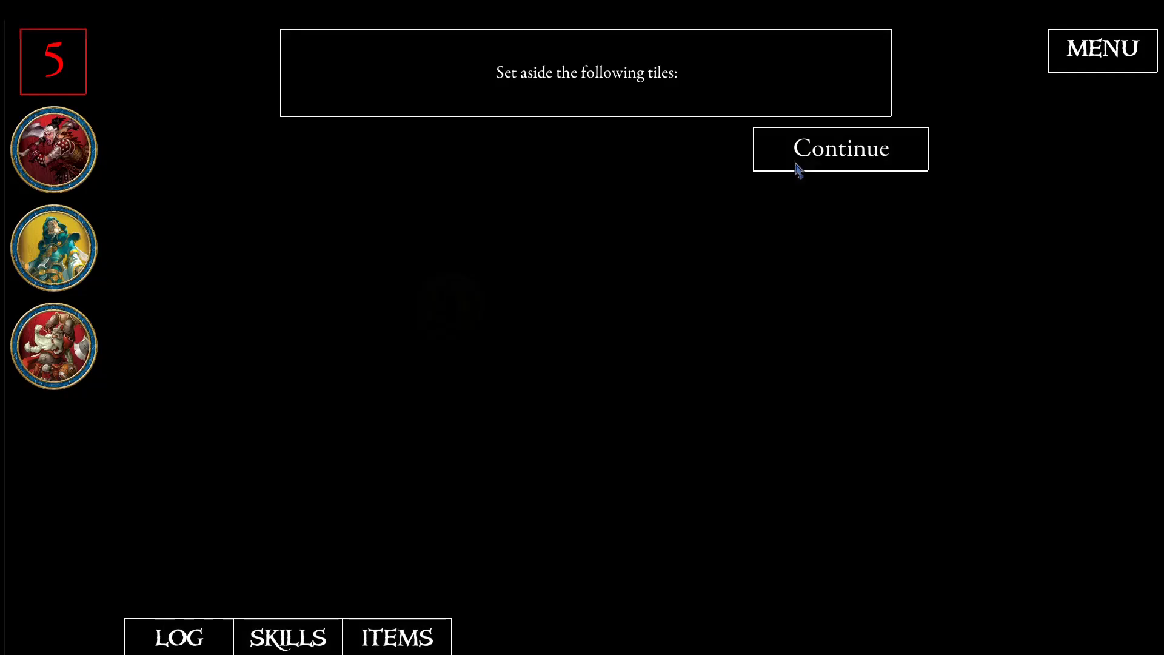
click(797, 158)
click(799, 159)
click(798, 161)
click(800, 161)
click(804, 162)
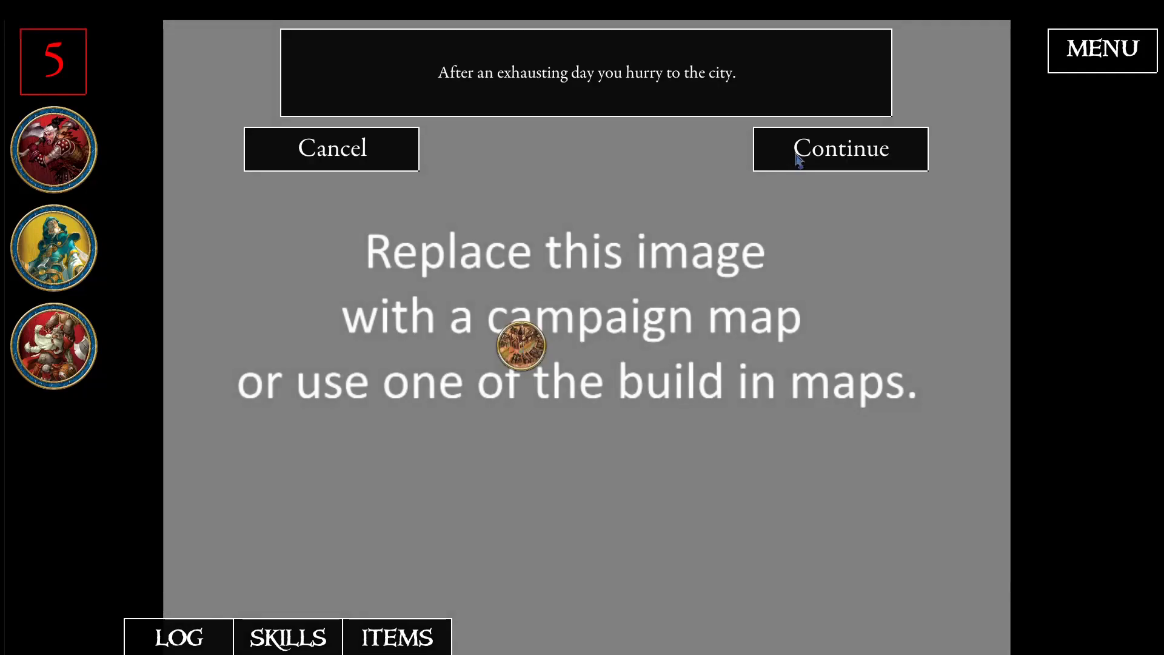
- Return to the city after Quest 5 and leave it for the finale
click(797, 160)
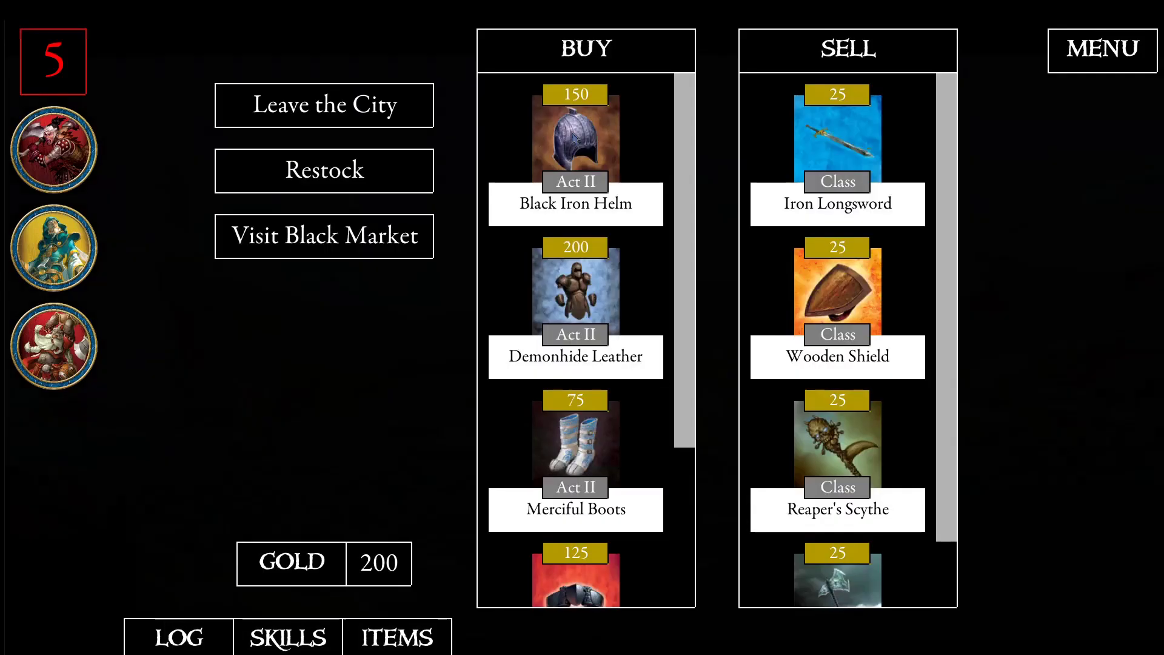
click(324, 104)
click(810, 149)
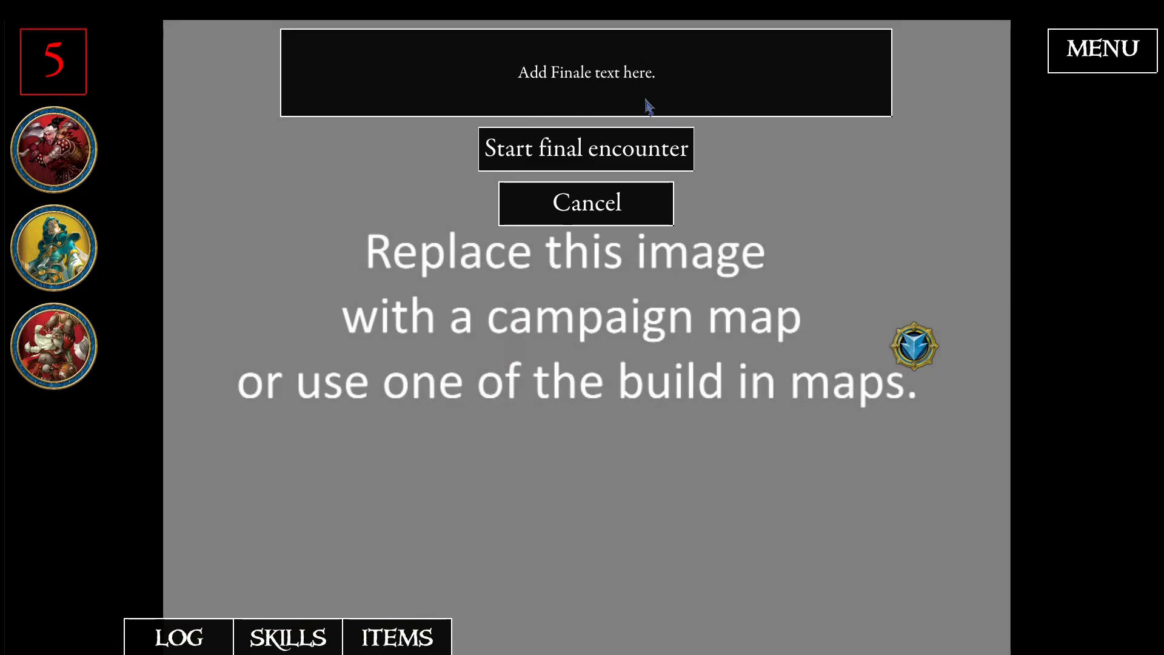
- Start the final encounter and continue through the road and water travel events, leaving the wagon's chest unopened
click(598, 162)
click(782, 184)
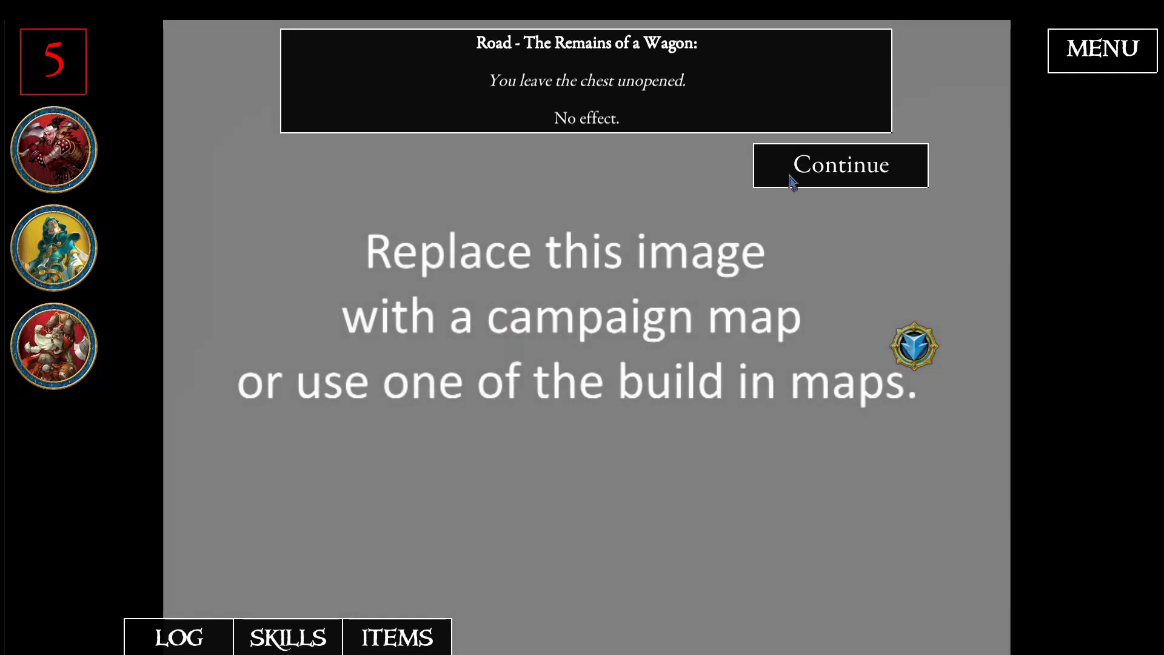
click(793, 179)
click(800, 176)
click(803, 173)
click(804, 172)
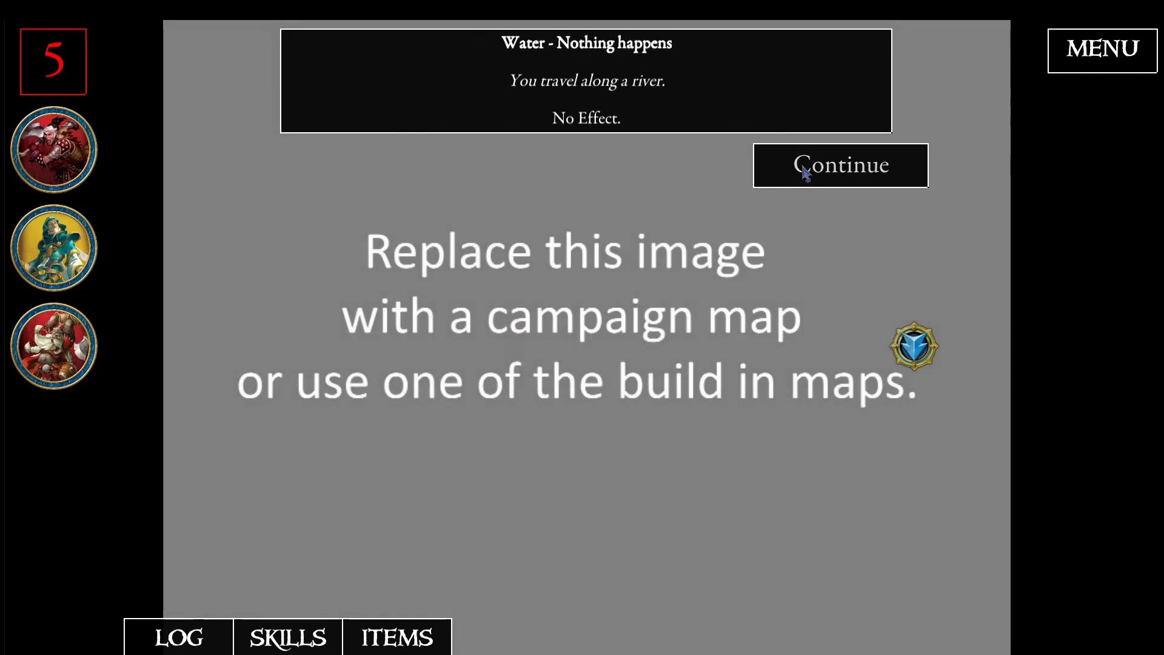
click(807, 166)
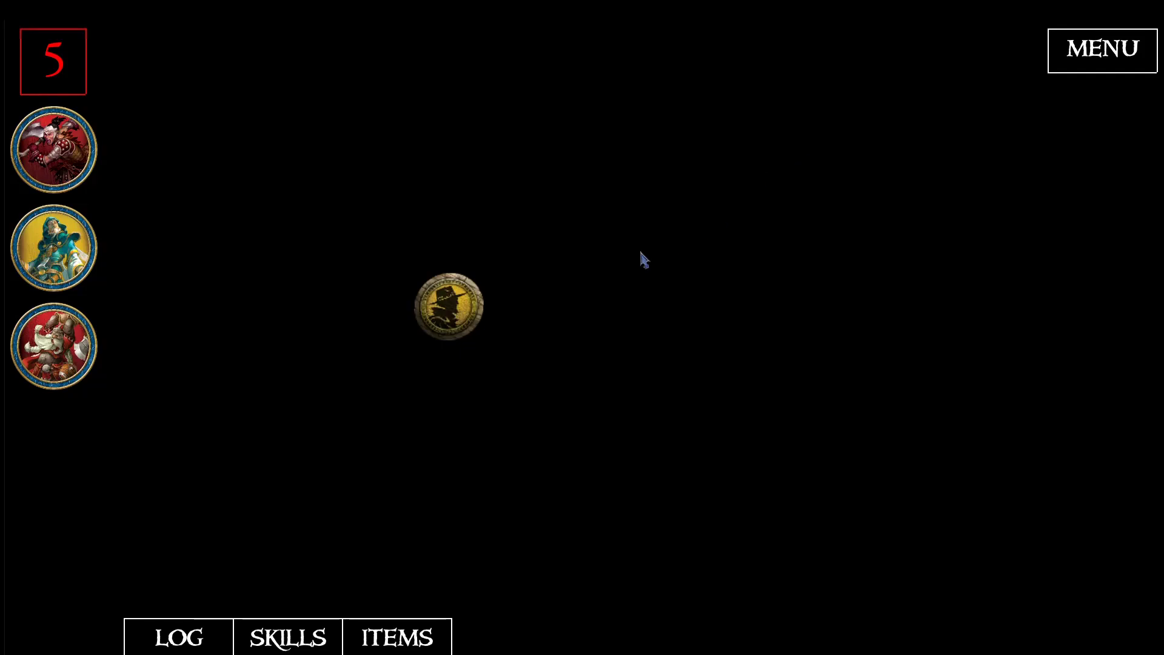
- Simulate a victory in the finale and proceed to the campaign end screen
click(459, 315)
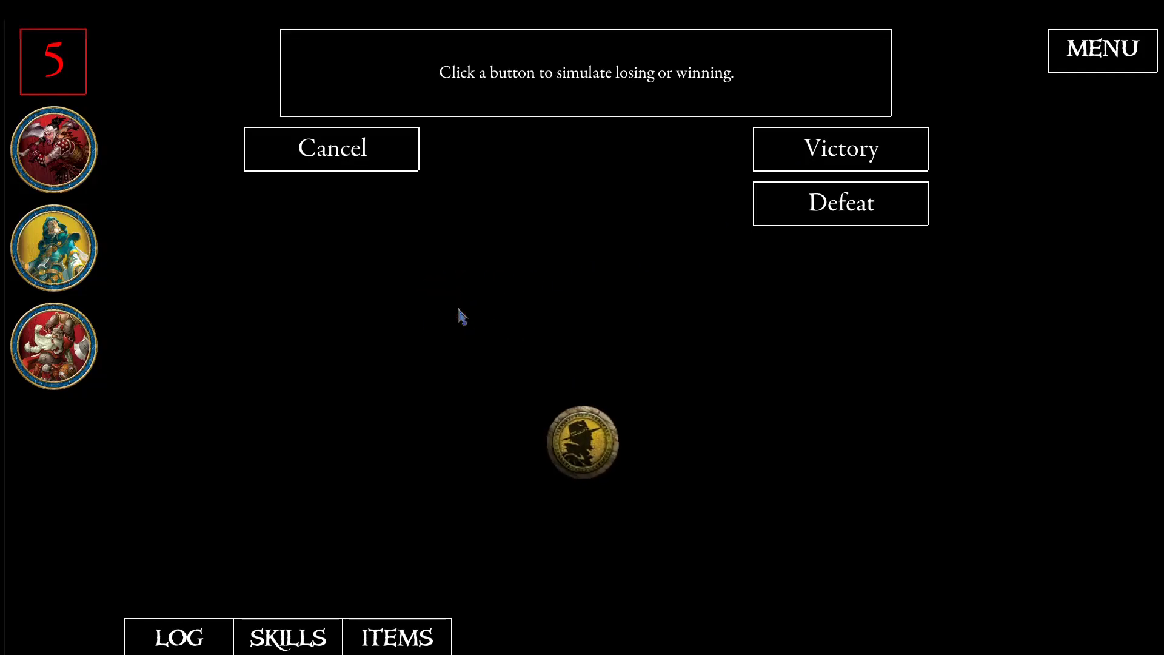
click(794, 155)
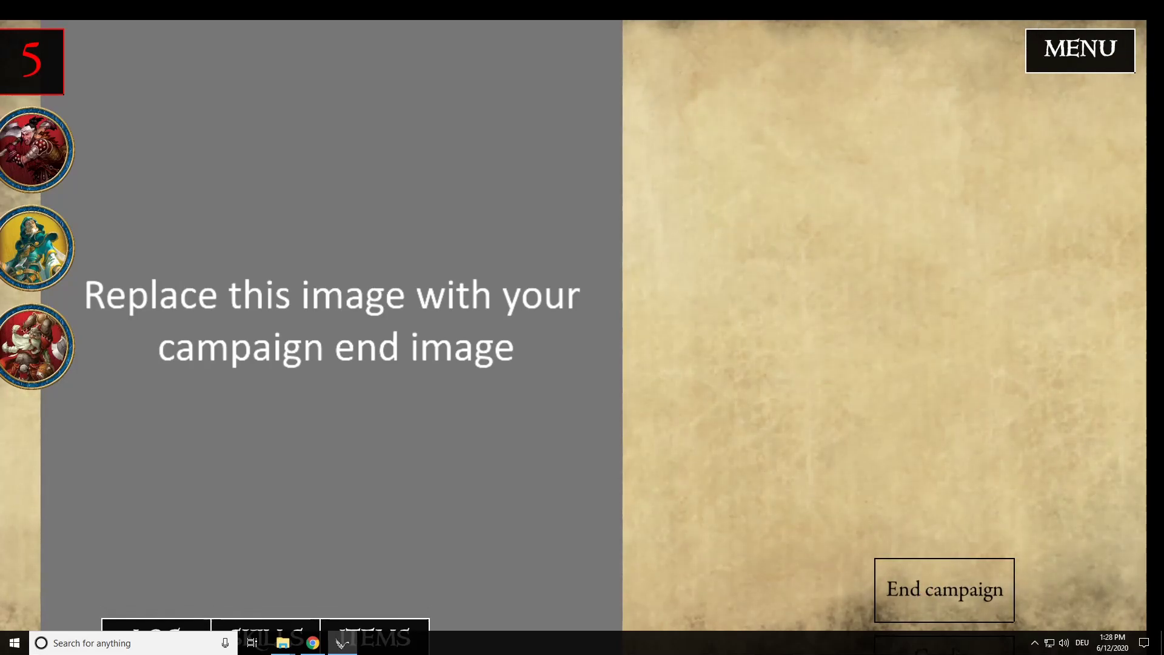
drag(861, 18, 993, 8)
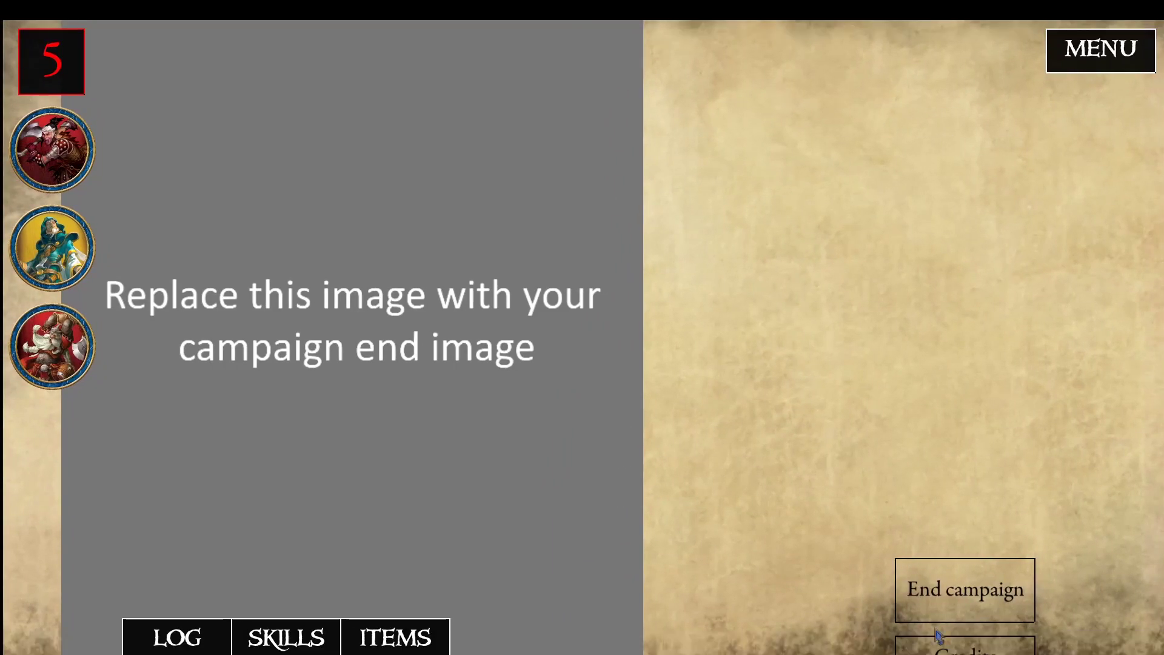
- View the campaign credits and end the campaign
click(967, 642)
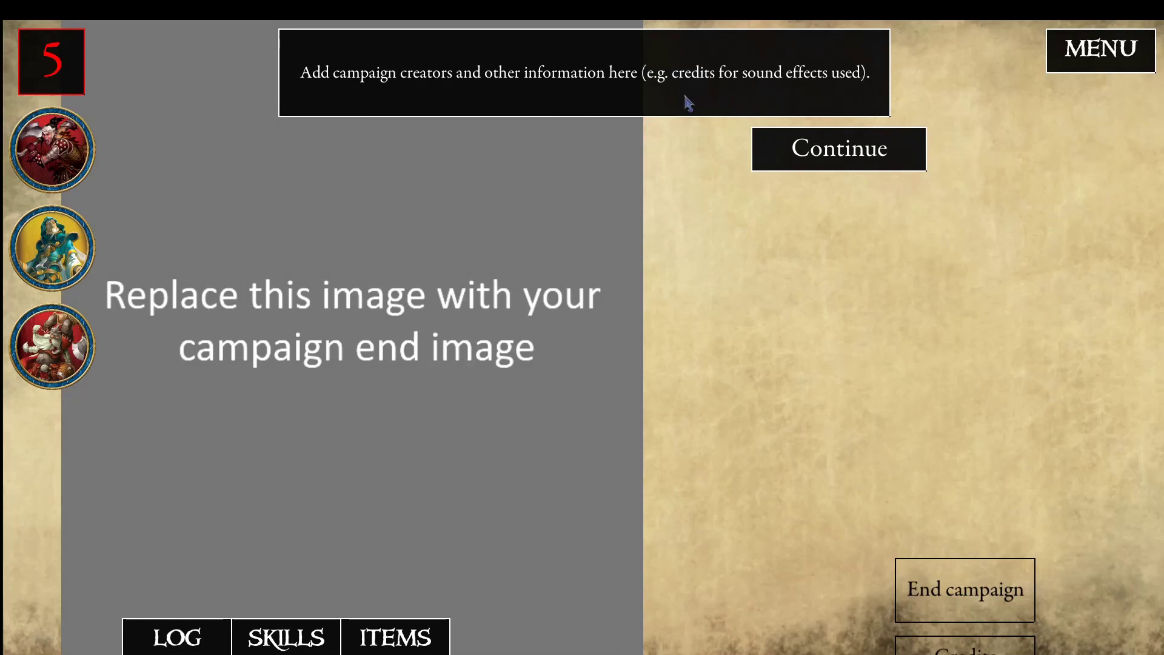
click(806, 147)
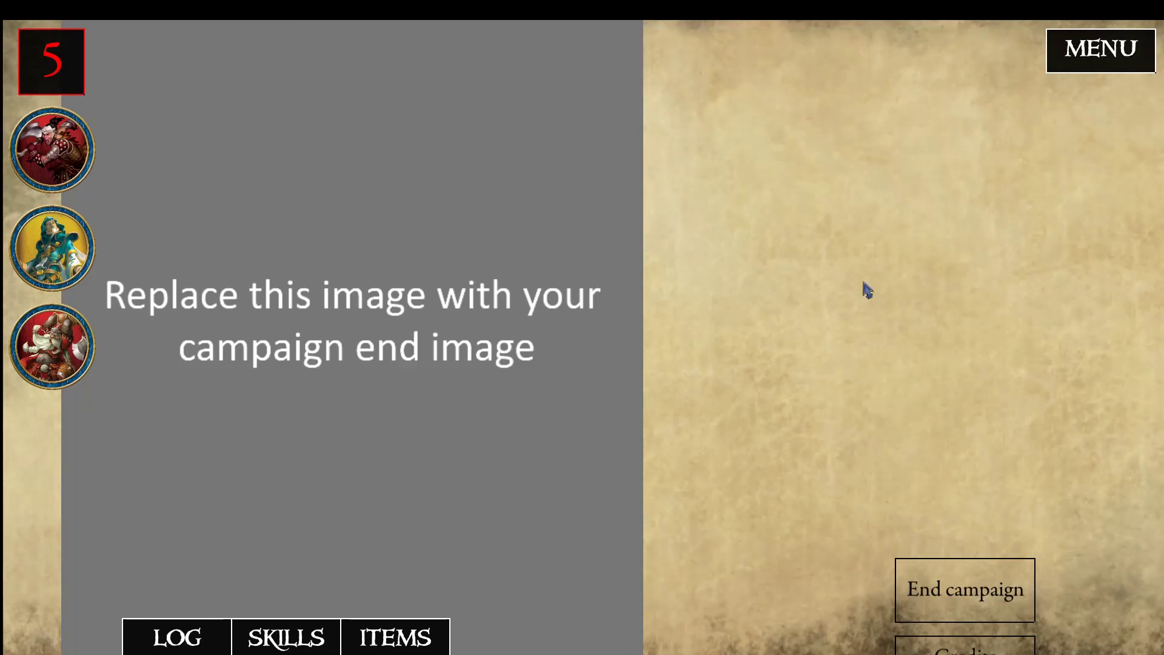
click(958, 606)
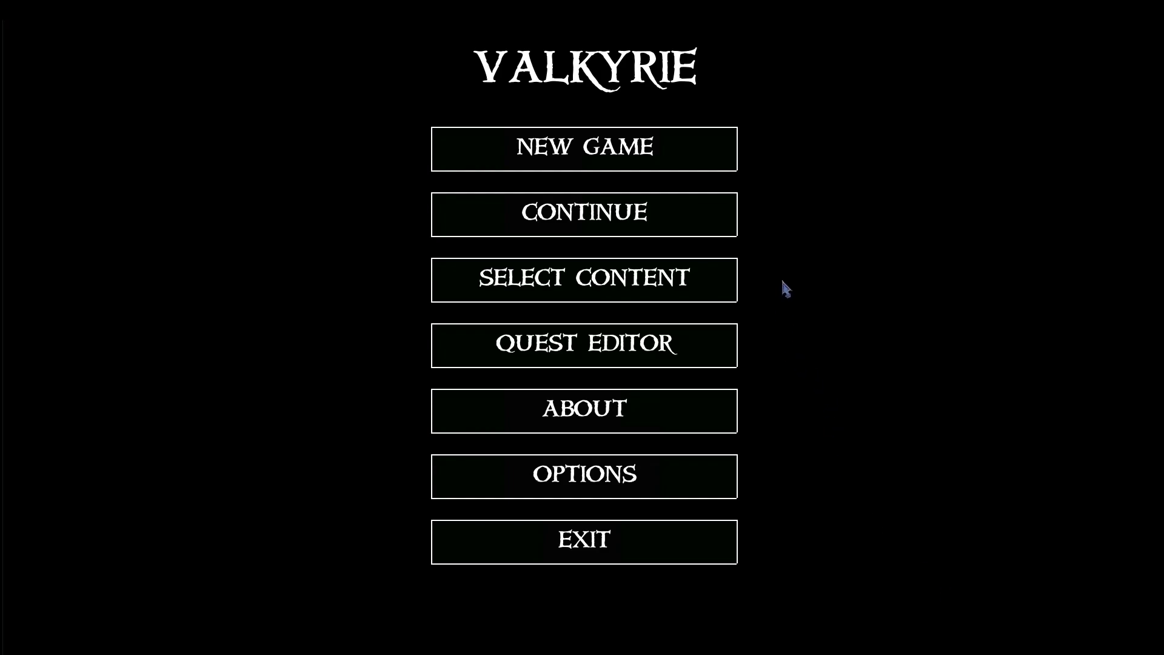
- Open the Valkyrie - Descent - Campaign Template quest in the quest editor
click(645, 354)
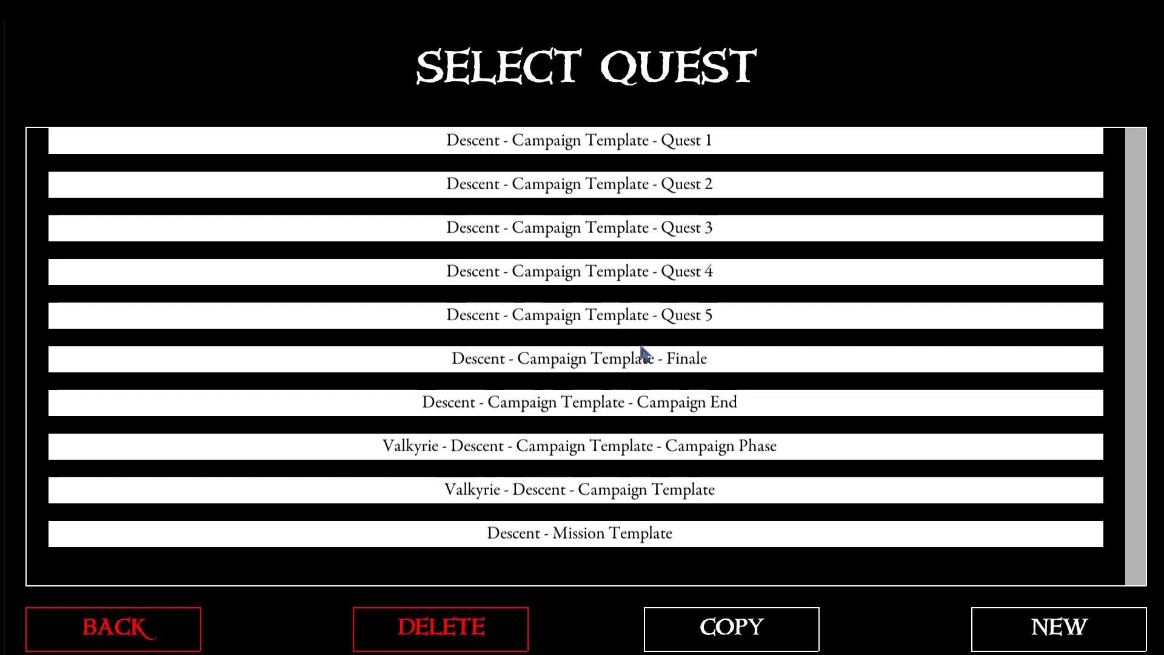
click(616, 495)
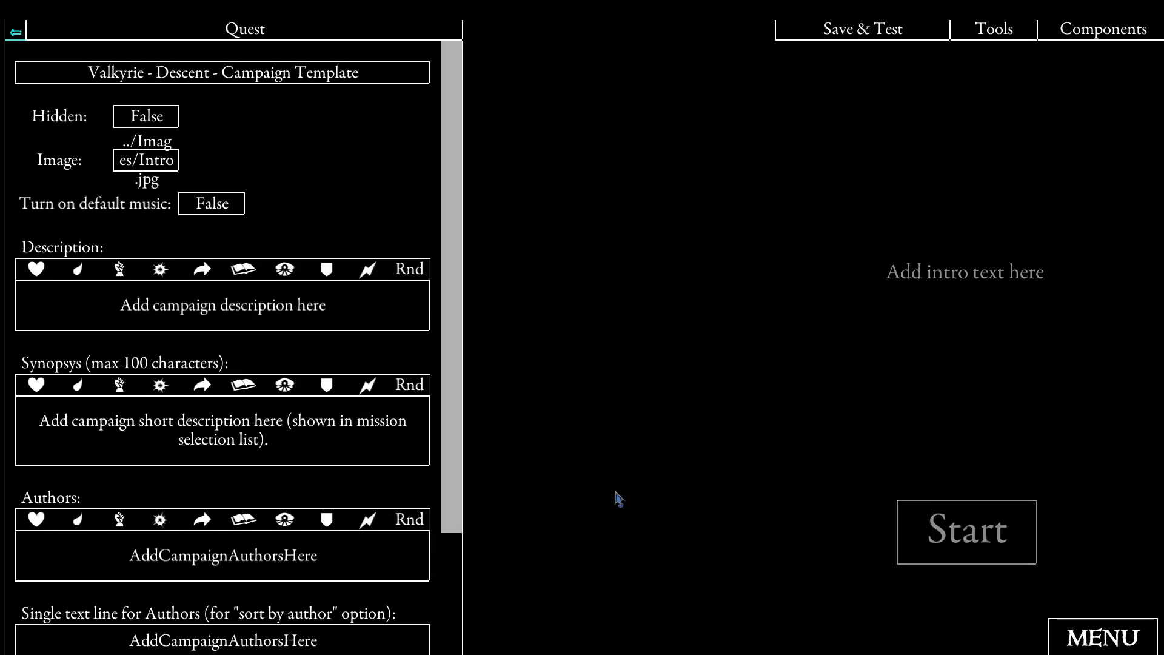
scroll(457, 388, down, 3)
- Filter the components to events from events.ini, examine EventStart and follow its Continue link to EventInitializeCampaign
click(1070, 31)
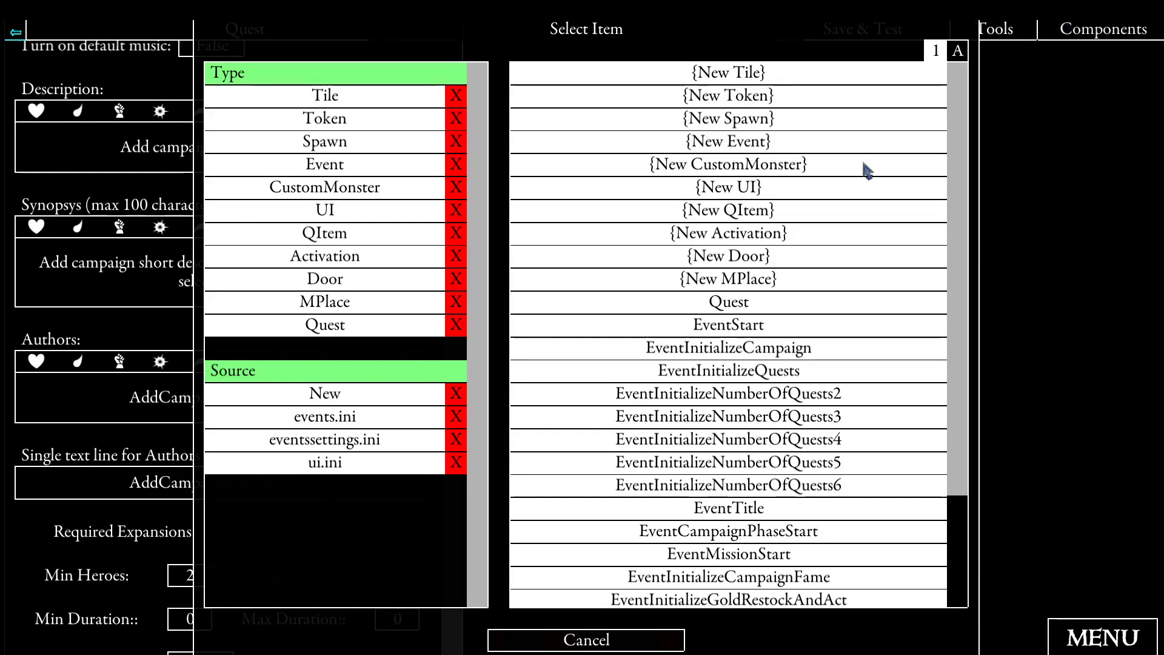
click(343, 419)
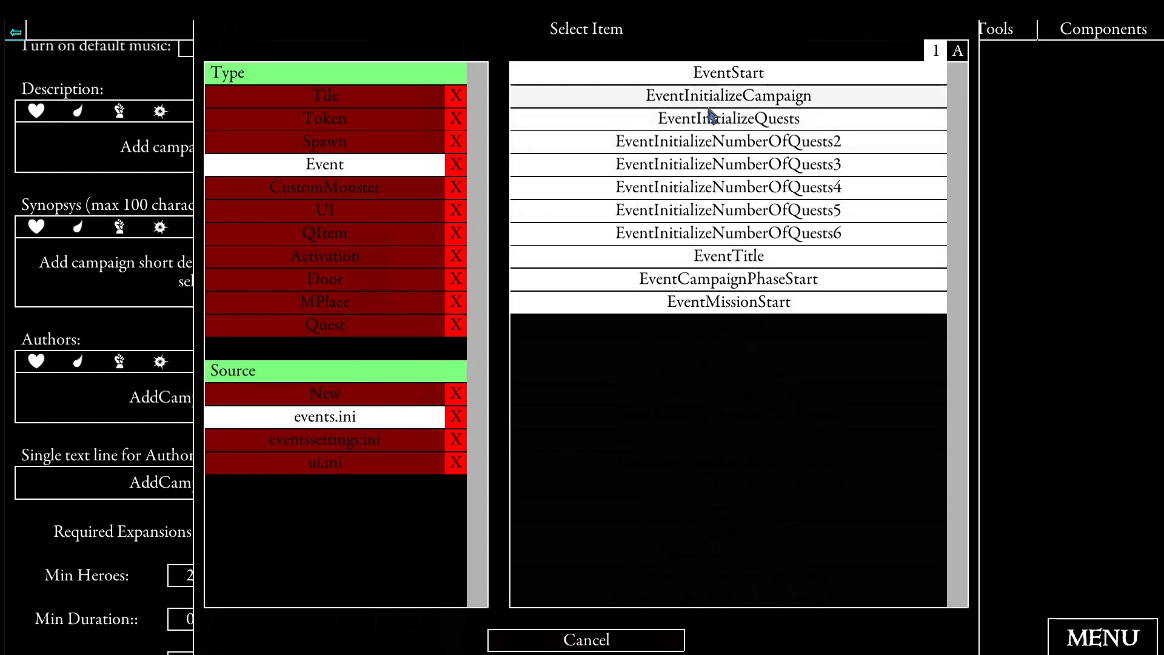
click(710, 78)
scroll(399, 250, down, 5)
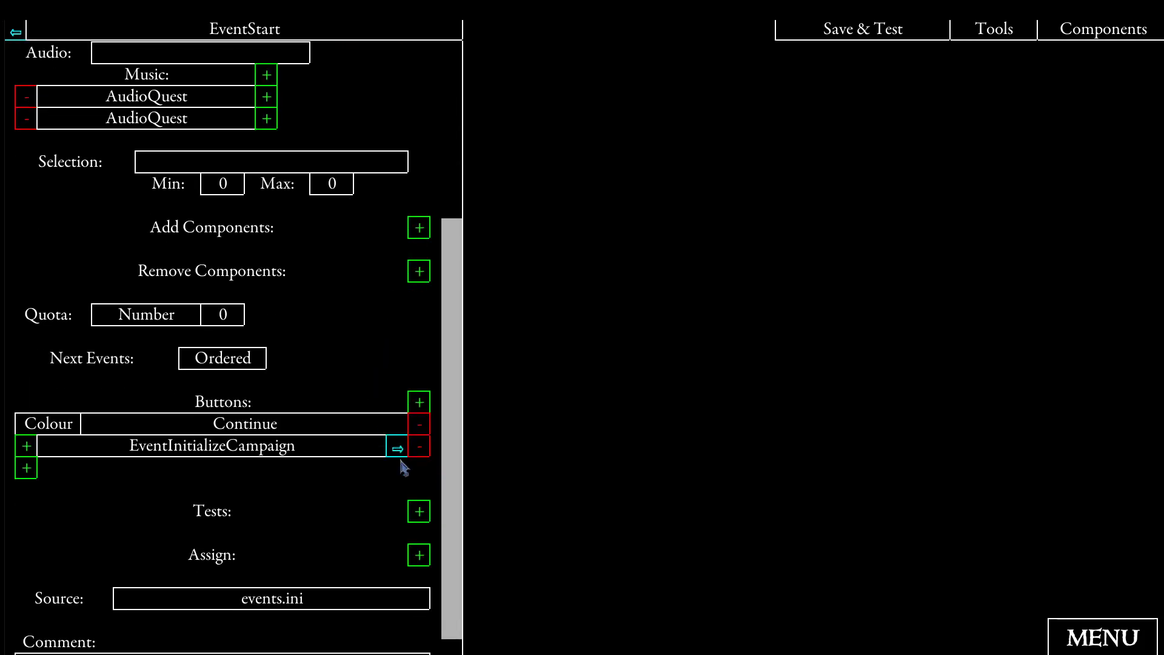
click(398, 451)
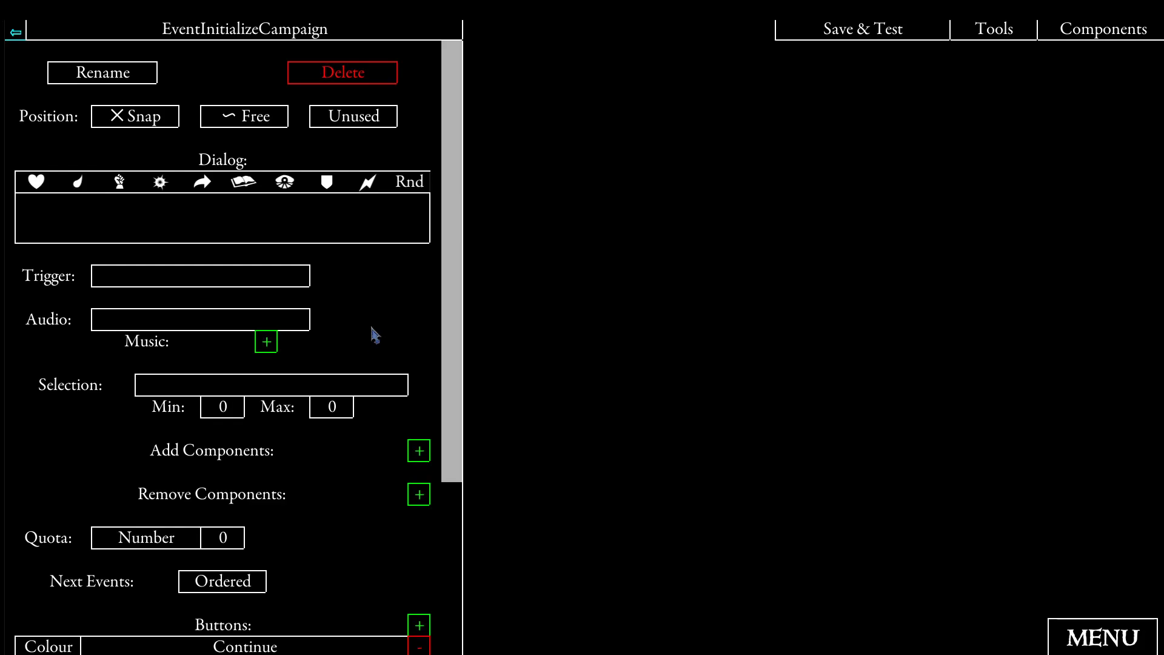
- Follow EventInitializeCampaign's Continue link to EventInitializeCampaignFame and examine its fame assignments and comment
scroll(376, 329, down, 2)
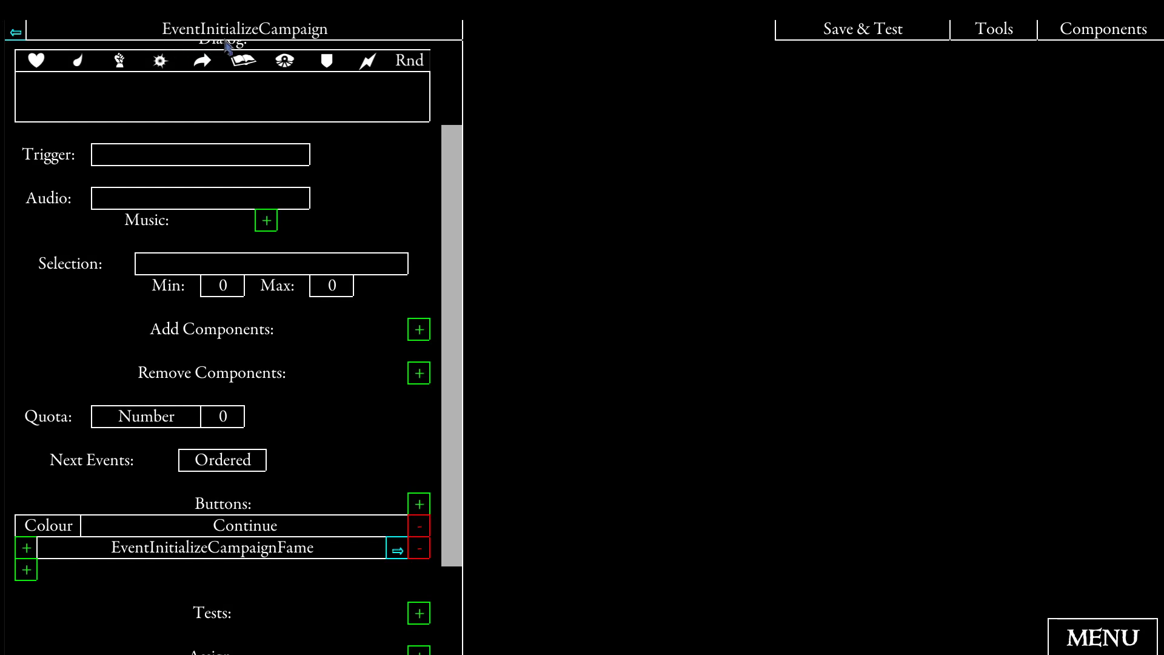
scroll(455, 244, up, 1)
drag(455, 244, 402, 400)
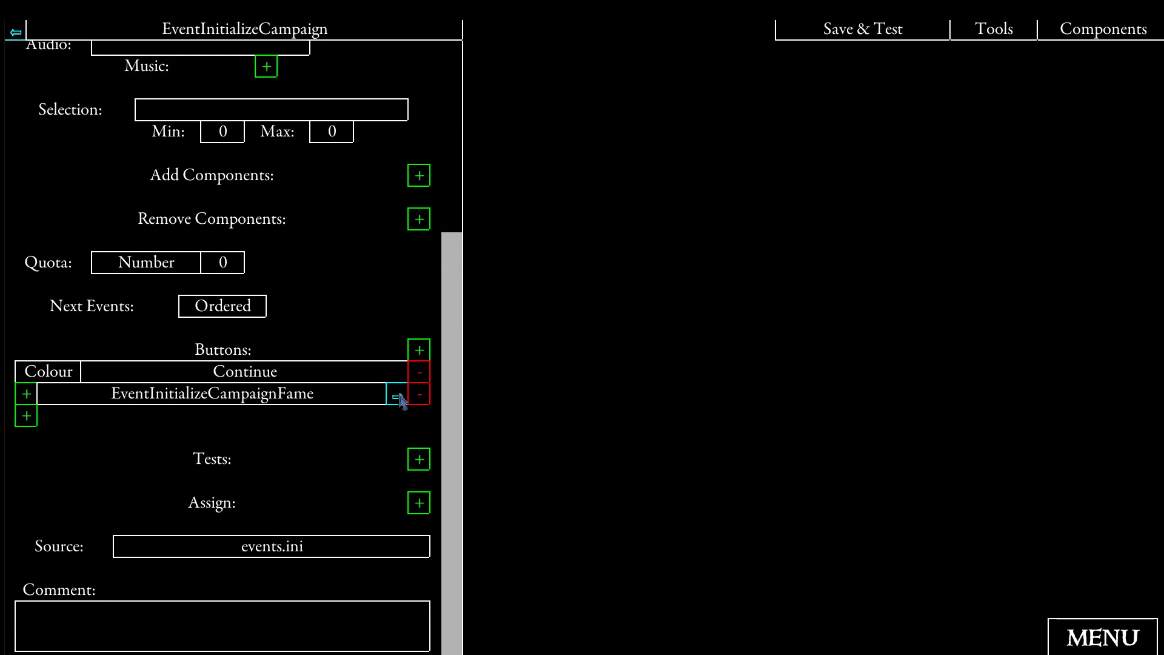
click(397, 397)
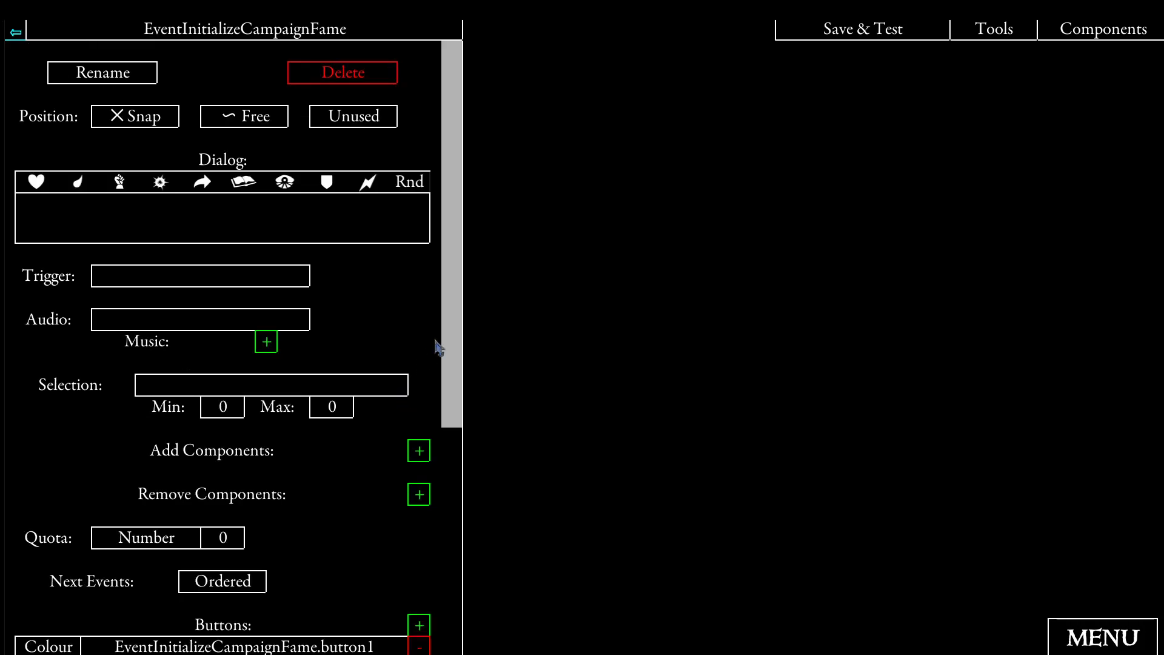
drag(457, 281, 453, 494)
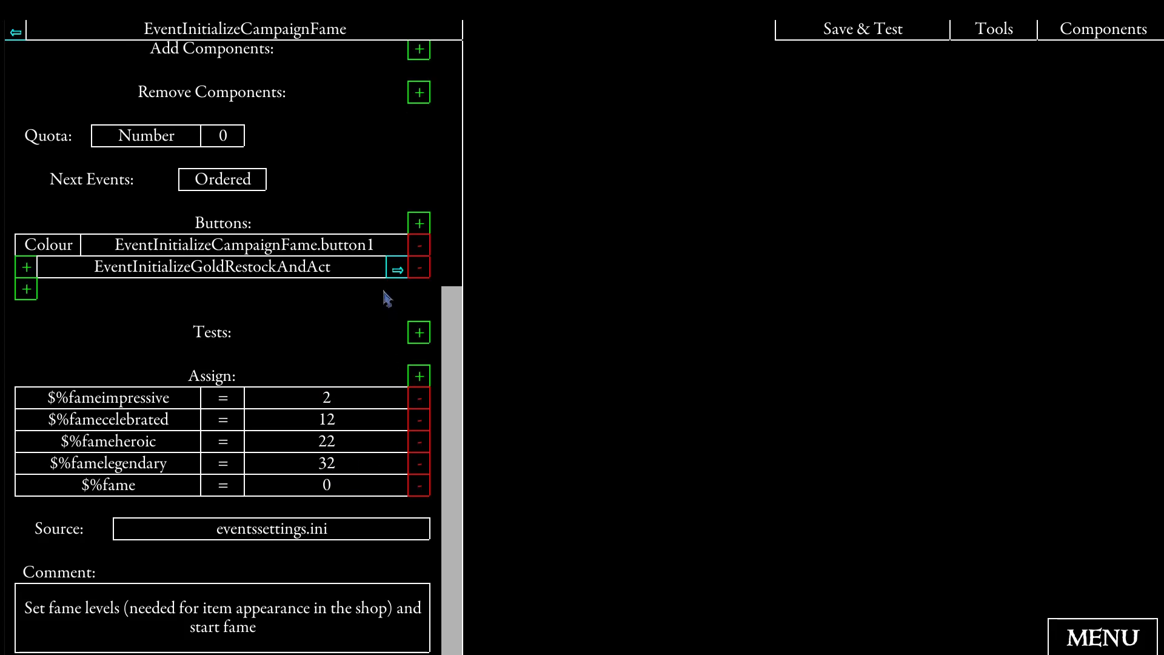
- Follow the link to EventInitializeGoldRestockAndAct and examine its gold, XP, restock and act assignments and comment
click(397, 269)
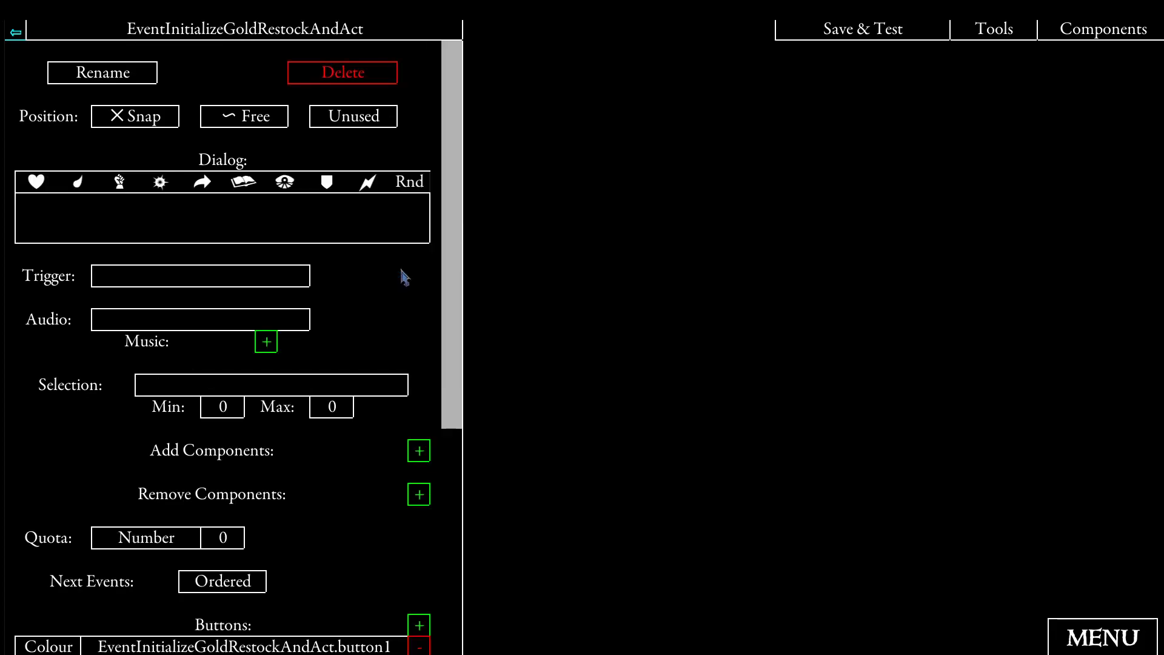
scroll(400, 279, down, 3)
scroll(400, 280, down, 3)
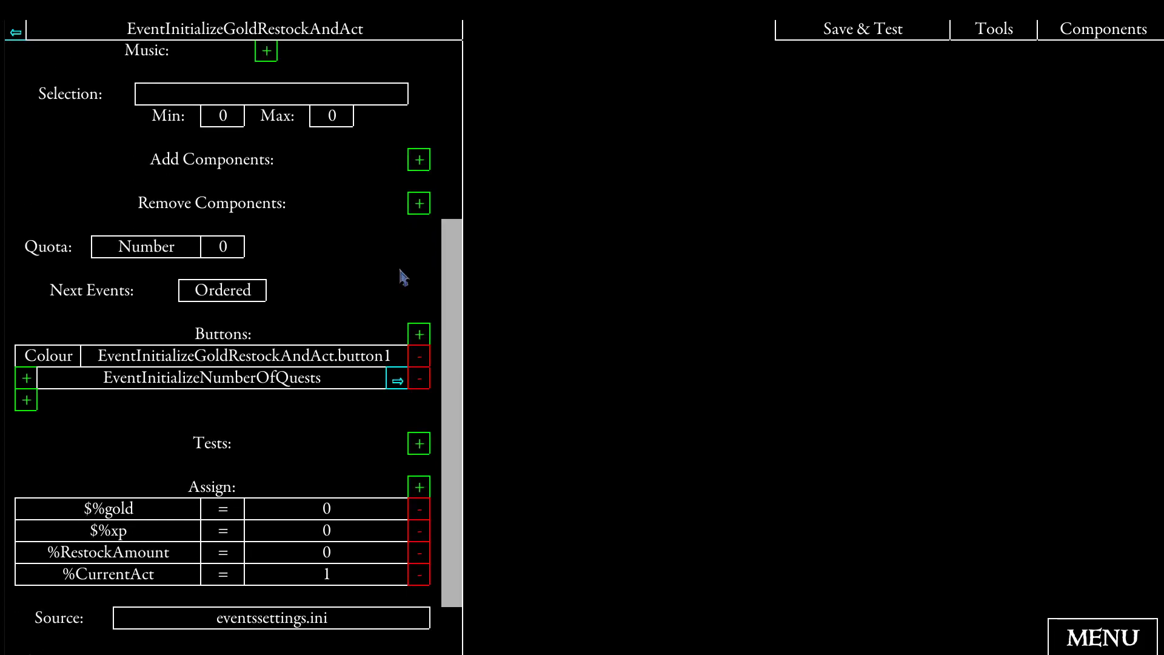
scroll(339, 464, down, 1)
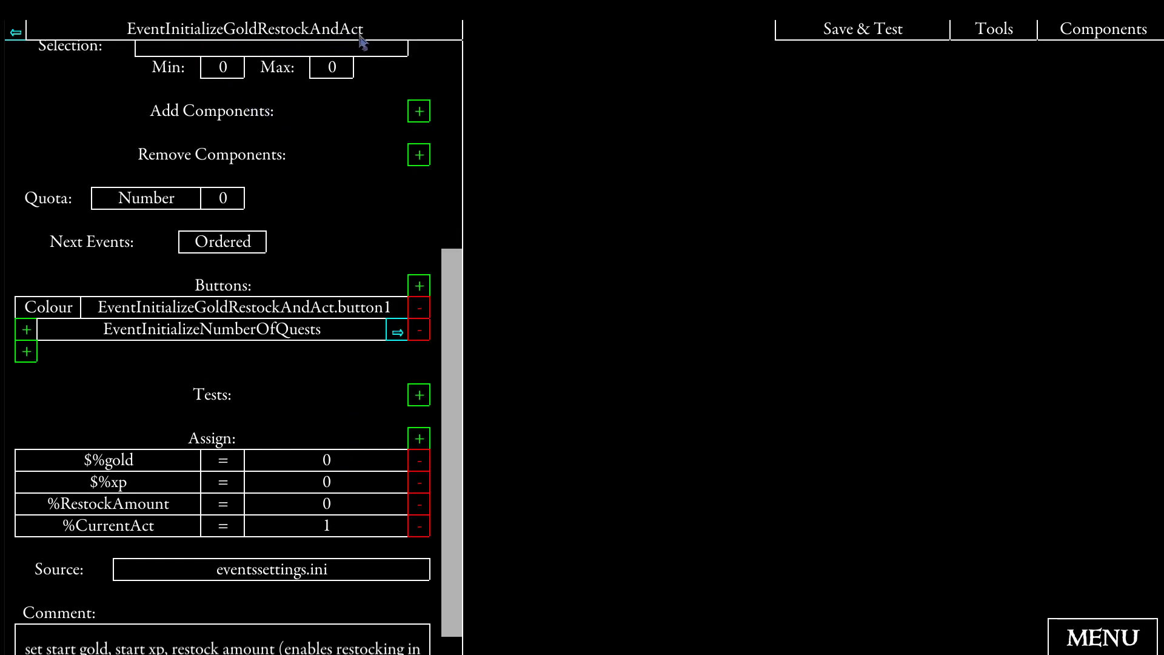
scroll(328, 387, down, 1)
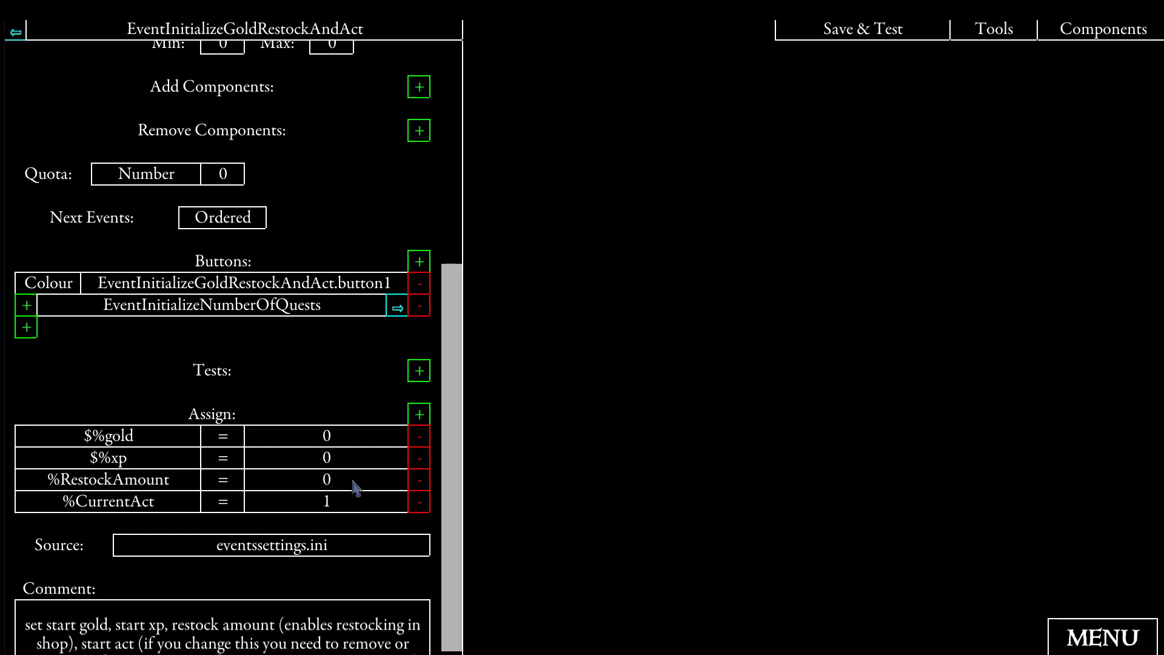
- Return to EventInitializeCampaignFame and set the assigned value of $%fame to 23
click(23, 37)
scroll(302, 340, down, 5)
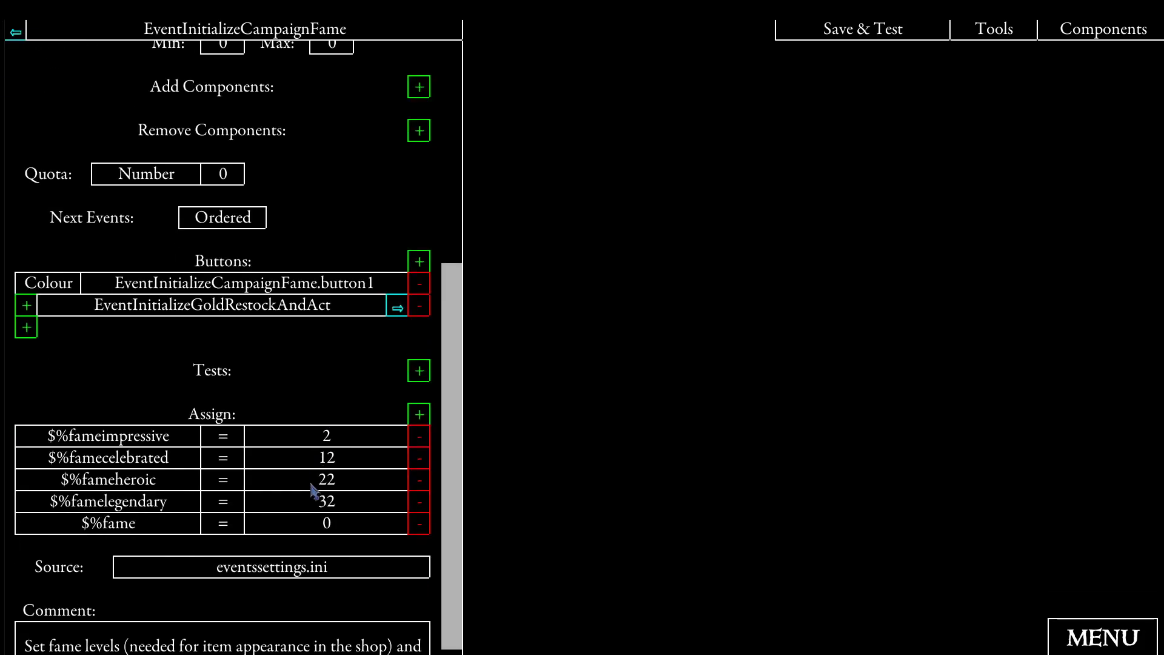
click(326, 525)
click(340, 96)
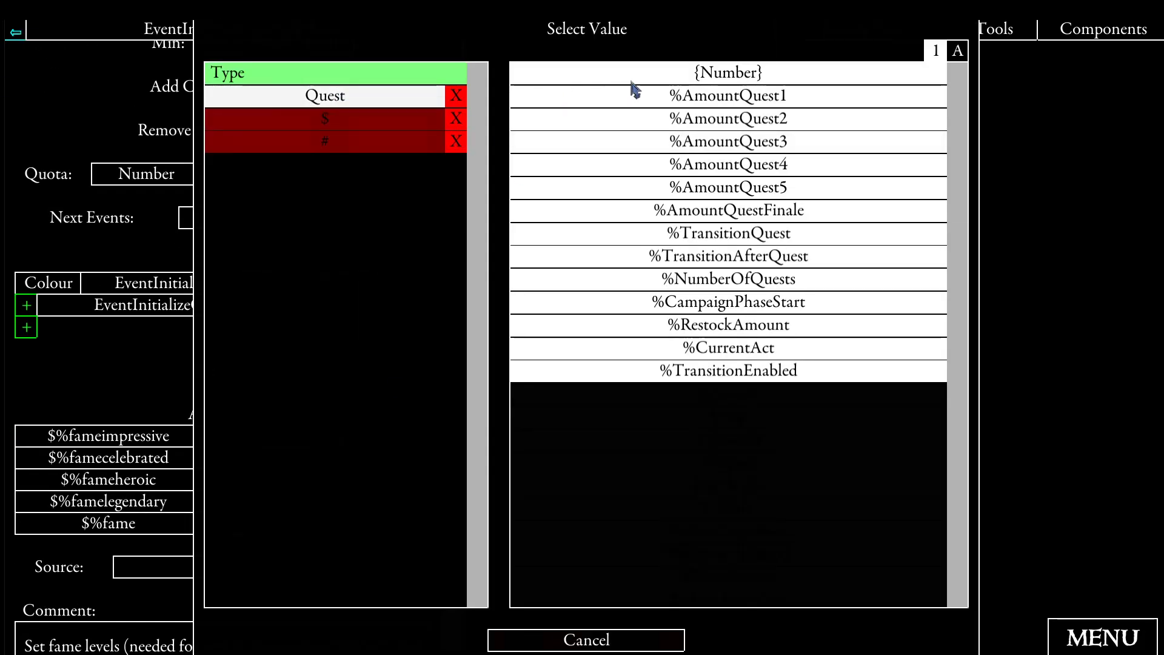
click(637, 79)
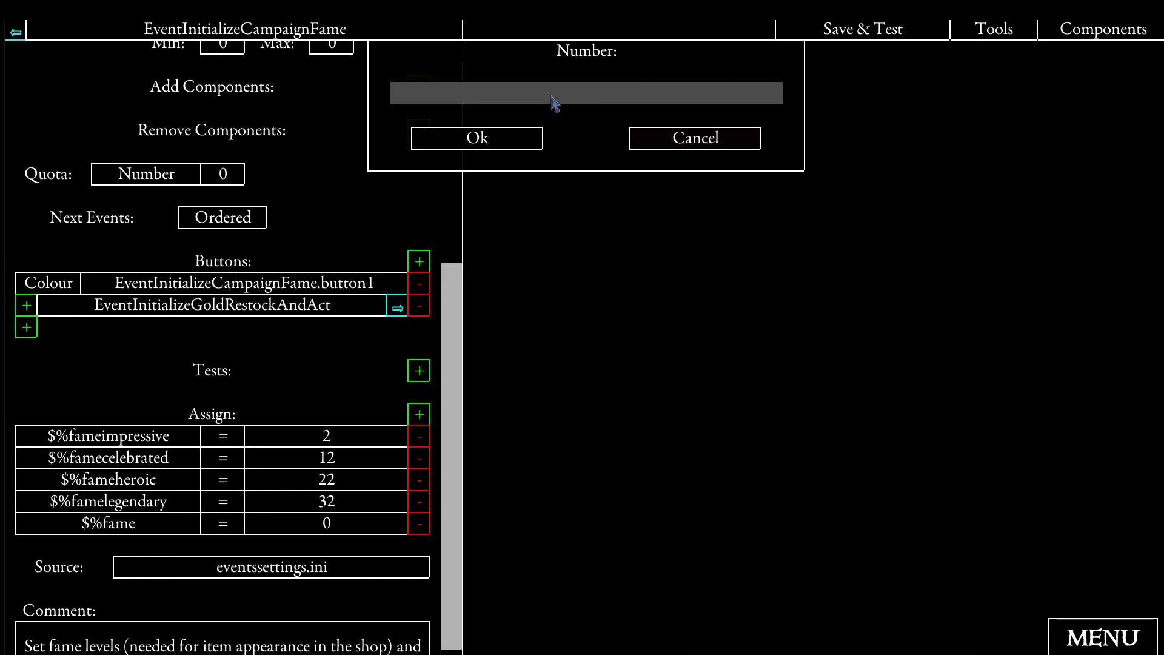
text(23)
click(488, 138)
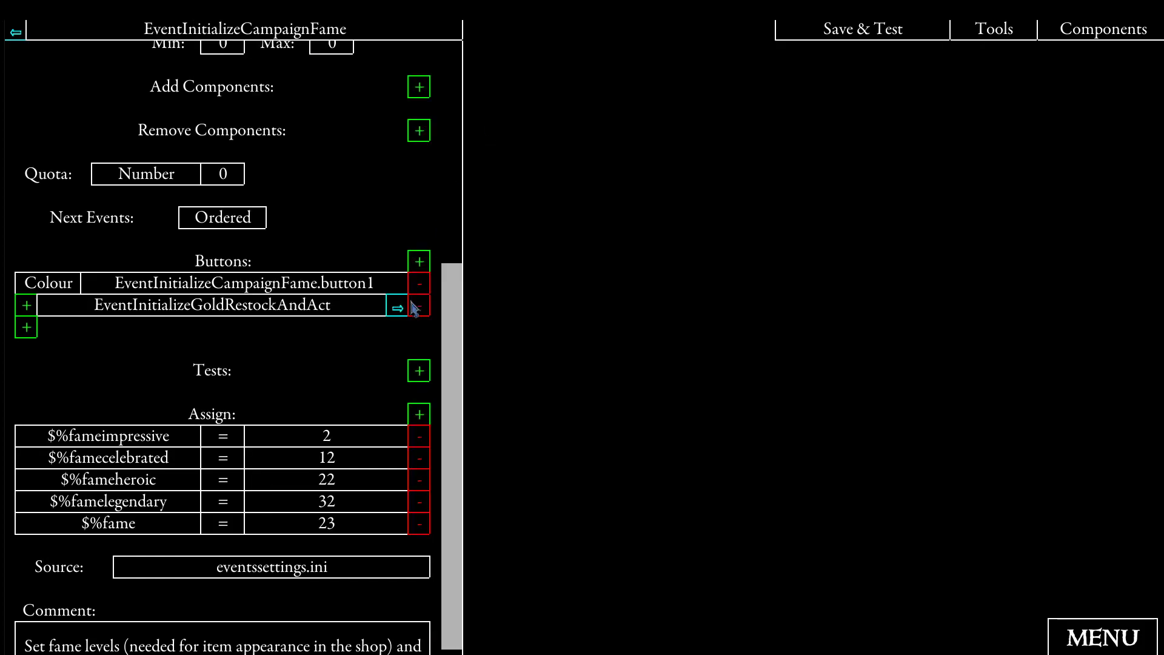
- Open the linked EventInitializeGoldRestockAndAct event and set its $%gold assignment to 500
click(397, 308)
scroll(402, 320, down, 5)
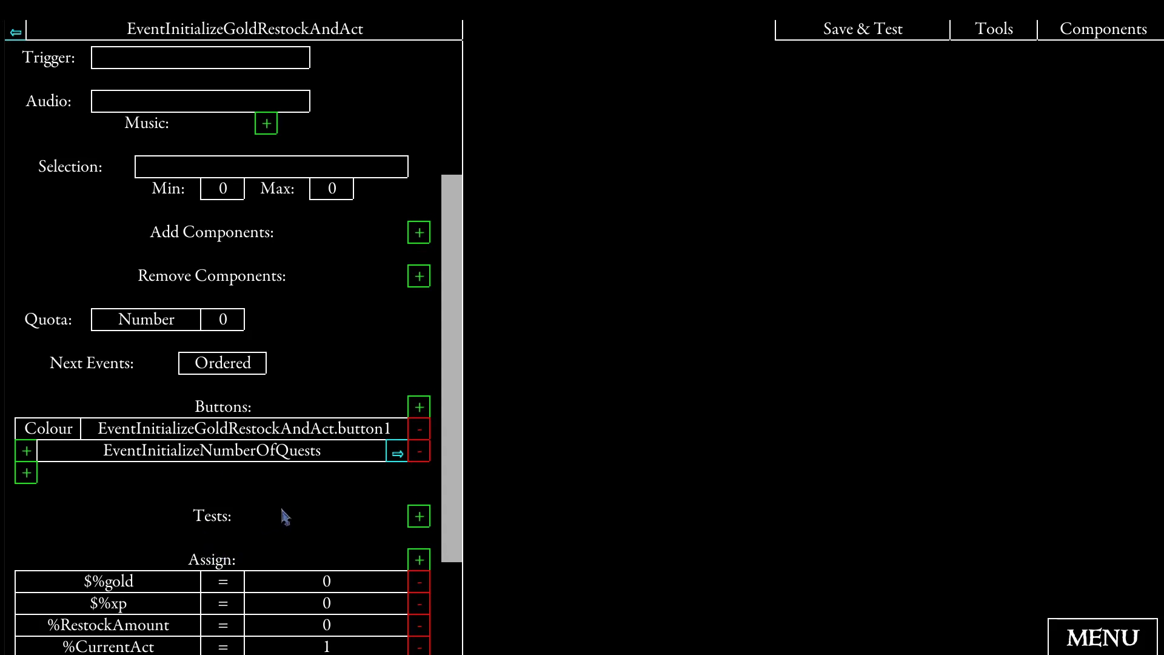
scroll(376, 503, down, 2)
click(338, 485)
click(624, 83)
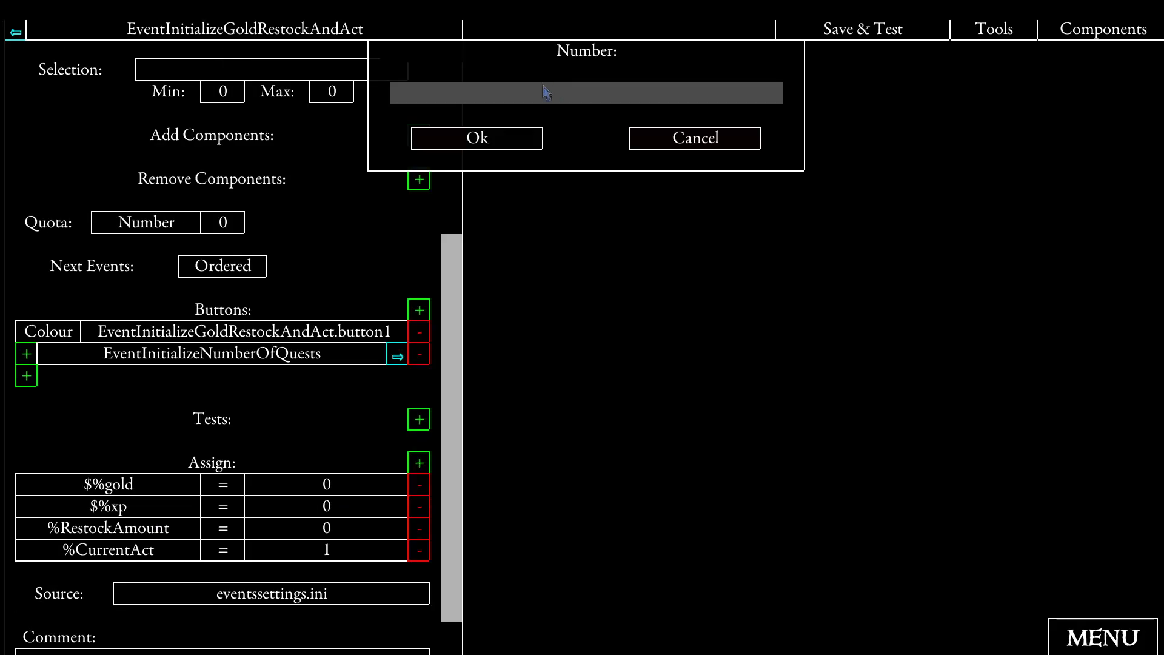
text(500)
click(476, 141)
- Set the $%xp assignment in EventInitializeGoldRestockAndAct to 5
click(329, 525)
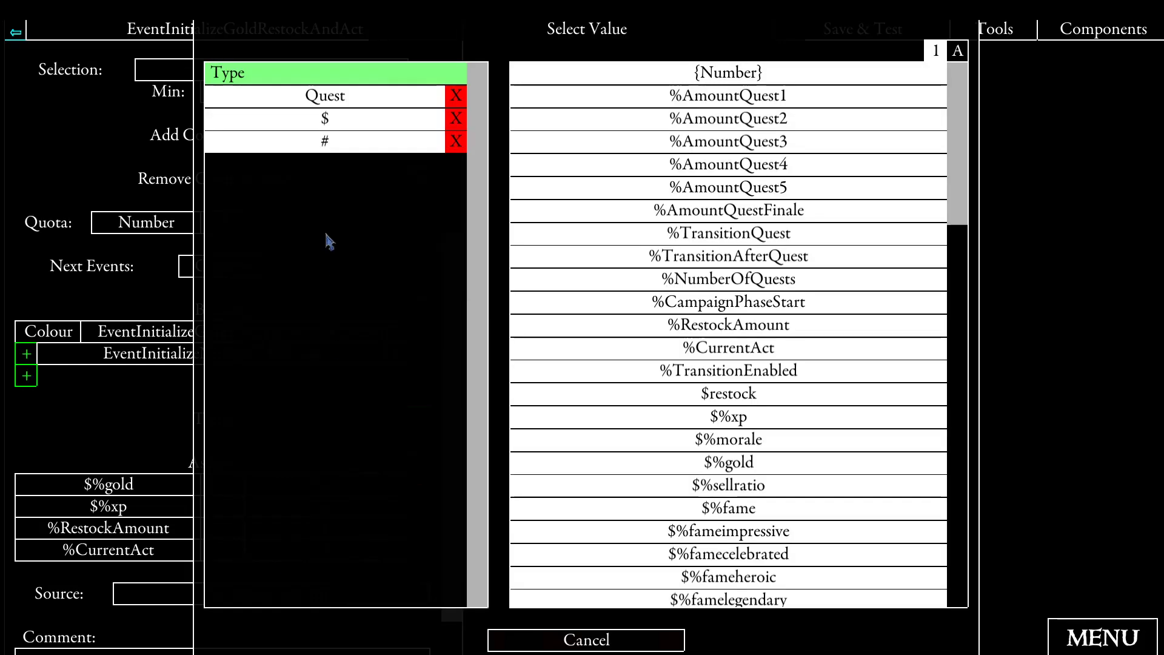
click(643, 75)
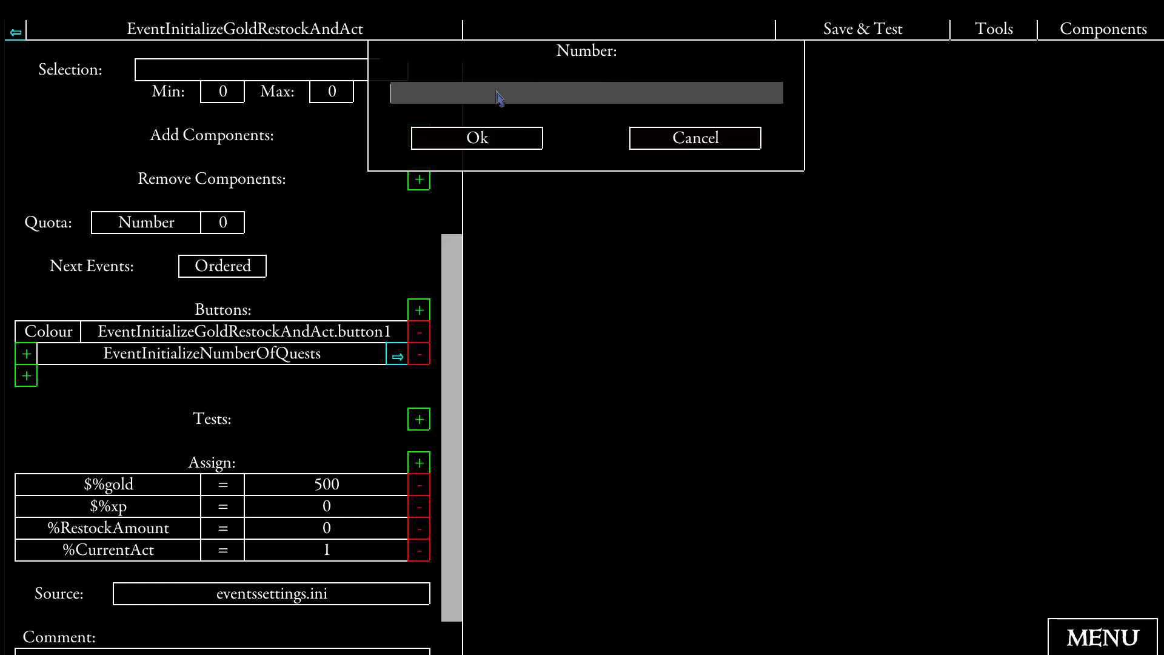
text(5)
click(500, 142)
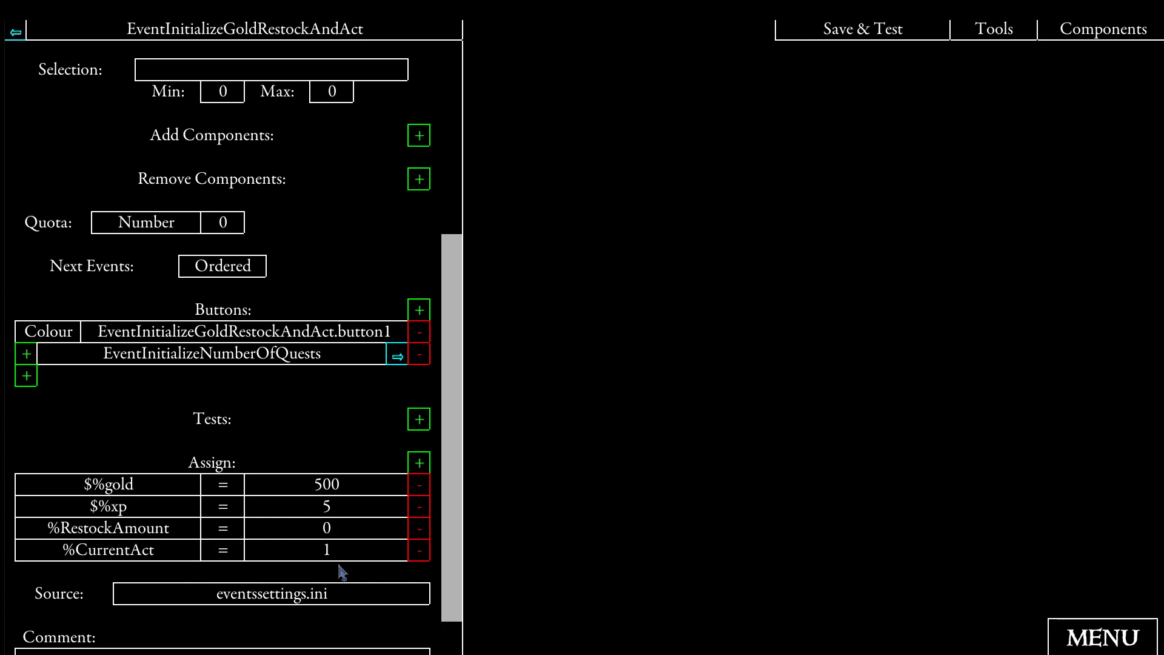
- Set the %RestockAmount assignment to 10, limiting the value choices to quest variables
click(327, 532)
click(376, 109)
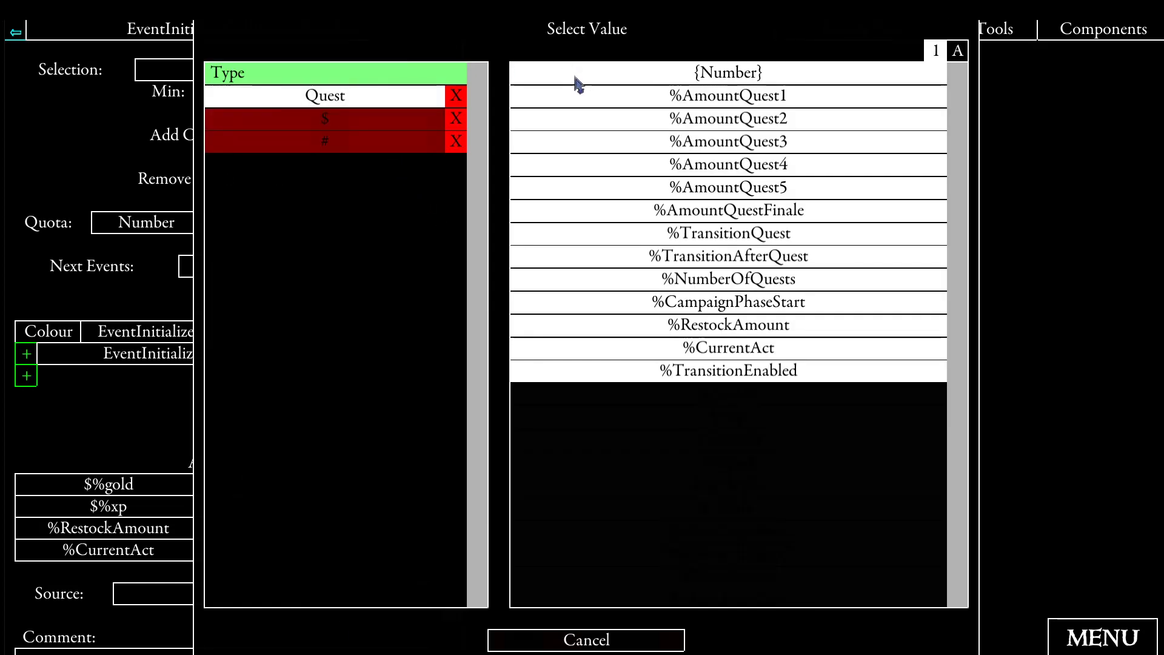
click(577, 83)
text(1)
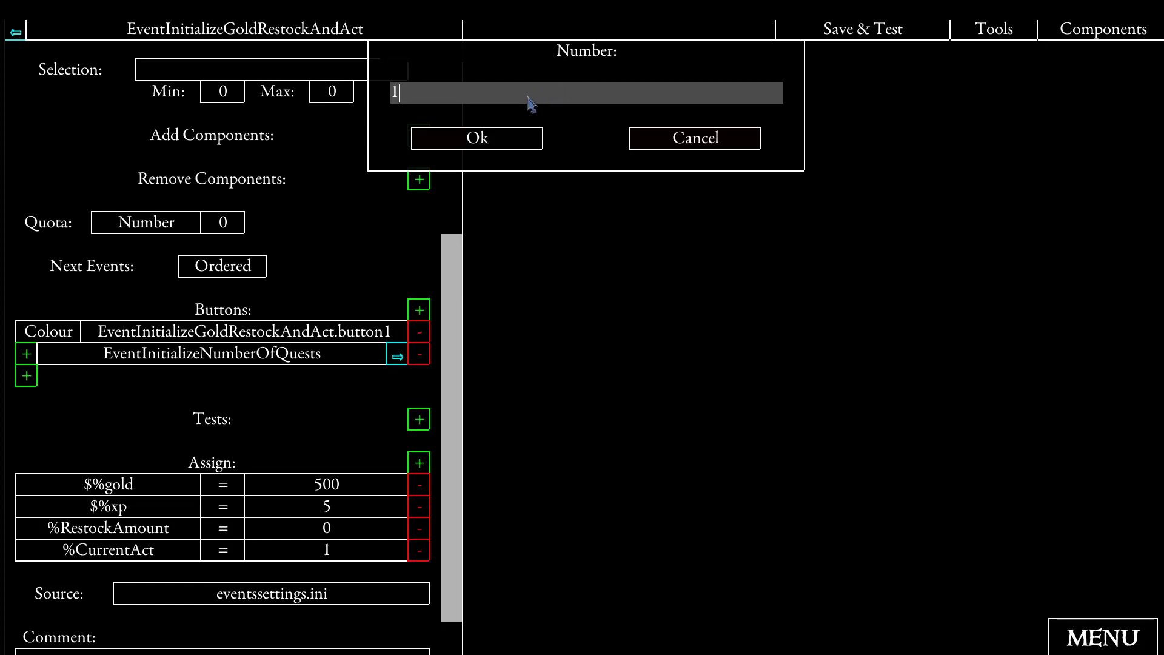
text(0)
click(479, 140)
- Follow the link to EventInitializeNumberOfQuests and set its %NumberOfQuests assignment to 3
scroll(342, 488, down, 1)
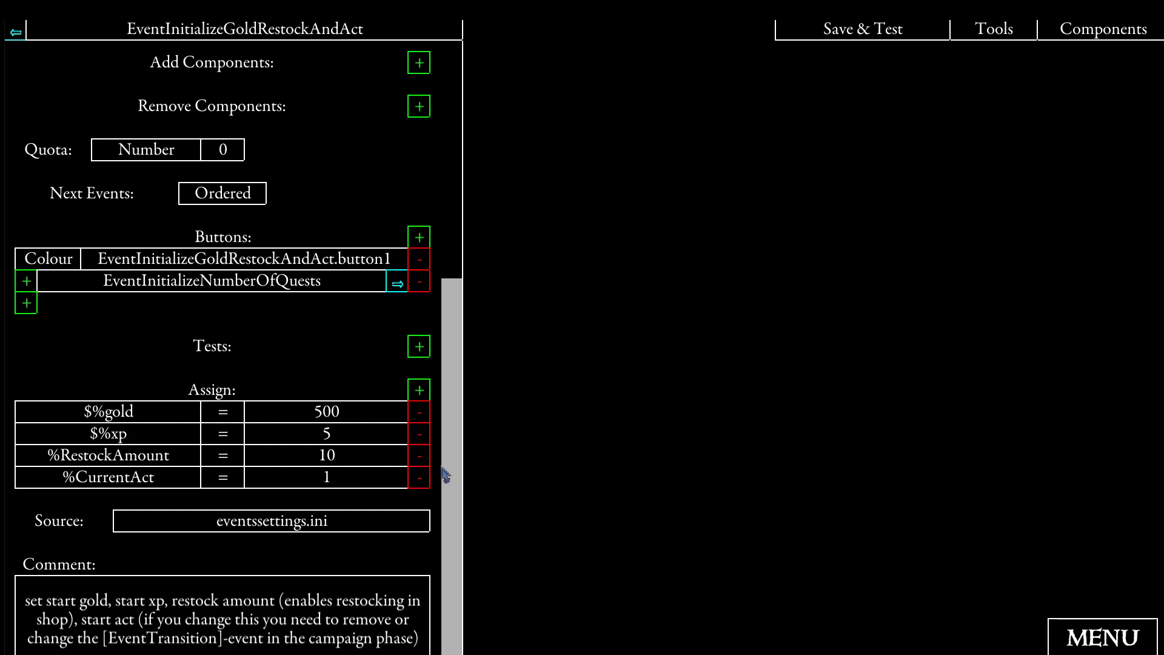
click(400, 284)
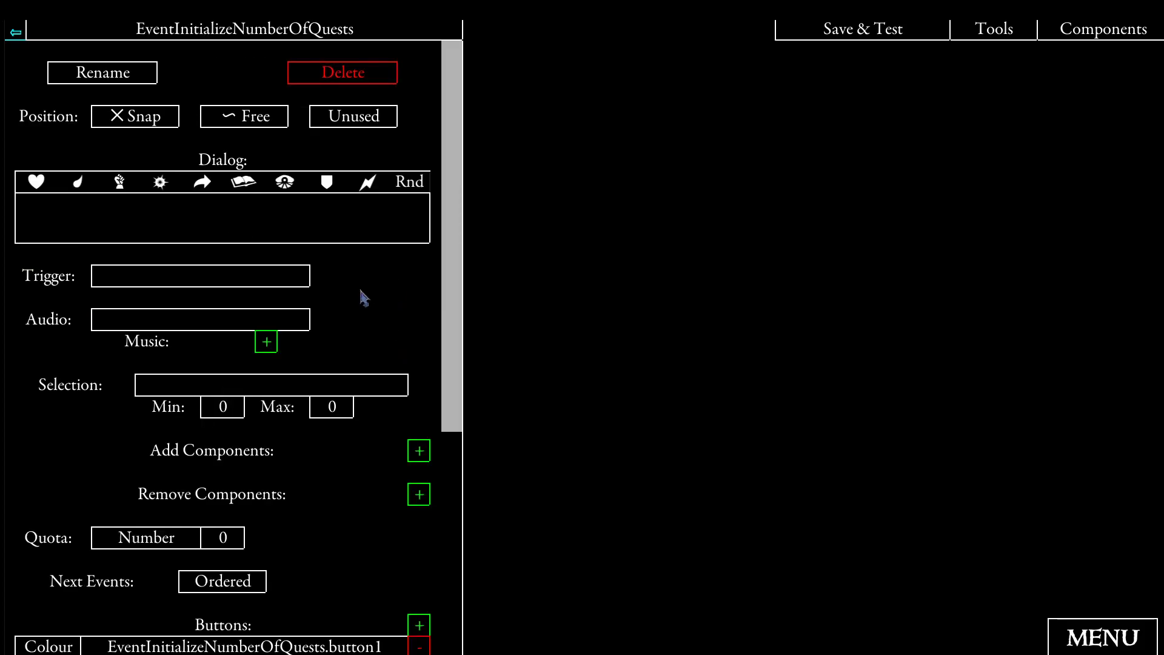
scroll(376, 297, down, 5)
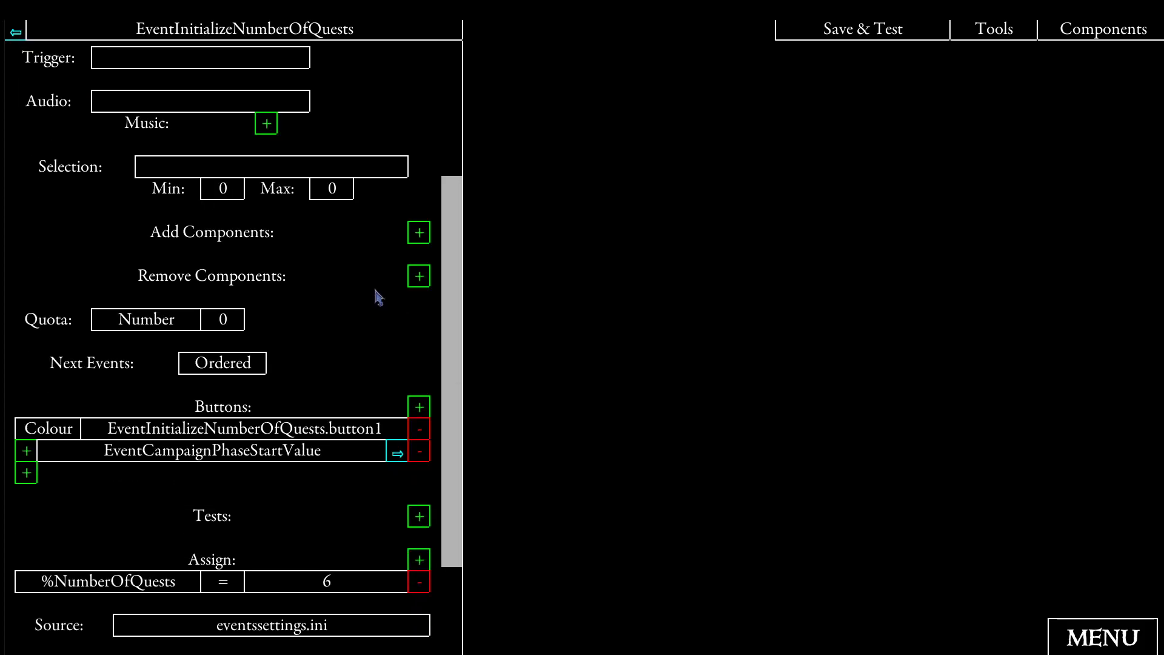
scroll(324, 475, down, 2)
click(327, 530)
text(6)
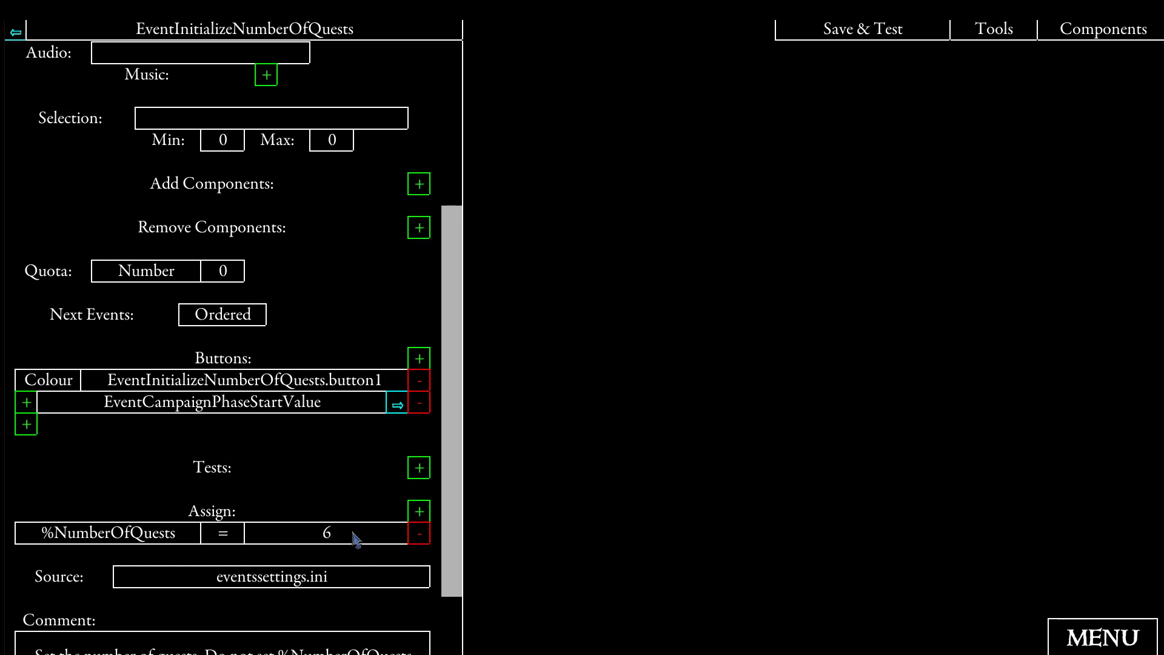
click(354, 538)
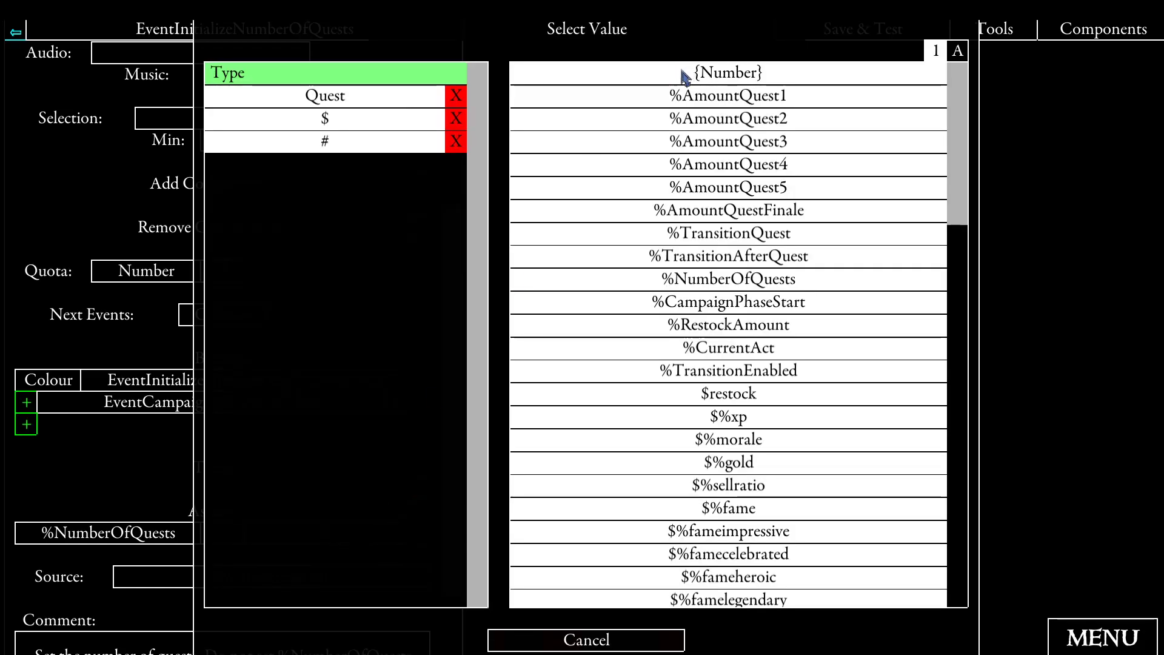
click(538, 78)
text(3)
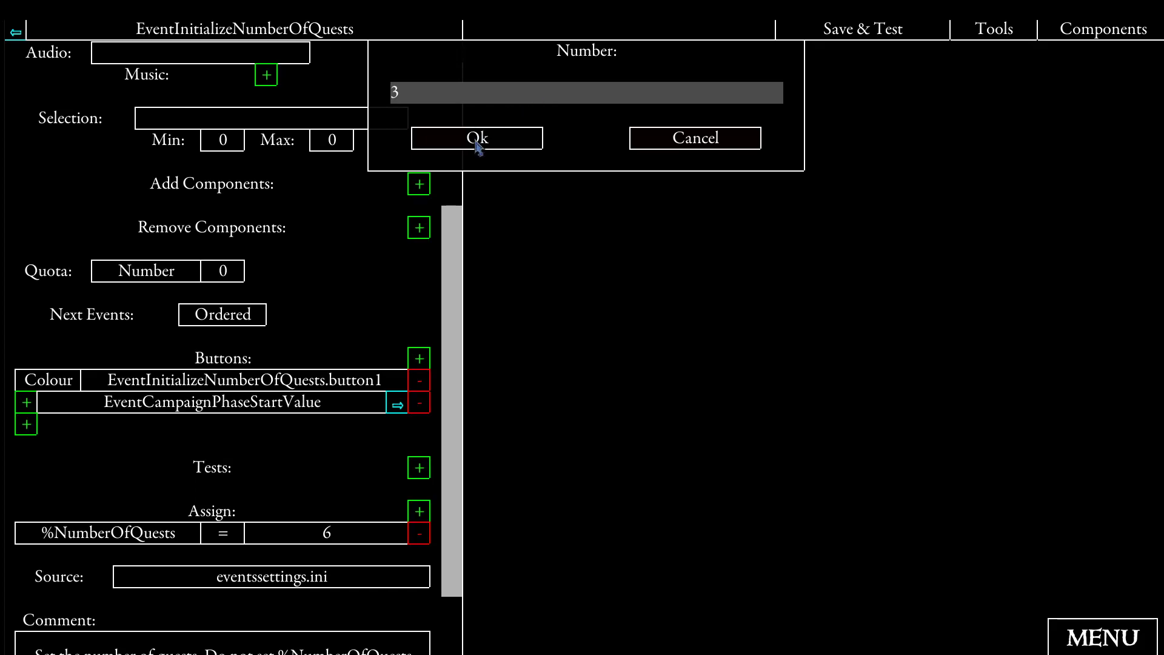
click(477, 141)
- Follow the link to EventCampaignPhaseStartValue and set its %CampaignPhaseStart assignment to 0
scroll(321, 447, down, 1)
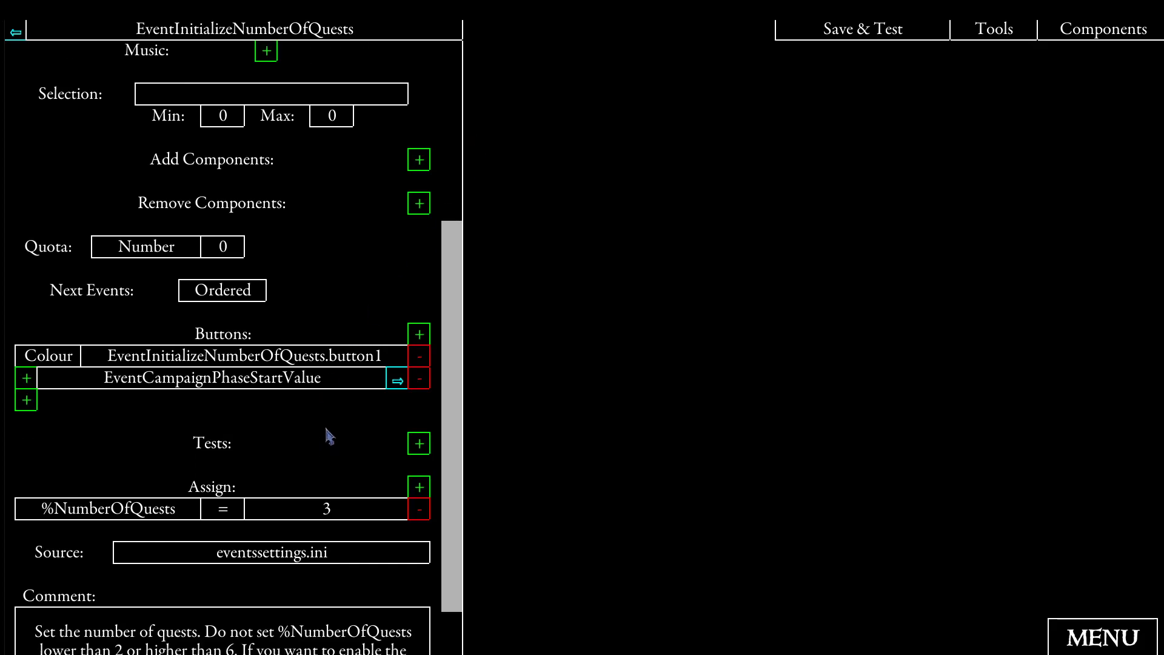
click(397, 383)
scroll(358, 371, down, 10)
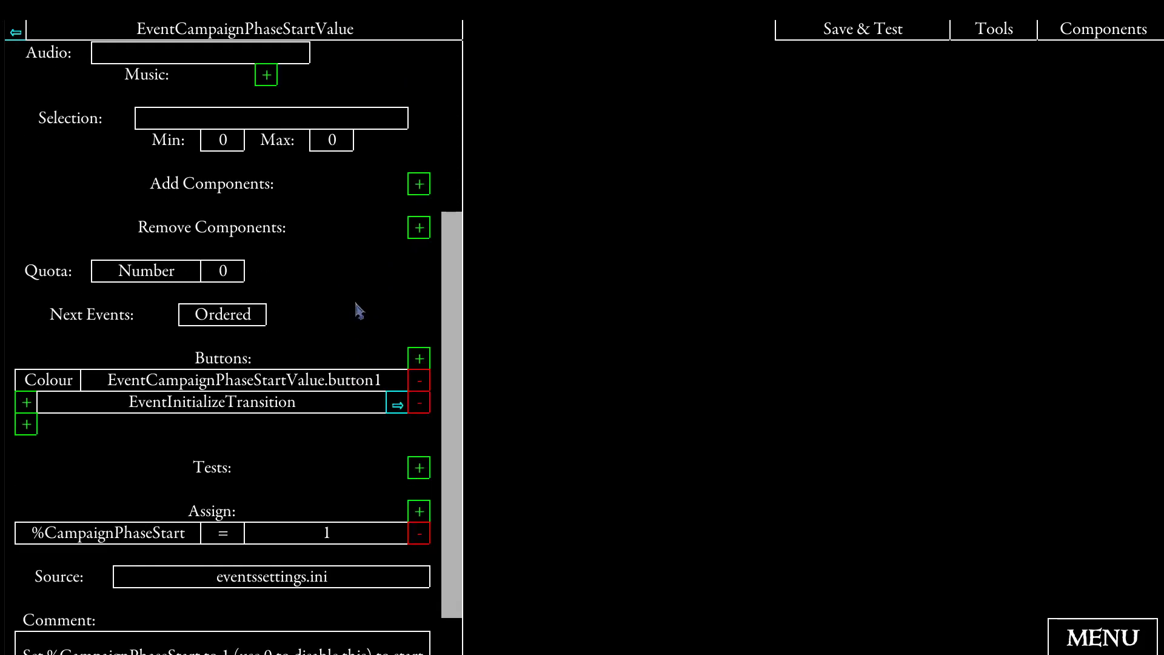
scroll(333, 536, down, 3)
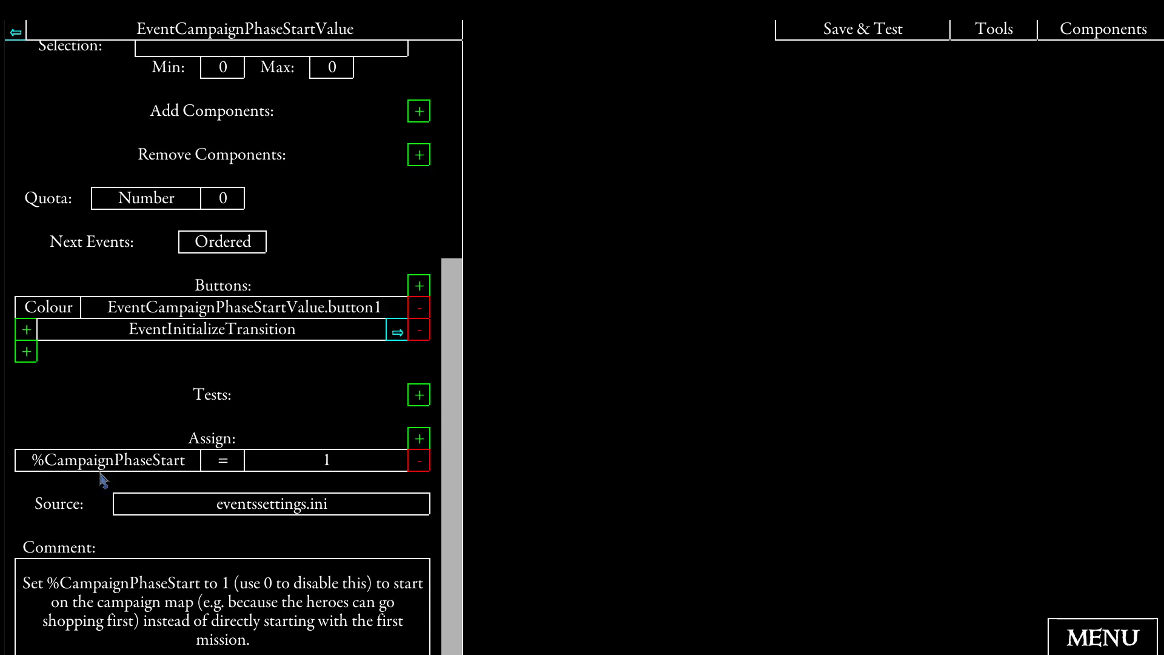
click(335, 462)
click(632, 77)
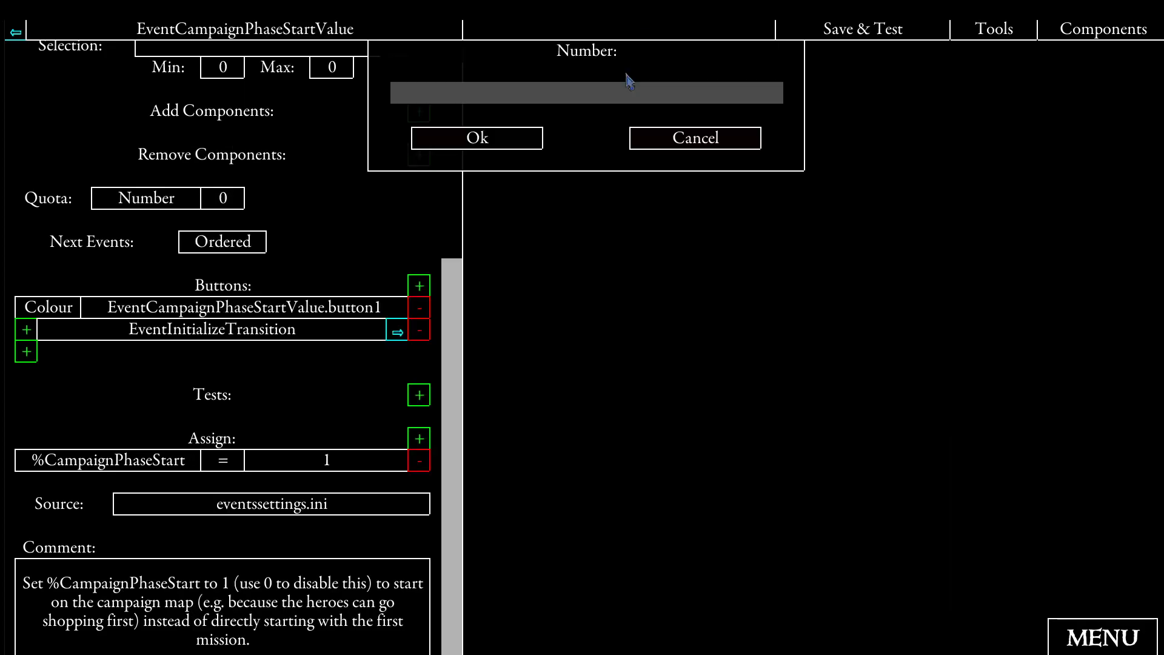
text(0)
click(478, 140)
- Follow the link to EventInitializeTransition and examine its %TransitionEnabled and %TransitionAfterQuest assignments and comment
scroll(353, 426, down, 1)
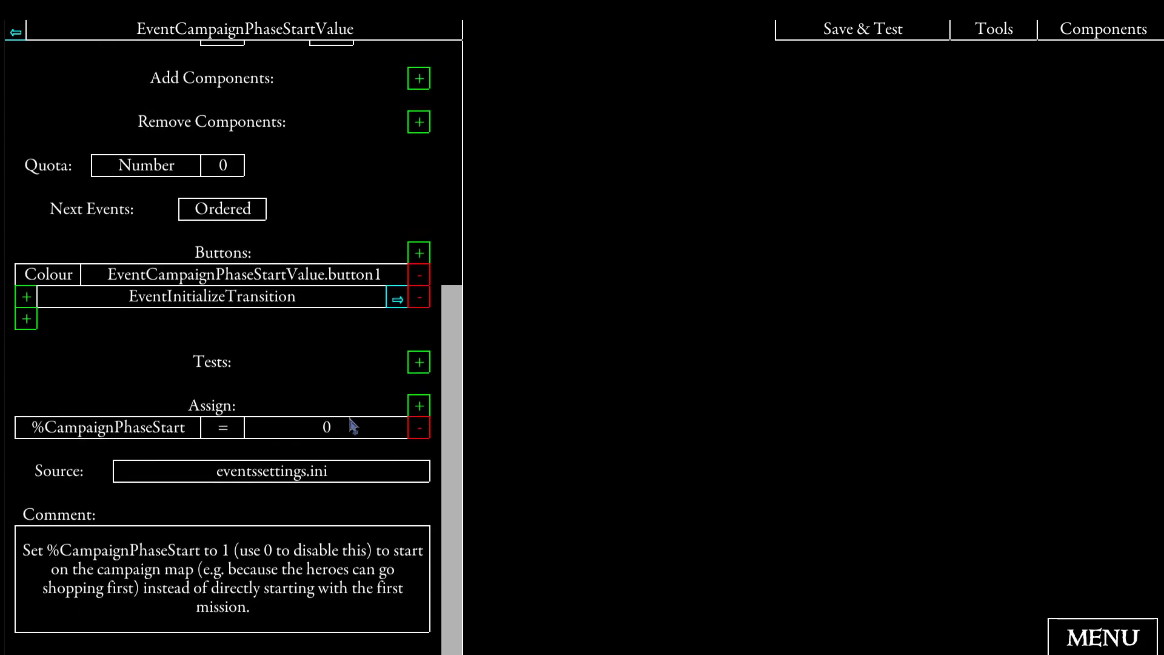
scroll(351, 426, up, 1)
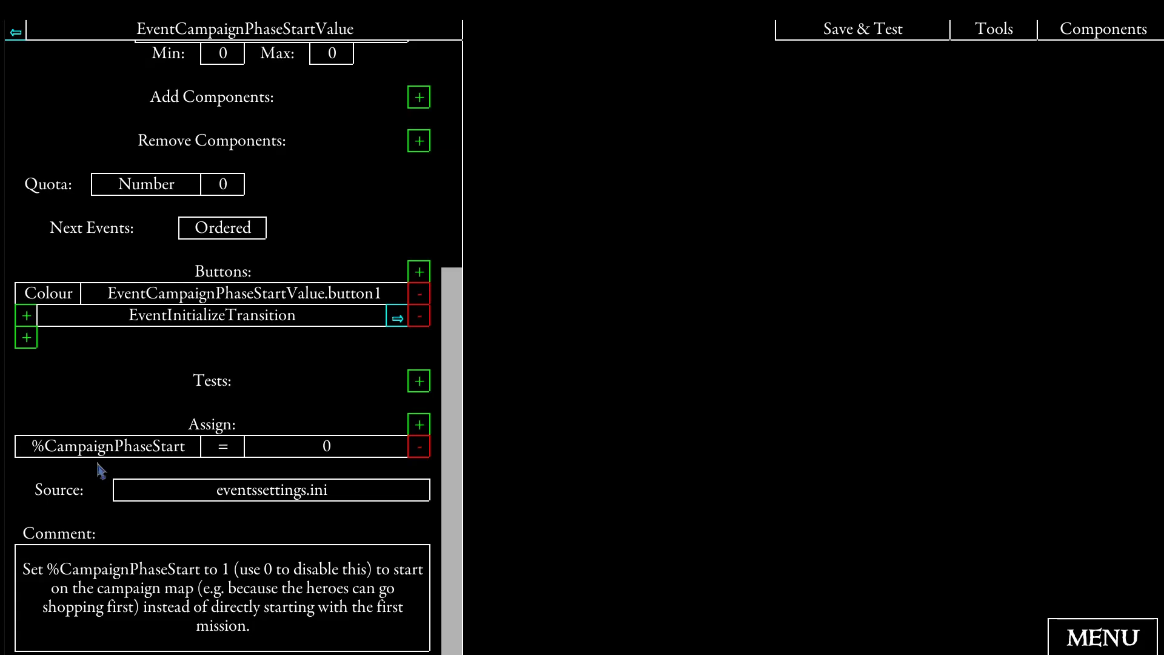
click(397, 319)
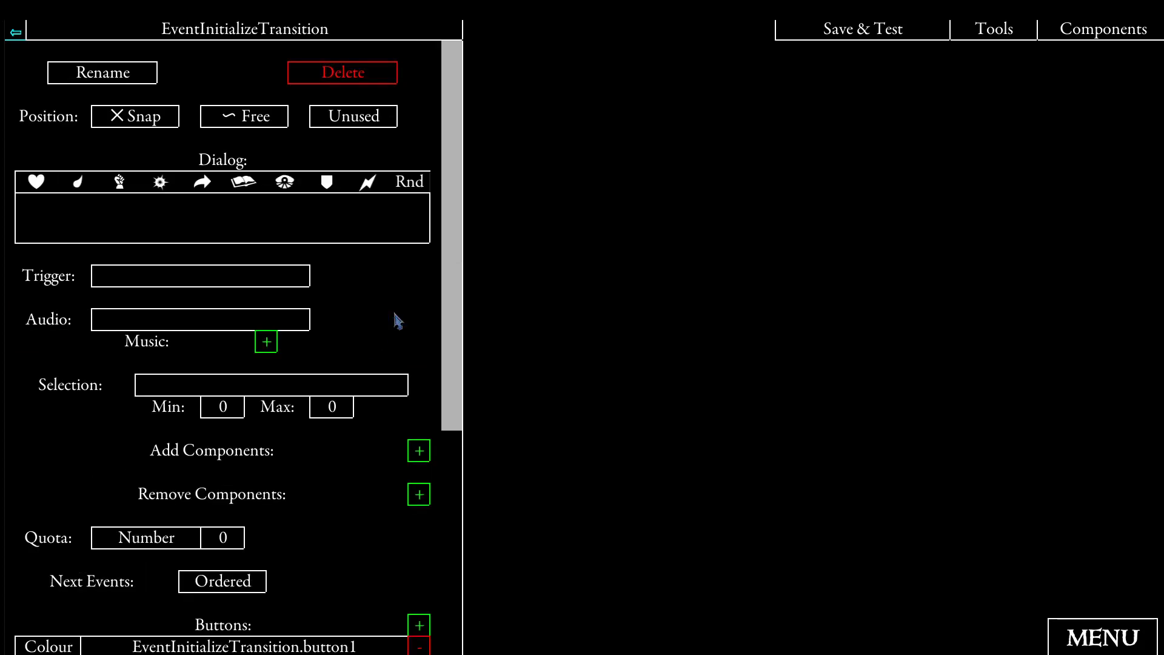
scroll(397, 322, down, 15)
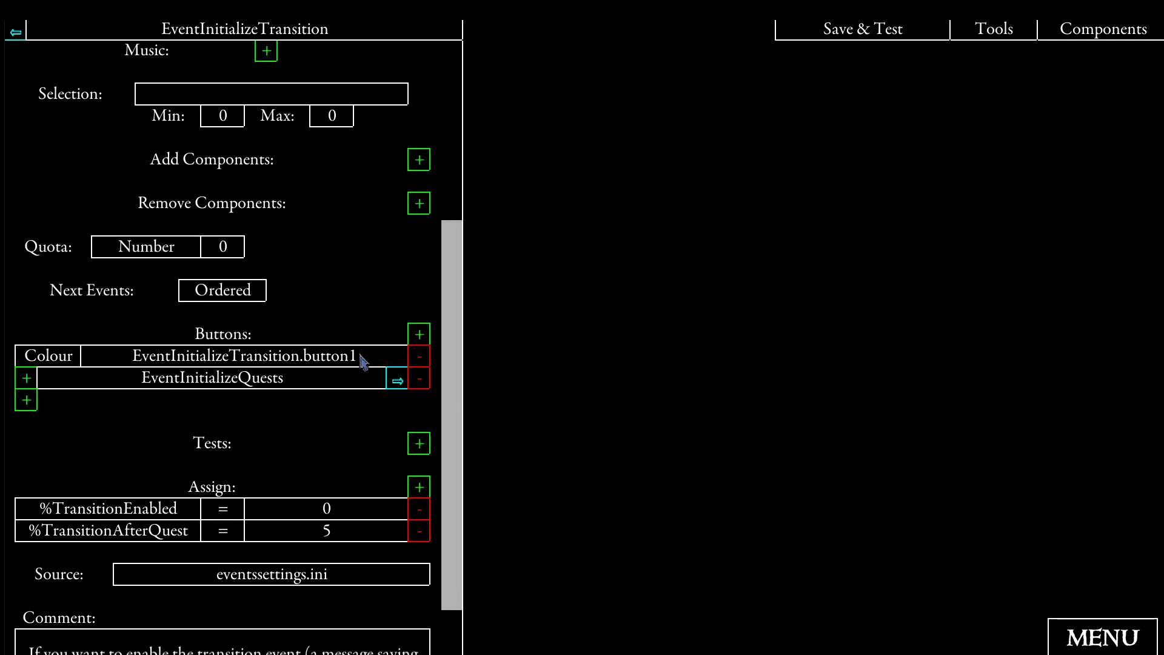
scroll(357, 367, down, 4)
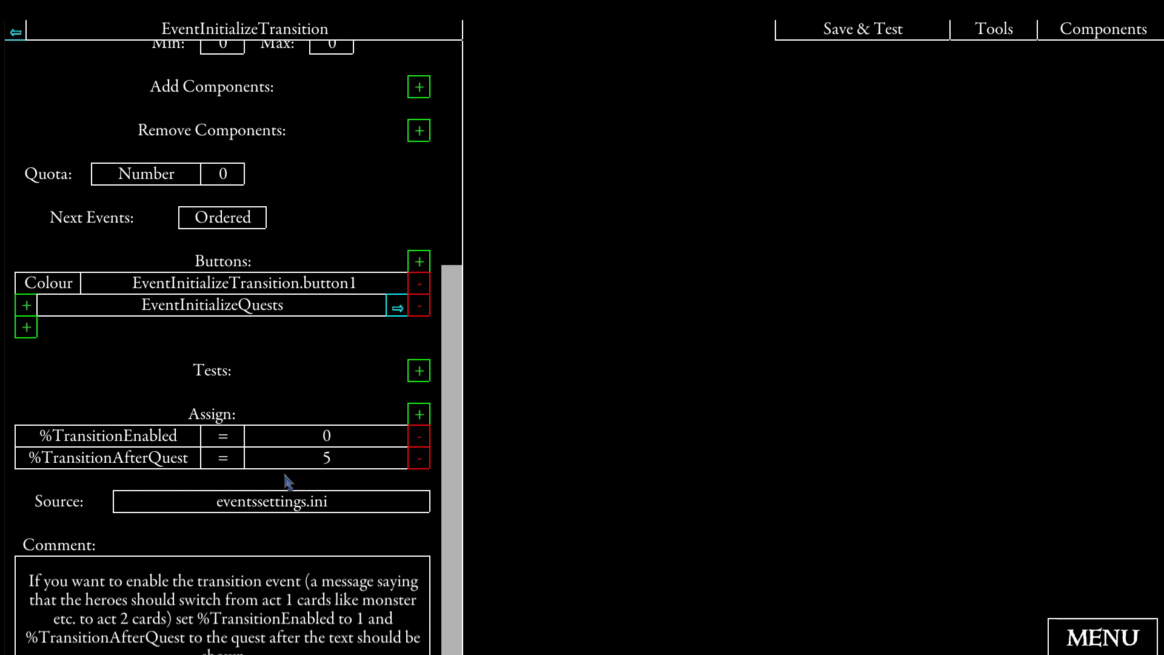
scroll(288, 482, down, 1)
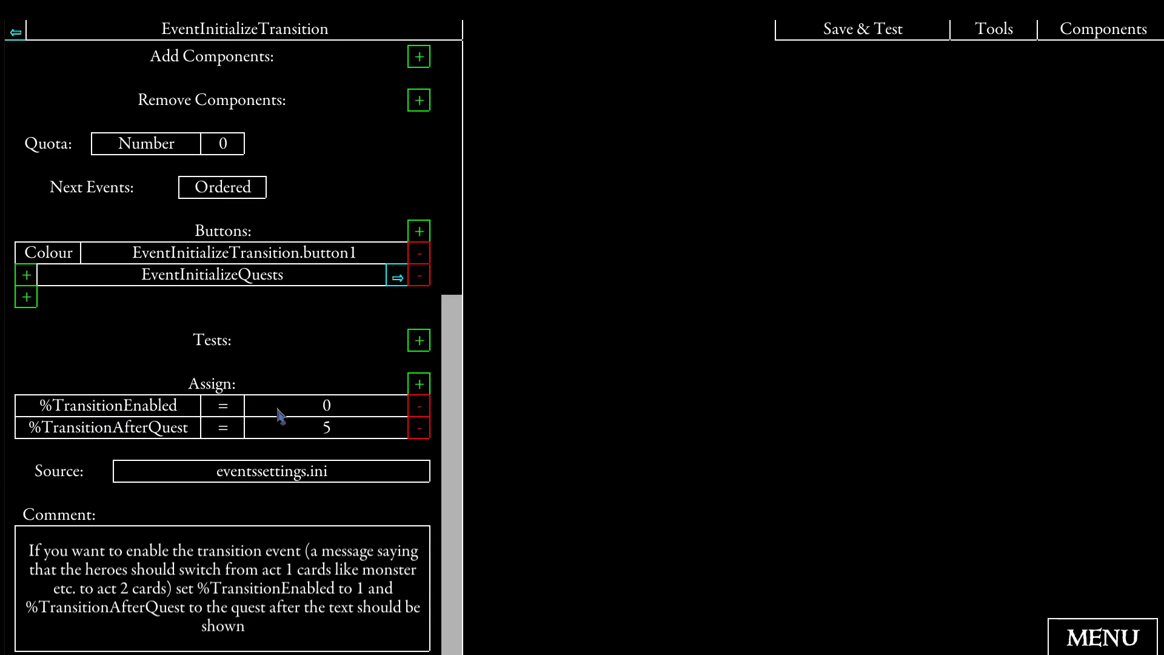
- Set the %TransitionEnabled assignment to 1 in EventInitializeTransition
click(333, 408)
click(398, 103)
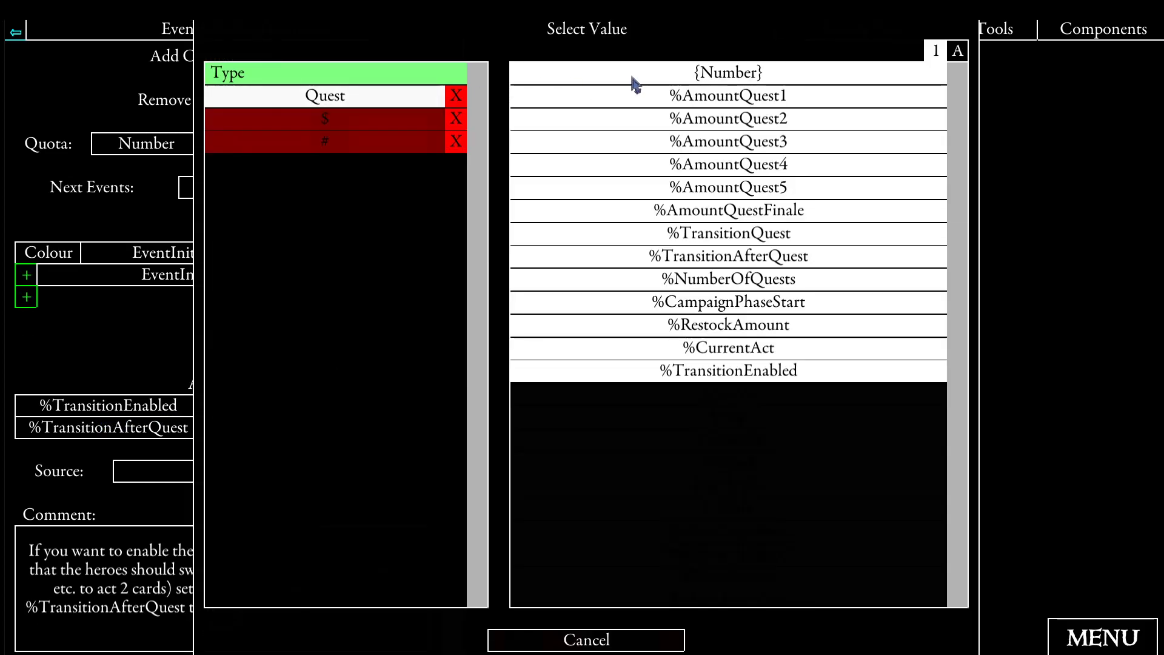
click(631, 83)
text(1)
click(478, 139)
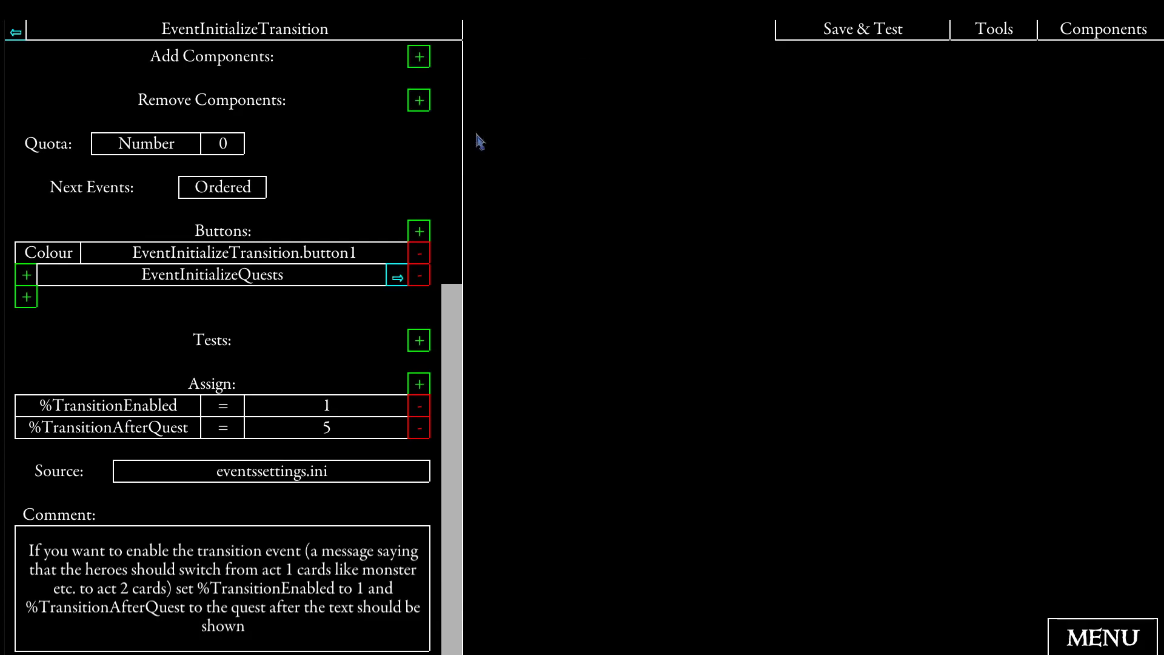
- Set the %TransitionAfterQuest assignment to 2, then follow the link to EventInitializeQuests and view its linked events
click(343, 433)
click(599, 66)
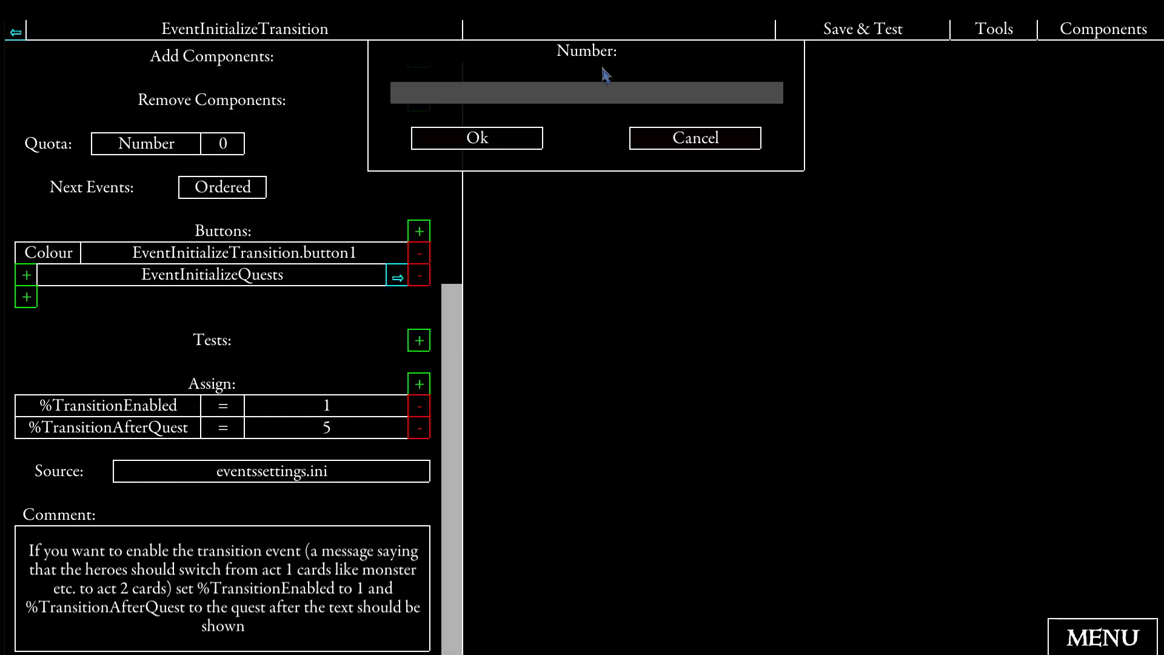
text(2)
click(477, 138)
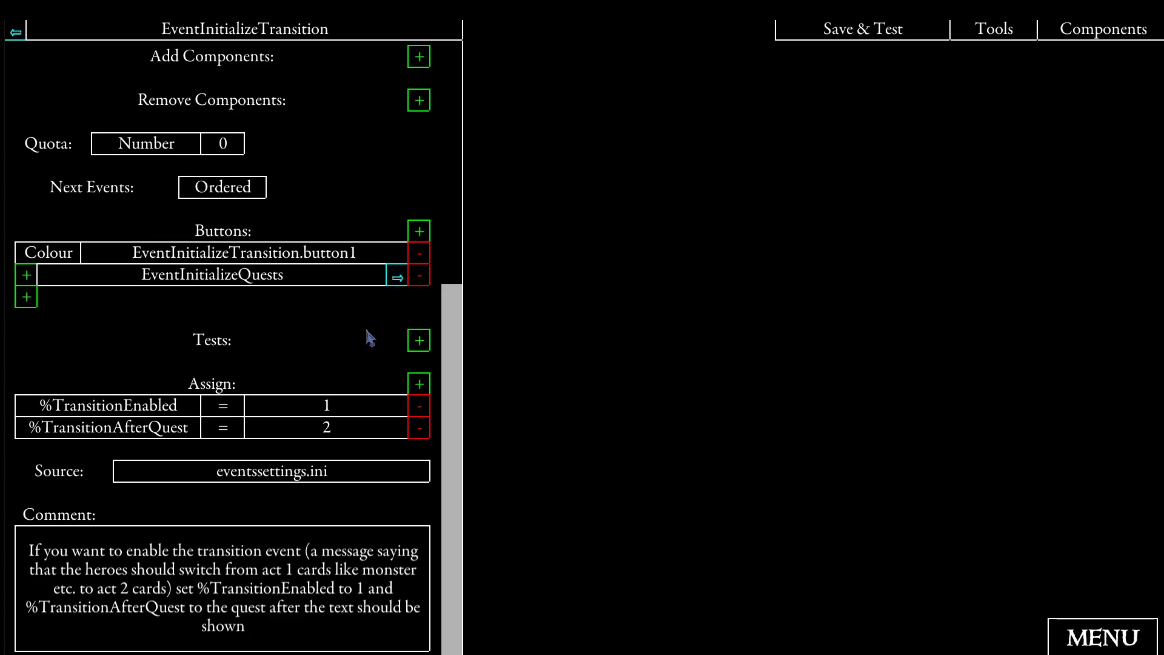
click(397, 278)
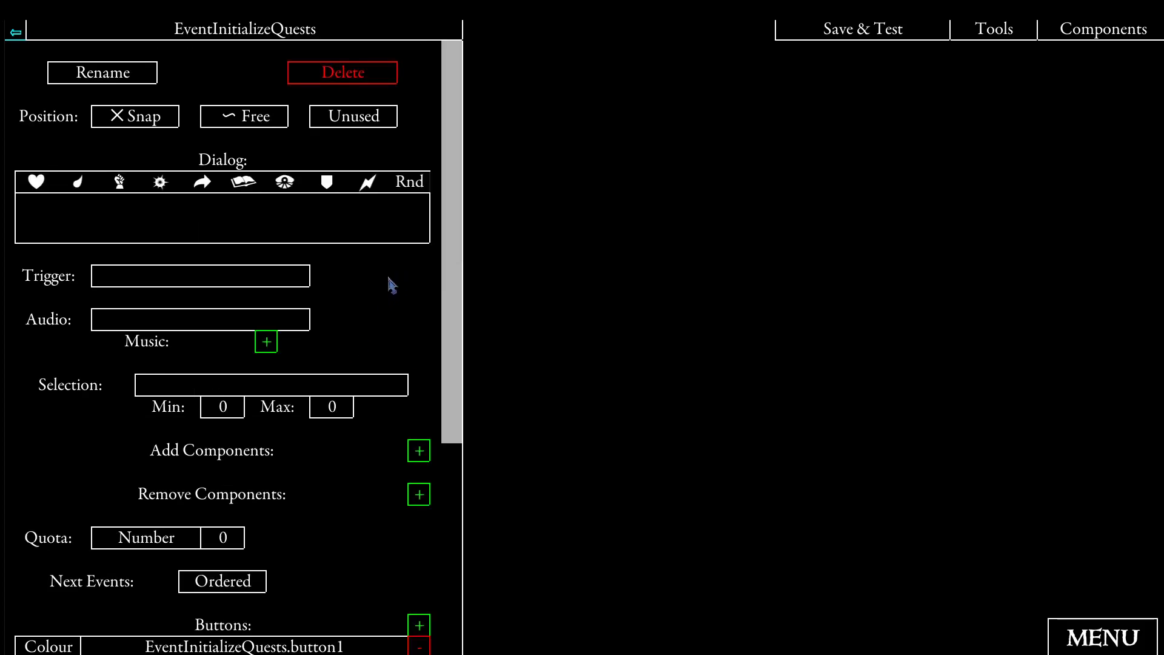
scroll(391, 285, down, 3)
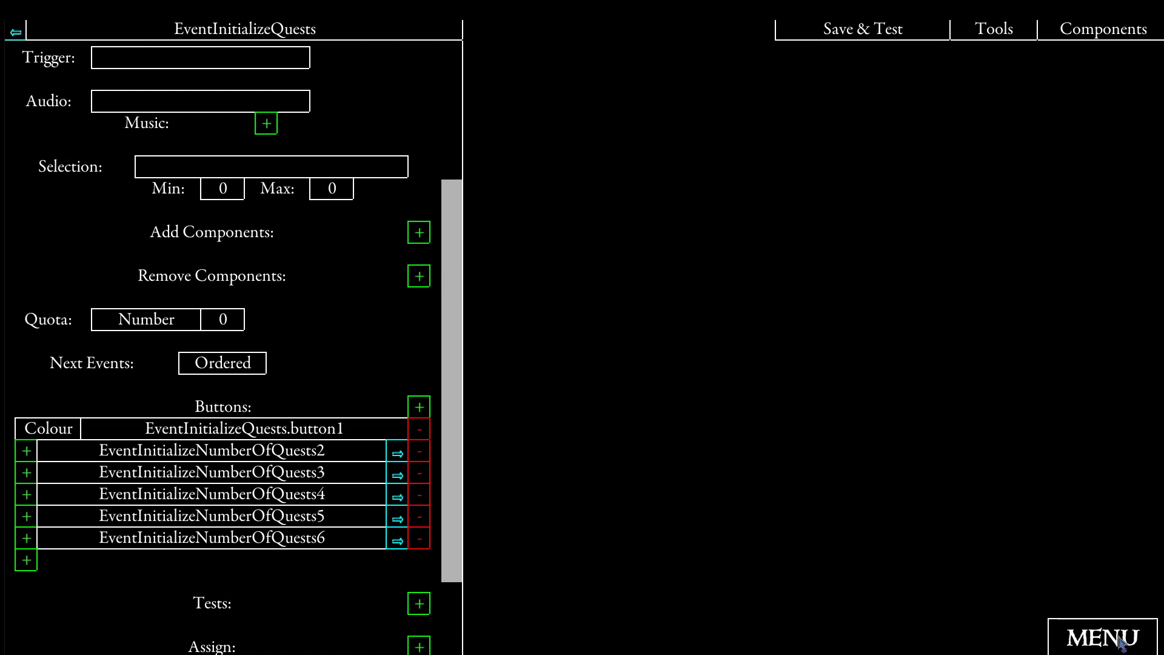
- Save and test the scenario, assigning the Knight, Necromancer and Berserker classes to the first, second and third heroes
click(847, 35)
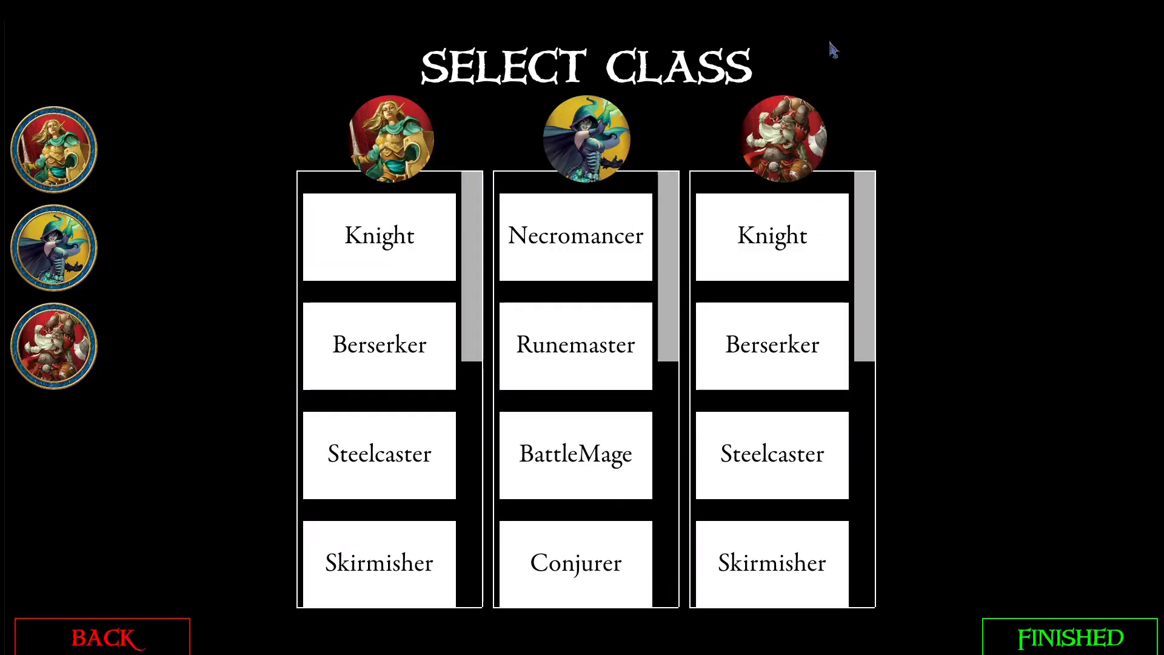
click(391, 227)
click(593, 245)
click(780, 340)
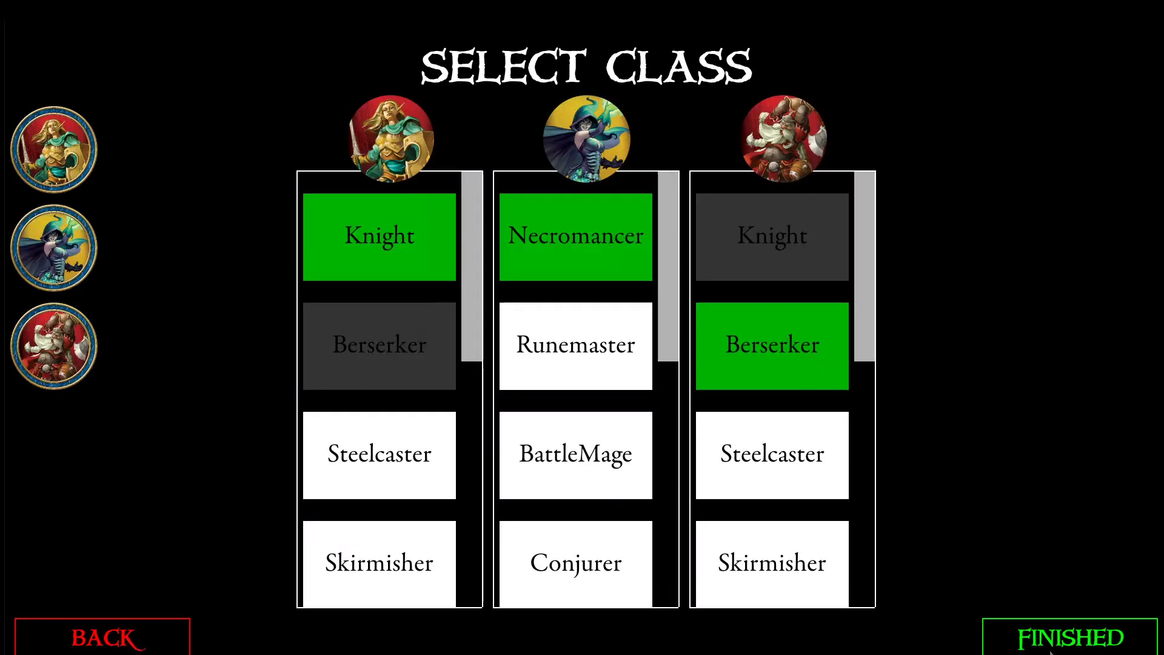
click(1060, 646)
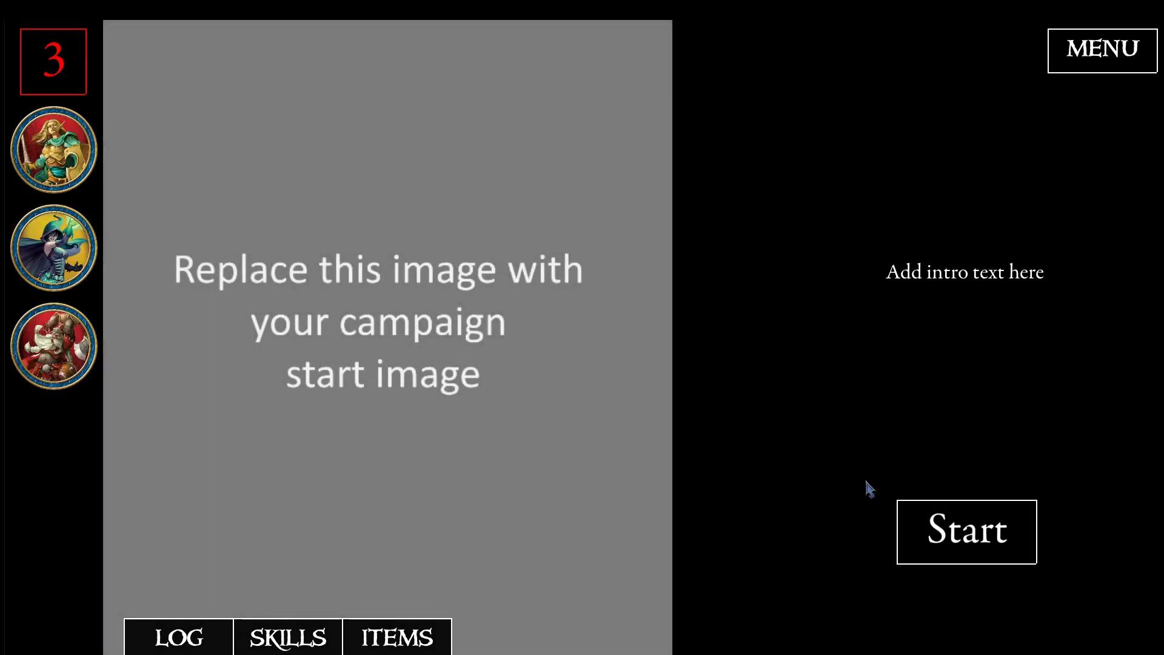
- Start the test campaign and continue past the tile setup and introduction messages
click(942, 530)
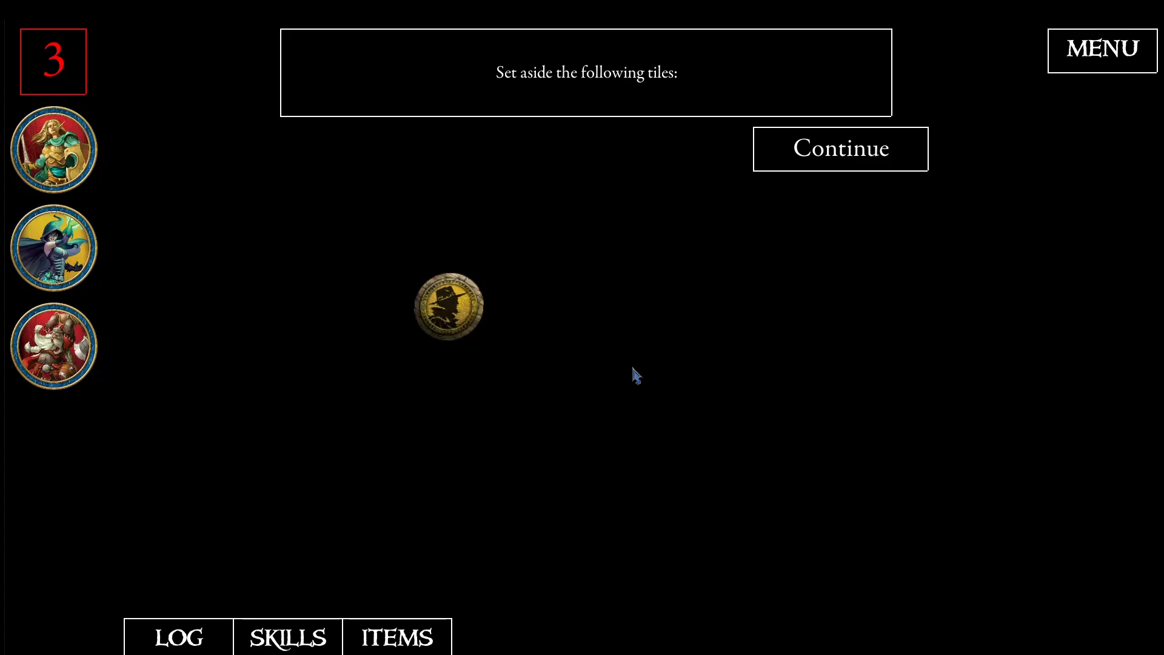
click(817, 151)
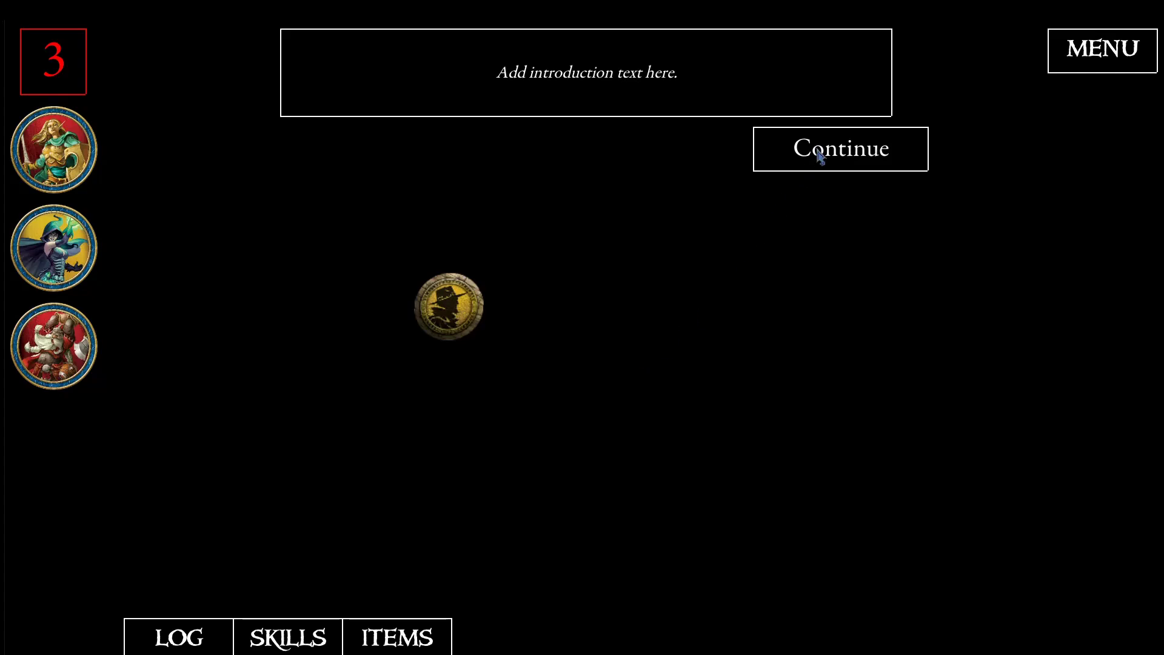
click(819, 155)
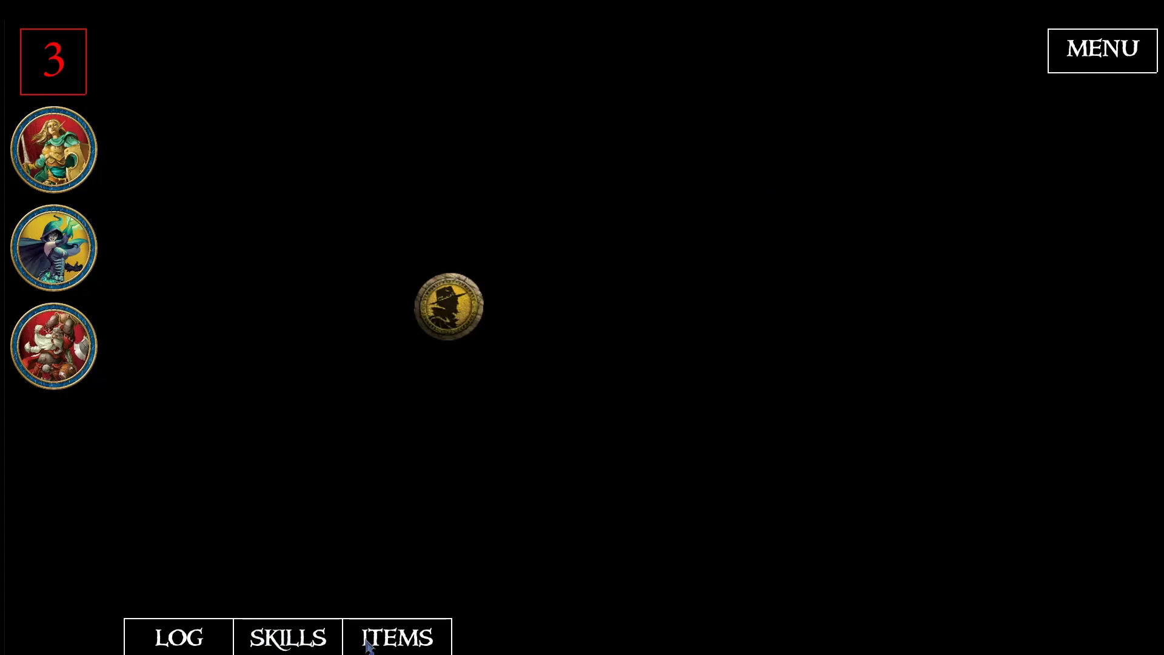
- Check the heroes' starting items and gold, their skill points, and the quest variables in the log
click(390, 645)
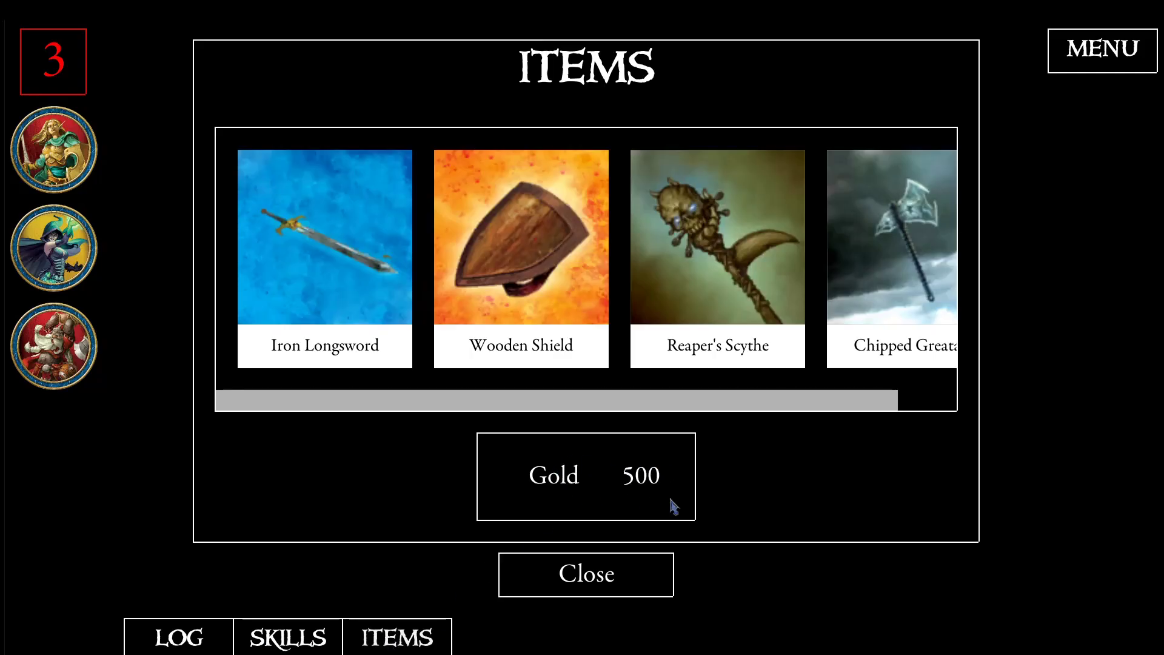
click(591, 574)
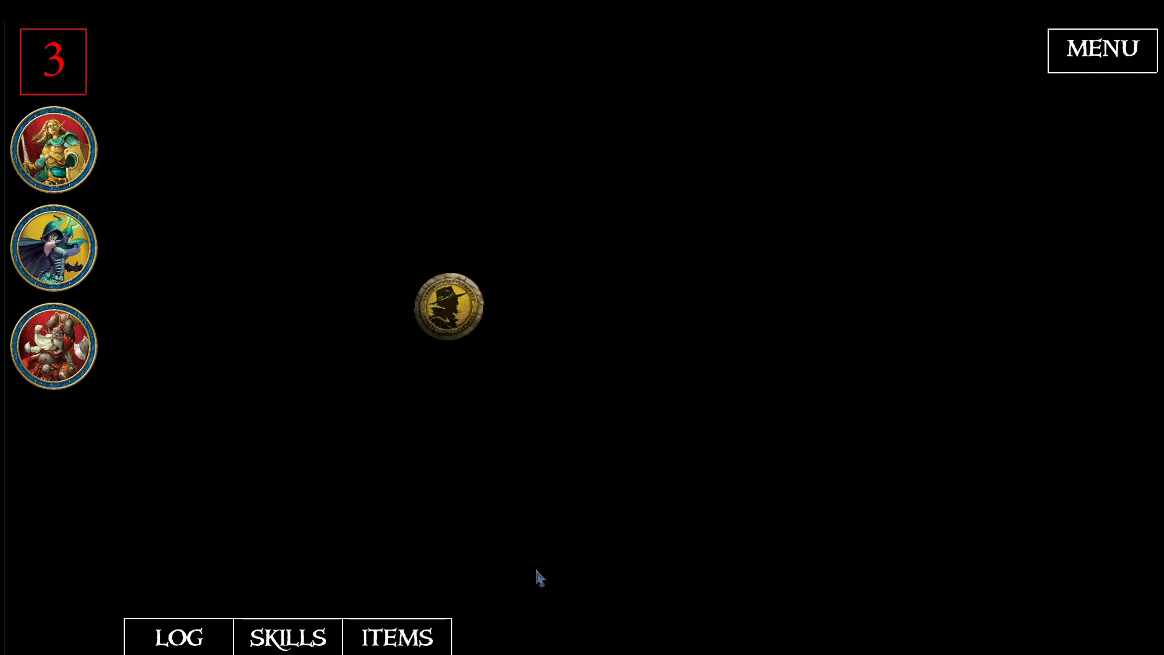
click(314, 644)
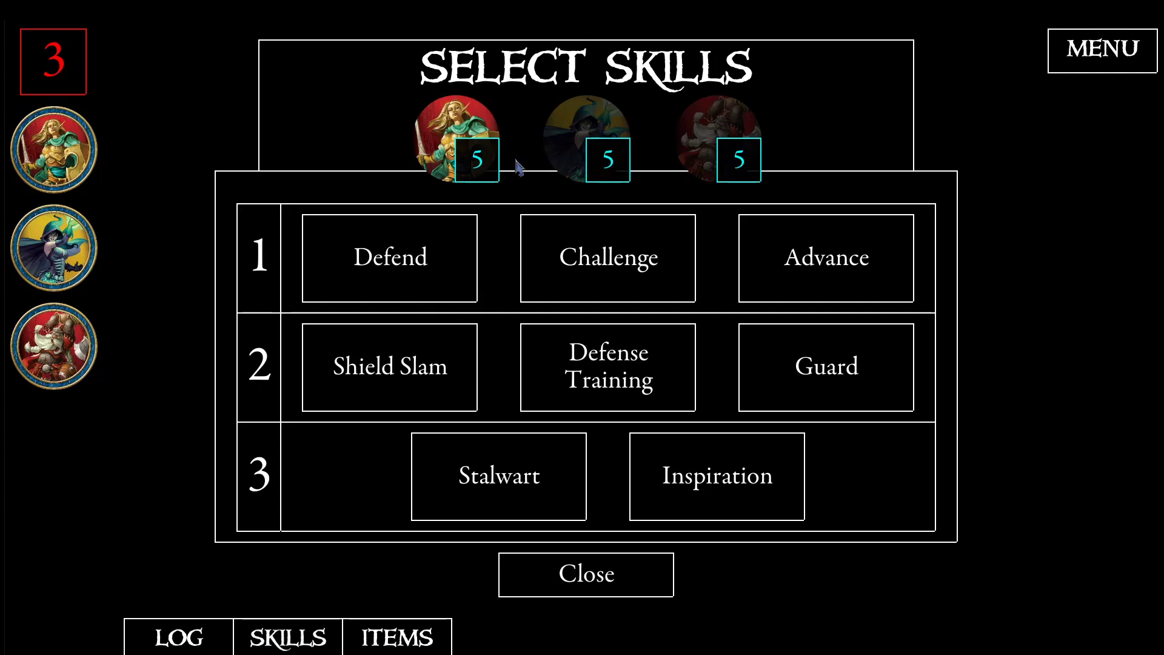
click(573, 575)
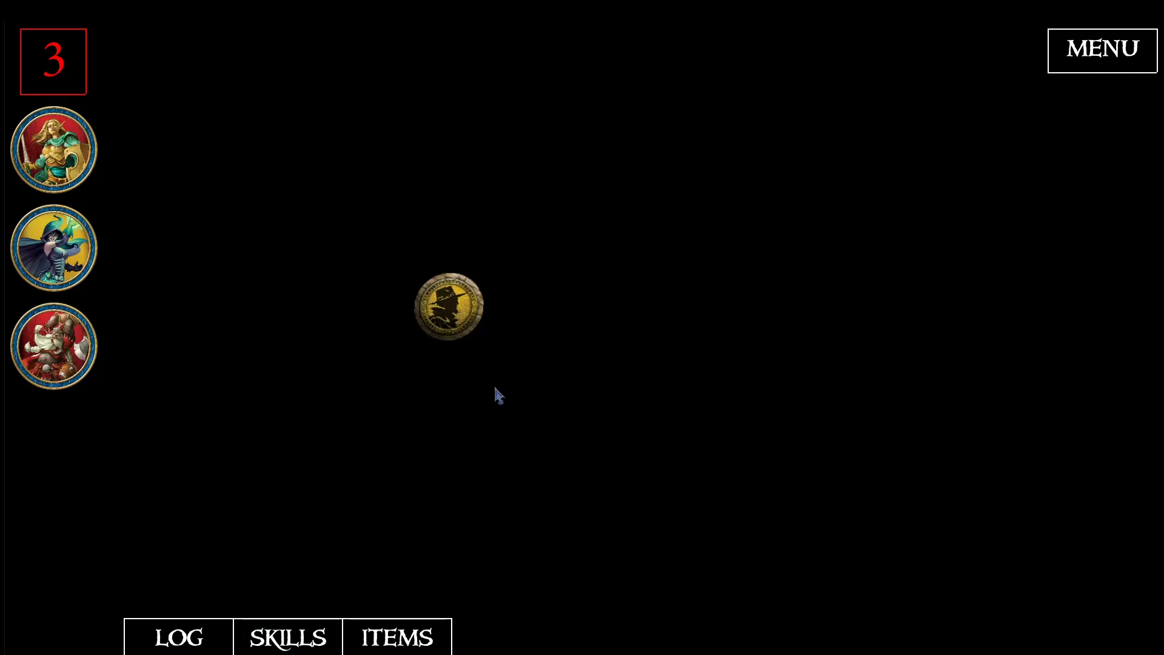
click(178, 638)
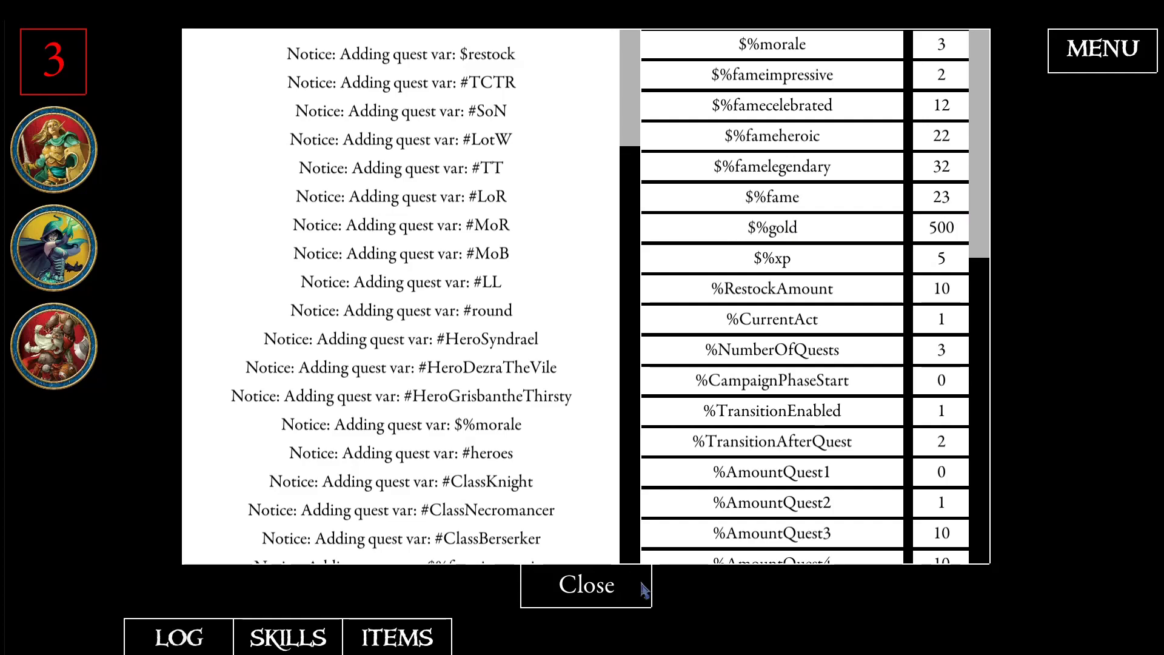
click(618, 597)
- Activate the encounter's token, simulate a victory and continue to the campaign map
click(455, 309)
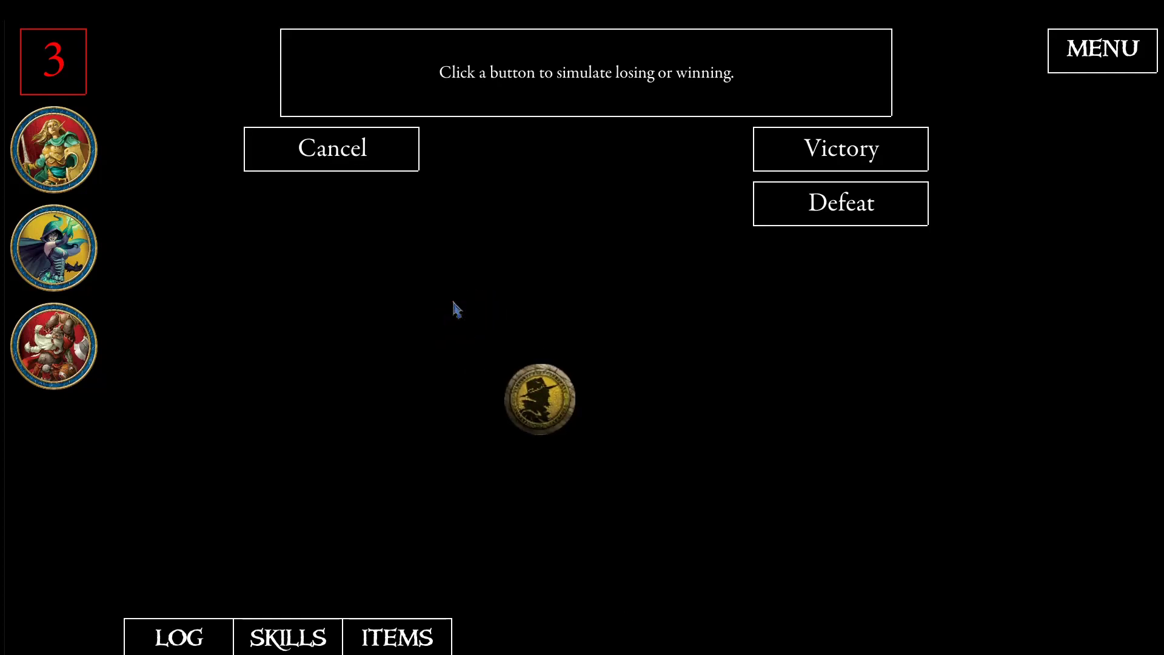
click(837, 155)
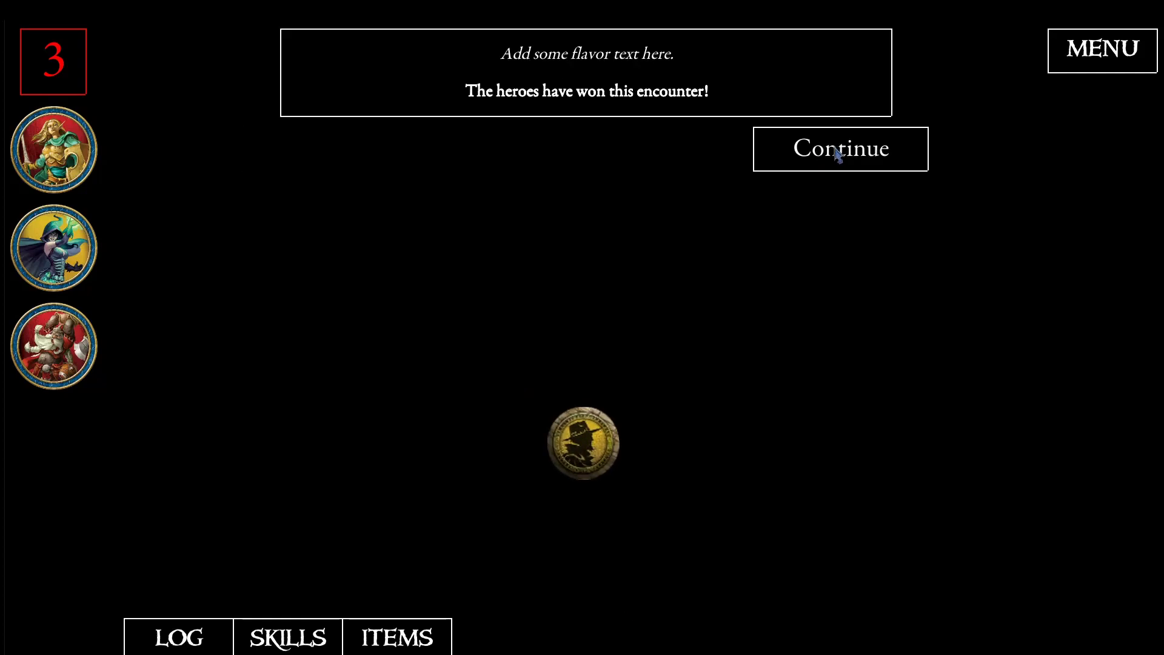
click(837, 154)
click(835, 154)
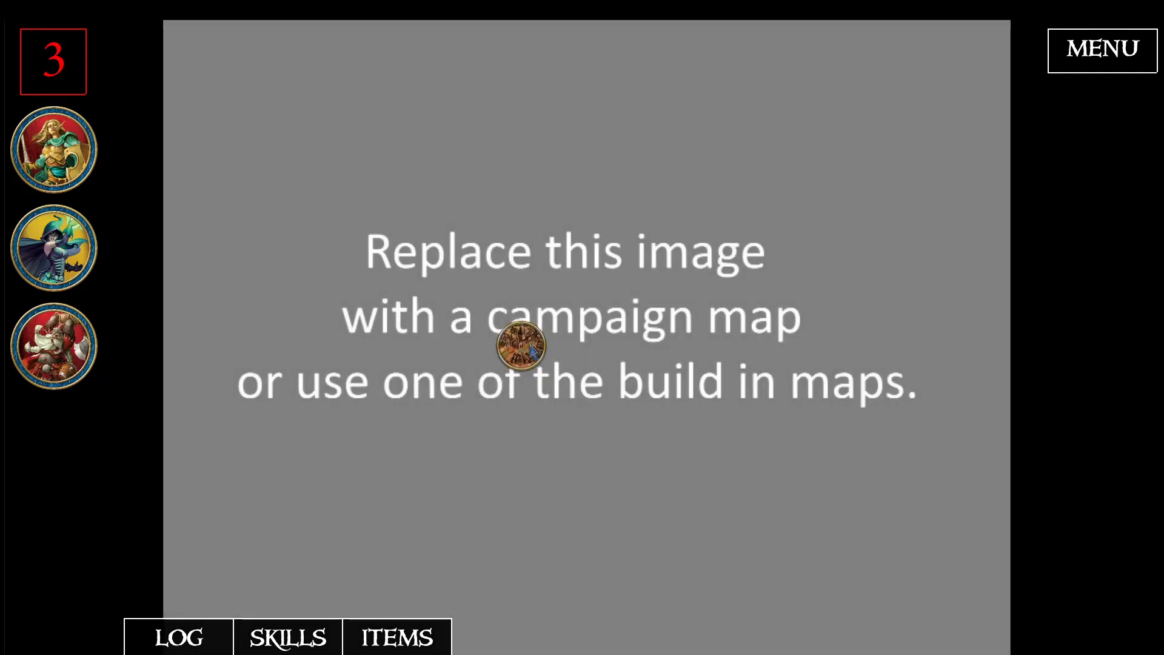
- Enter the city from the campaign map and look through the shop's items for sale
click(532, 350)
click(816, 165)
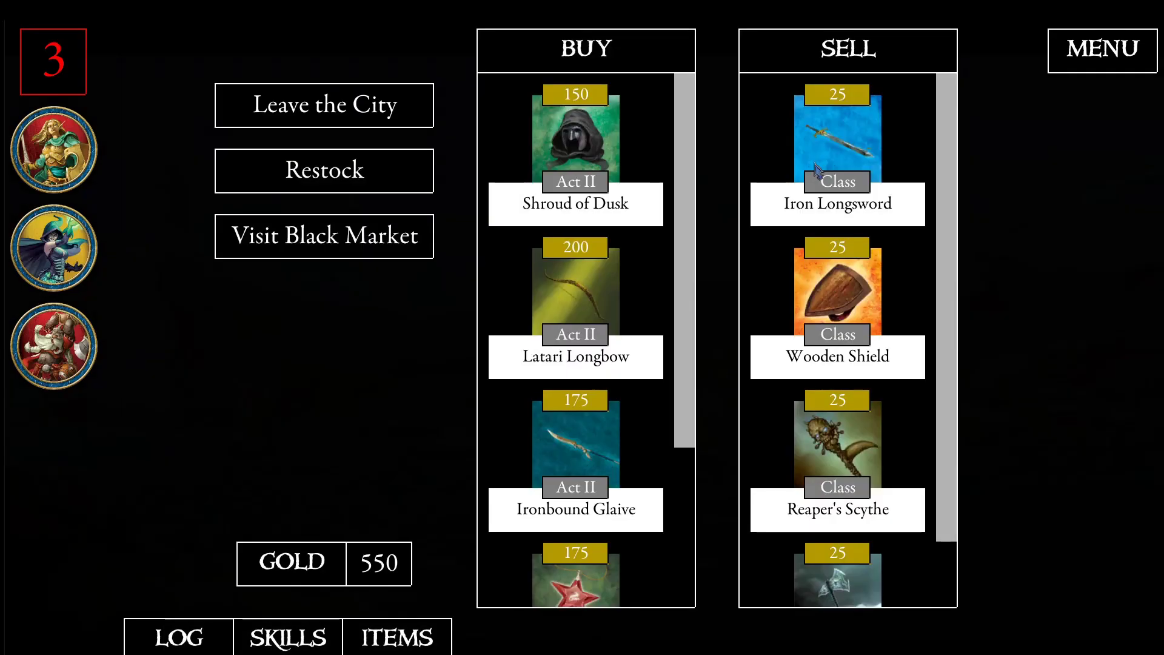
scroll(611, 261, down, 2)
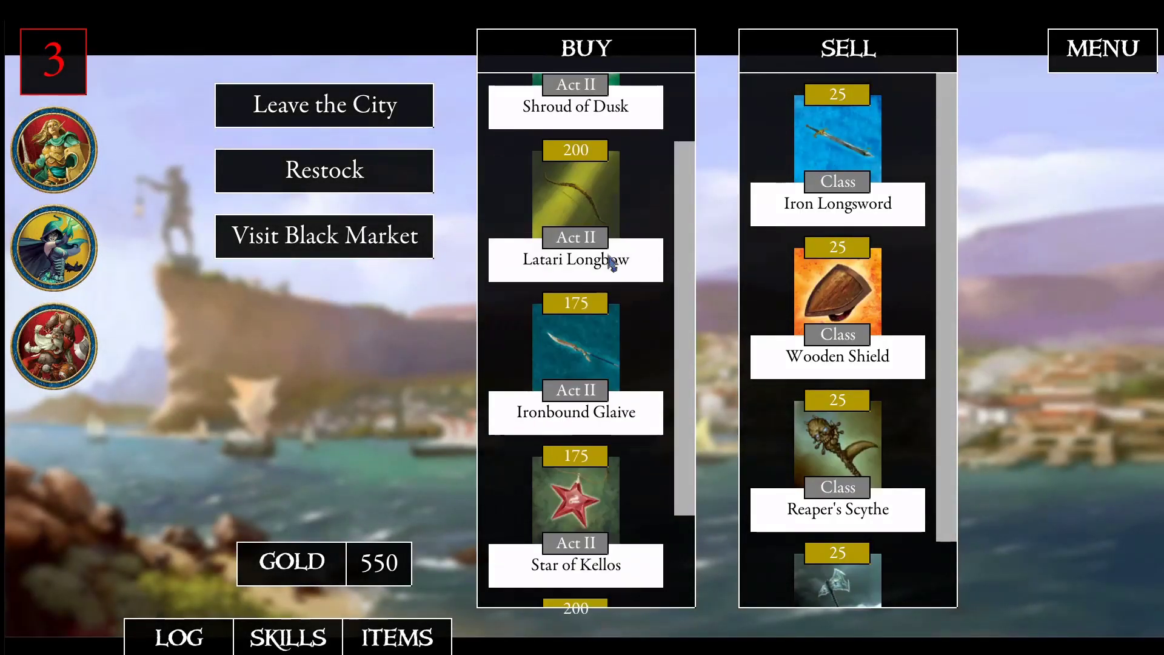
scroll(579, 407, down, 2)
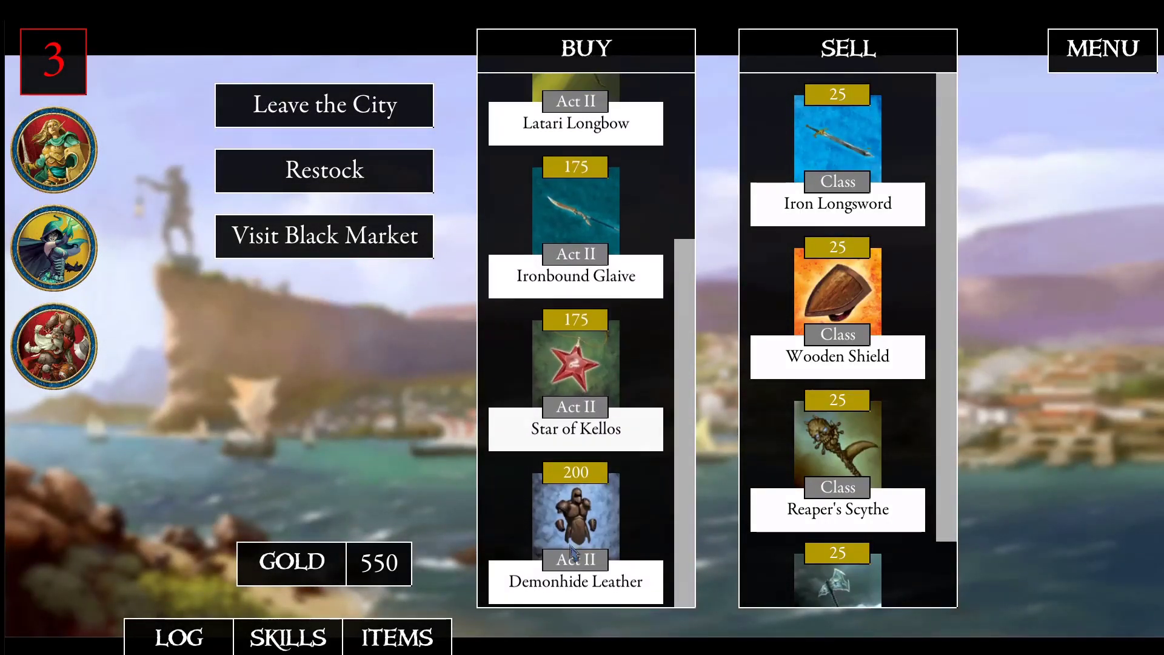
scroll(594, 306, up, 2)
scroll(596, 306, up, 1)
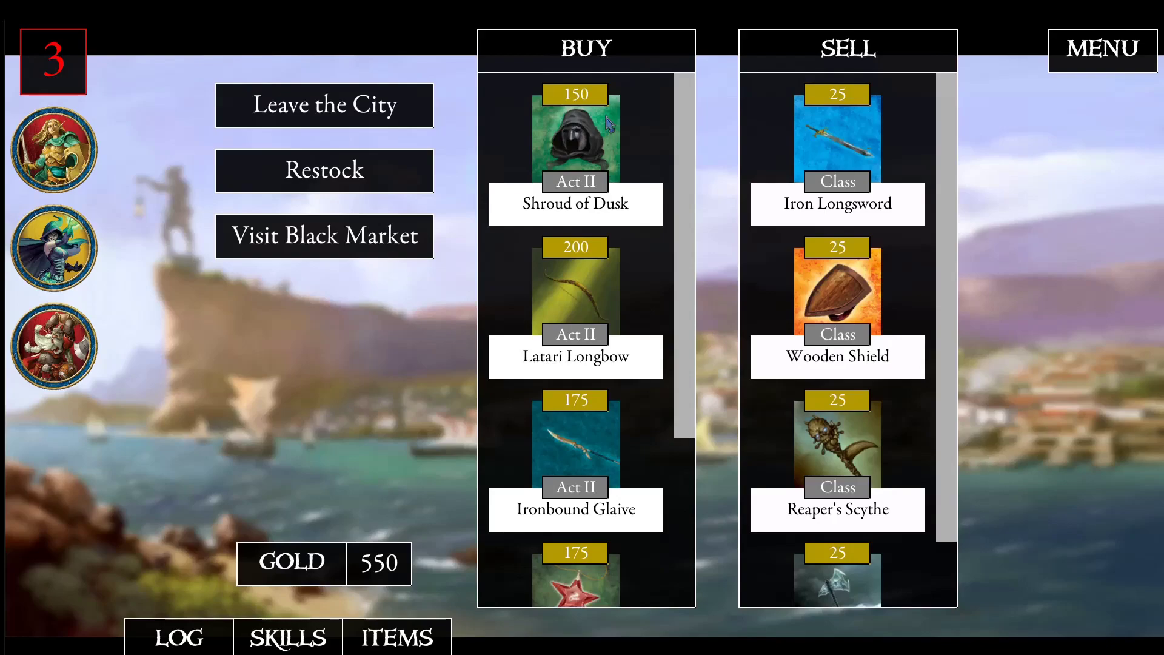
- Restock the city shop twice, confirming each restock and checking the new items for sale
click(358, 177)
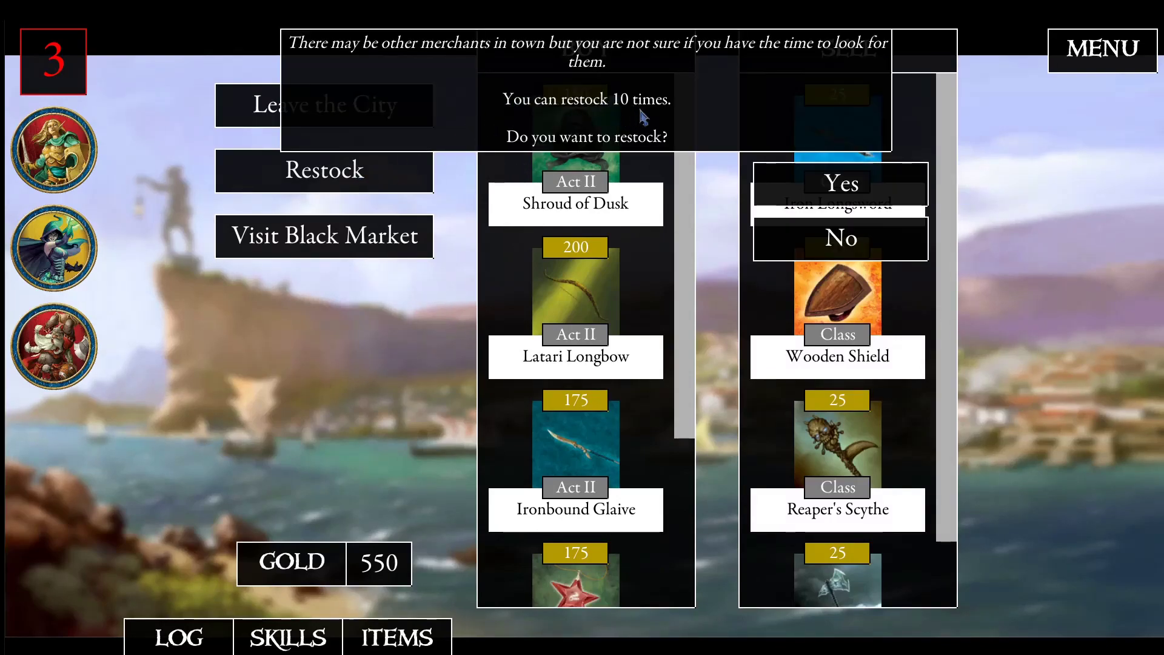
click(830, 191)
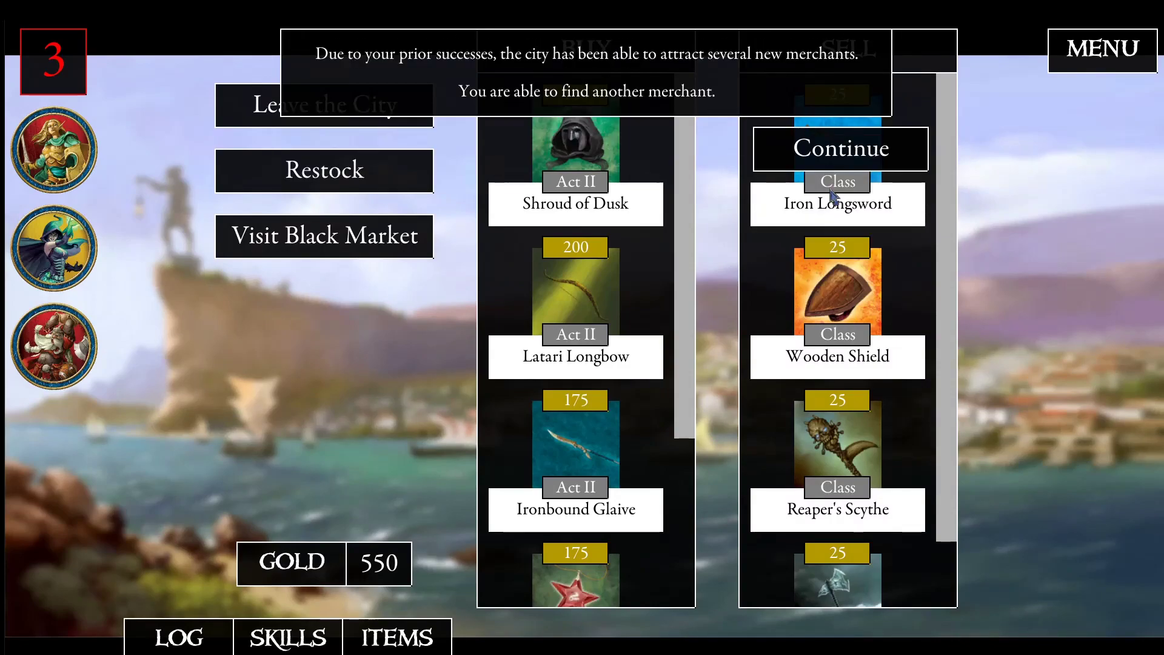
click(808, 154)
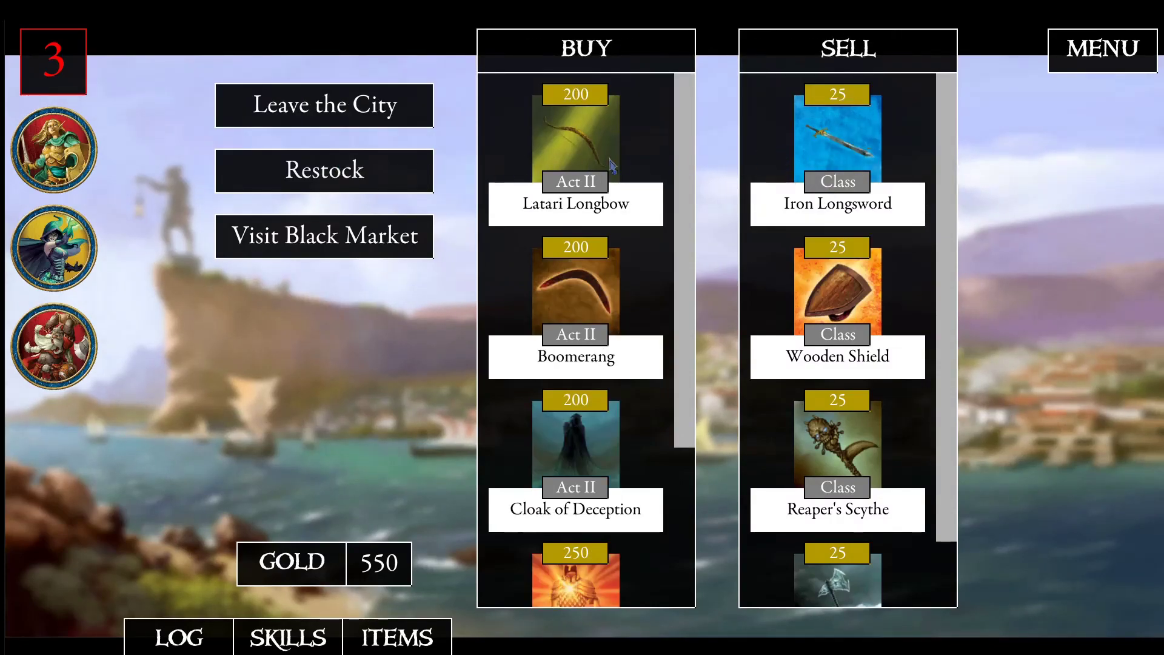
scroll(641, 381, down, 3)
click(351, 176)
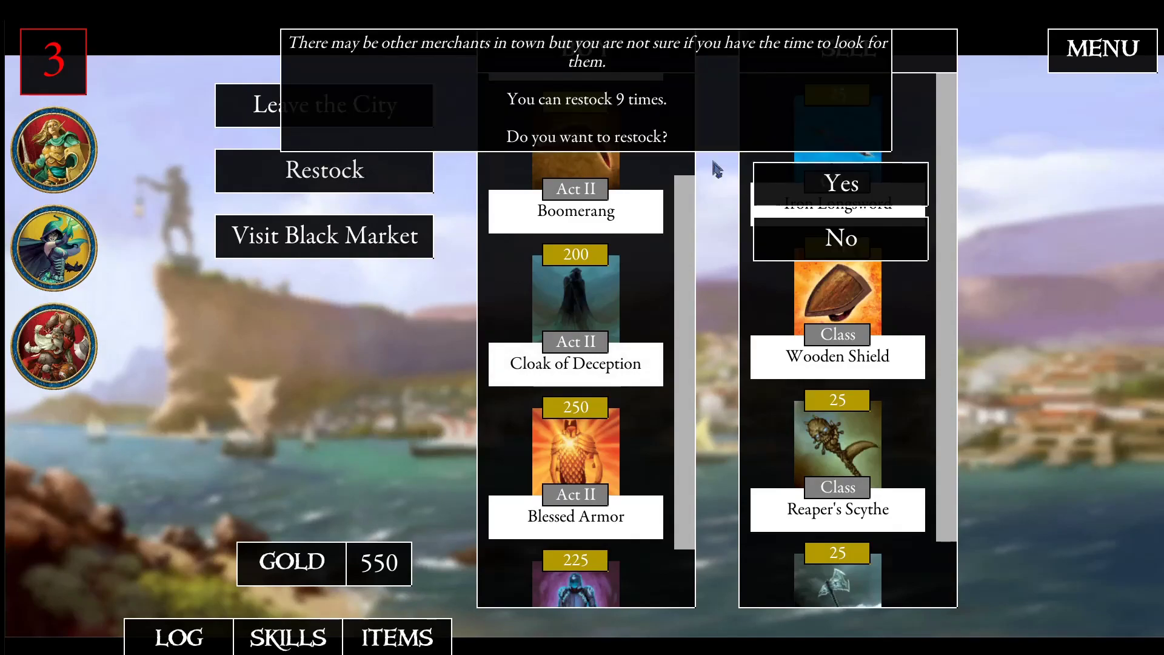
click(801, 192)
click(809, 153)
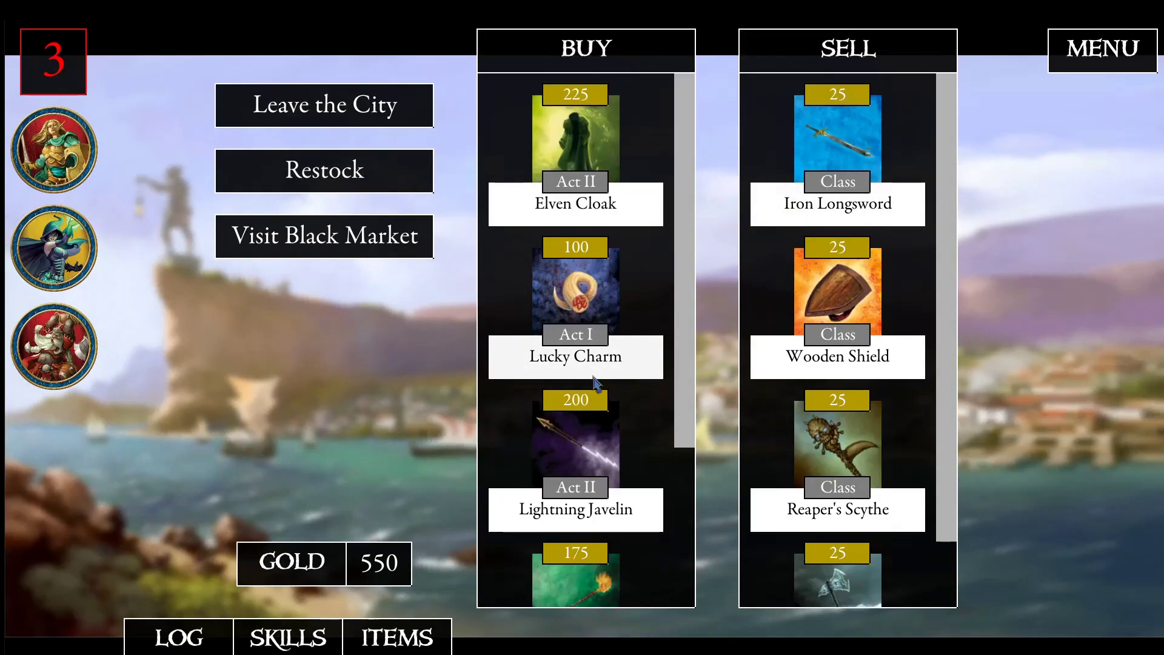
- Leave the city and start the Quest 2 encounter from its token on the campaign map
click(415, 108)
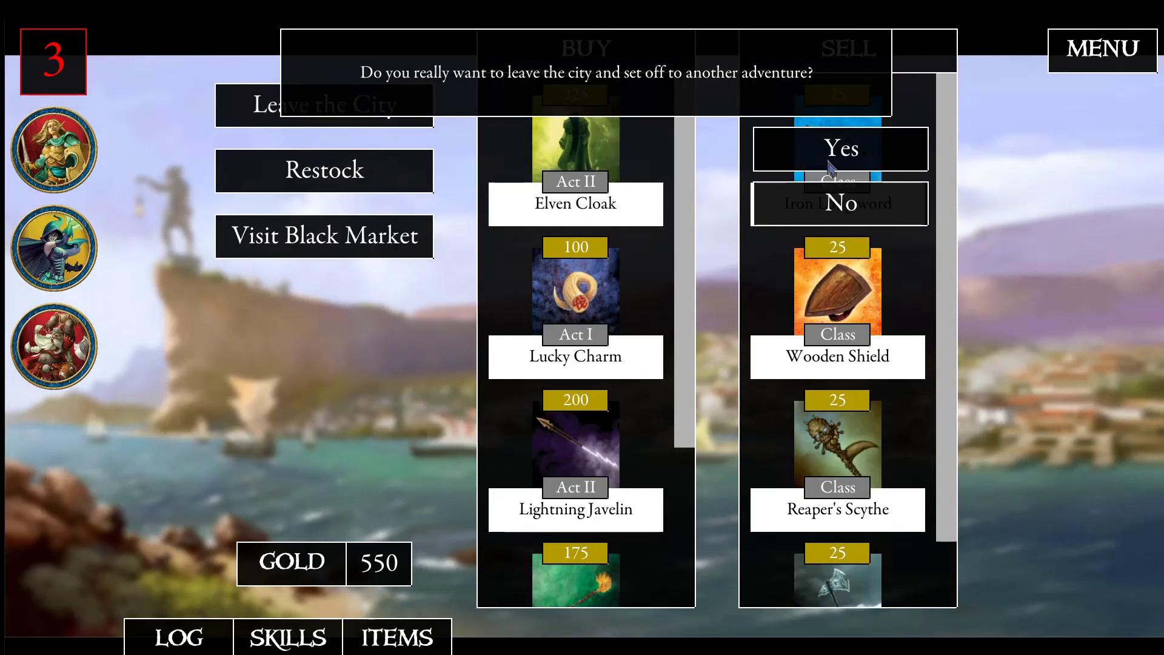
click(828, 160)
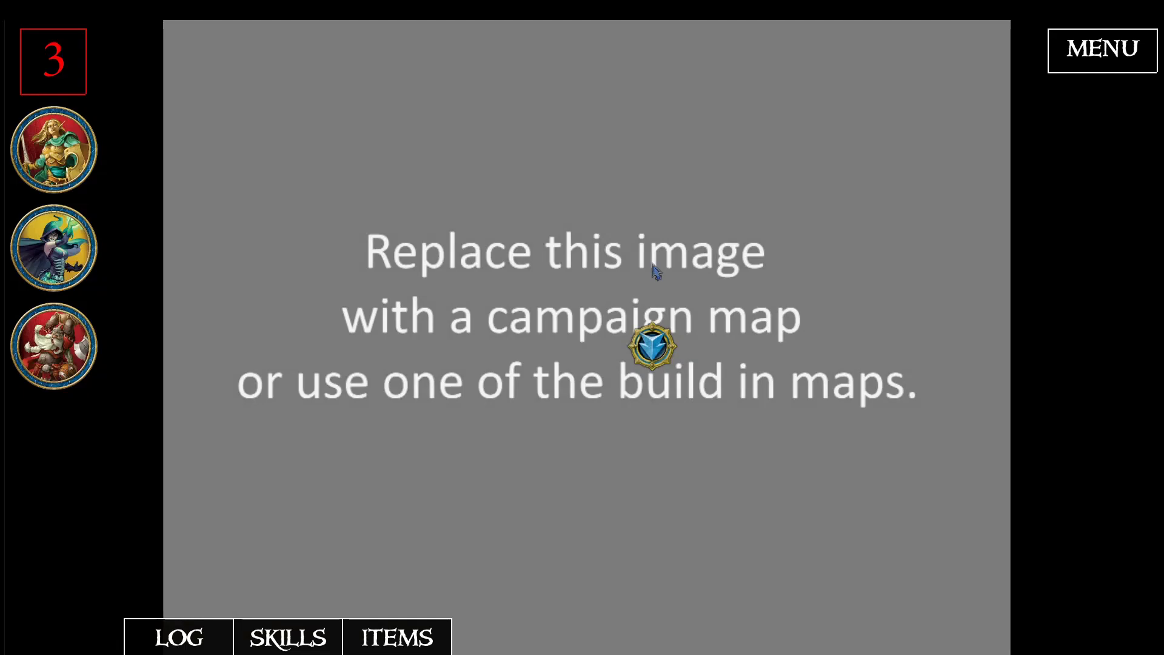
click(661, 358)
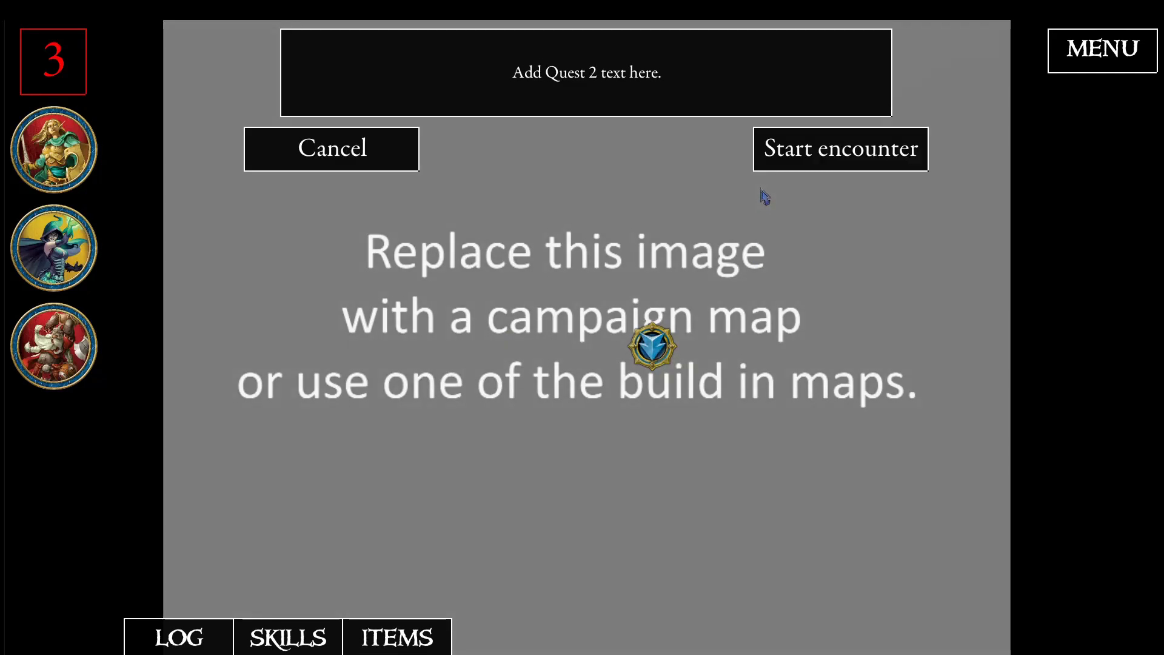
click(795, 151)
click(794, 151)
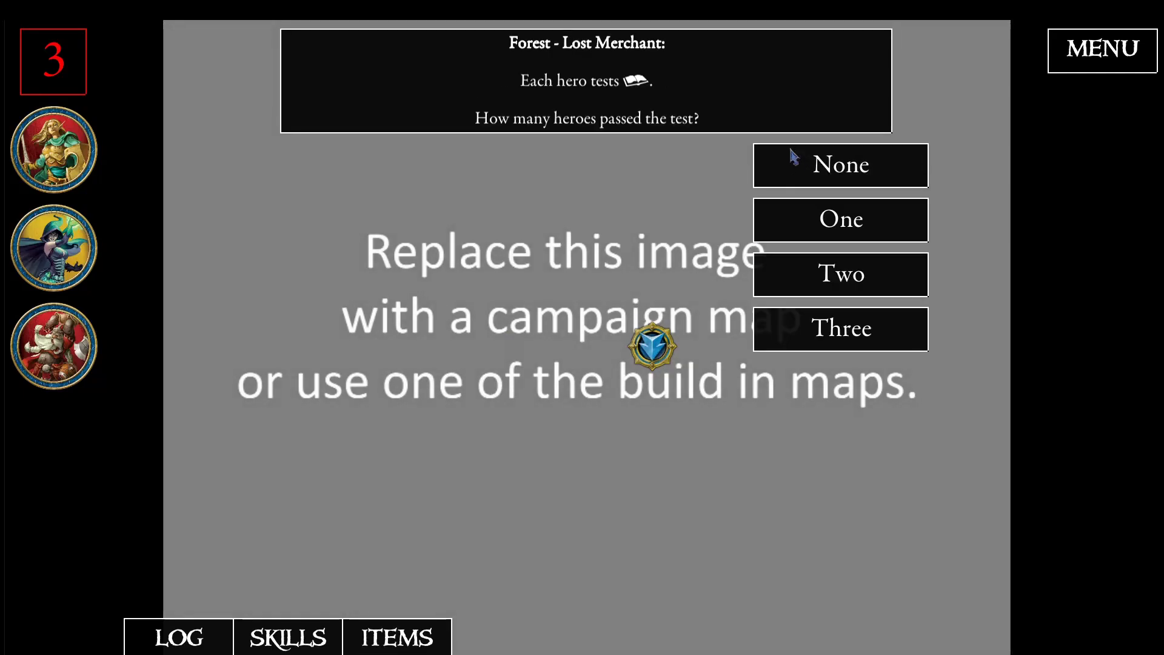
- Resolve the Forest - Lost Merchant travel event with None as the number of heroes who passed, and continue to the quest
click(810, 163)
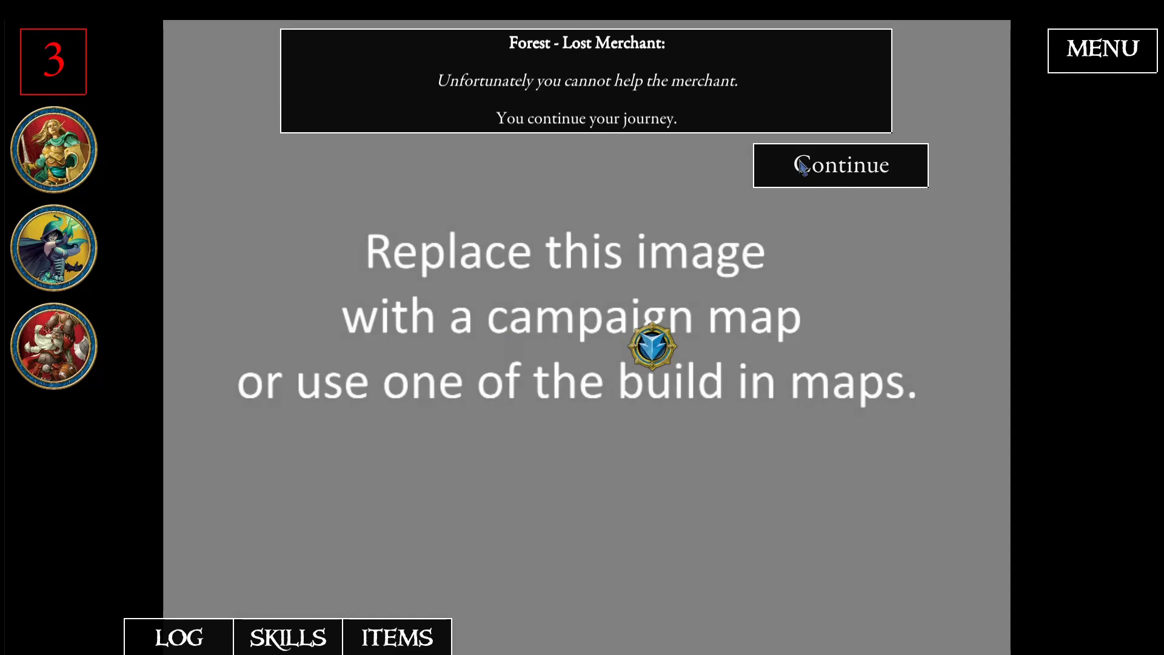
click(800, 168)
click(793, 172)
click(794, 173)
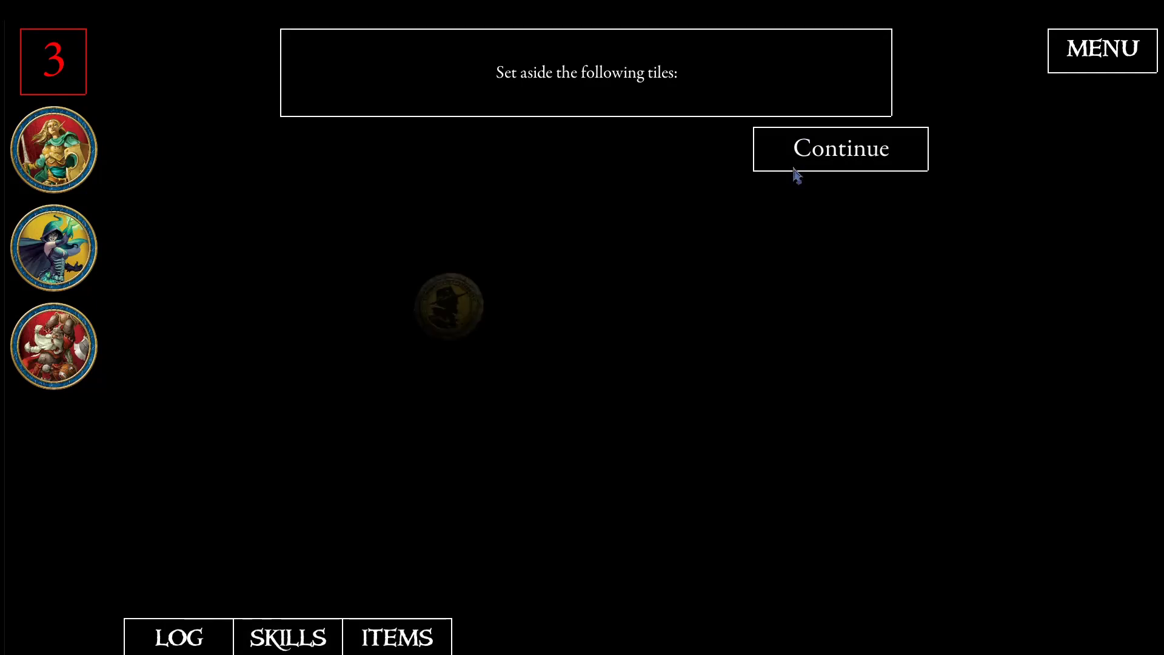
- Complete the Quest 2 encounter from its token, continuing through the heroes' reward and the Transition to Act II message
click(806, 149)
click(806, 146)
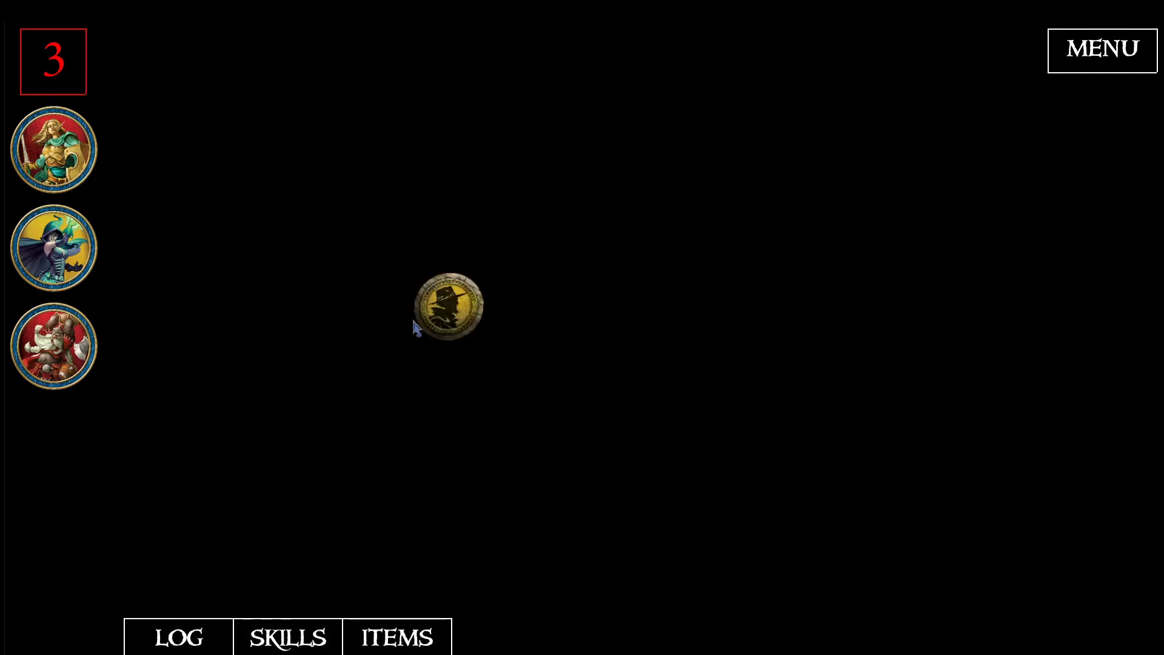
click(832, 151)
click(832, 156)
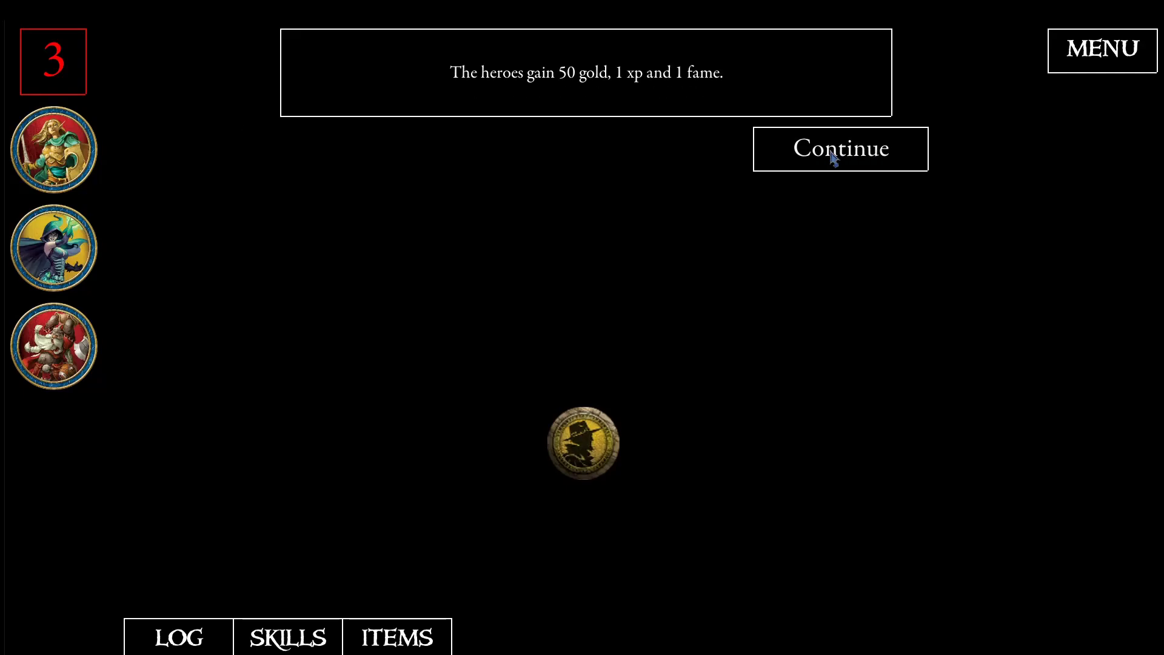
click(834, 157)
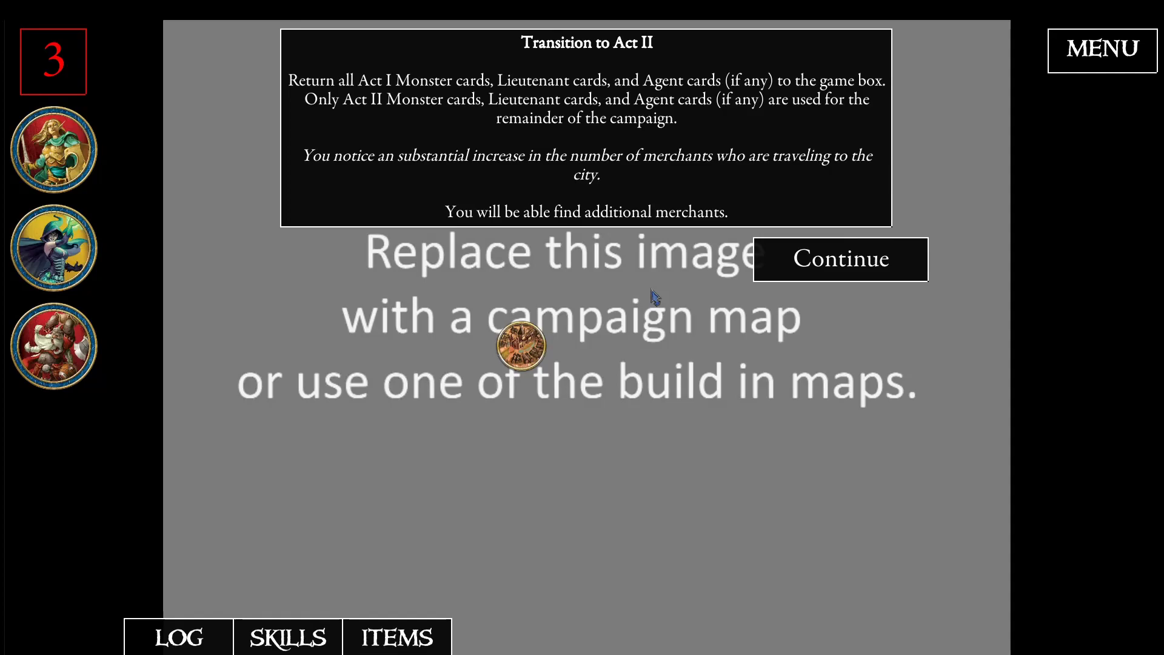
click(865, 268)
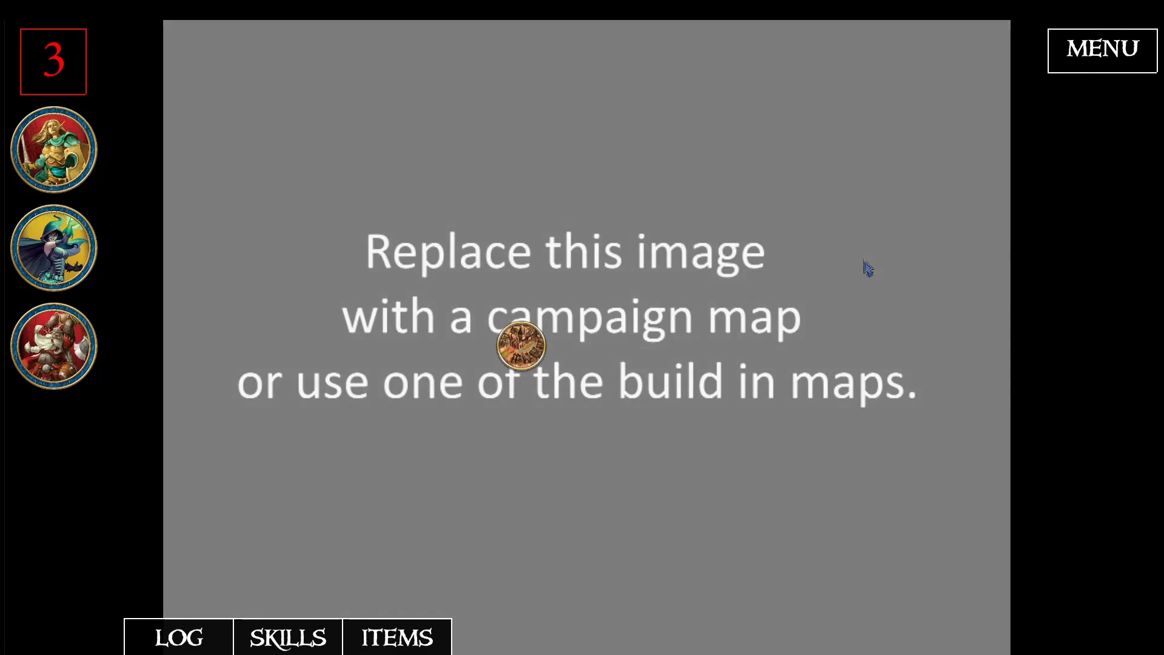
- Enter the city from the campaign map and leave it again to return to the map
click(525, 357)
click(784, 152)
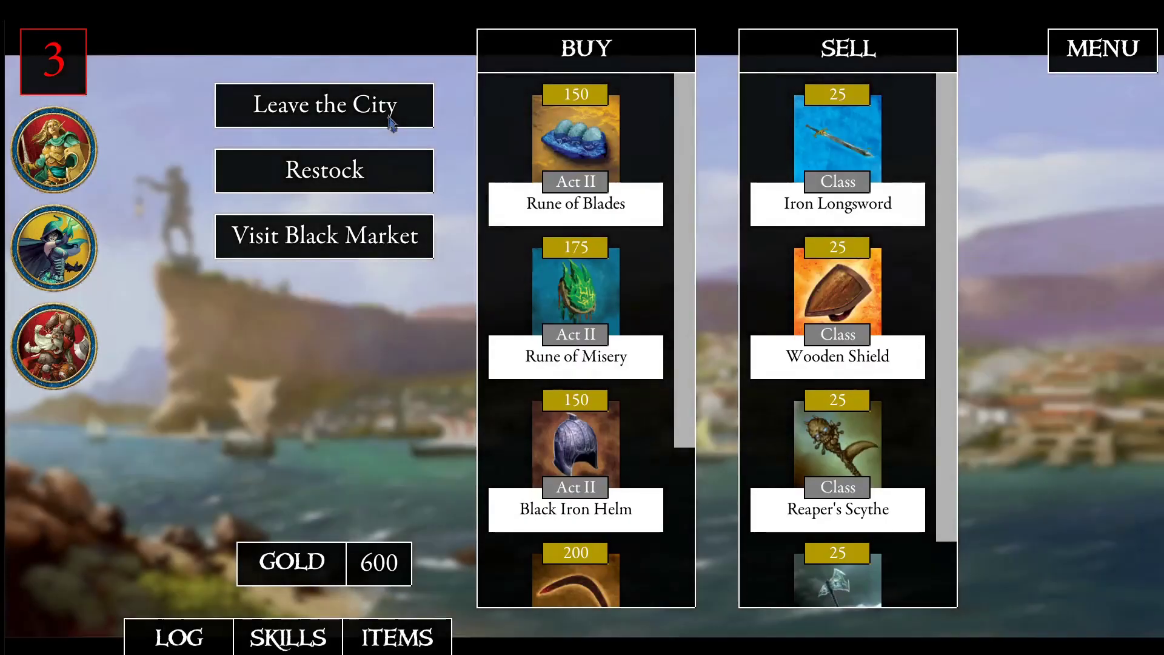
click(424, 115)
click(835, 149)
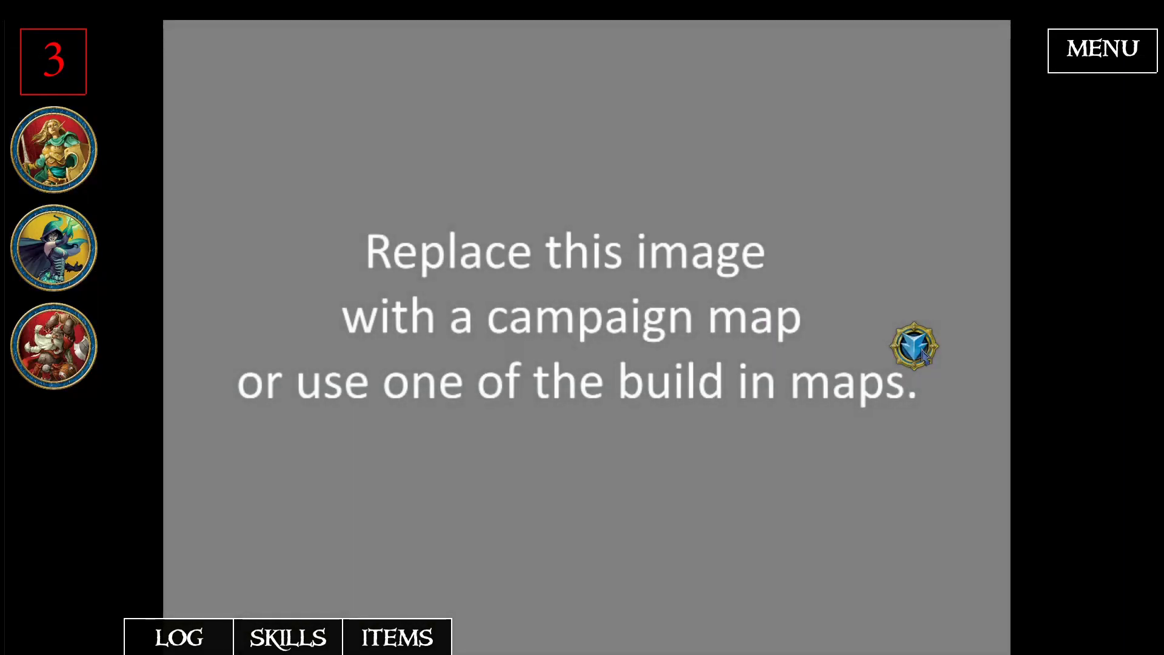
- Start the final encounter from its token on the campaign map and continue past the Road - Nothing happens travel event
click(922, 352)
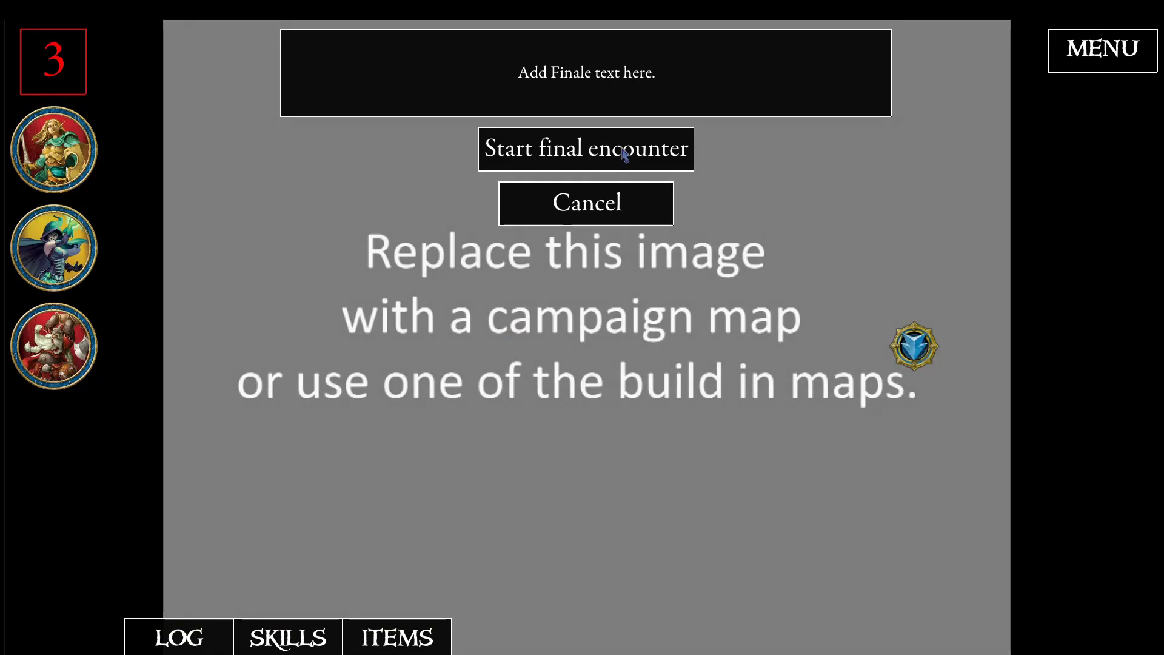
click(572, 147)
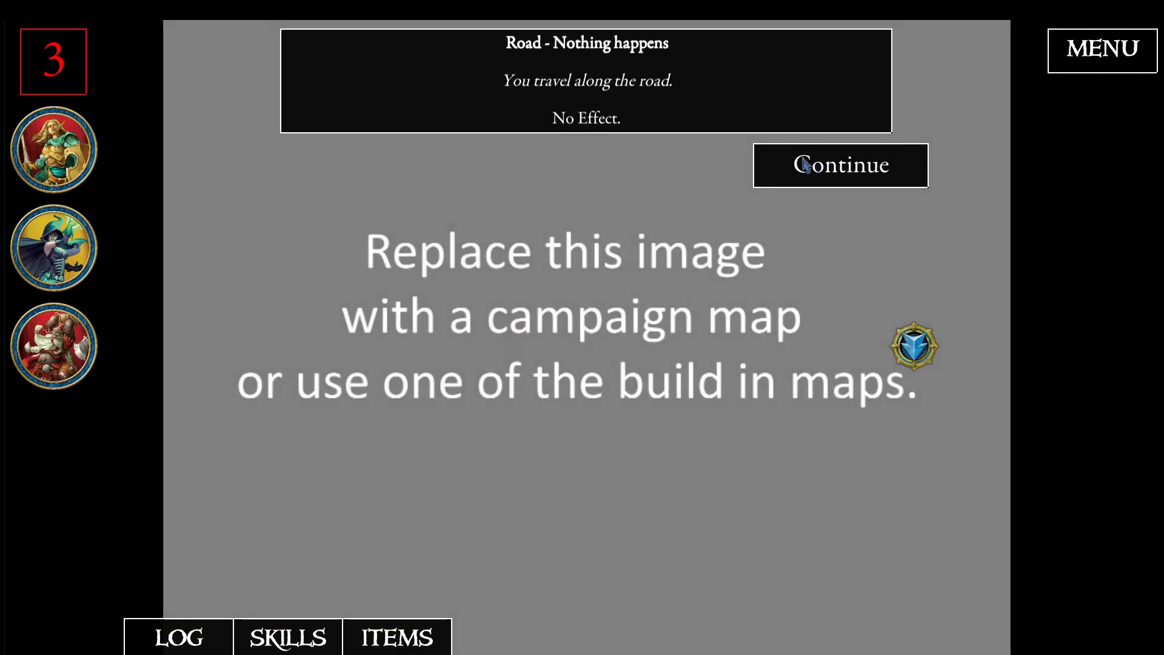
click(817, 163)
click(809, 202)
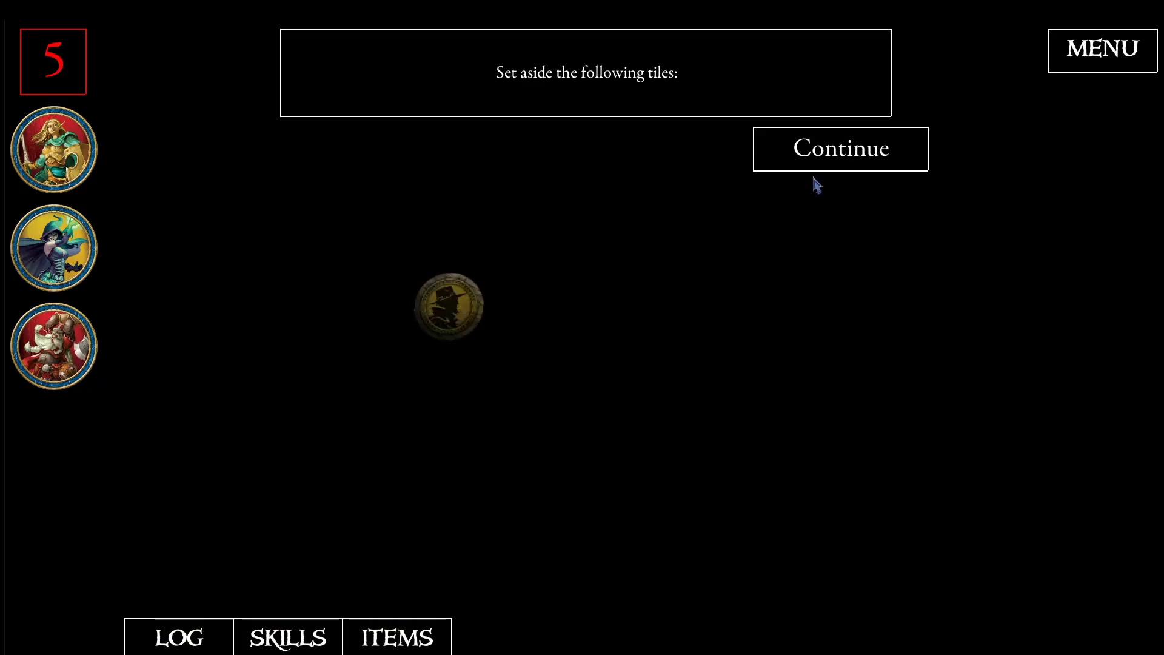
- Continue past the final encounter's tile setup and resolve its token to reach the campaign's end page
click(817, 163)
click(817, 162)
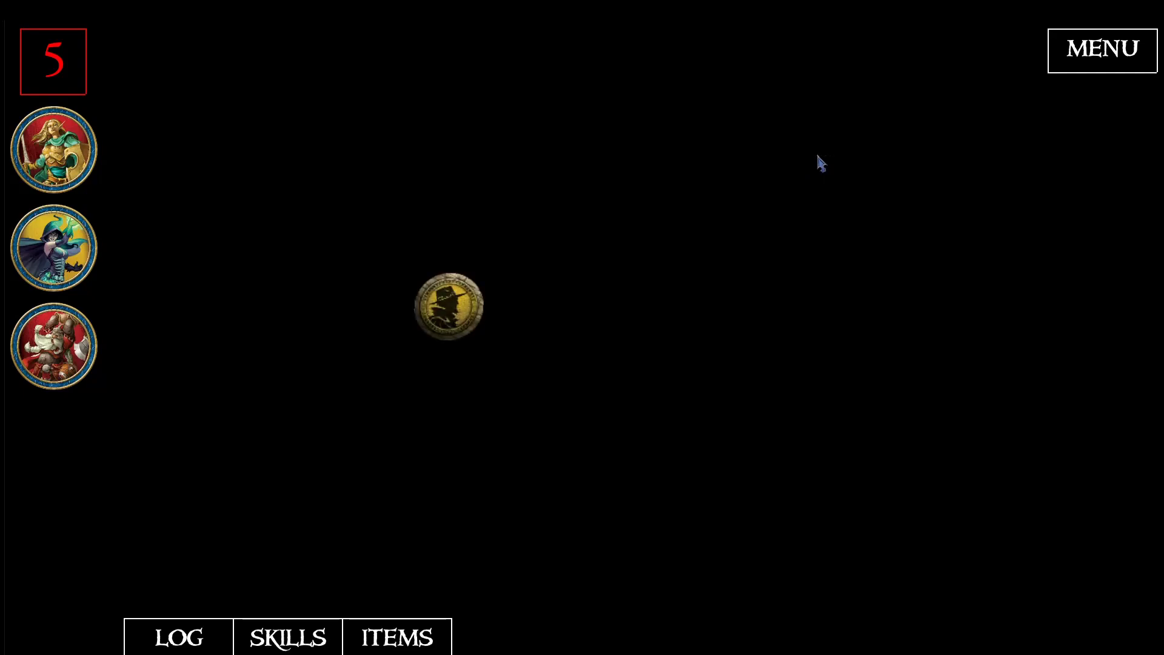
click(470, 311)
click(811, 217)
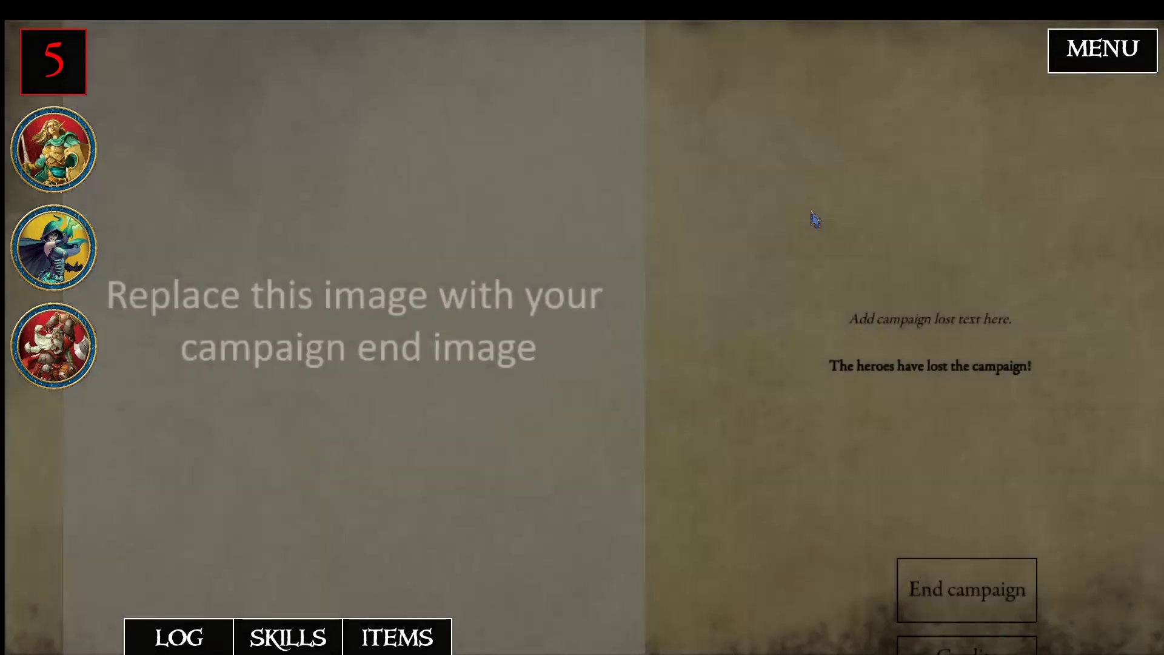